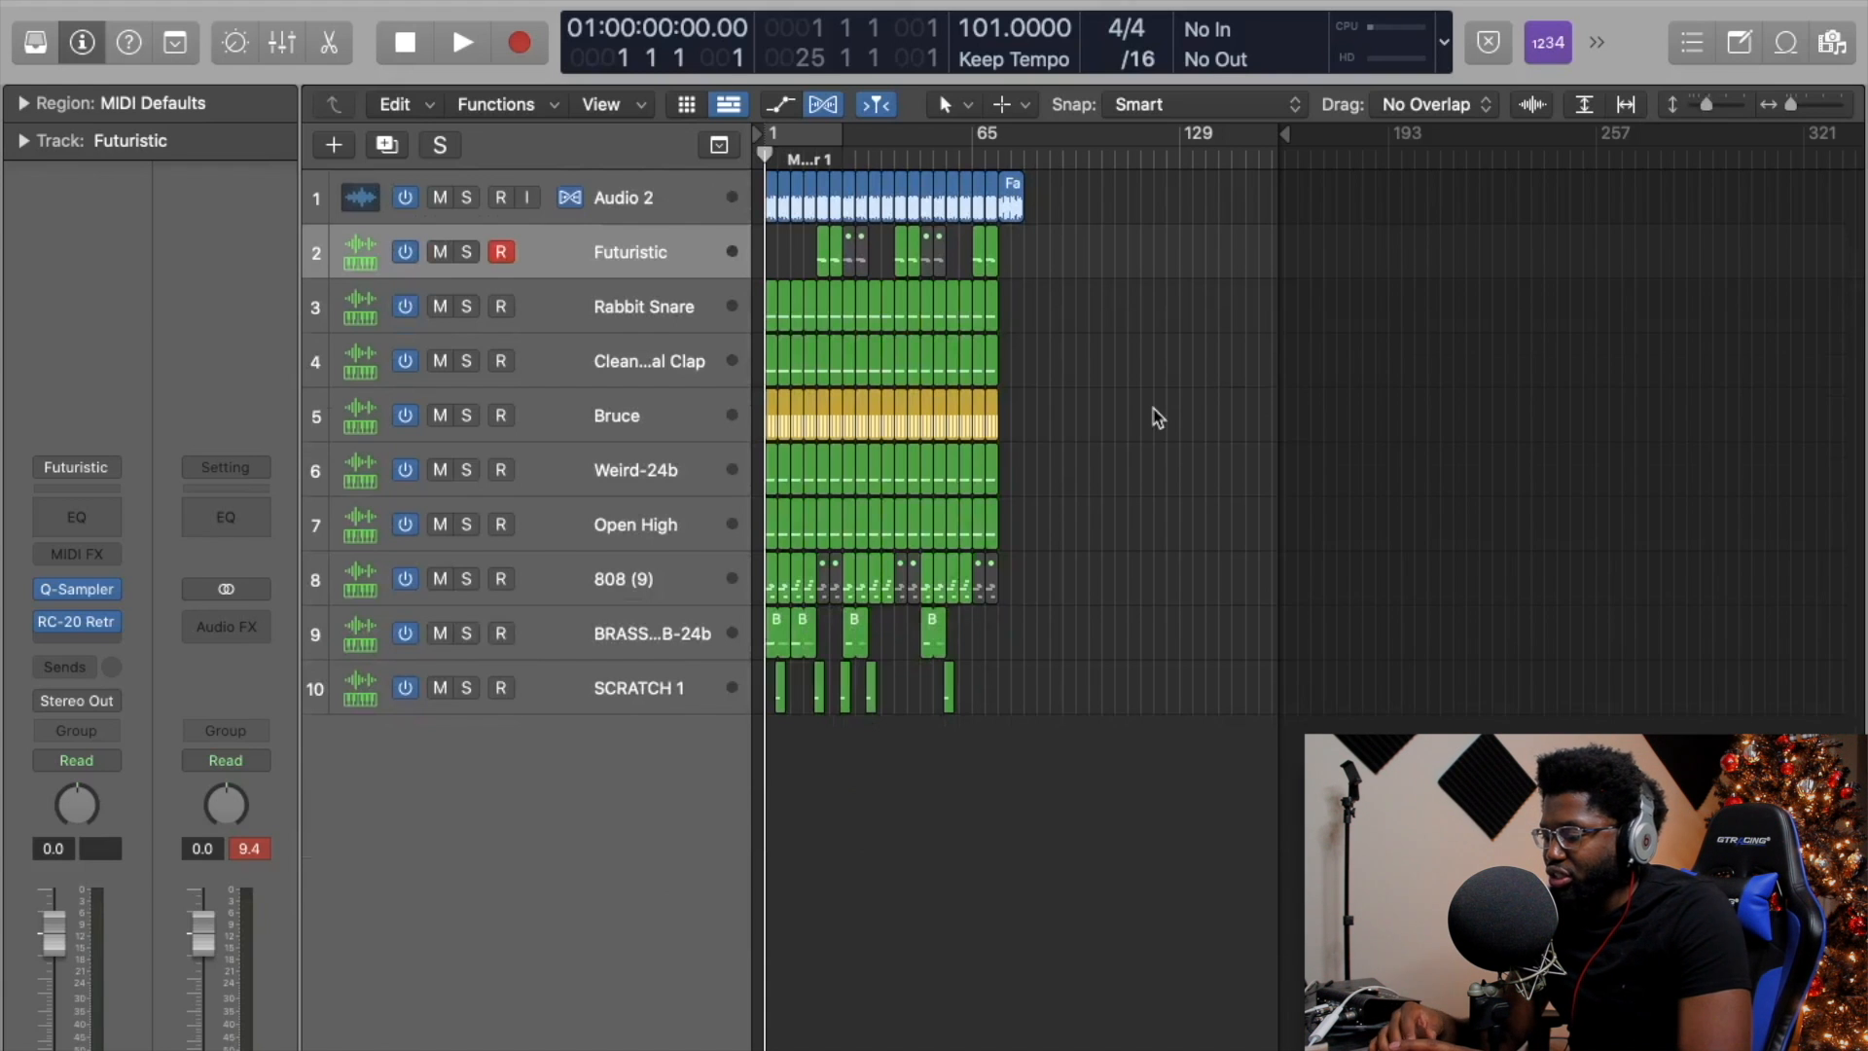
Open the Mixer and play the beat through; Stereo Out still peaks at 9.3 dB.
key(x)
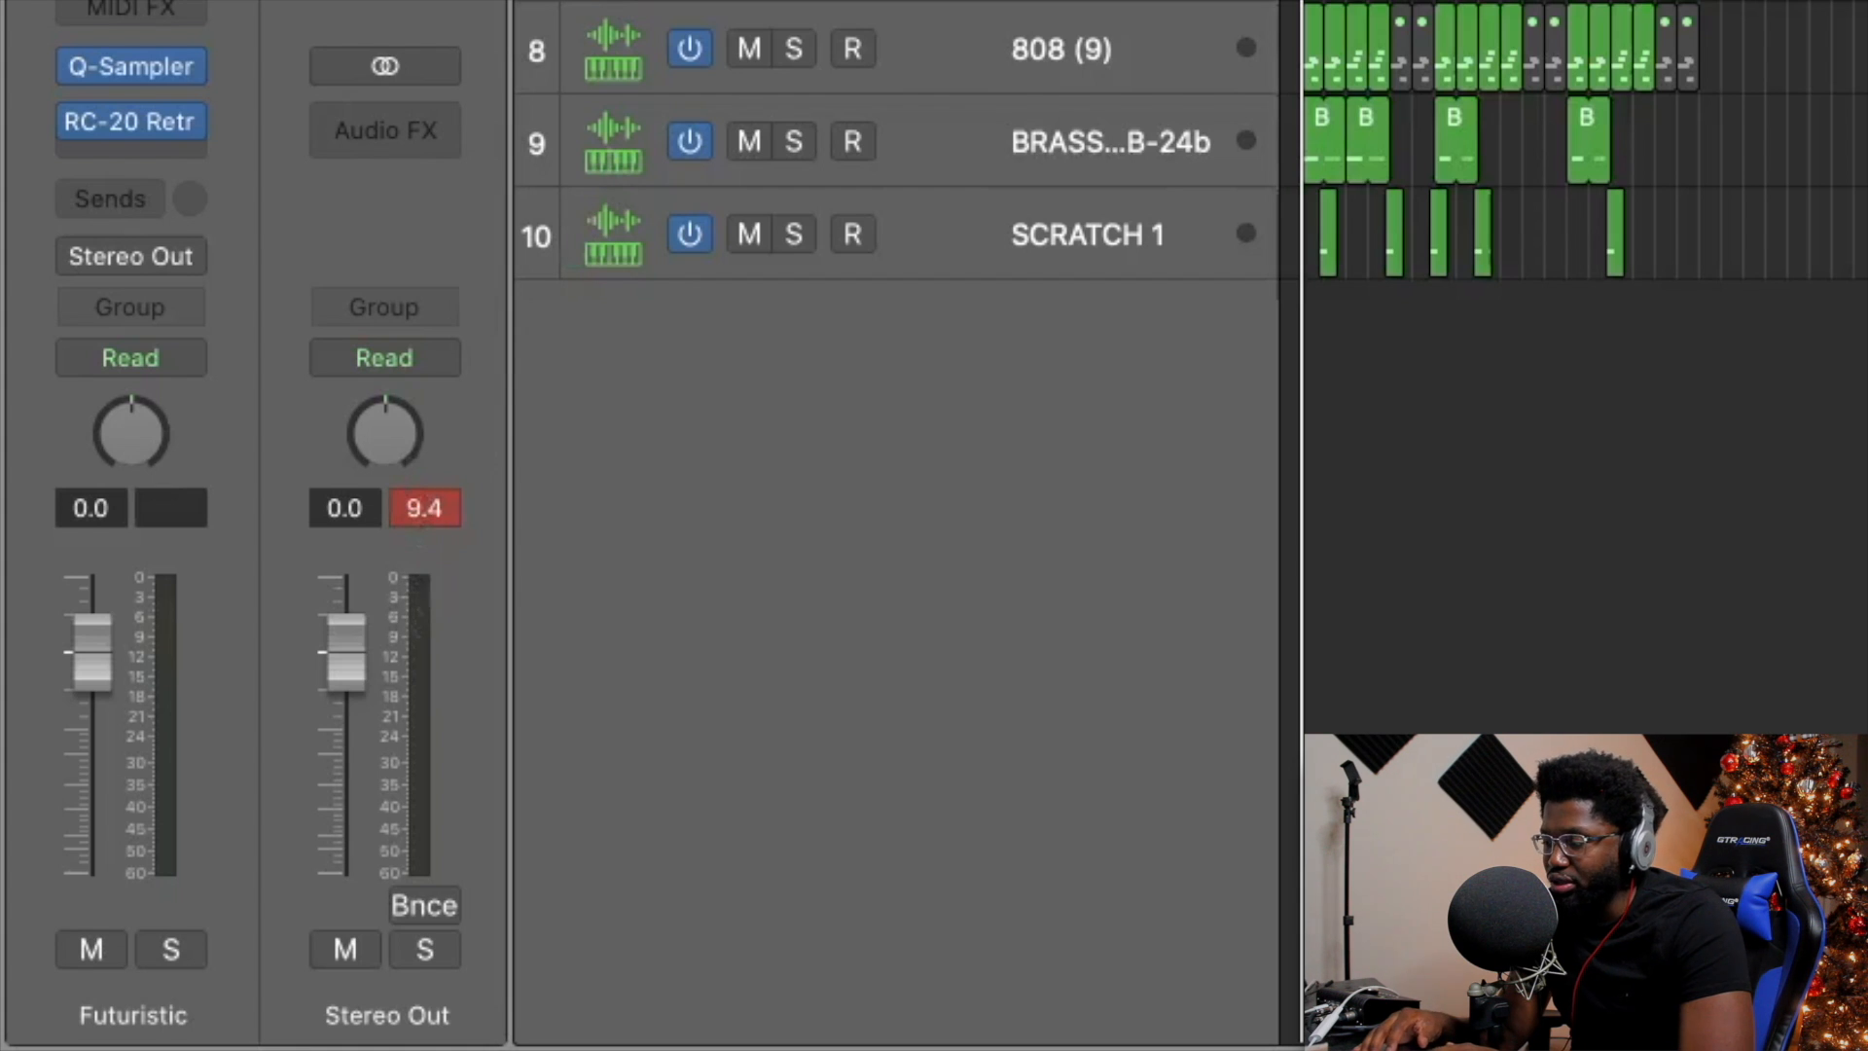
key(space)
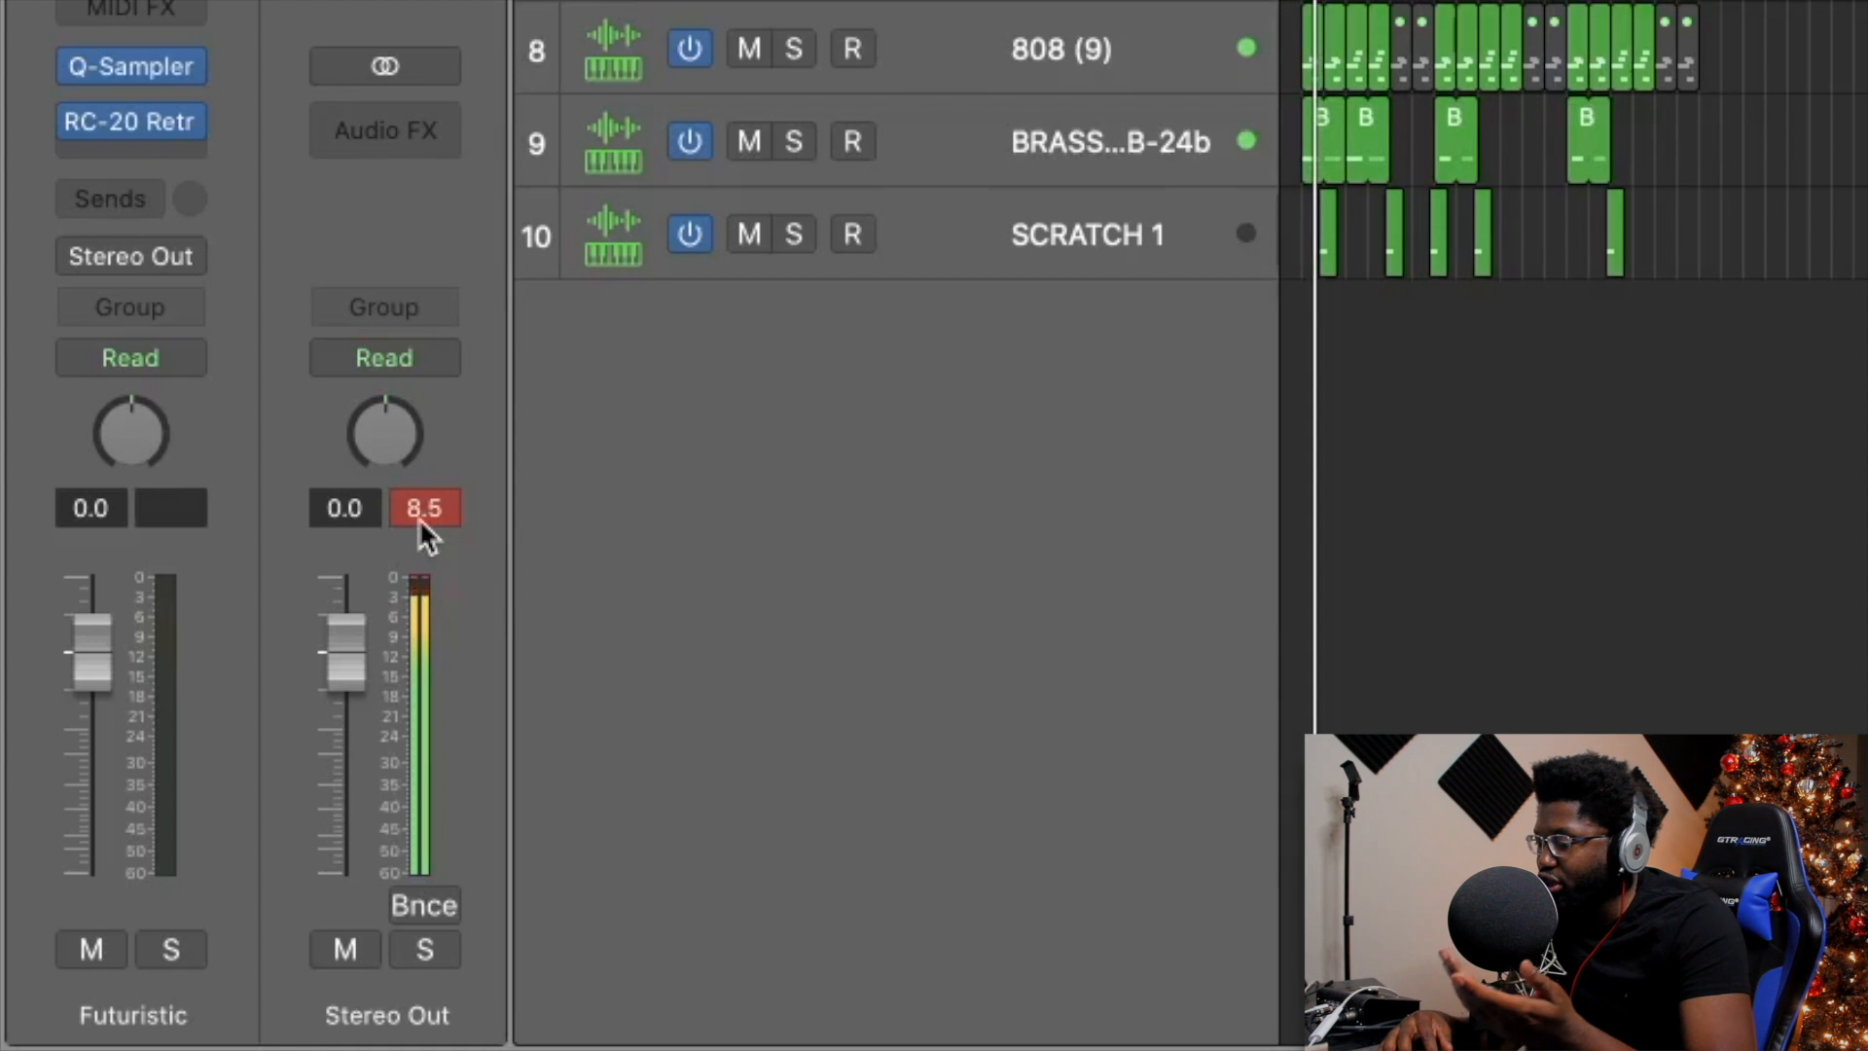
key(space)
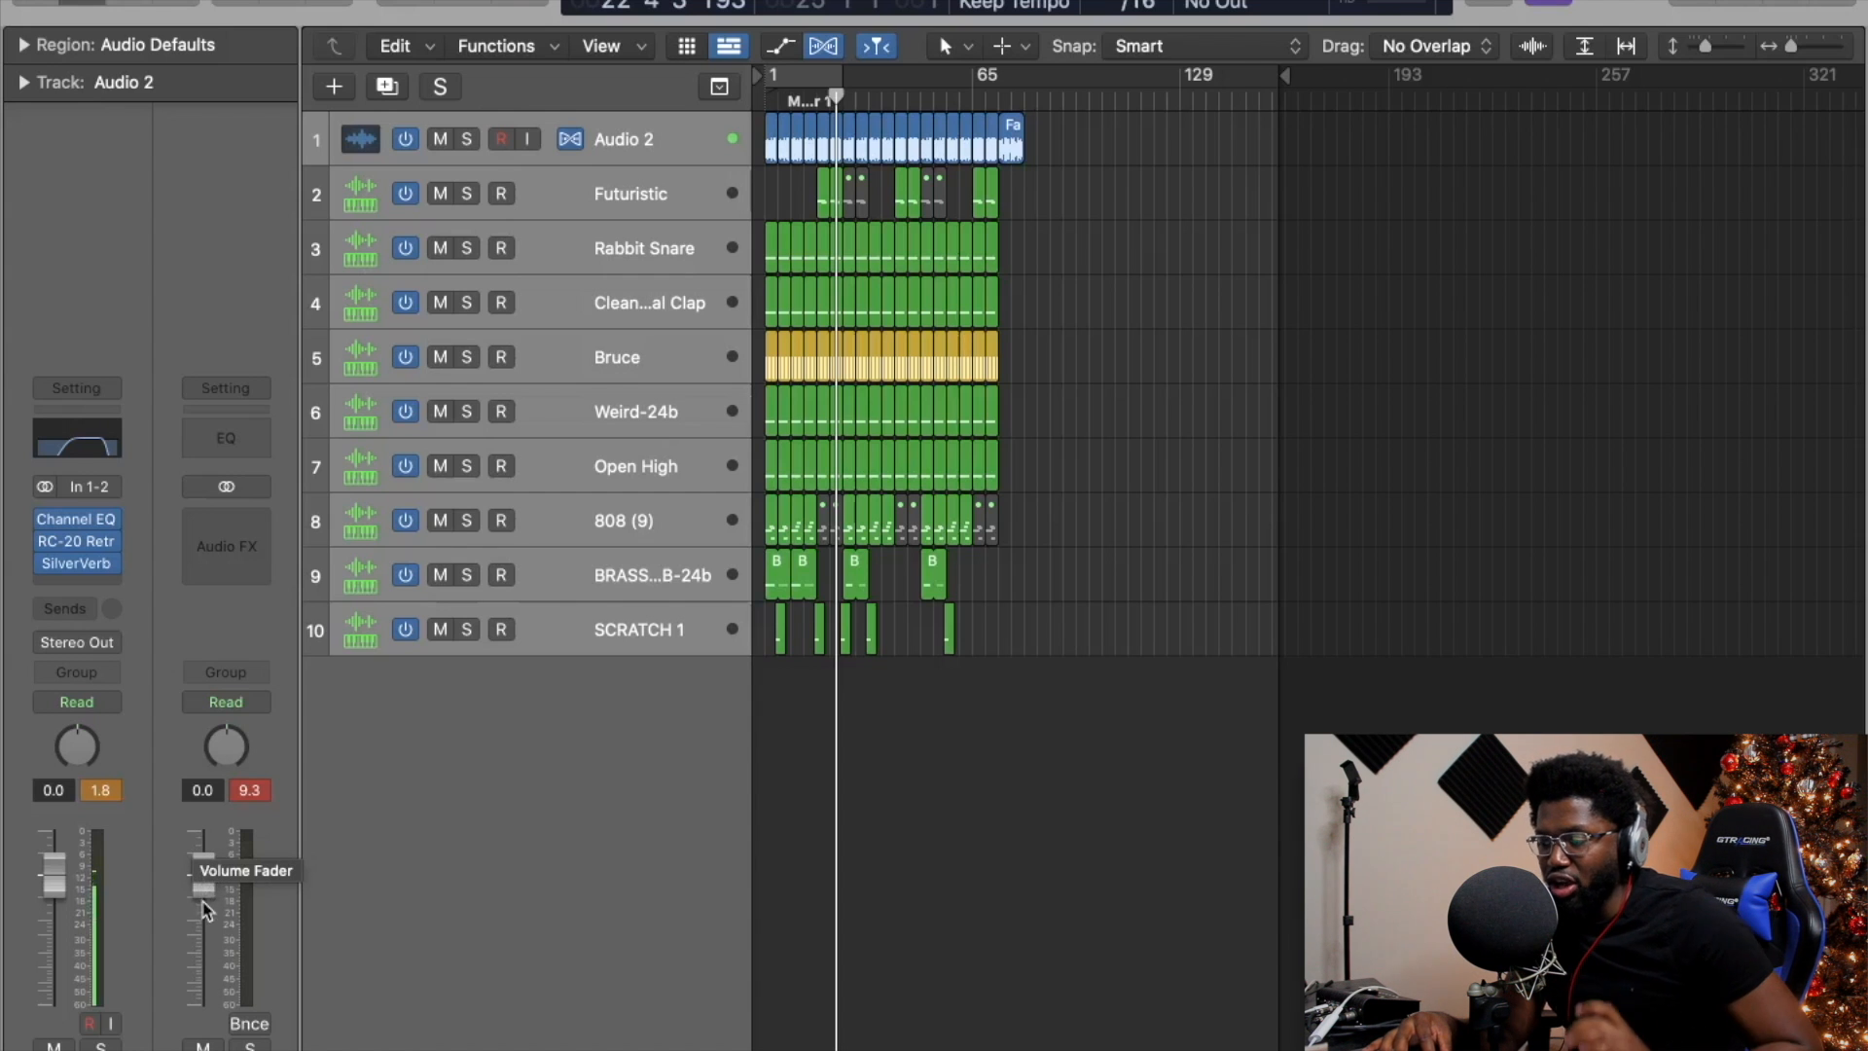
Zoom into the arrangement and turn on Cycle looping bars 9 to 25.
scroll(957, 389, up, 5)
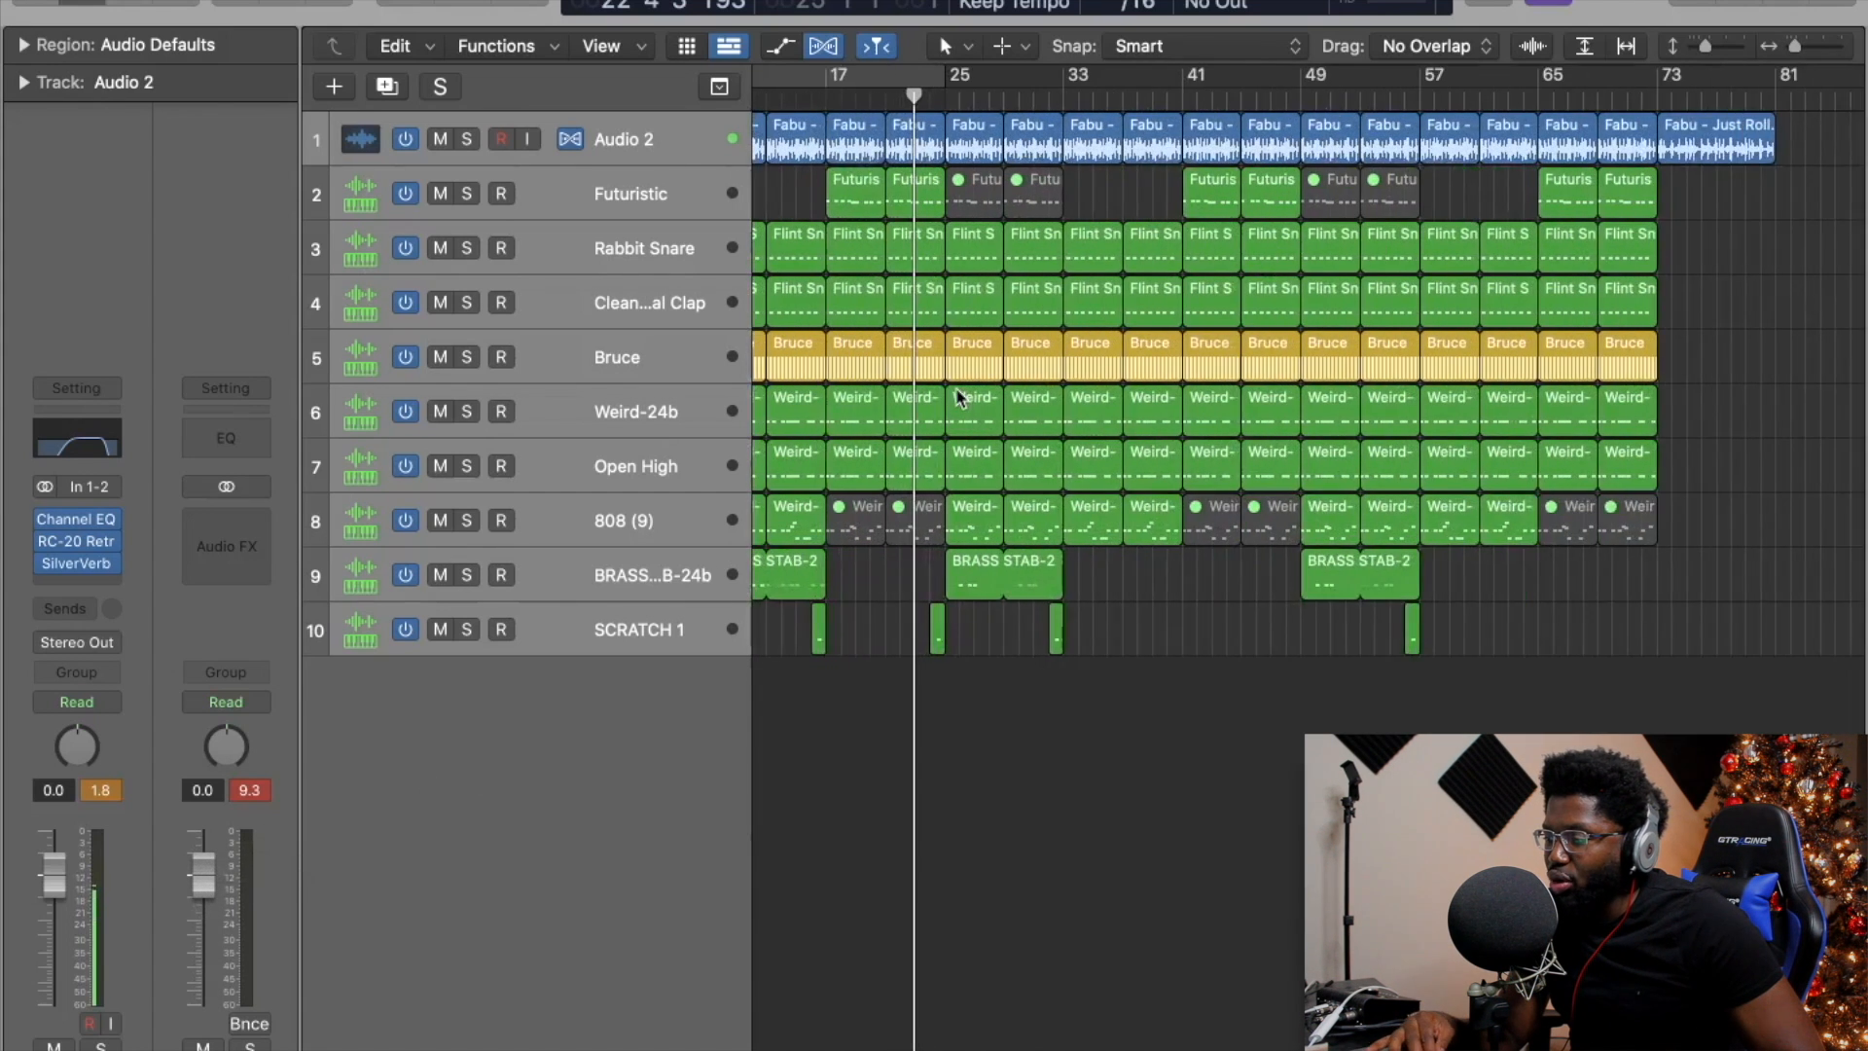
scroll(957, 387, left, 3)
key(c)
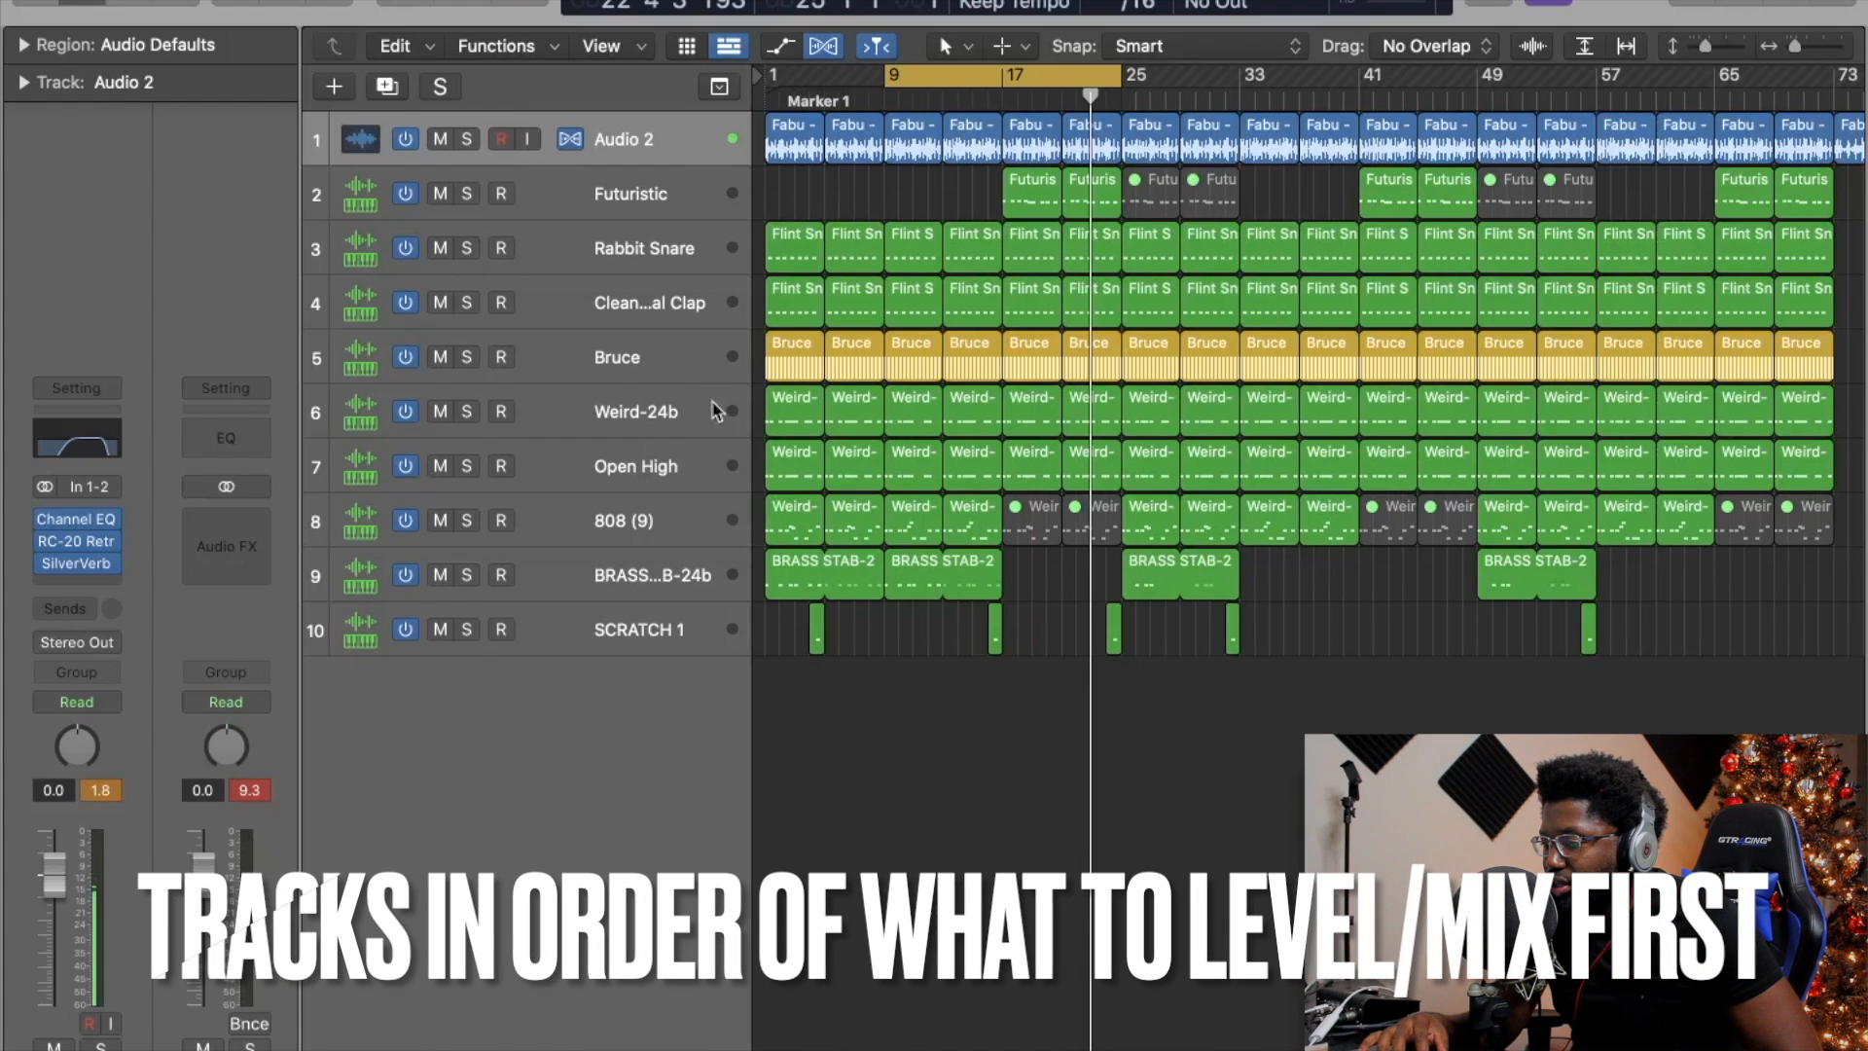
Solo the Audio 2 sample track and move Weird-24b and 808 (9) up beneath it.
click(607, 141)
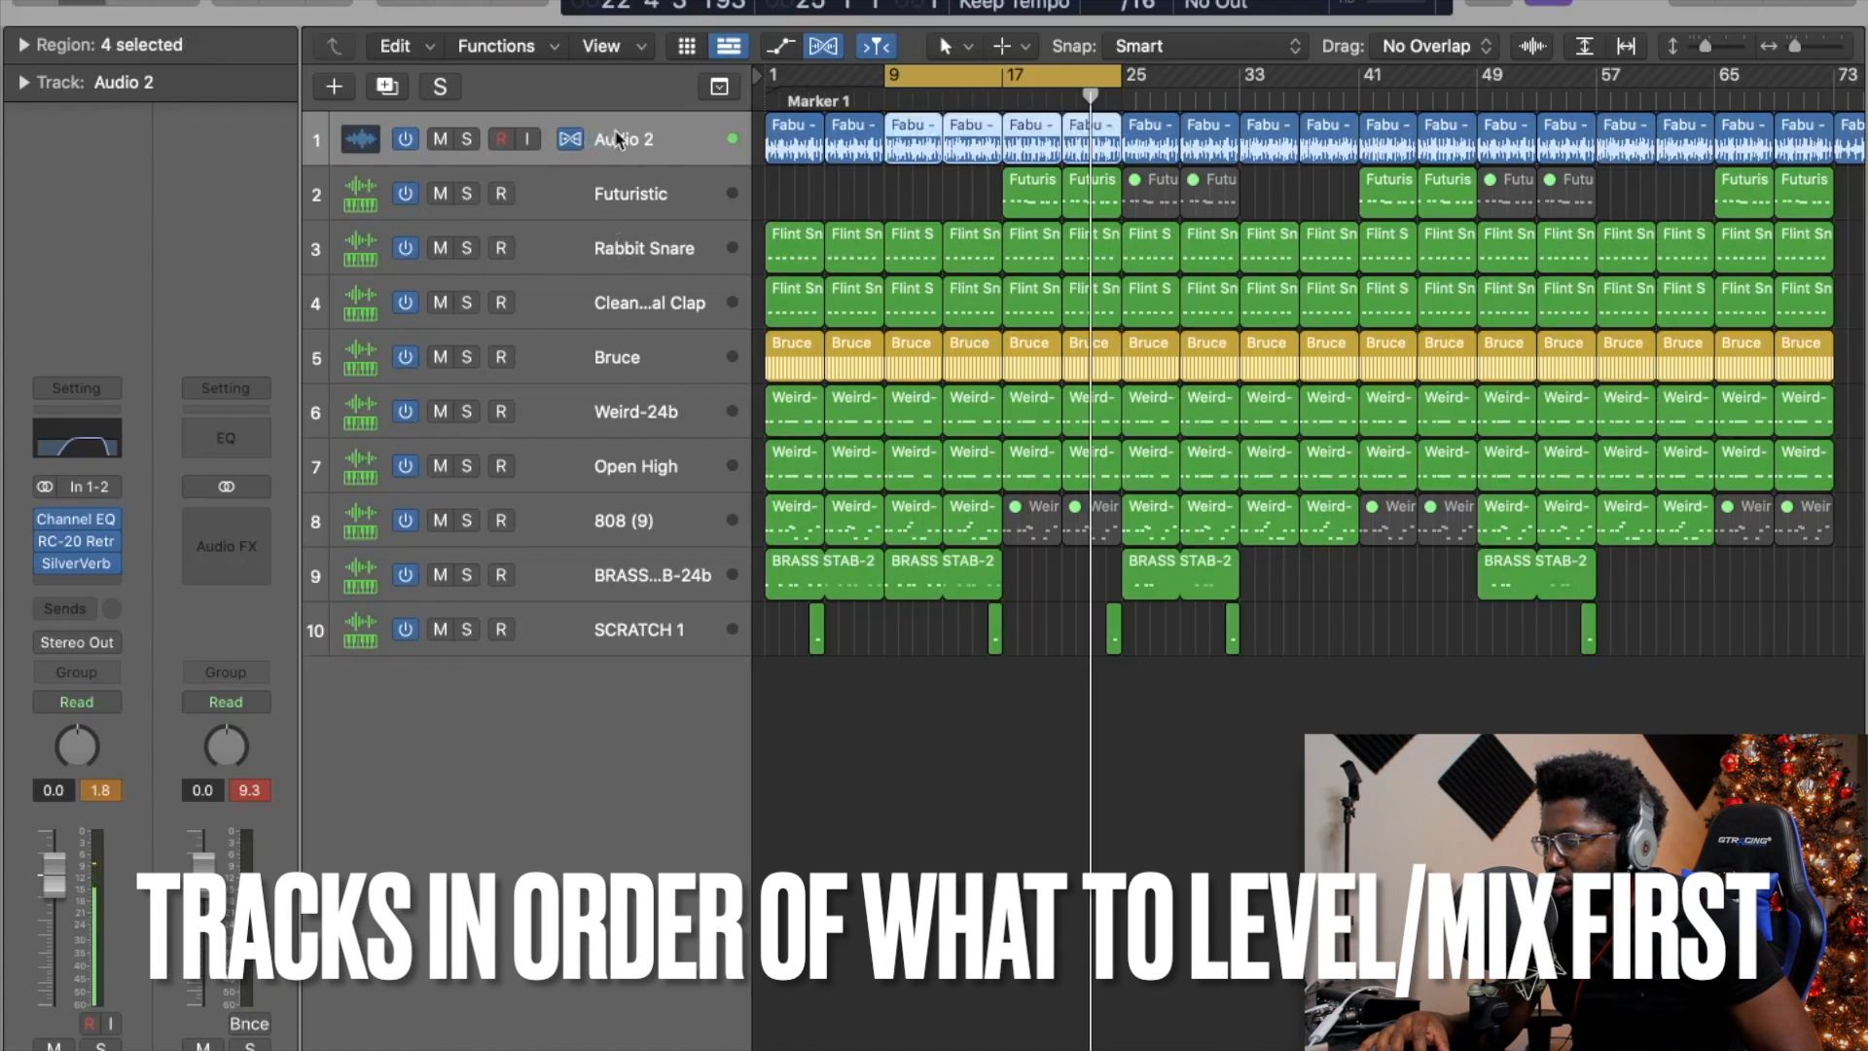
key(Return)
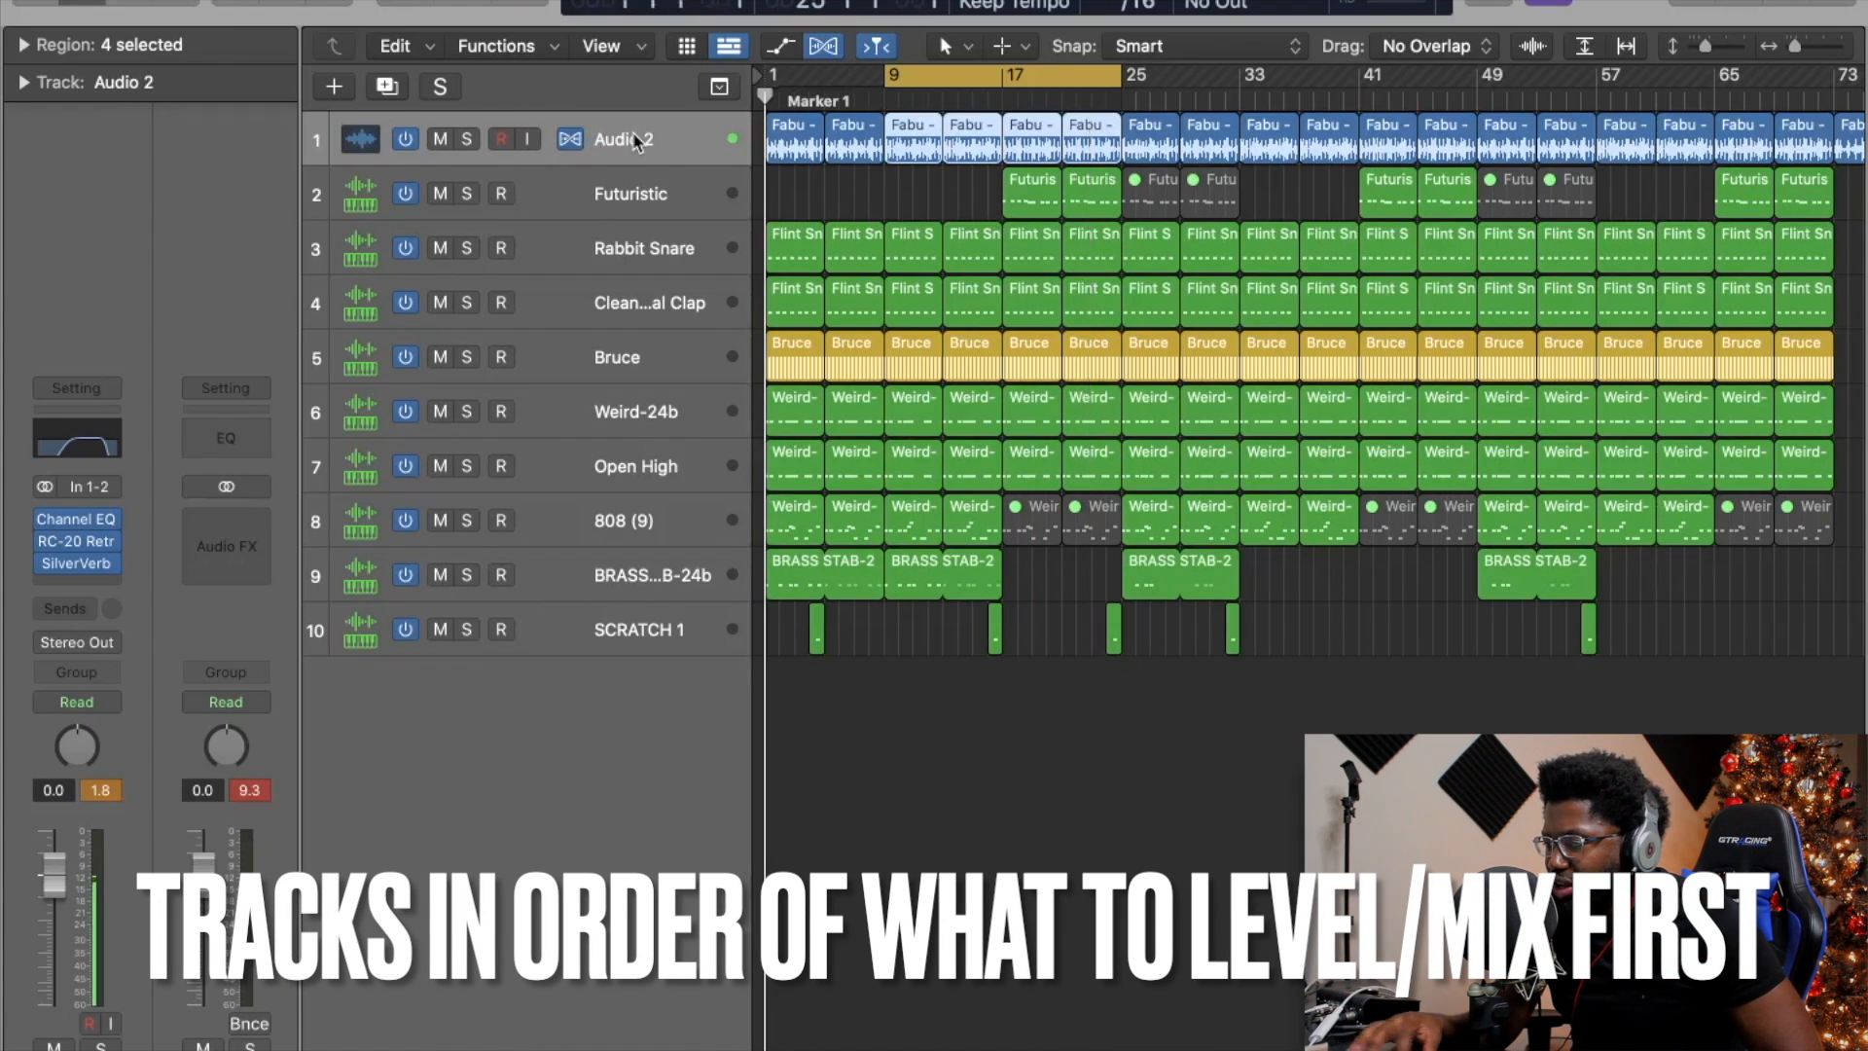
click(466, 141)
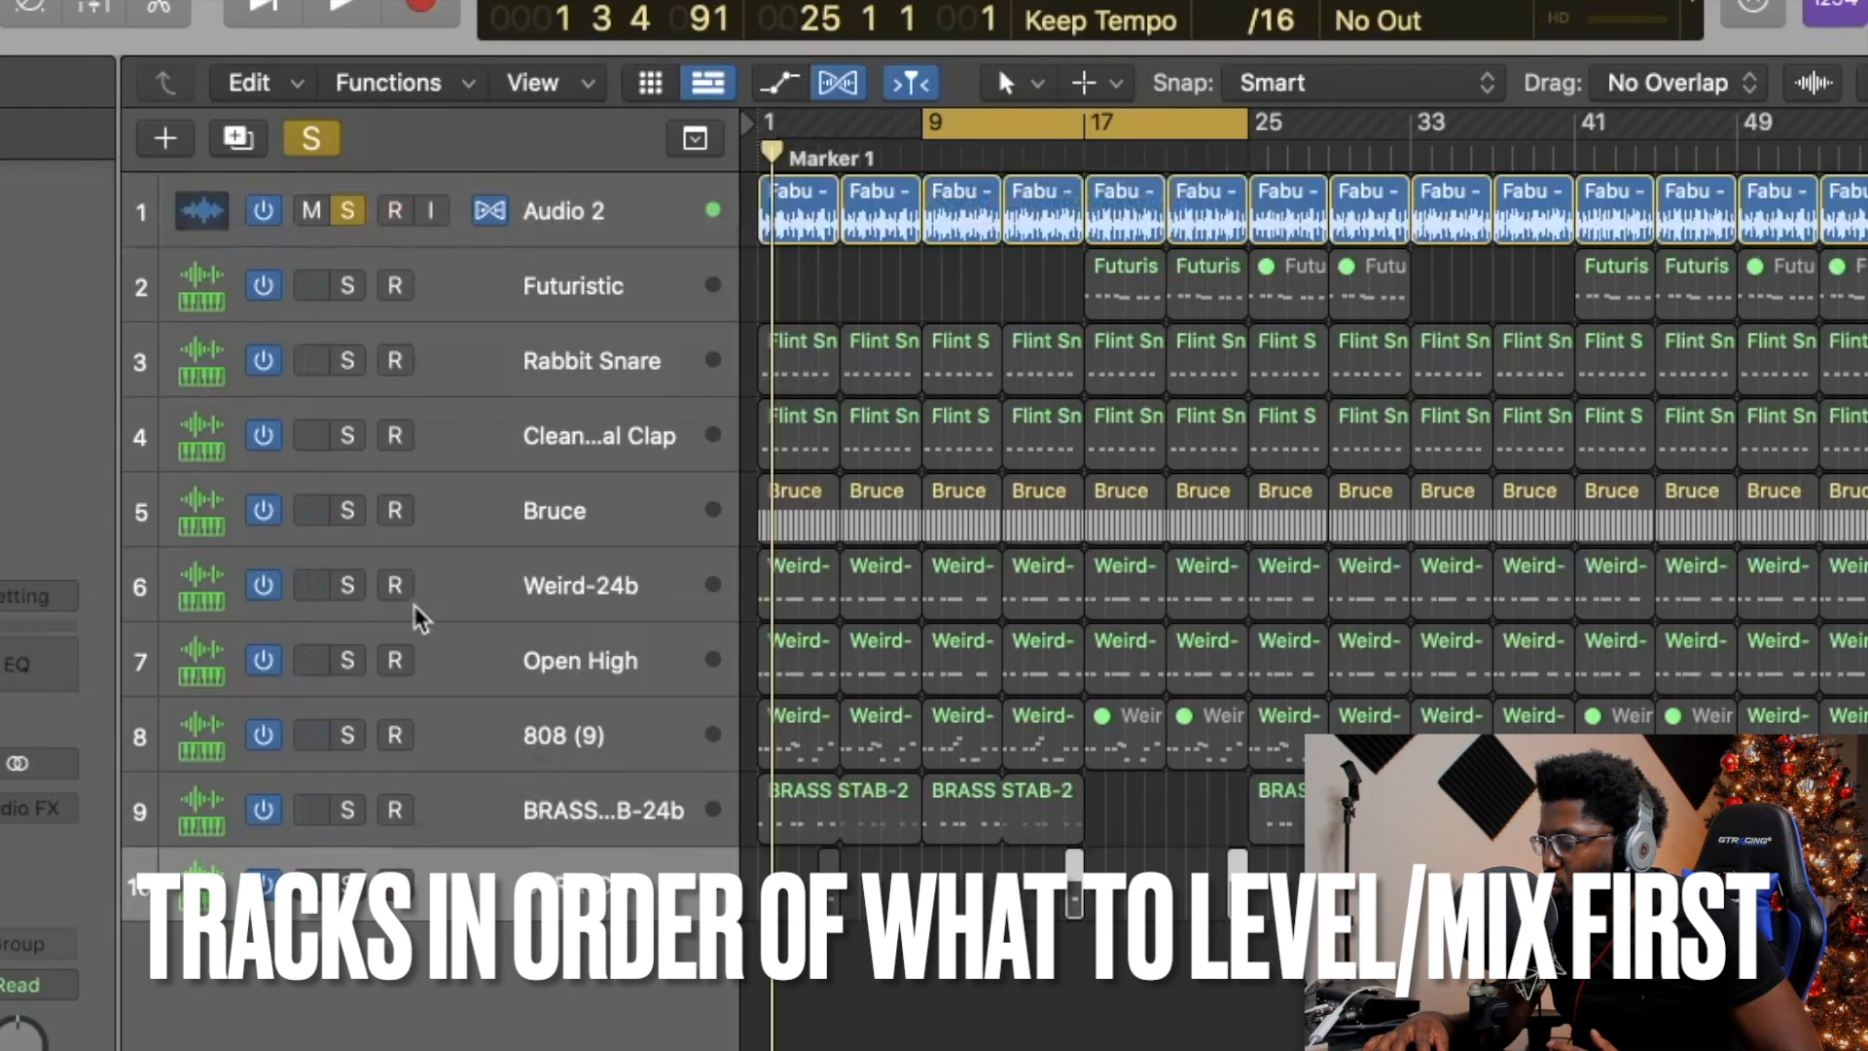
click(469, 585)
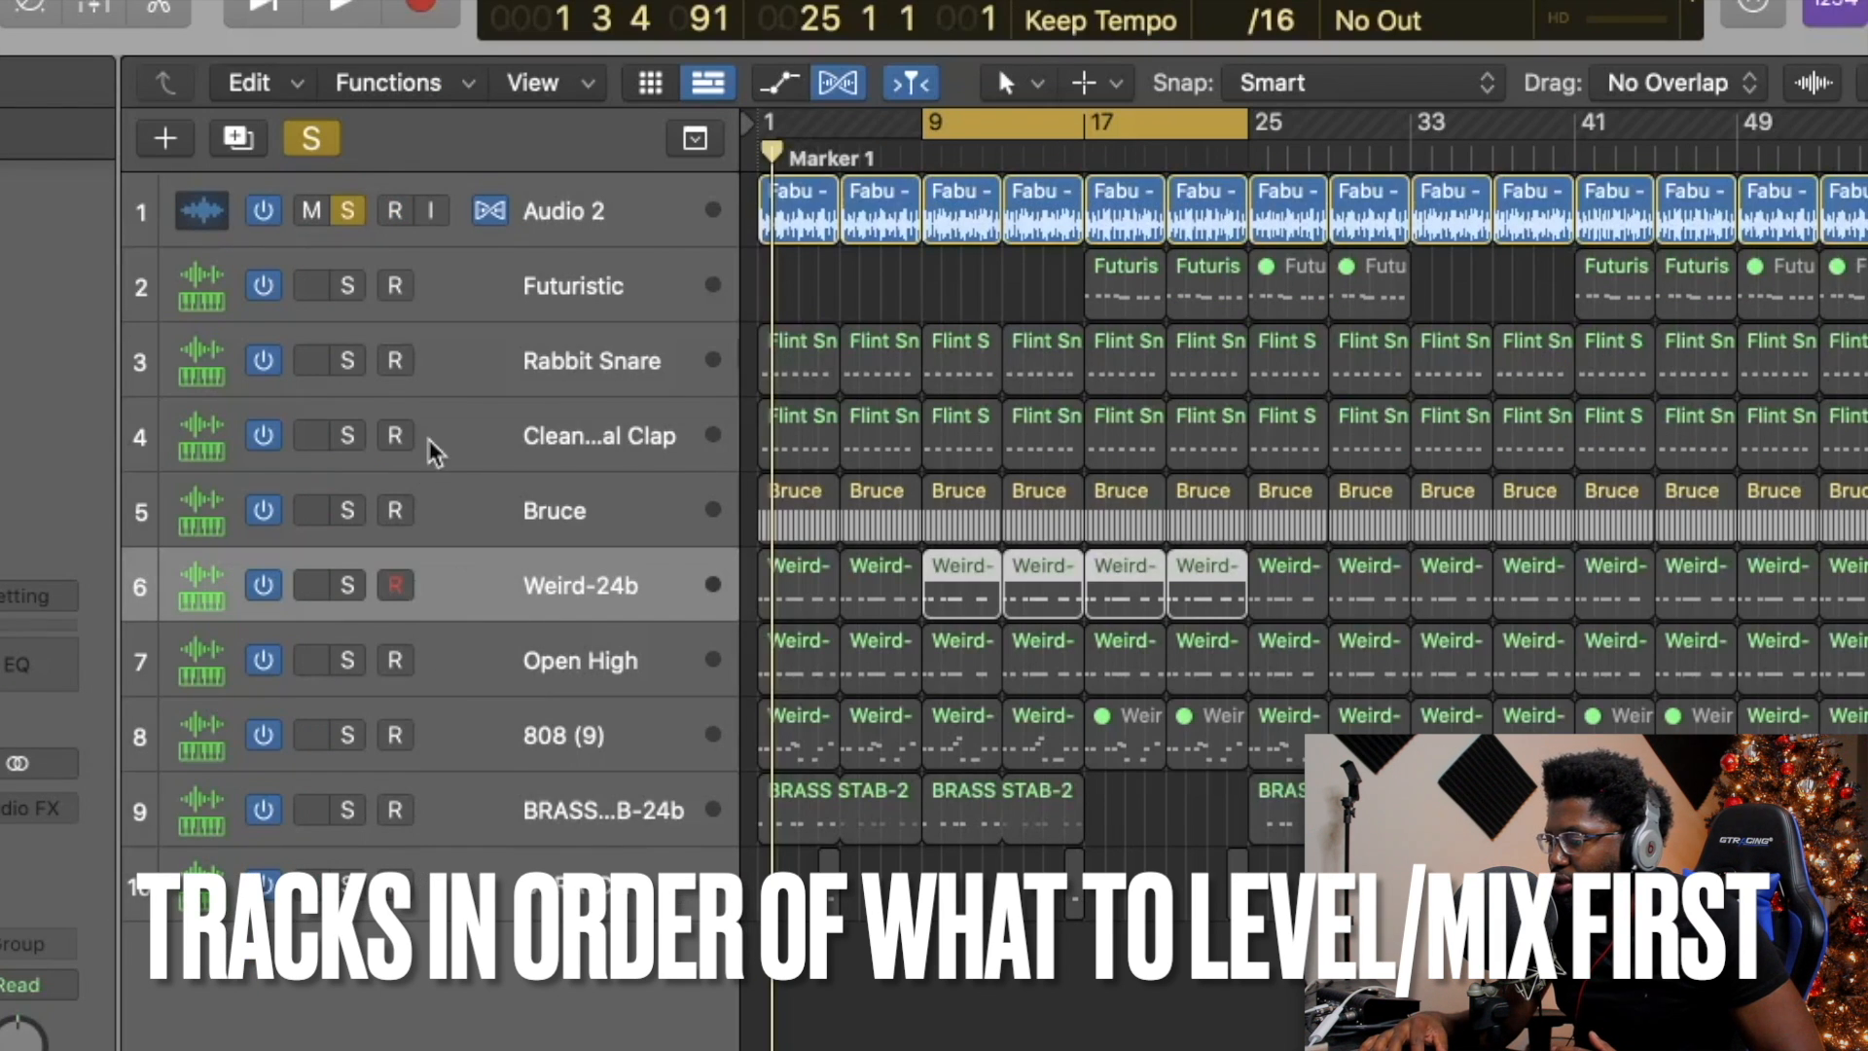
drag(479, 584, 489, 288)
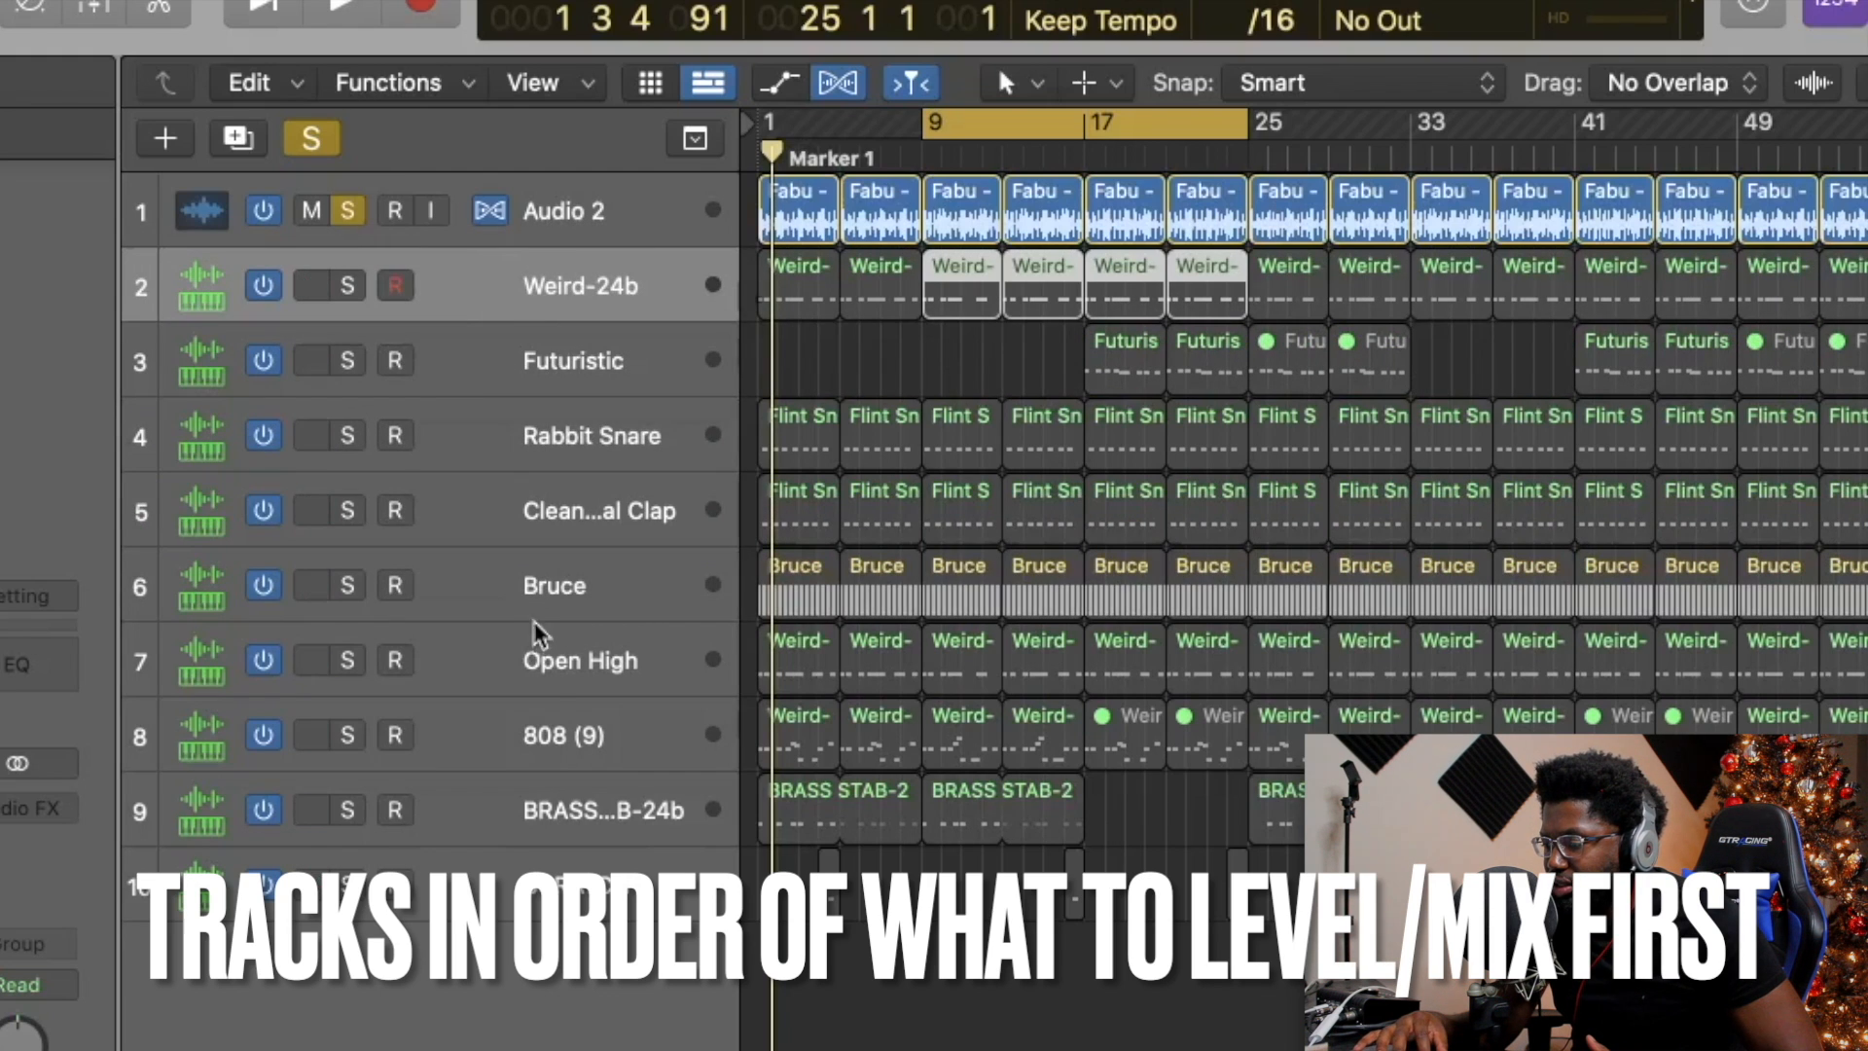
drag(542, 735, 577, 343)
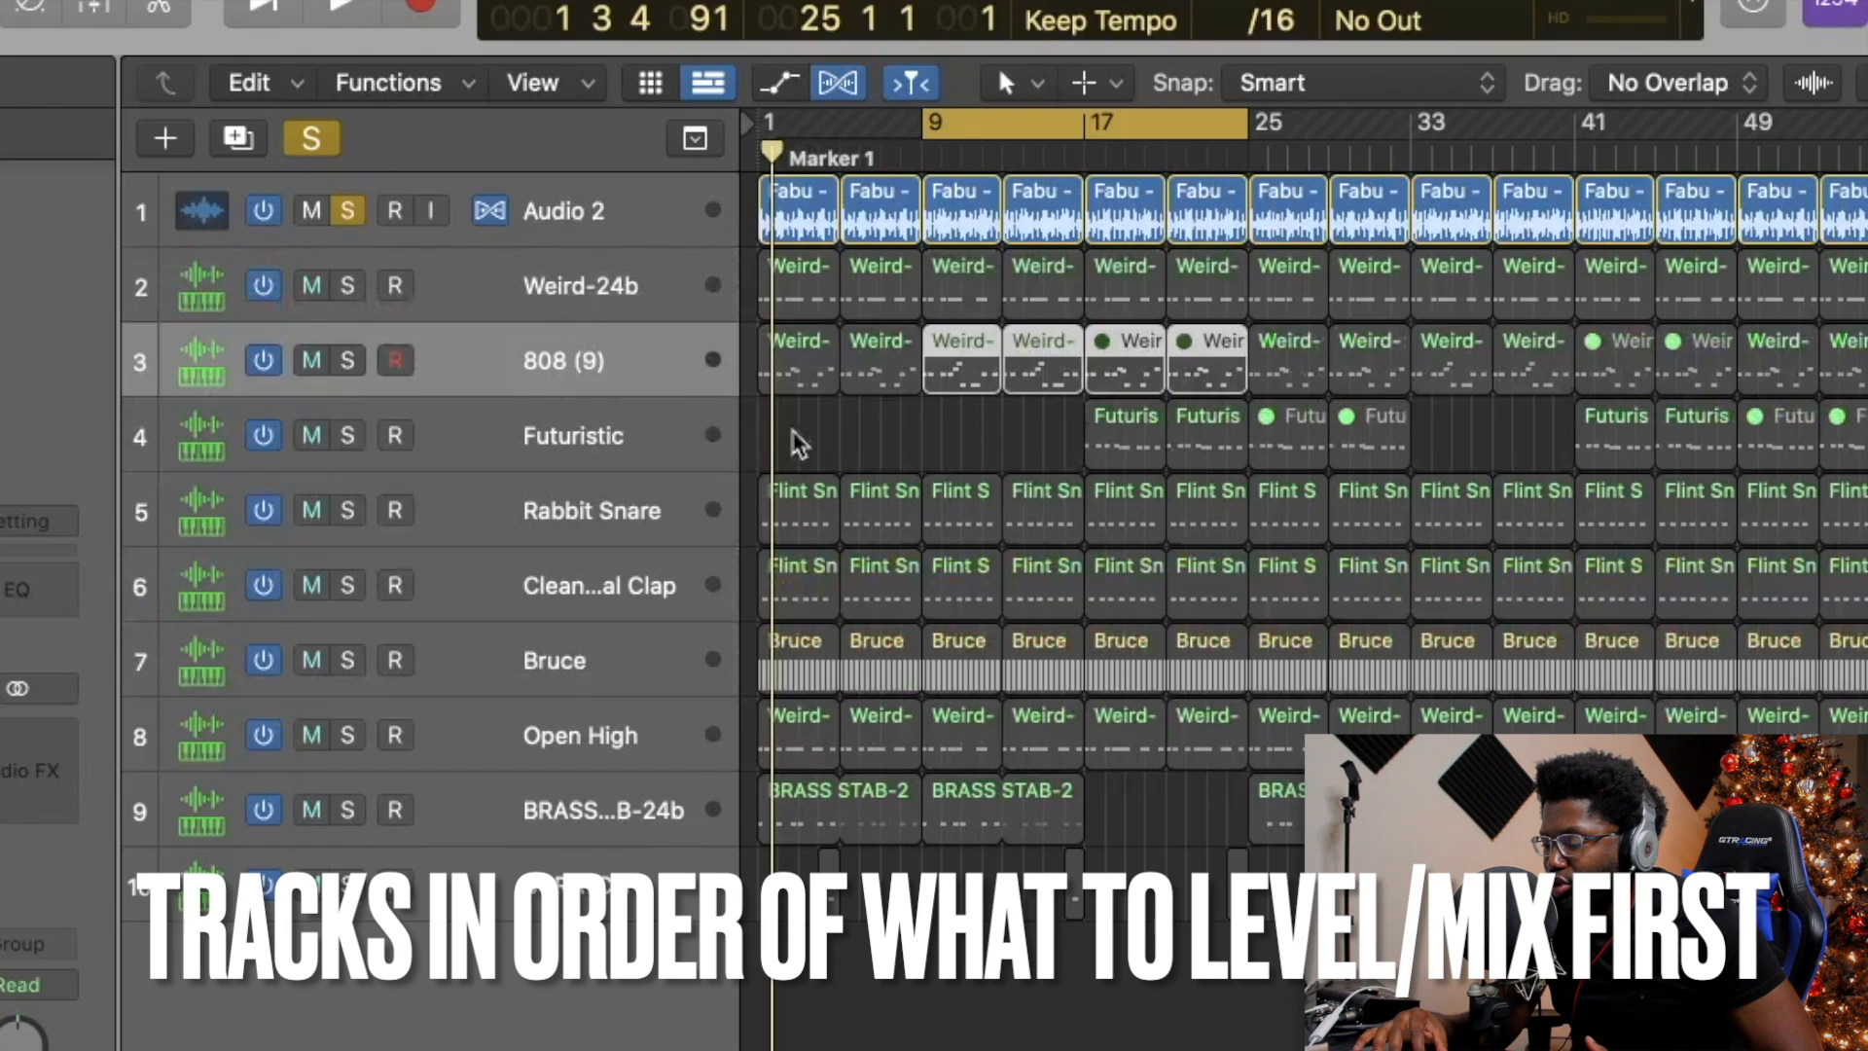
Rename Weird-24b to KICK and Futuristic to BASS.
click(568, 274)
double_click(550, 282)
text(KICK)
click(593, 462)
double_click(581, 433)
text(BASS)
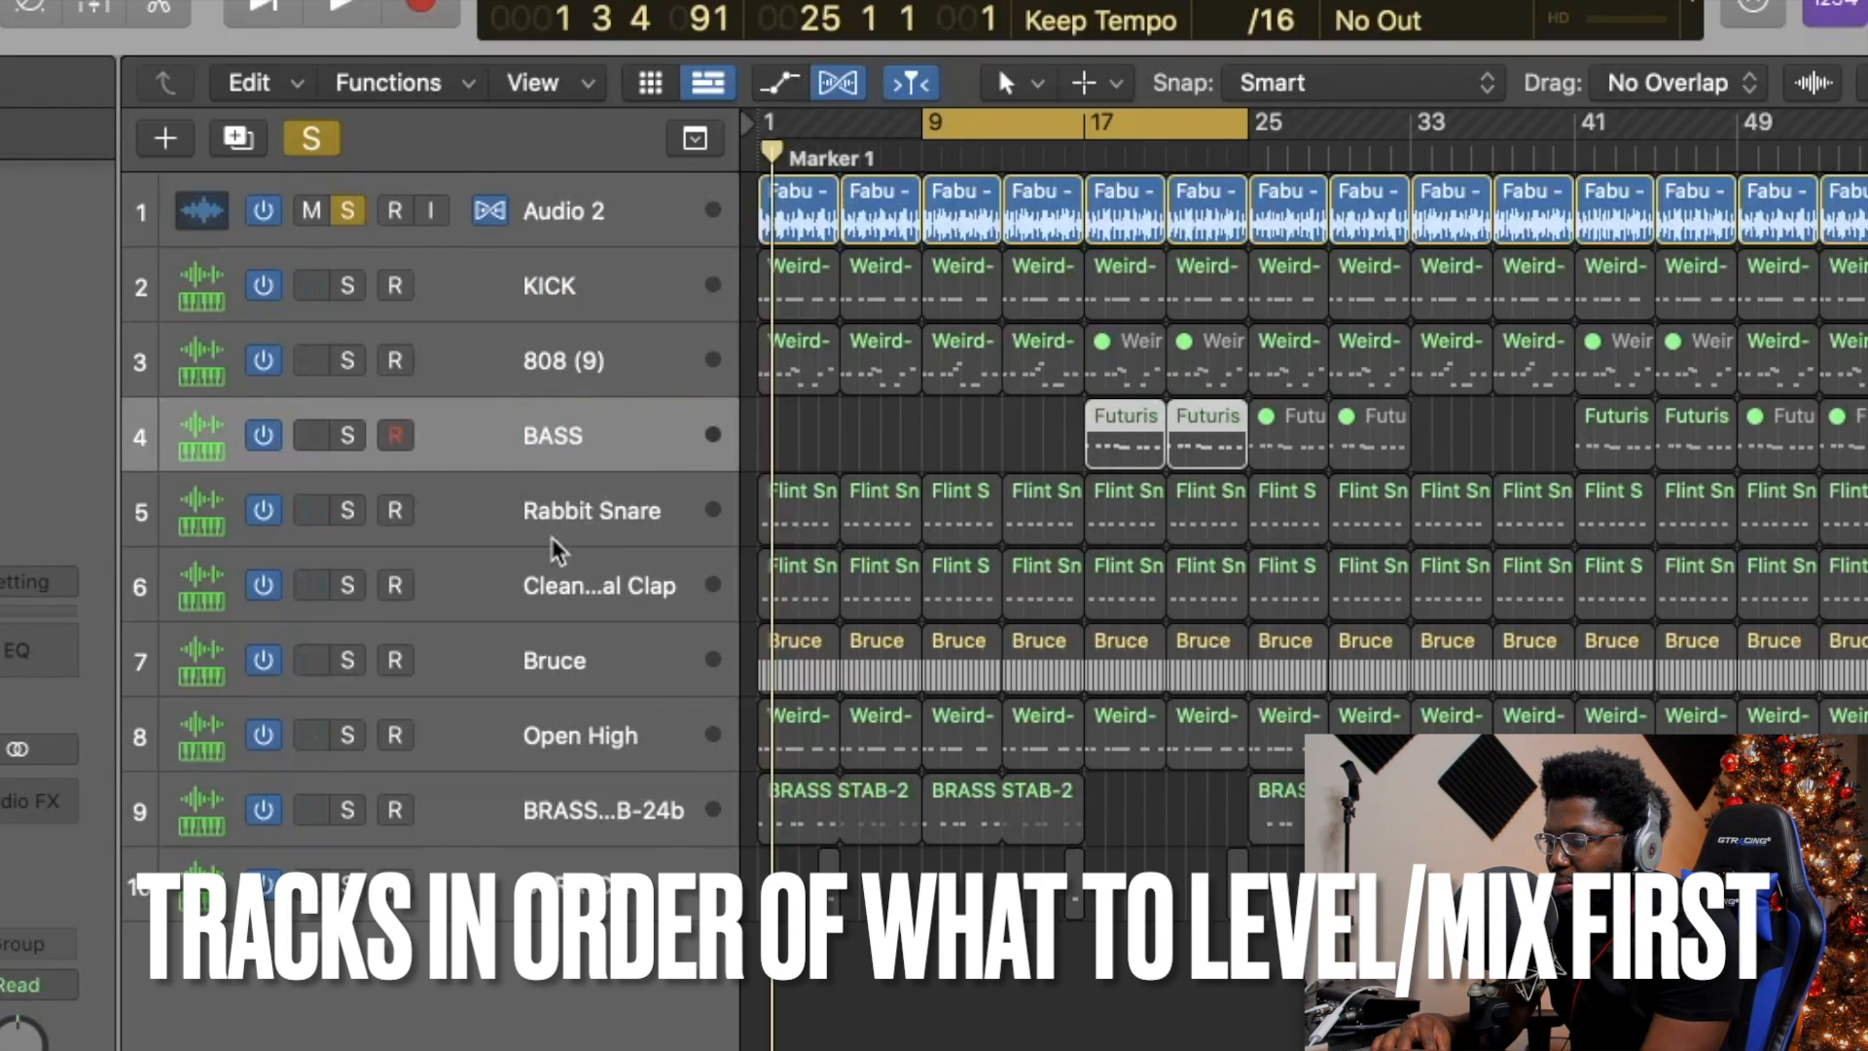
click(555, 543)
Rename the Bruce track to High Hat and Open High to Open Hat.
click(588, 605)
double_click(554, 660)
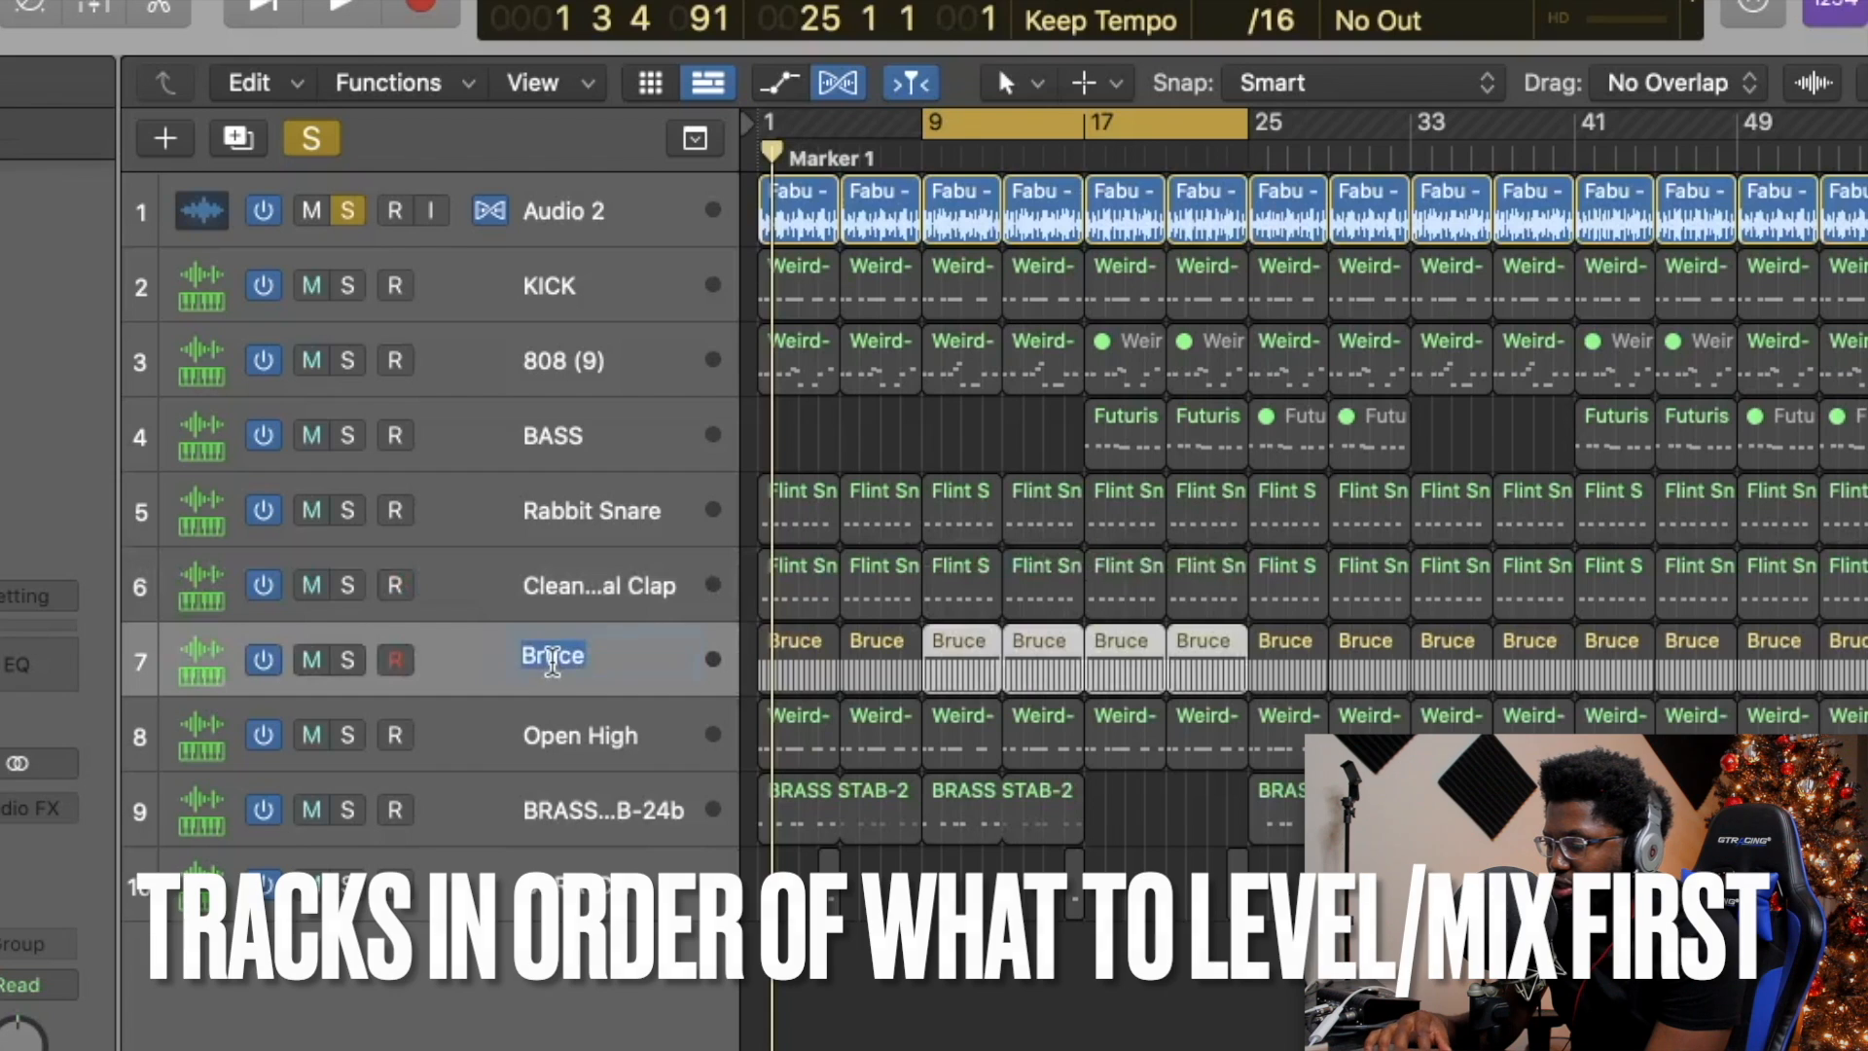
text(High H)
key(Return)
double_click(581, 737)
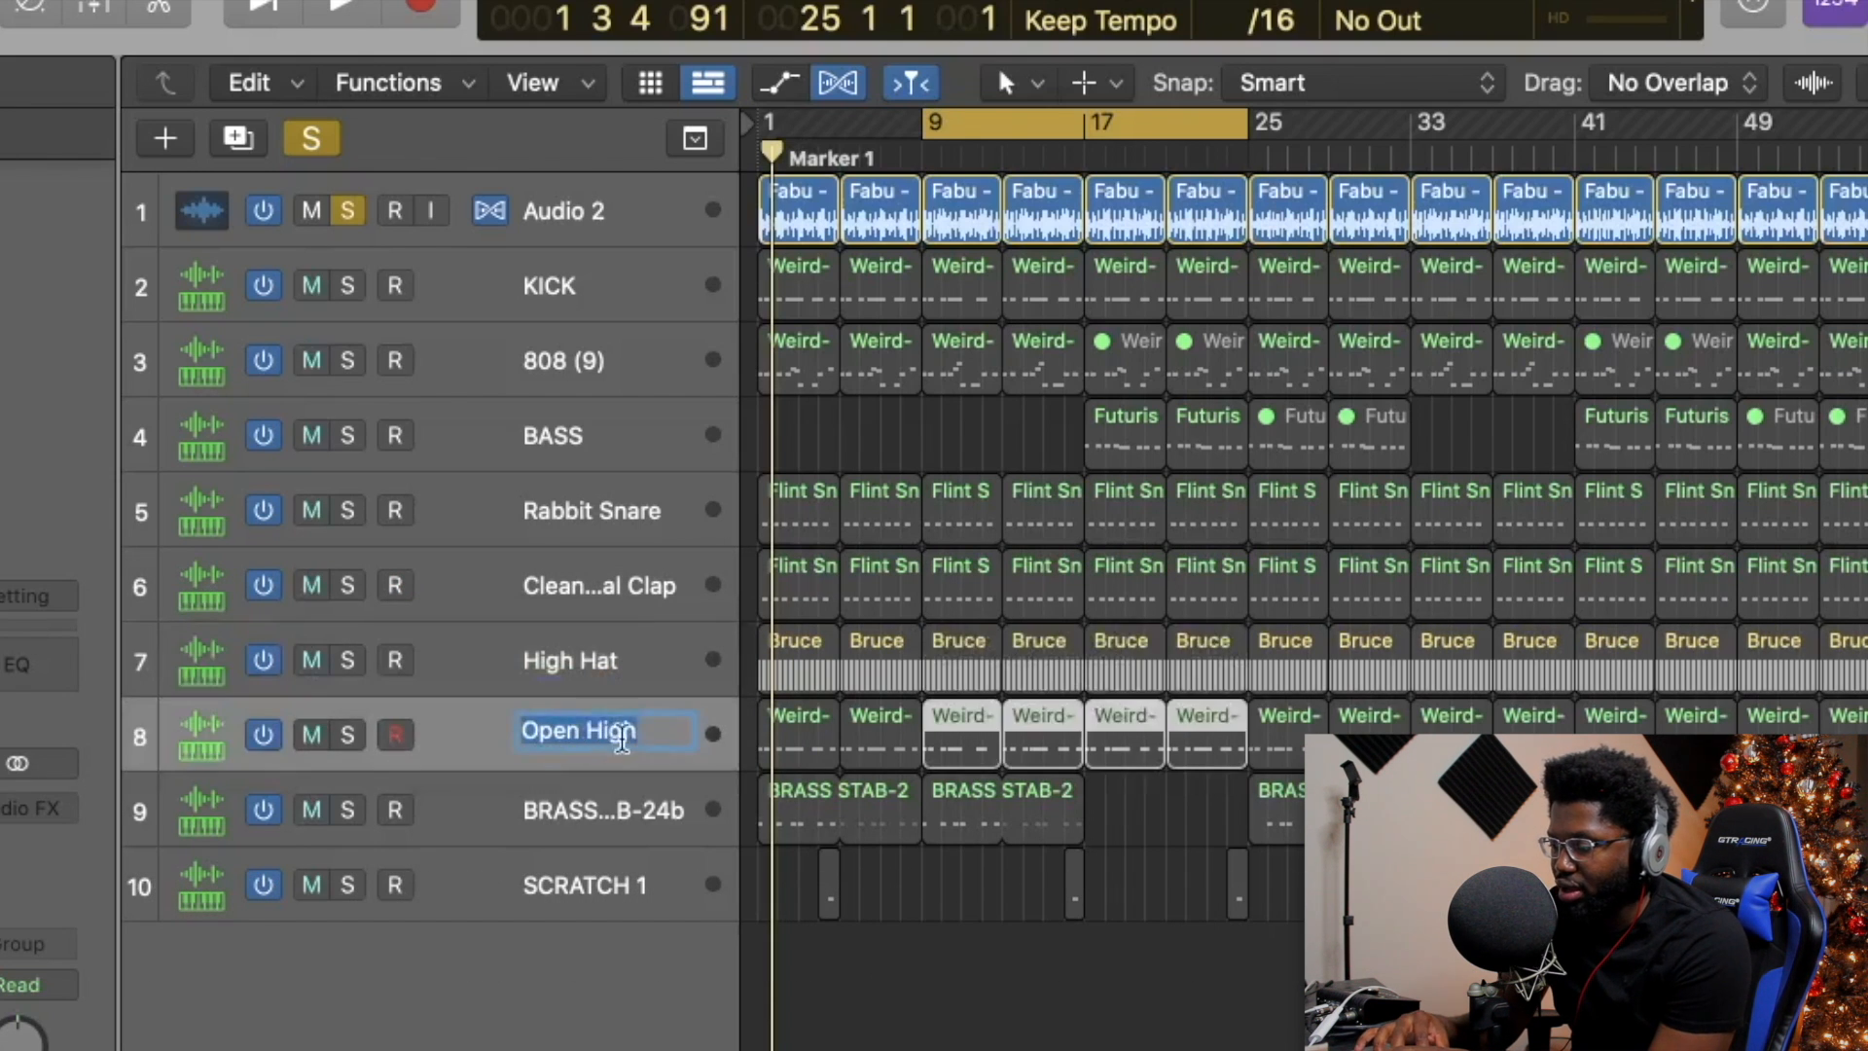
text(Open Hat)
click(588, 805)
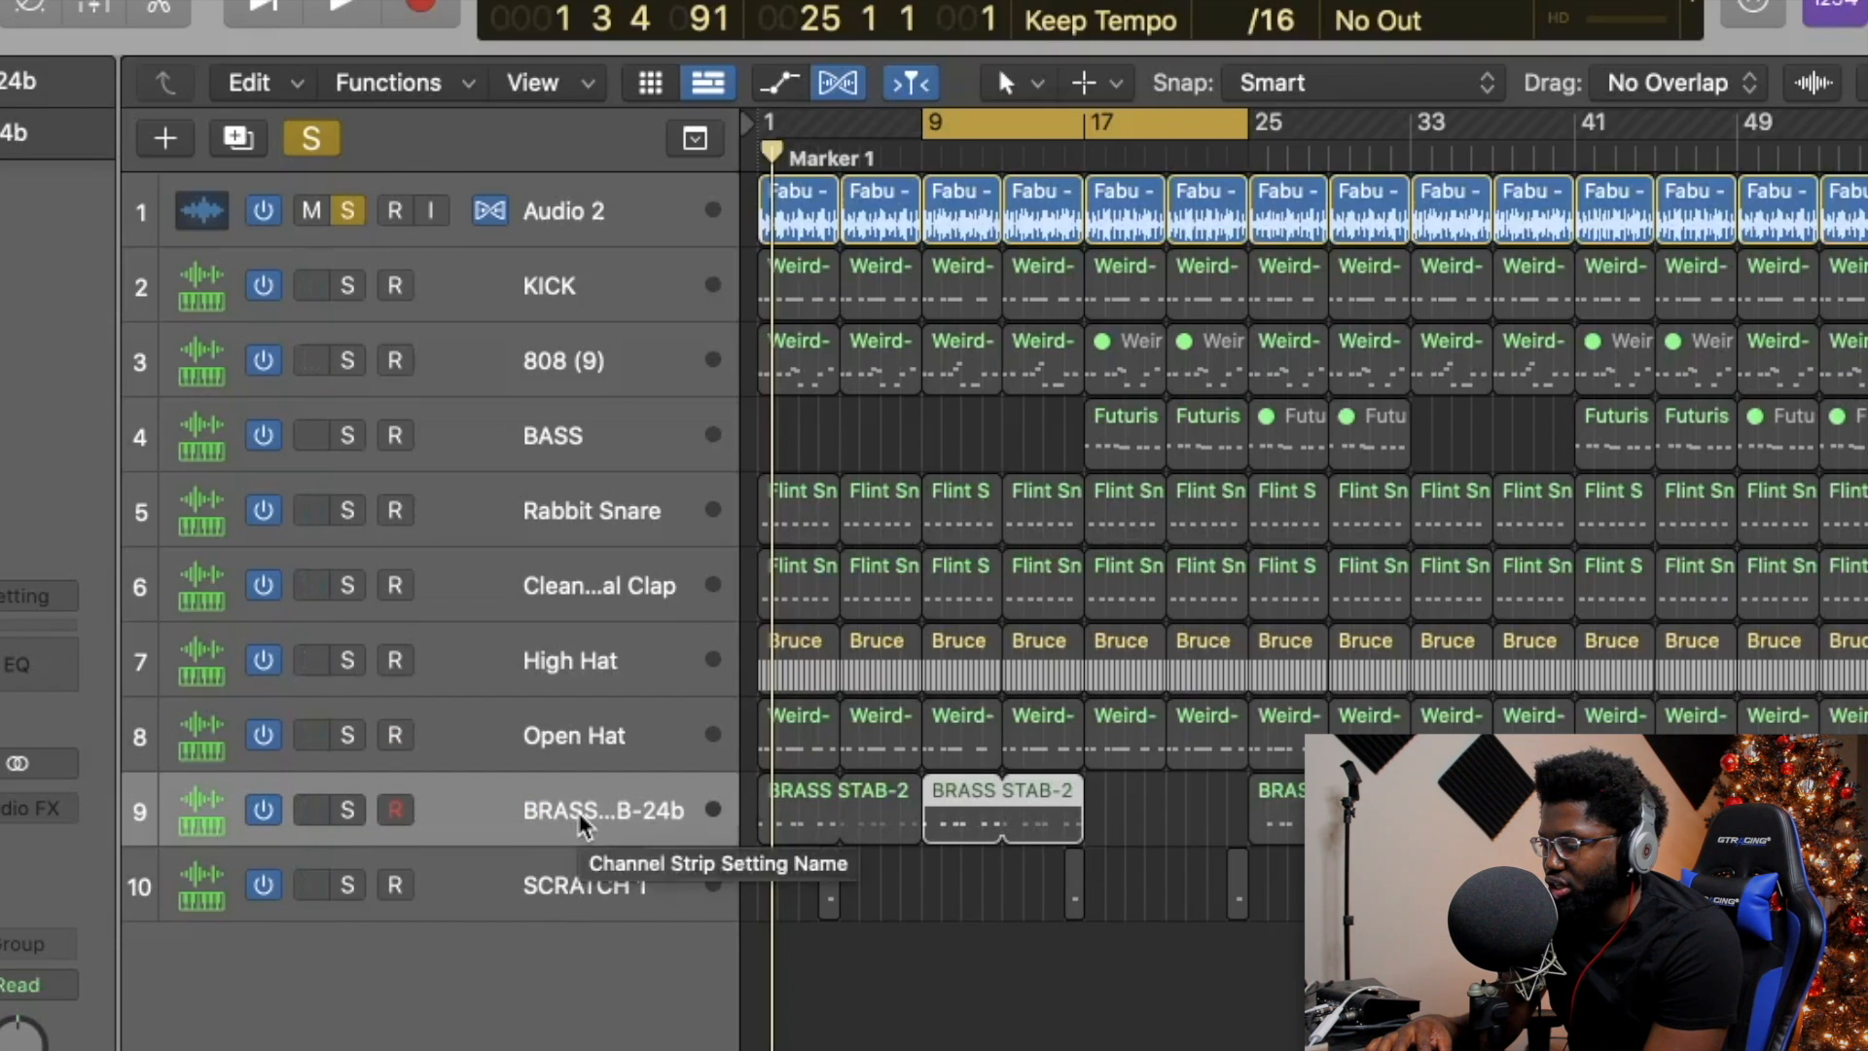
Move the brass track below BASS, reset the Stereo Out peak, and play the soloed sample.
drag(582, 825, 650, 496)
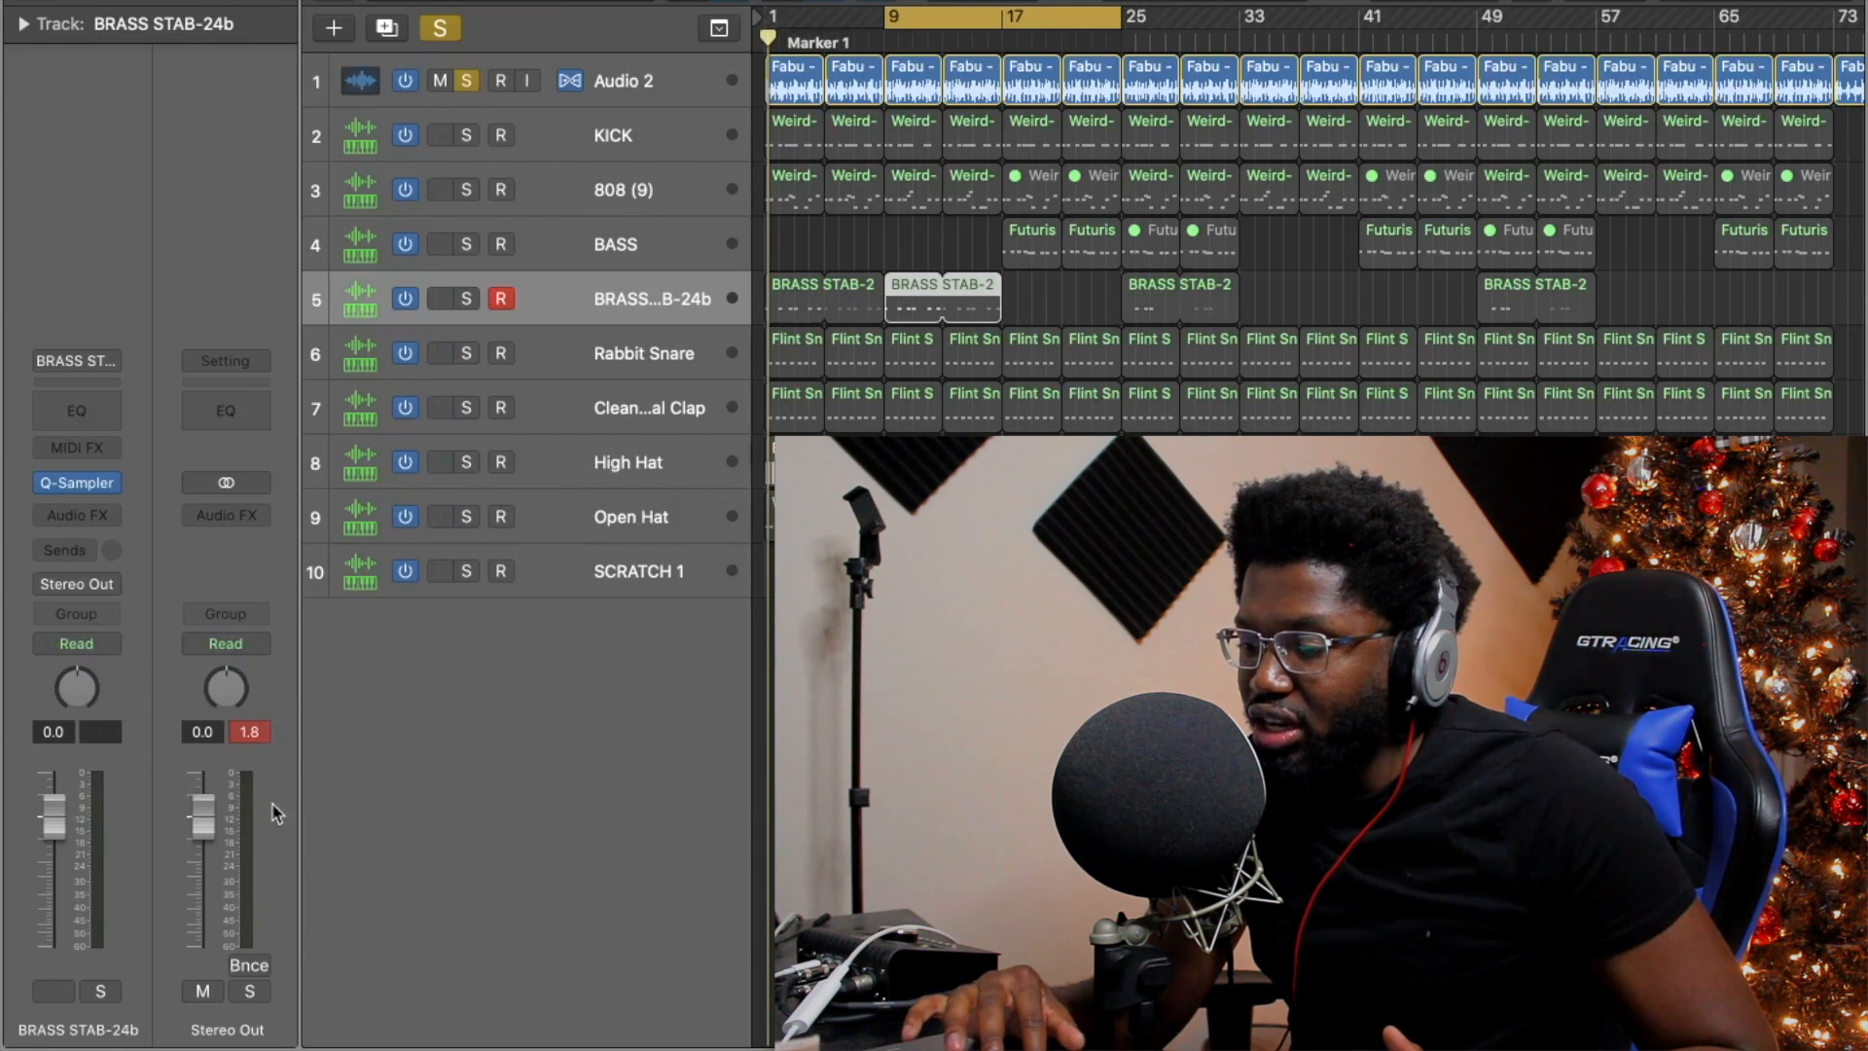
click(247, 731)
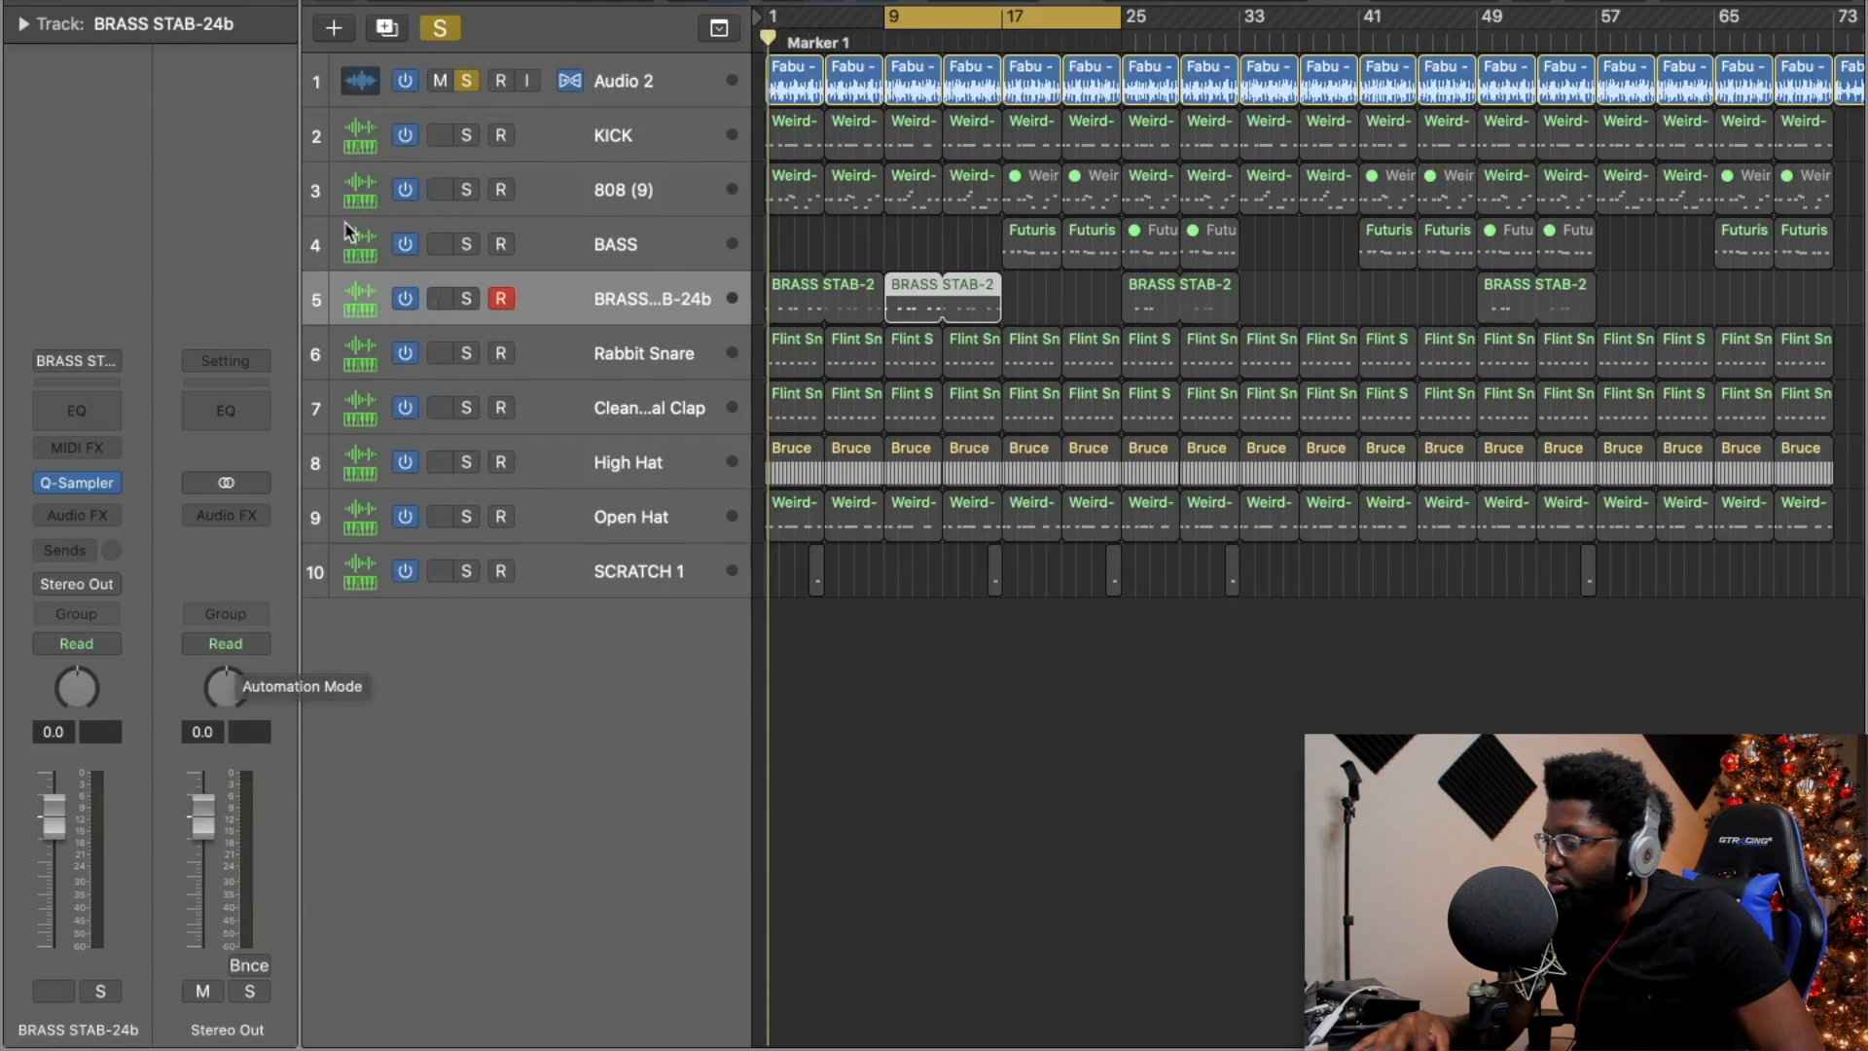
click(605, 82)
key(space)
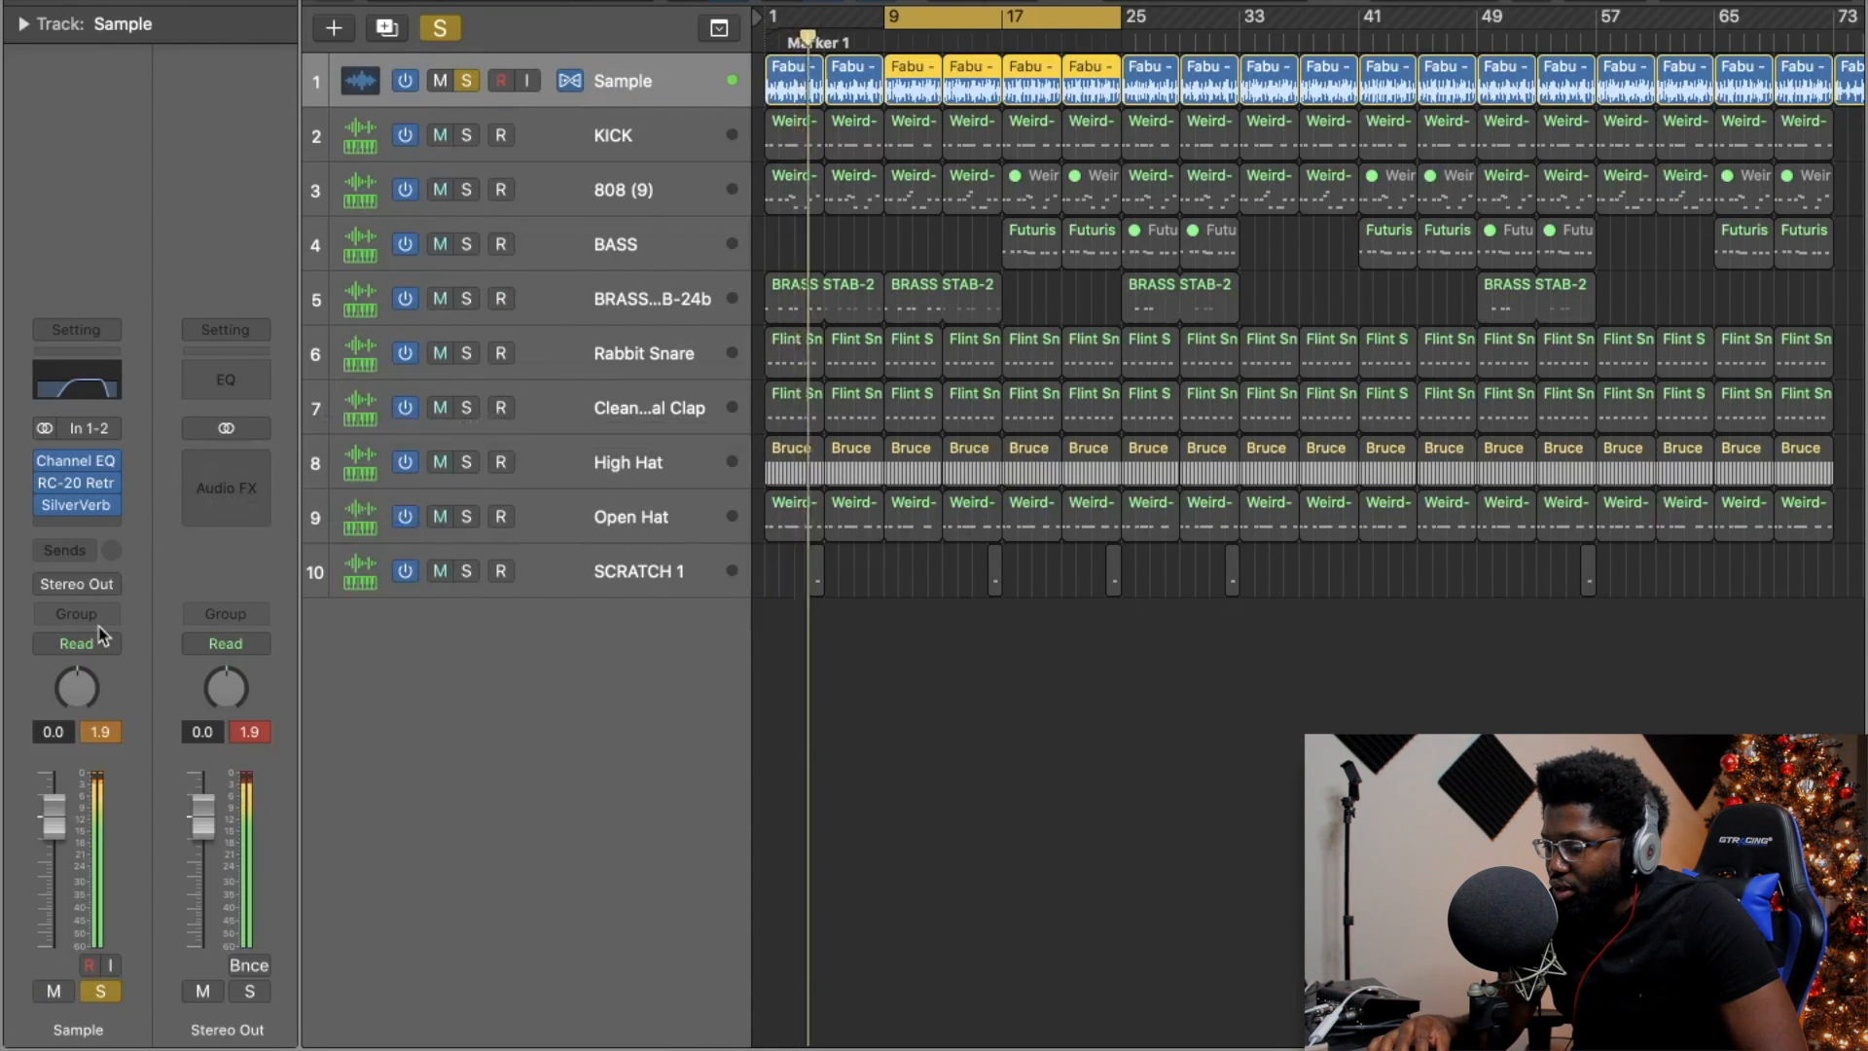
Pull the soloed Sample fader down to -13.4 dB so Stereo Out peaks at -11.3 dB.
key(x)
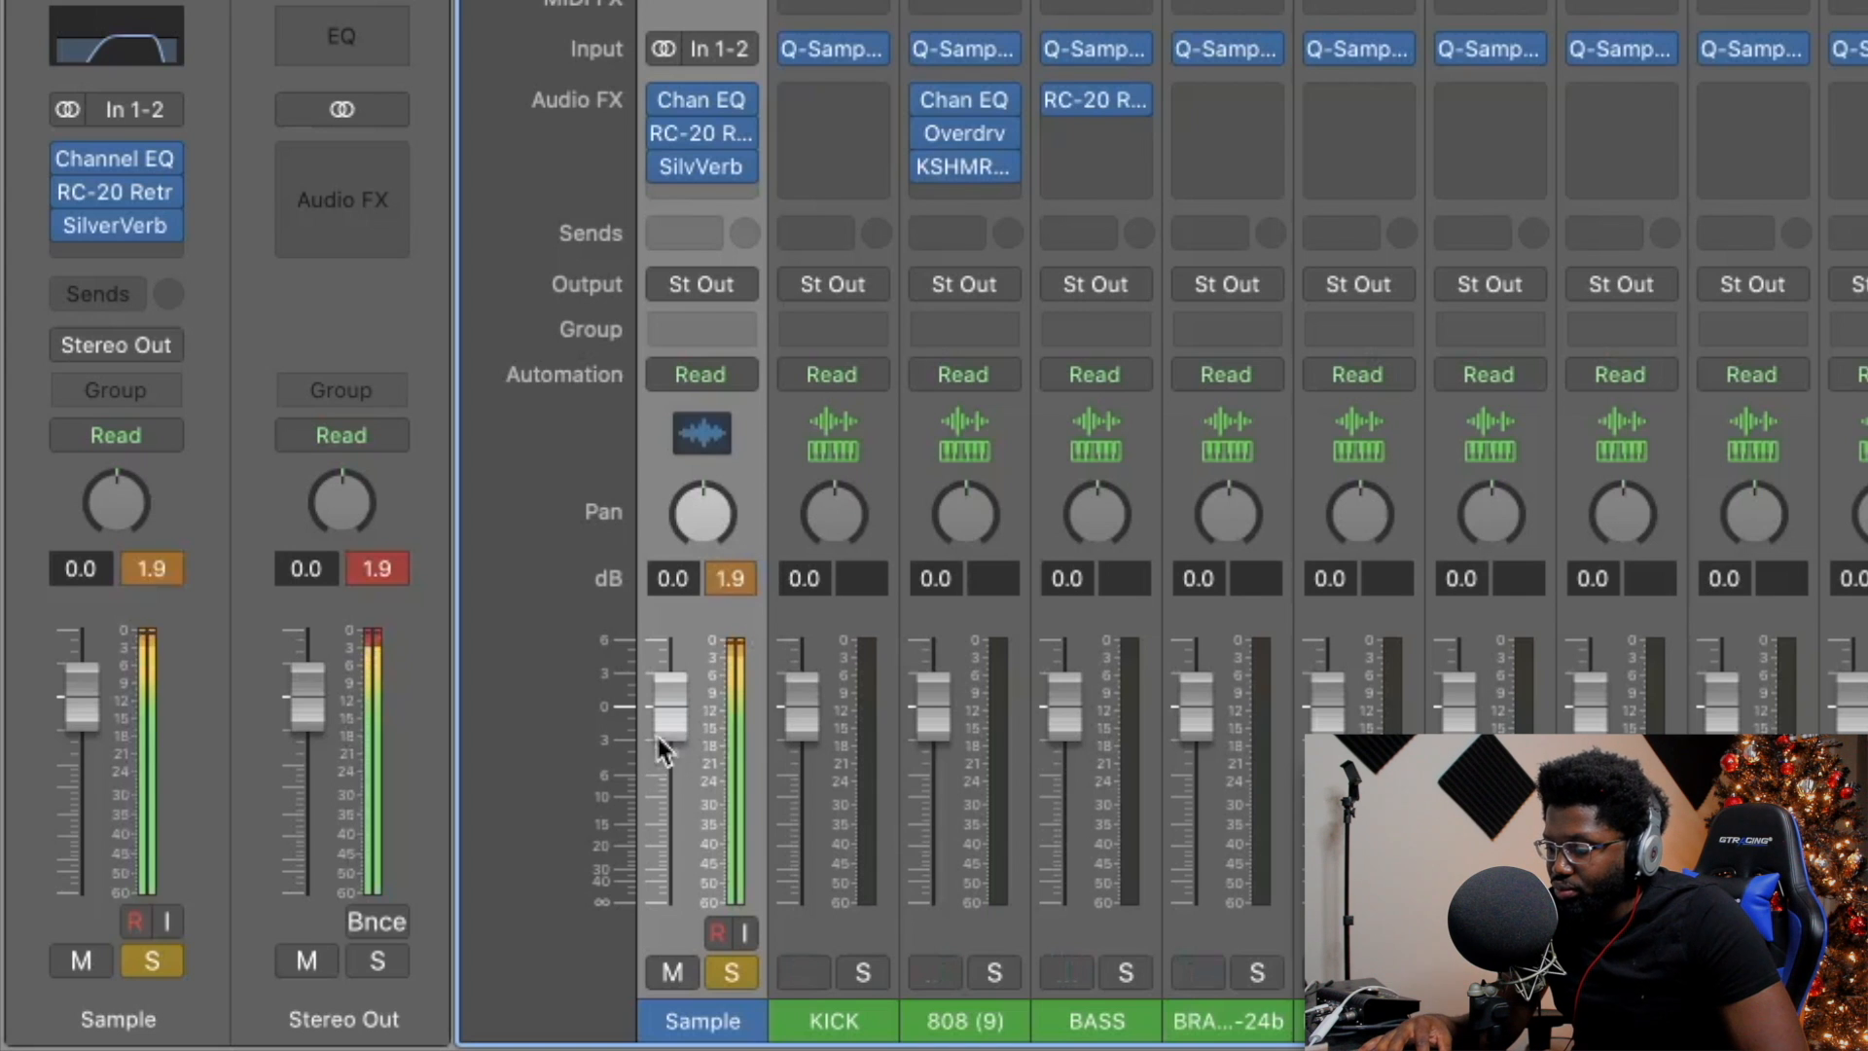
drag(657, 714, 678, 851)
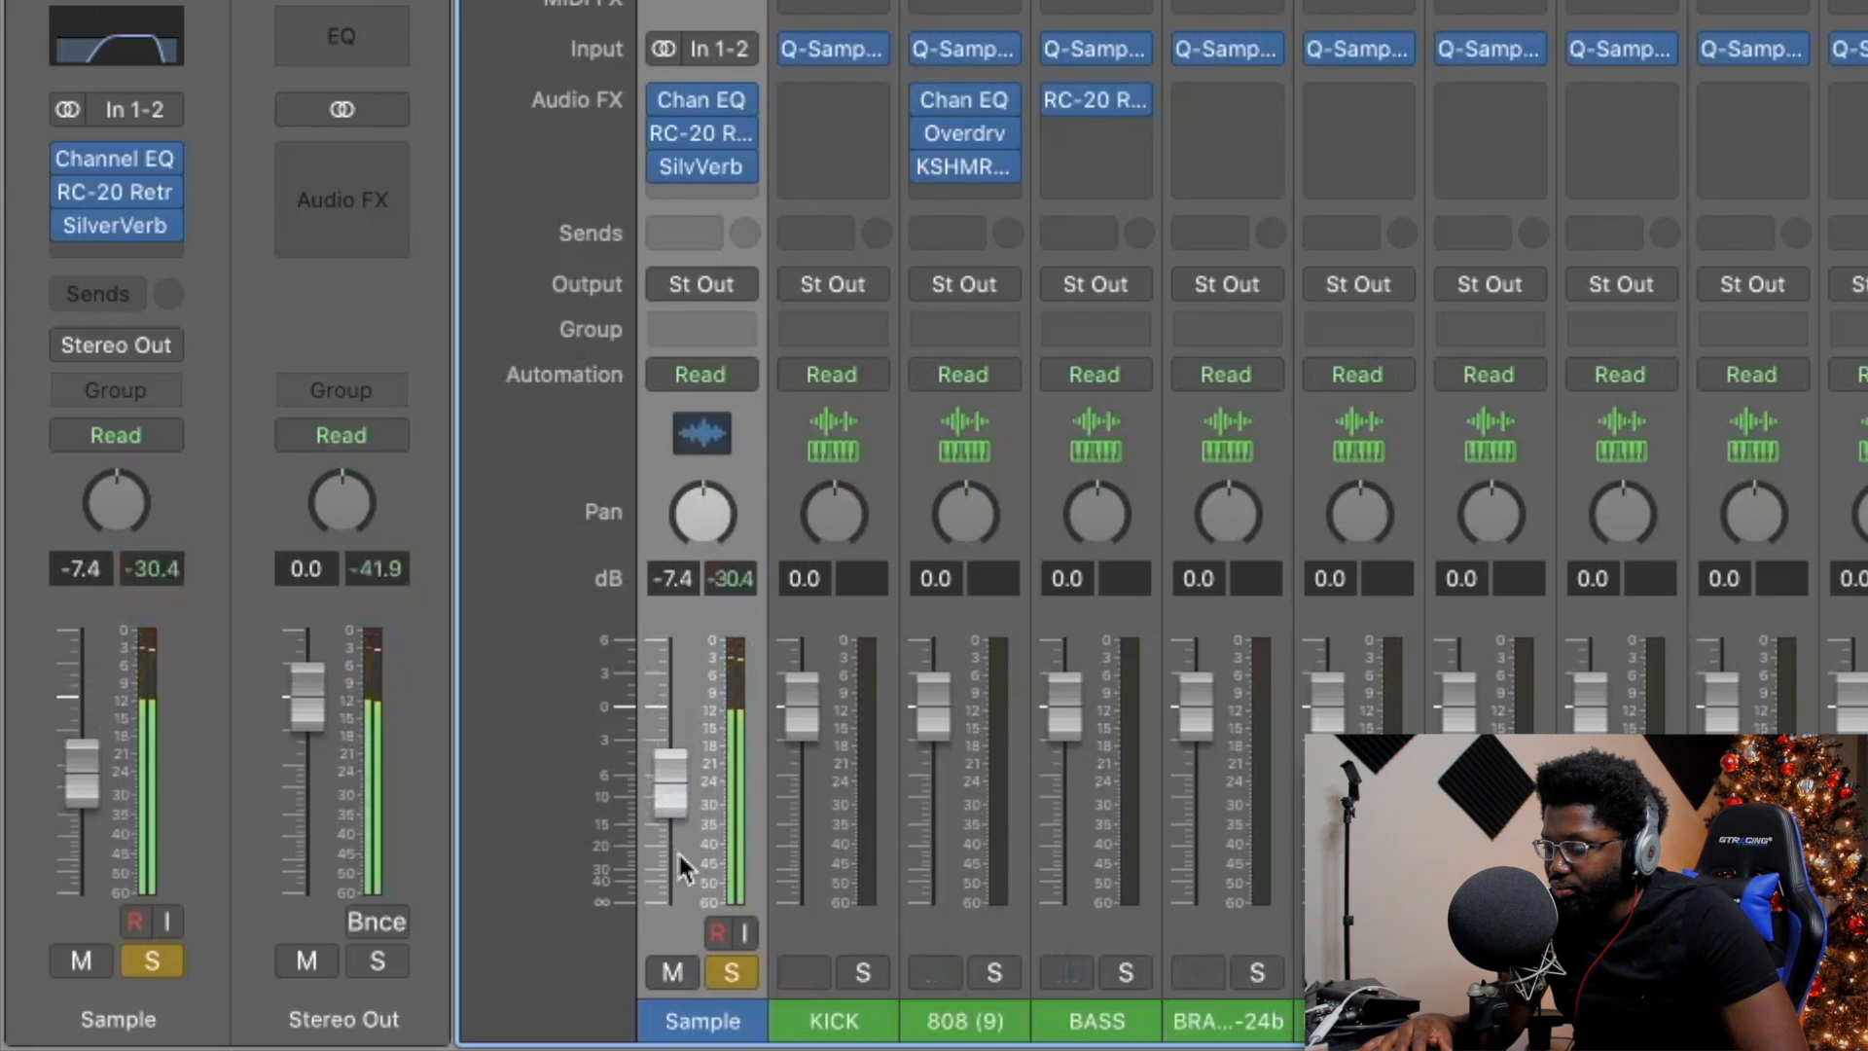
drag(675, 790, 677, 831)
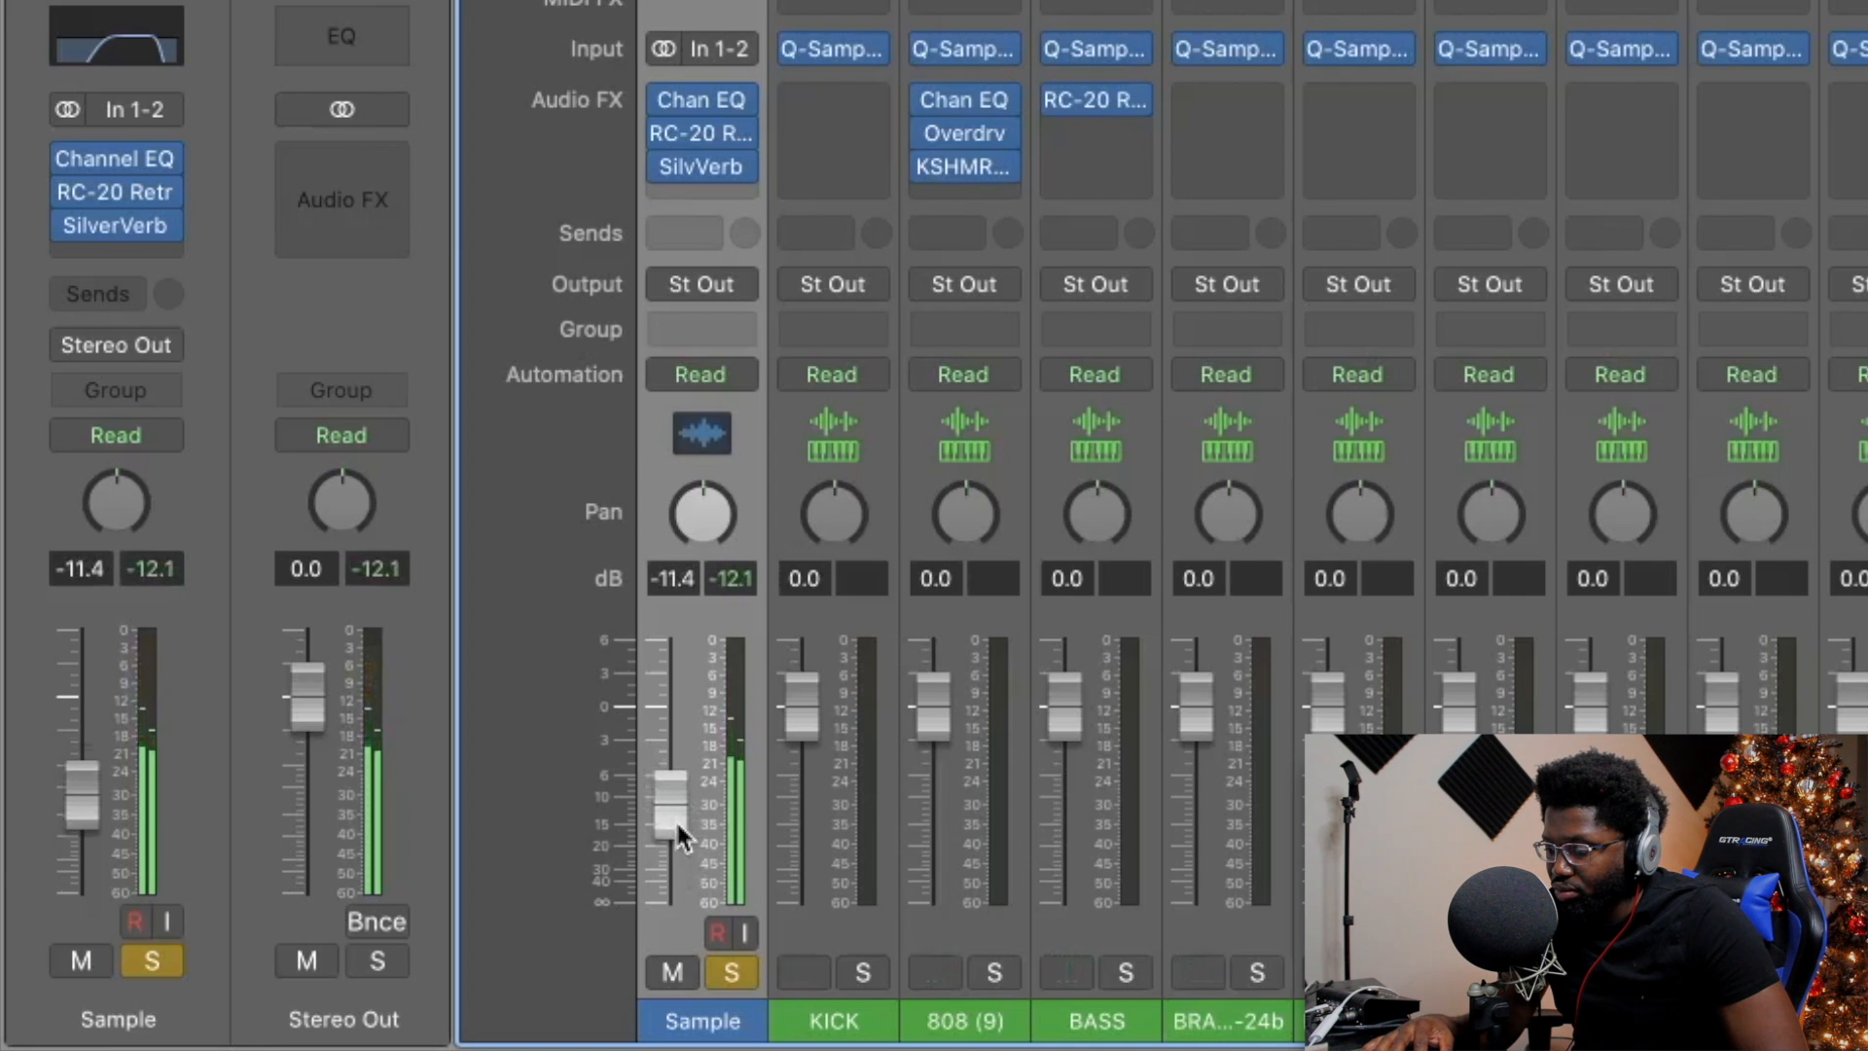
key(x)
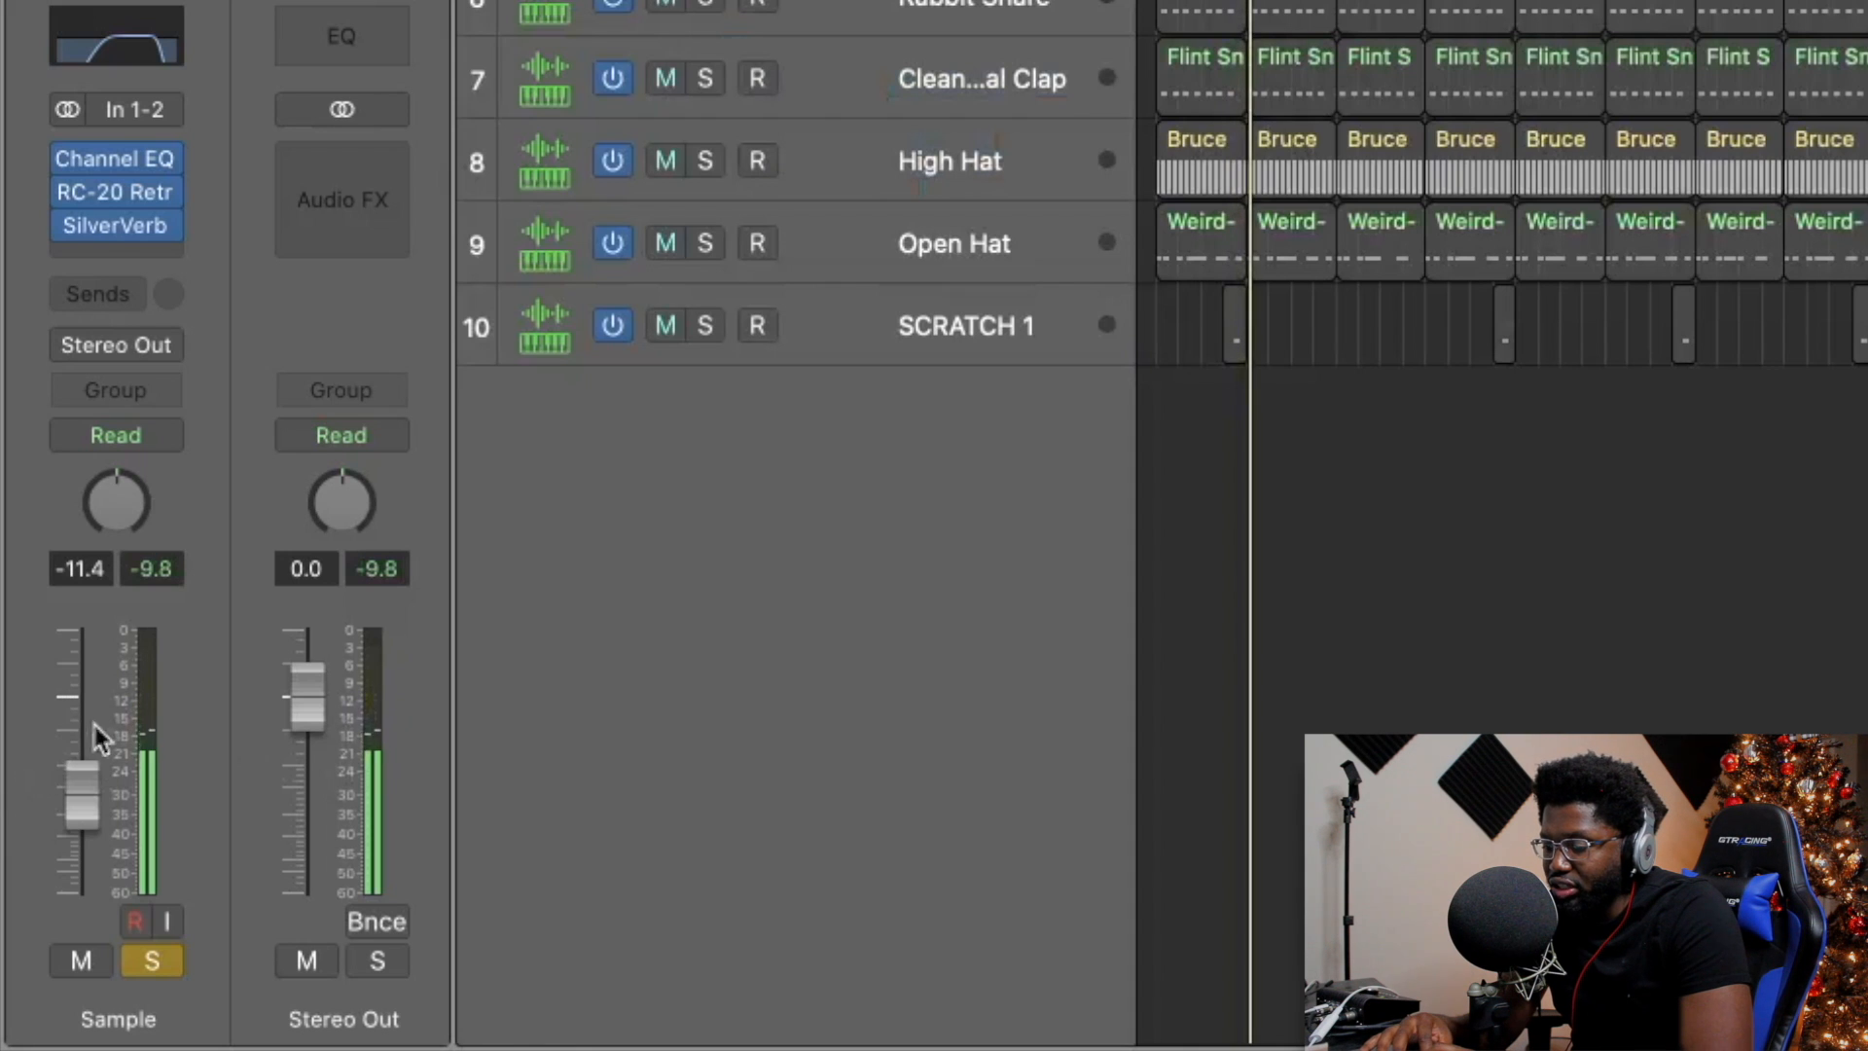
drag(92, 790, 91, 792)
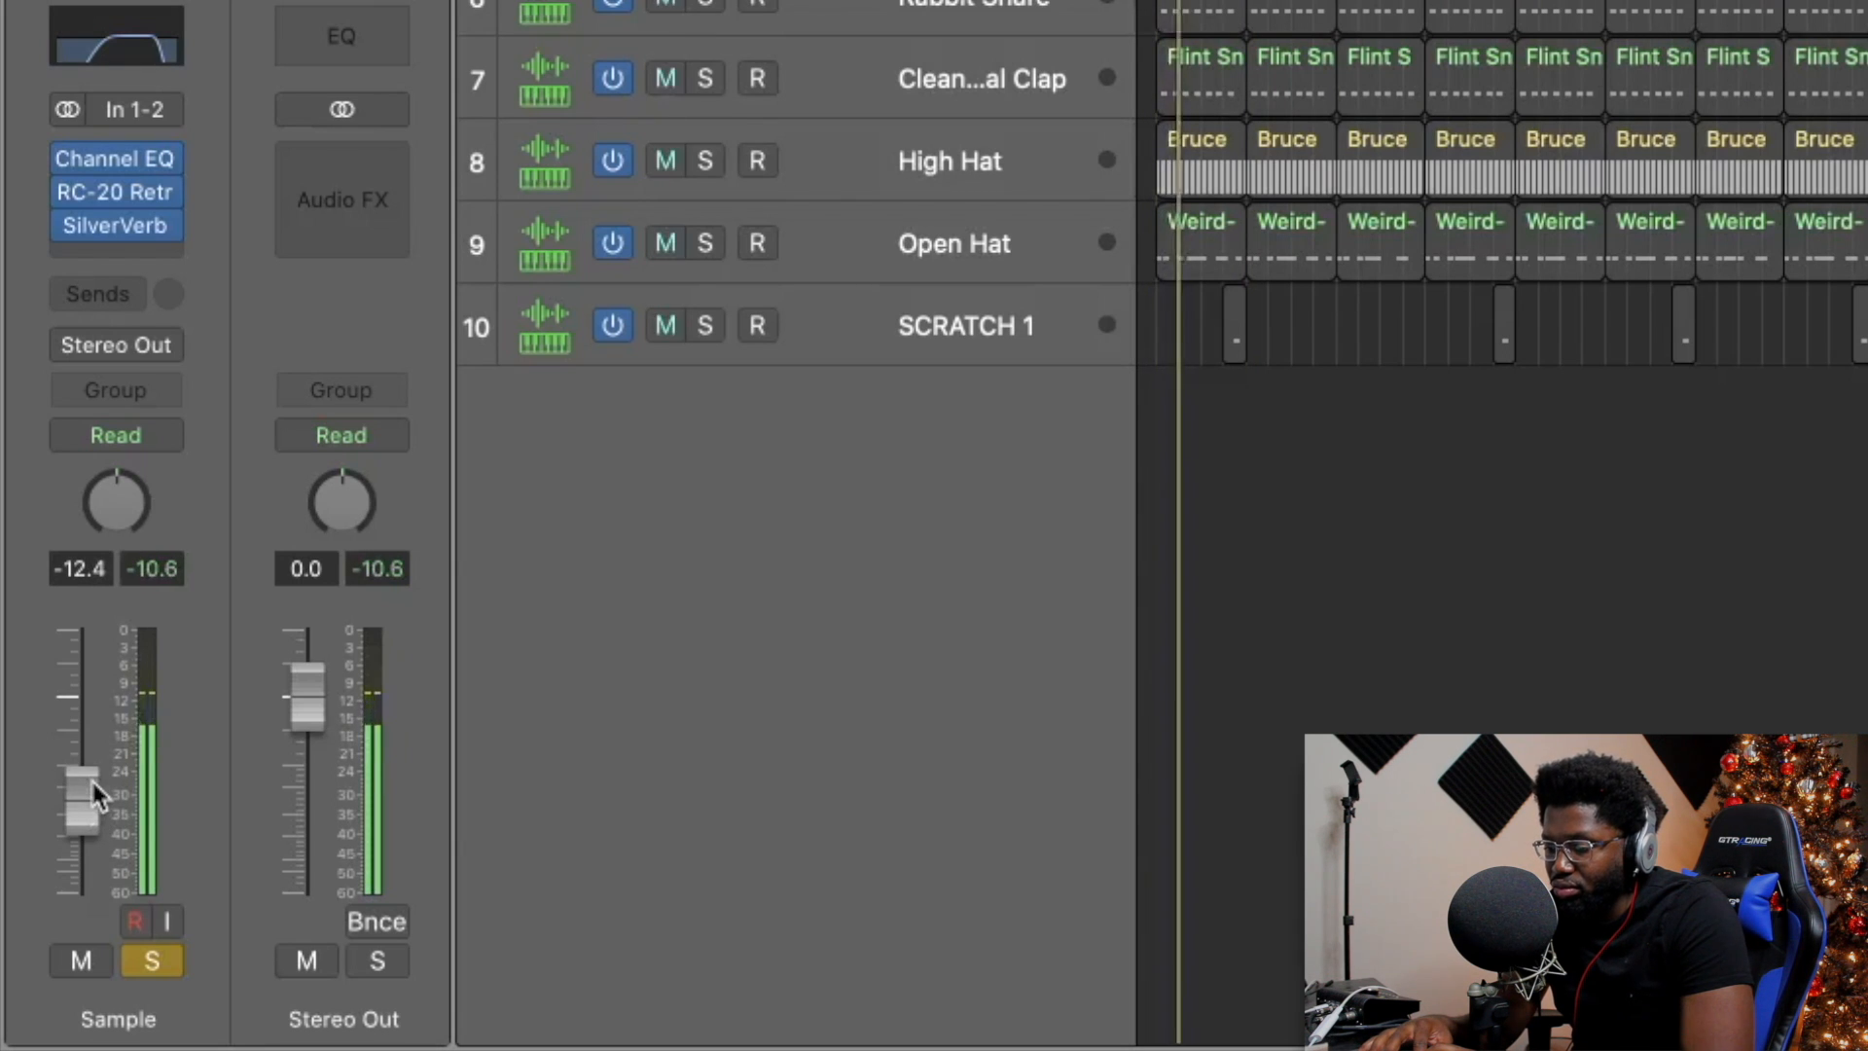
drag(93, 778, 93, 785)
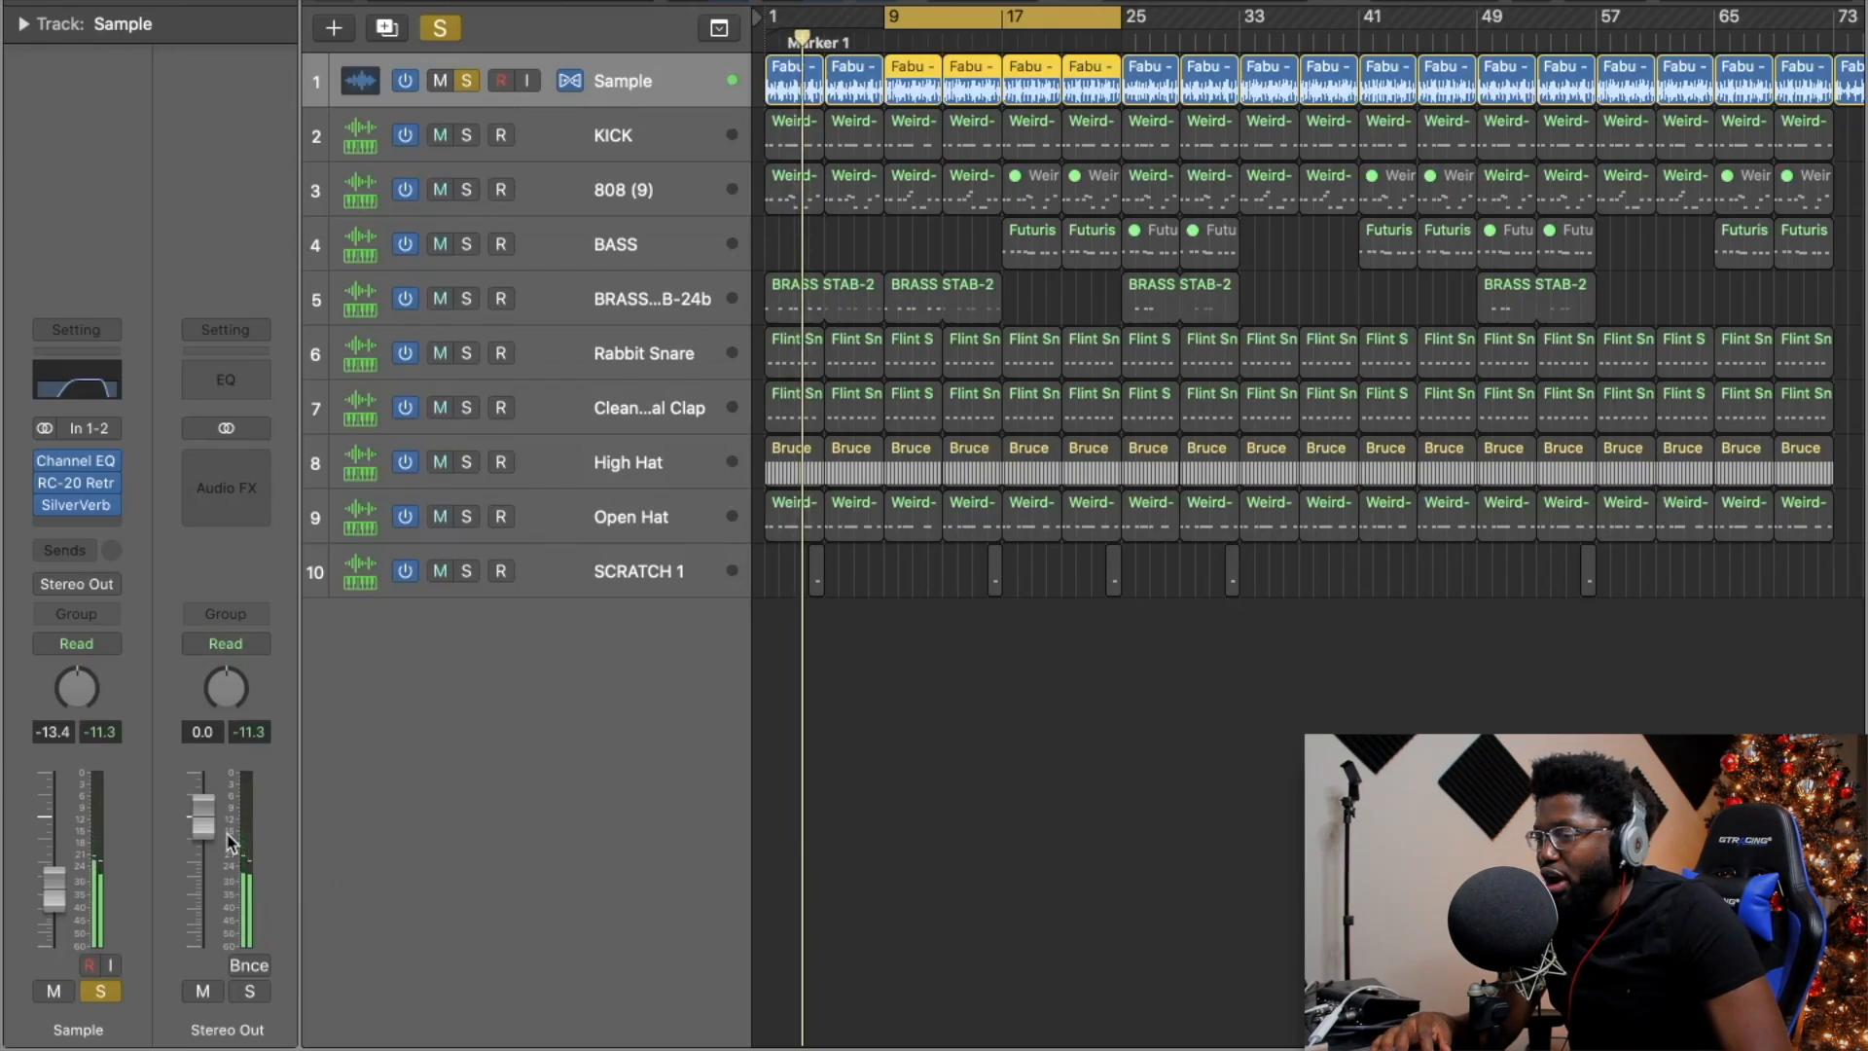
Solo the KICK track and lower its fader to about -7.0 dB.
click(467, 135)
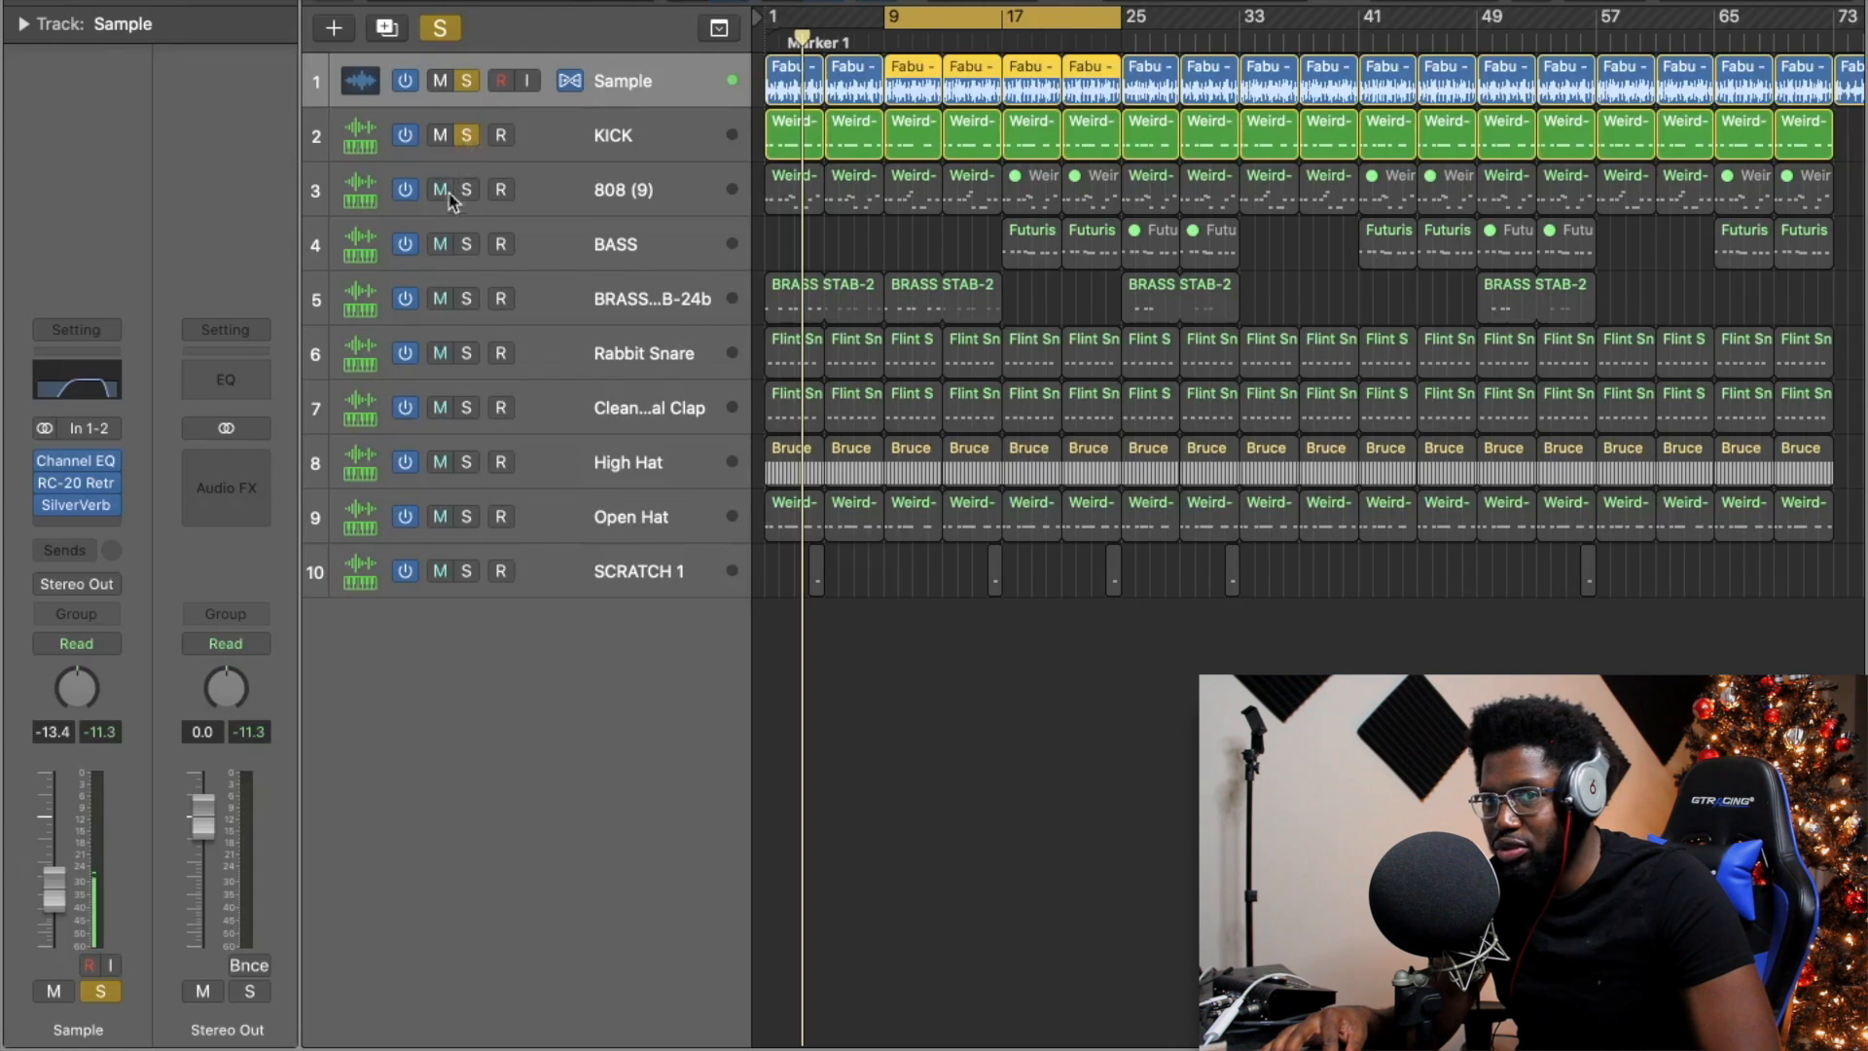
key(Return)
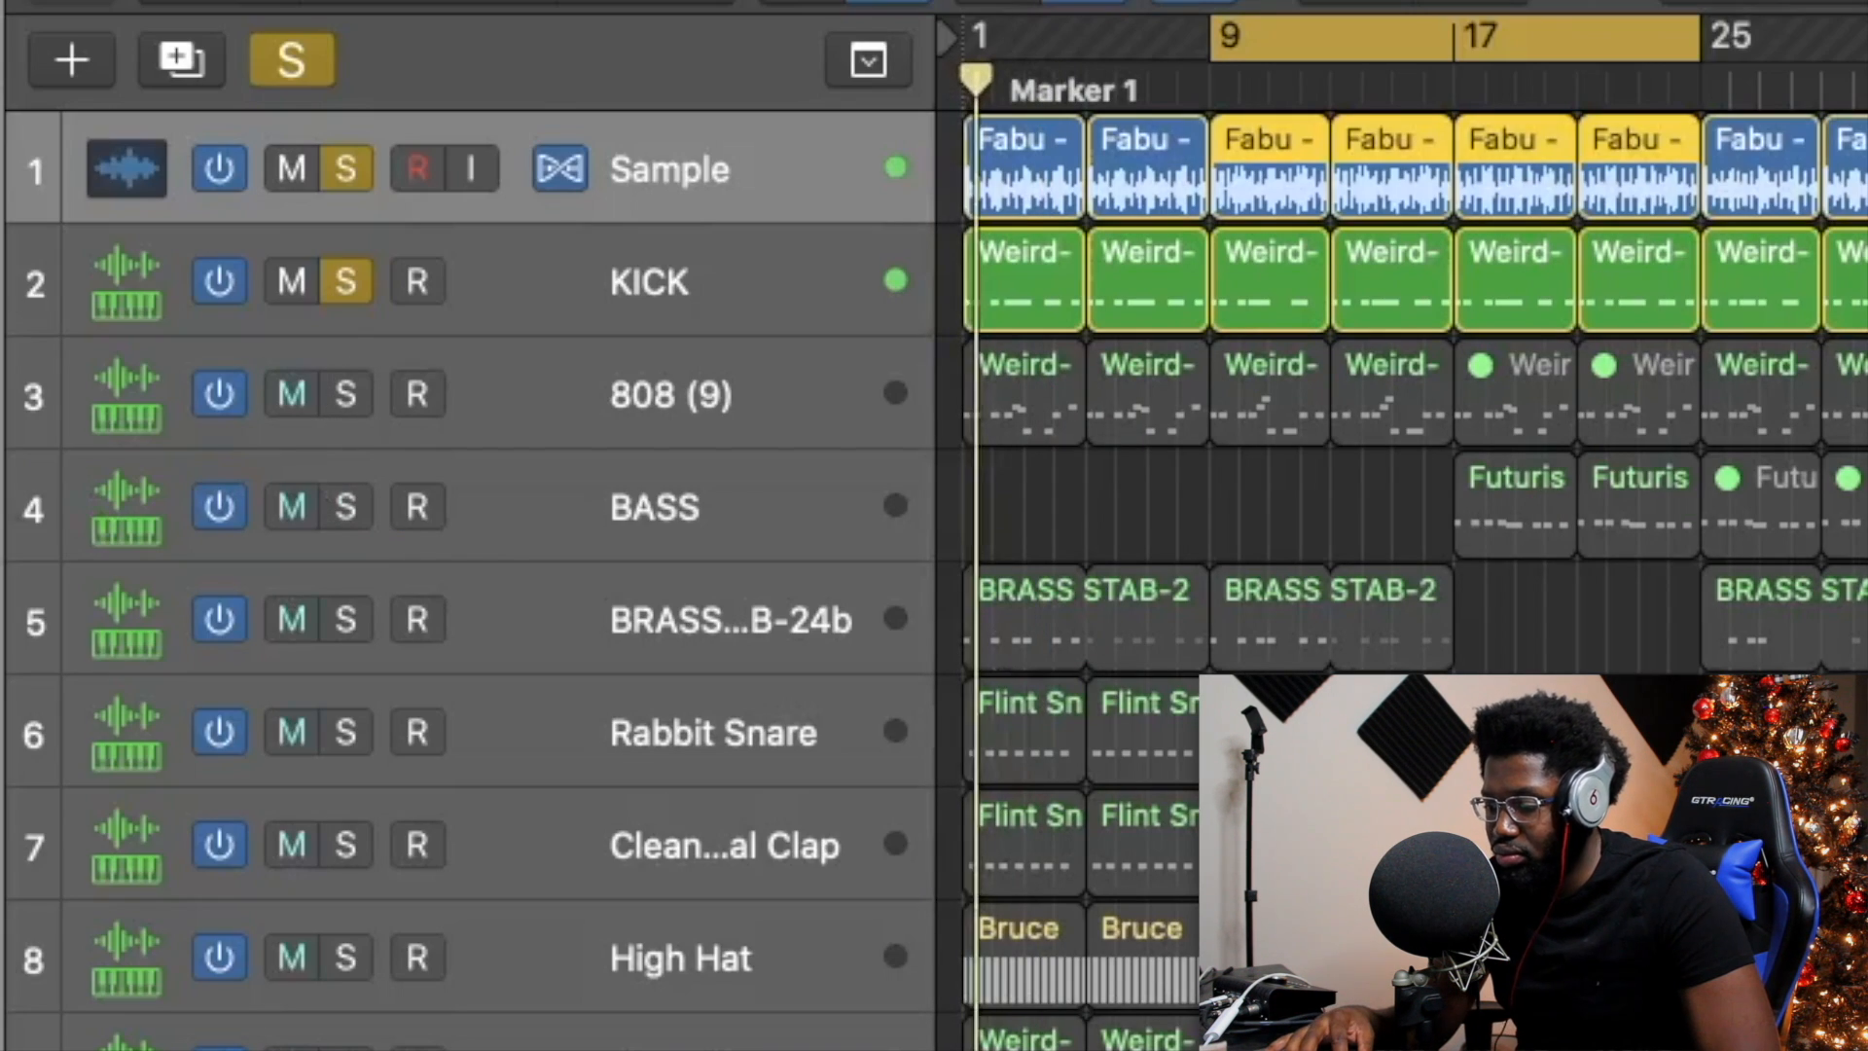
click(540, 313)
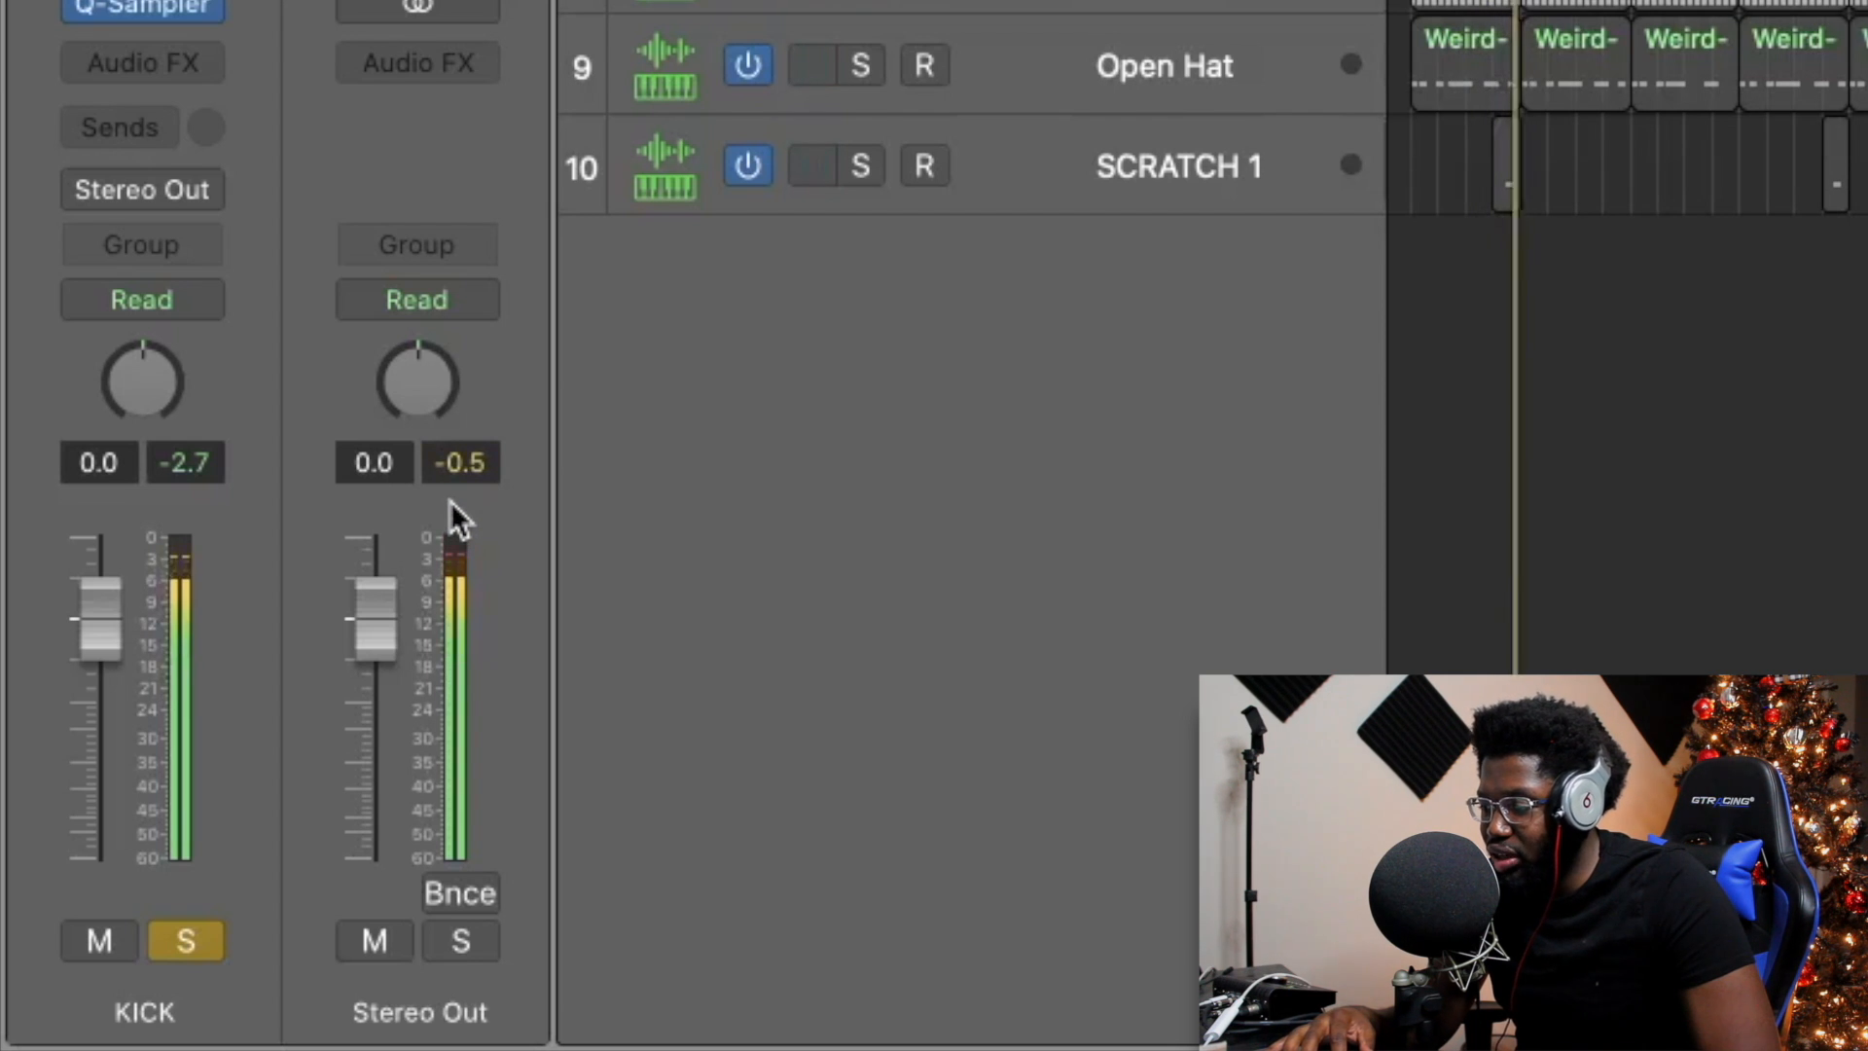
key(x)
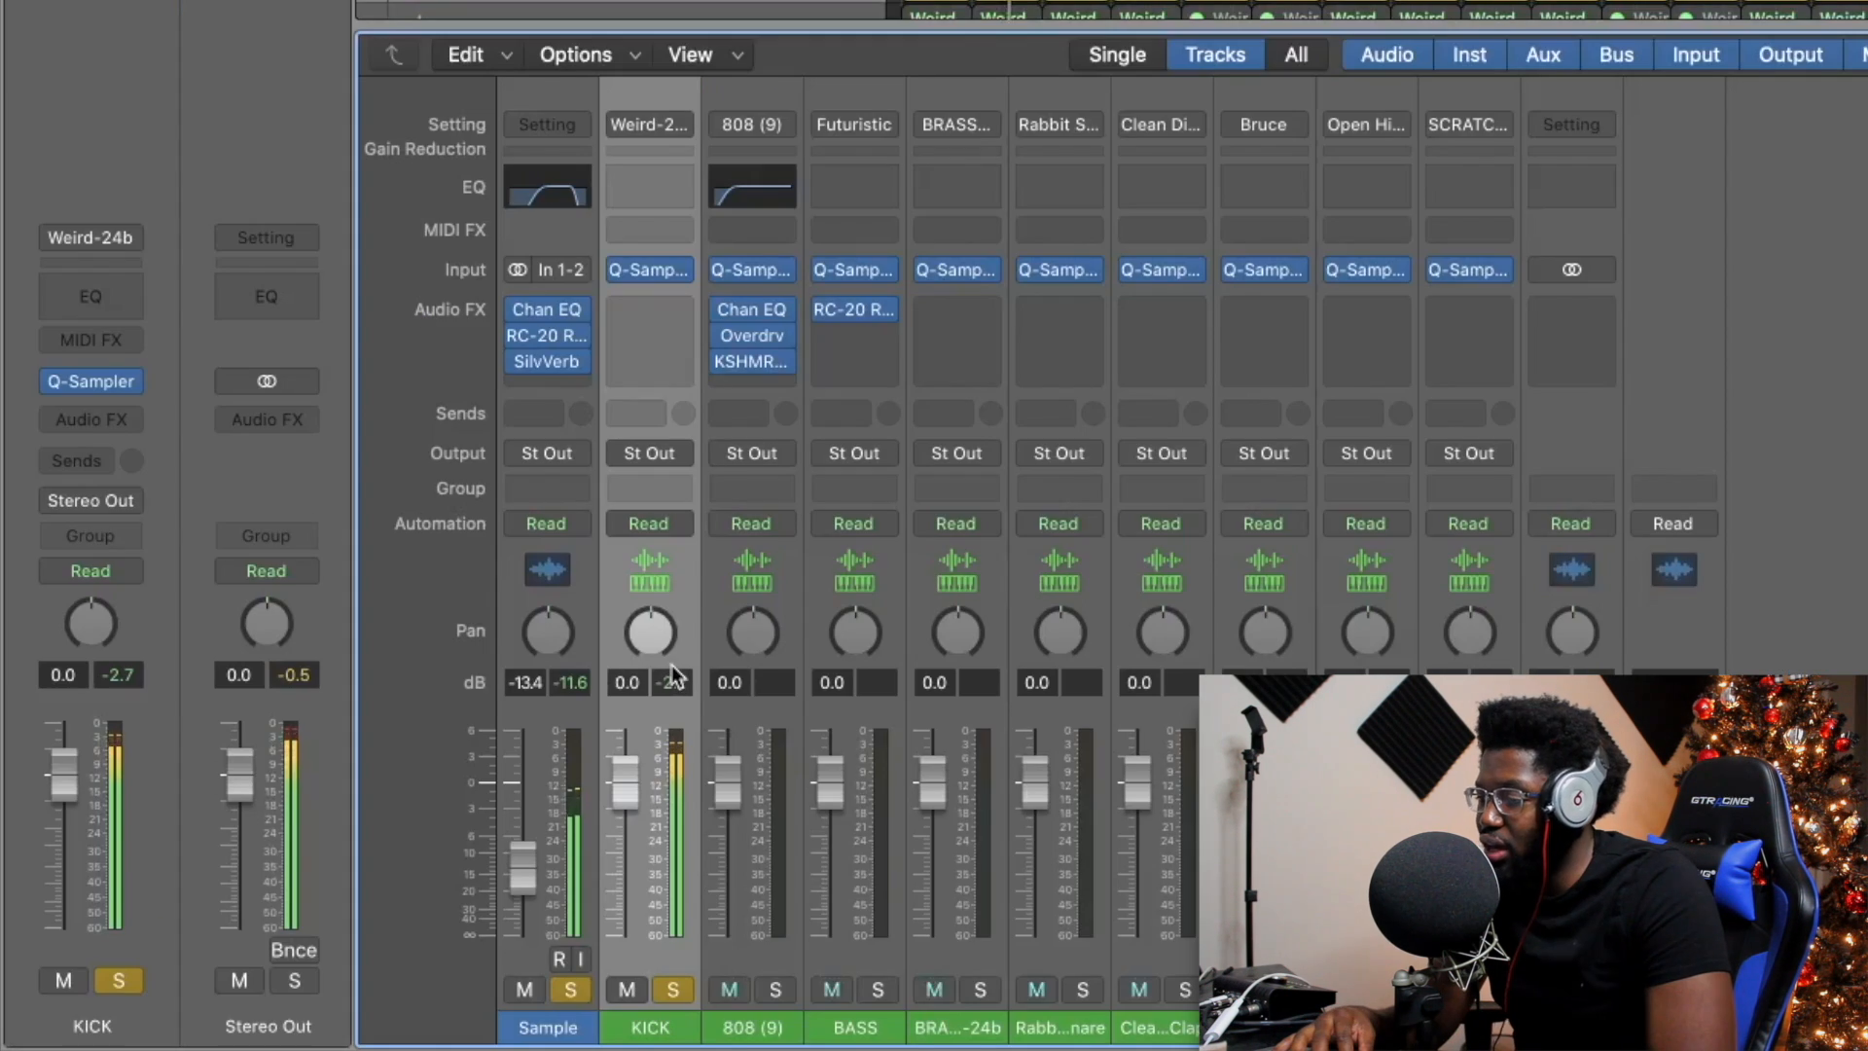
key(x)
key(x)
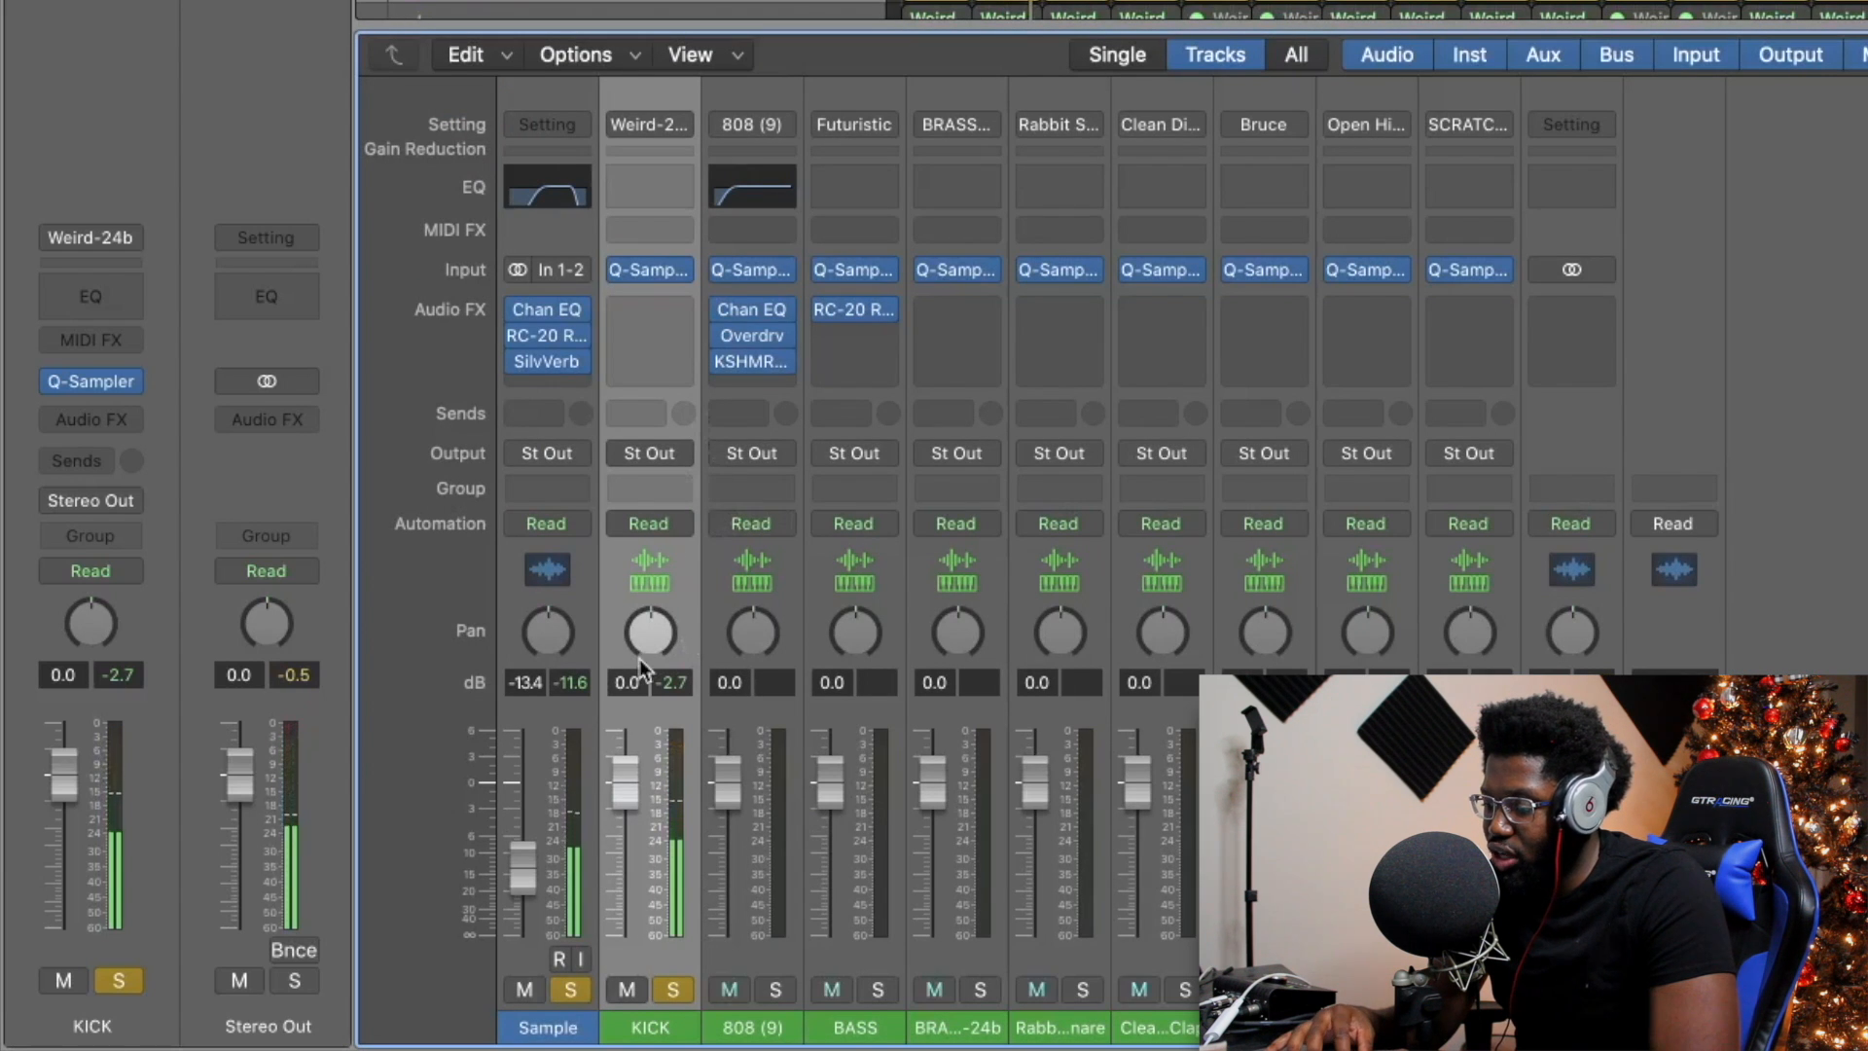
drag(644, 727, 644, 771)
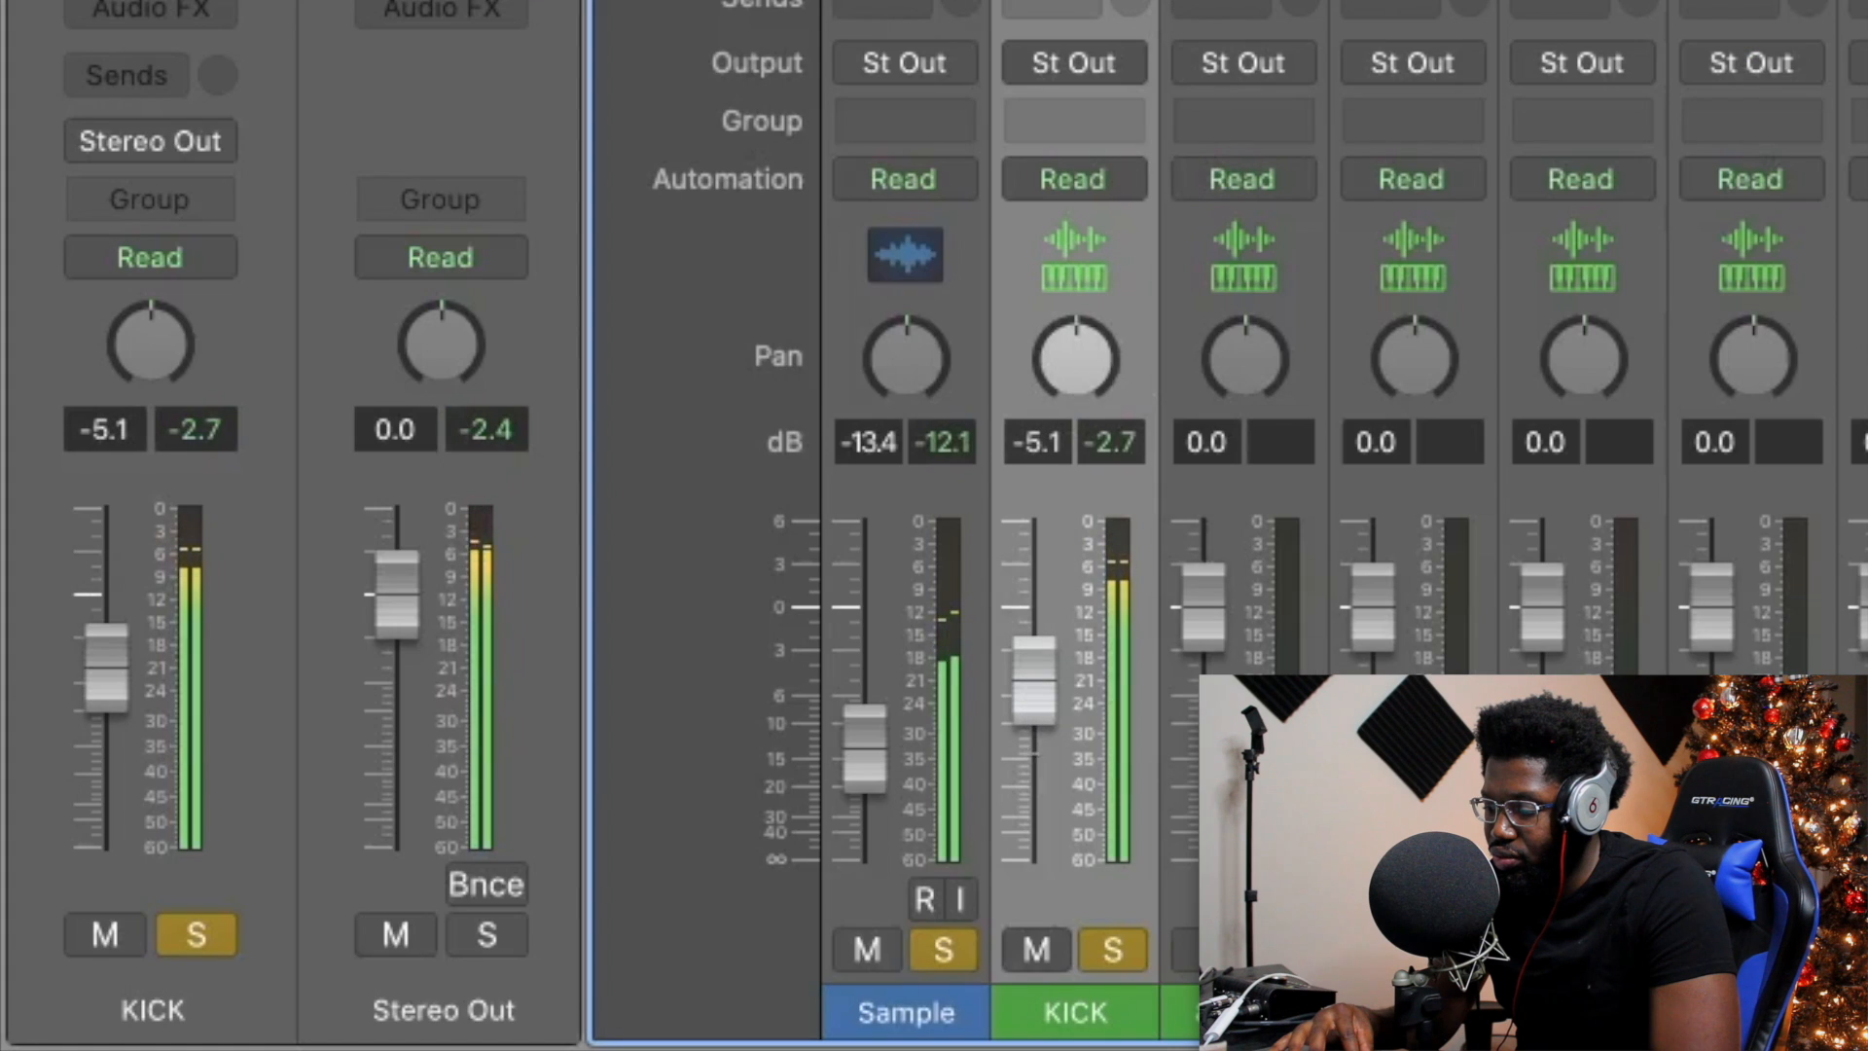
drag(1018, 681, 1021, 725)
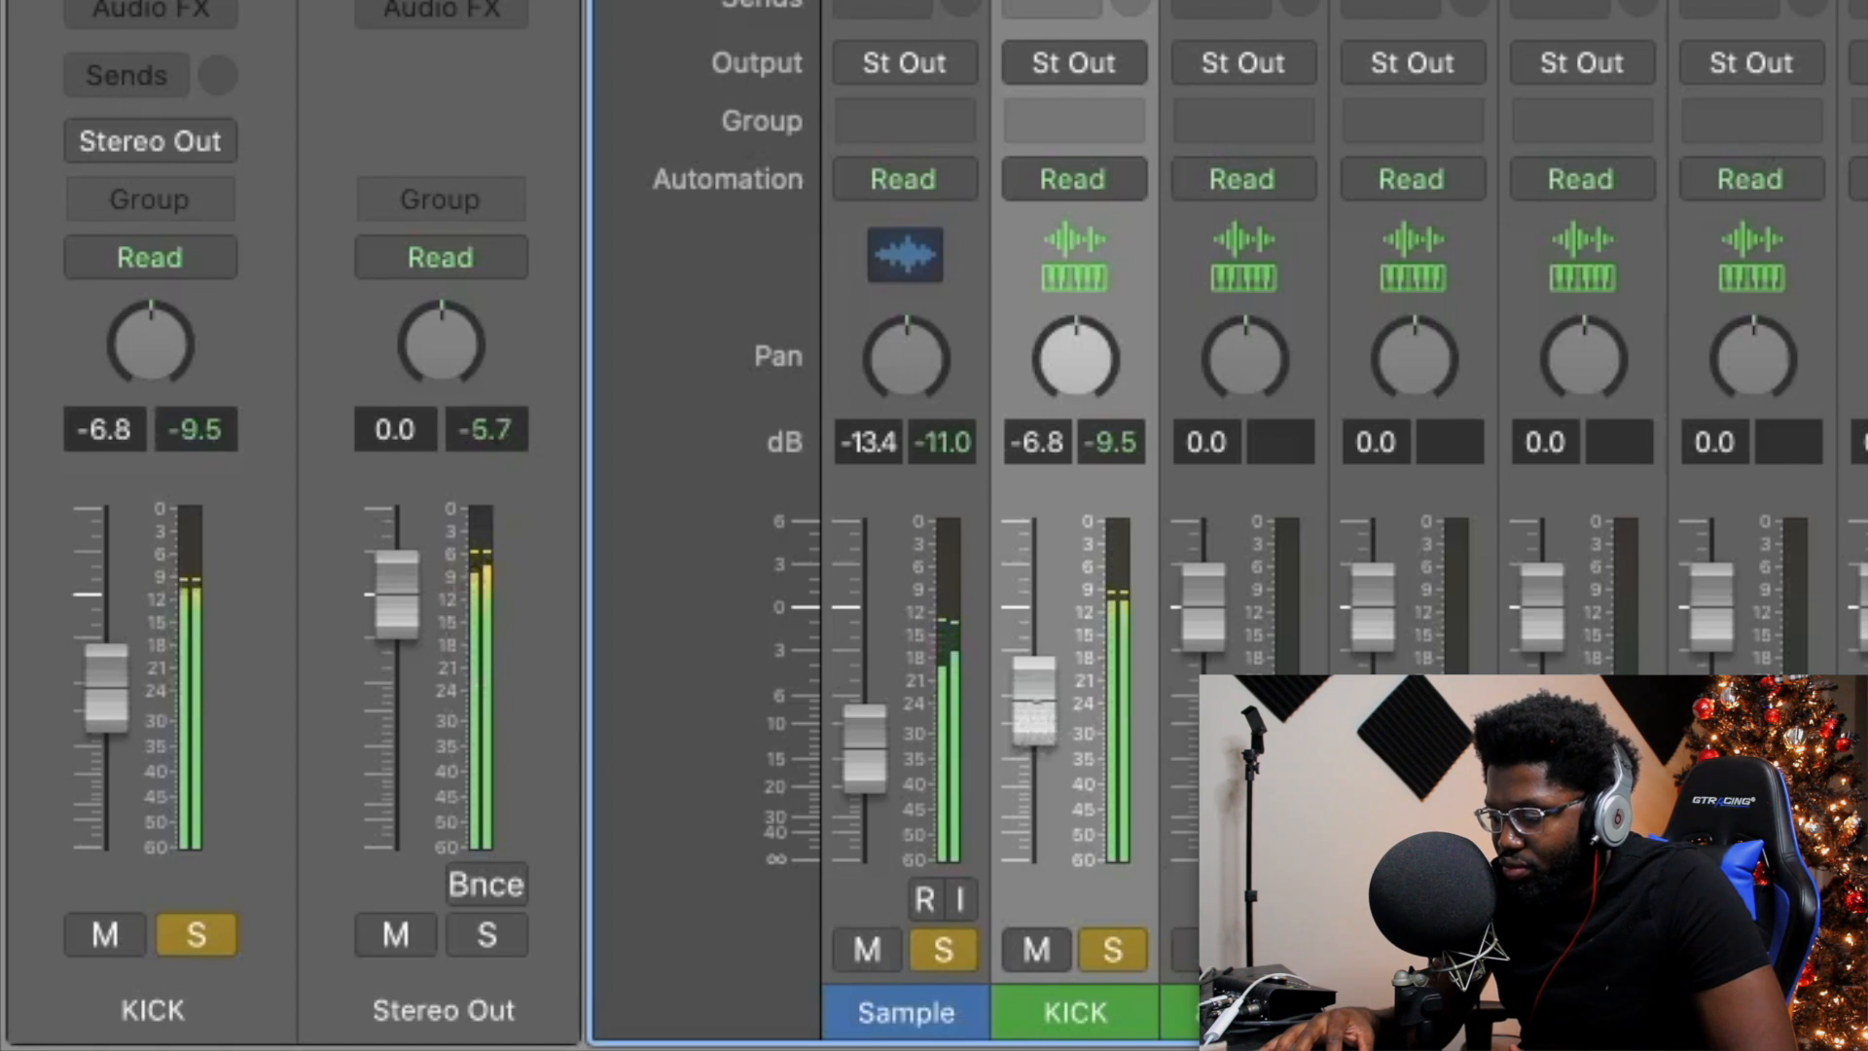
drag(1033, 711, 1033, 714)
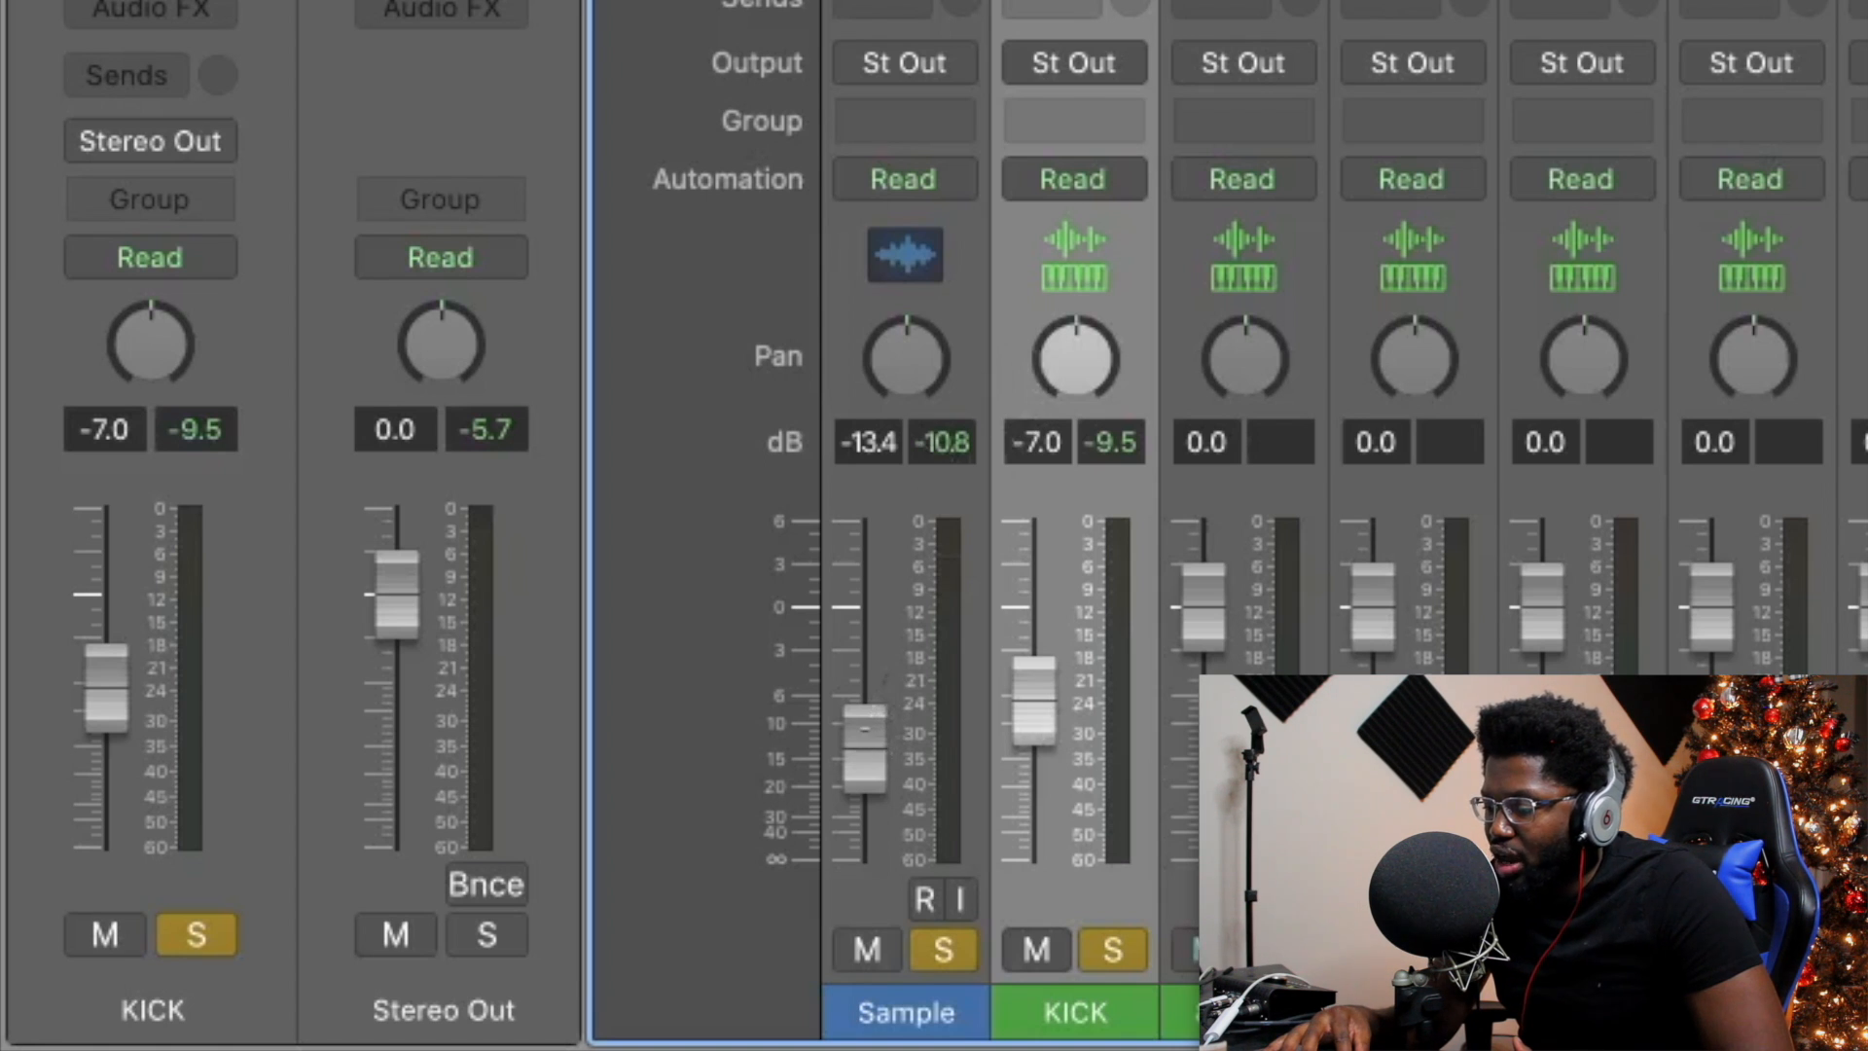
Lower the Sample channel to -15.2 dB and play back to check the meters.
drag(882, 745, 884, 749)
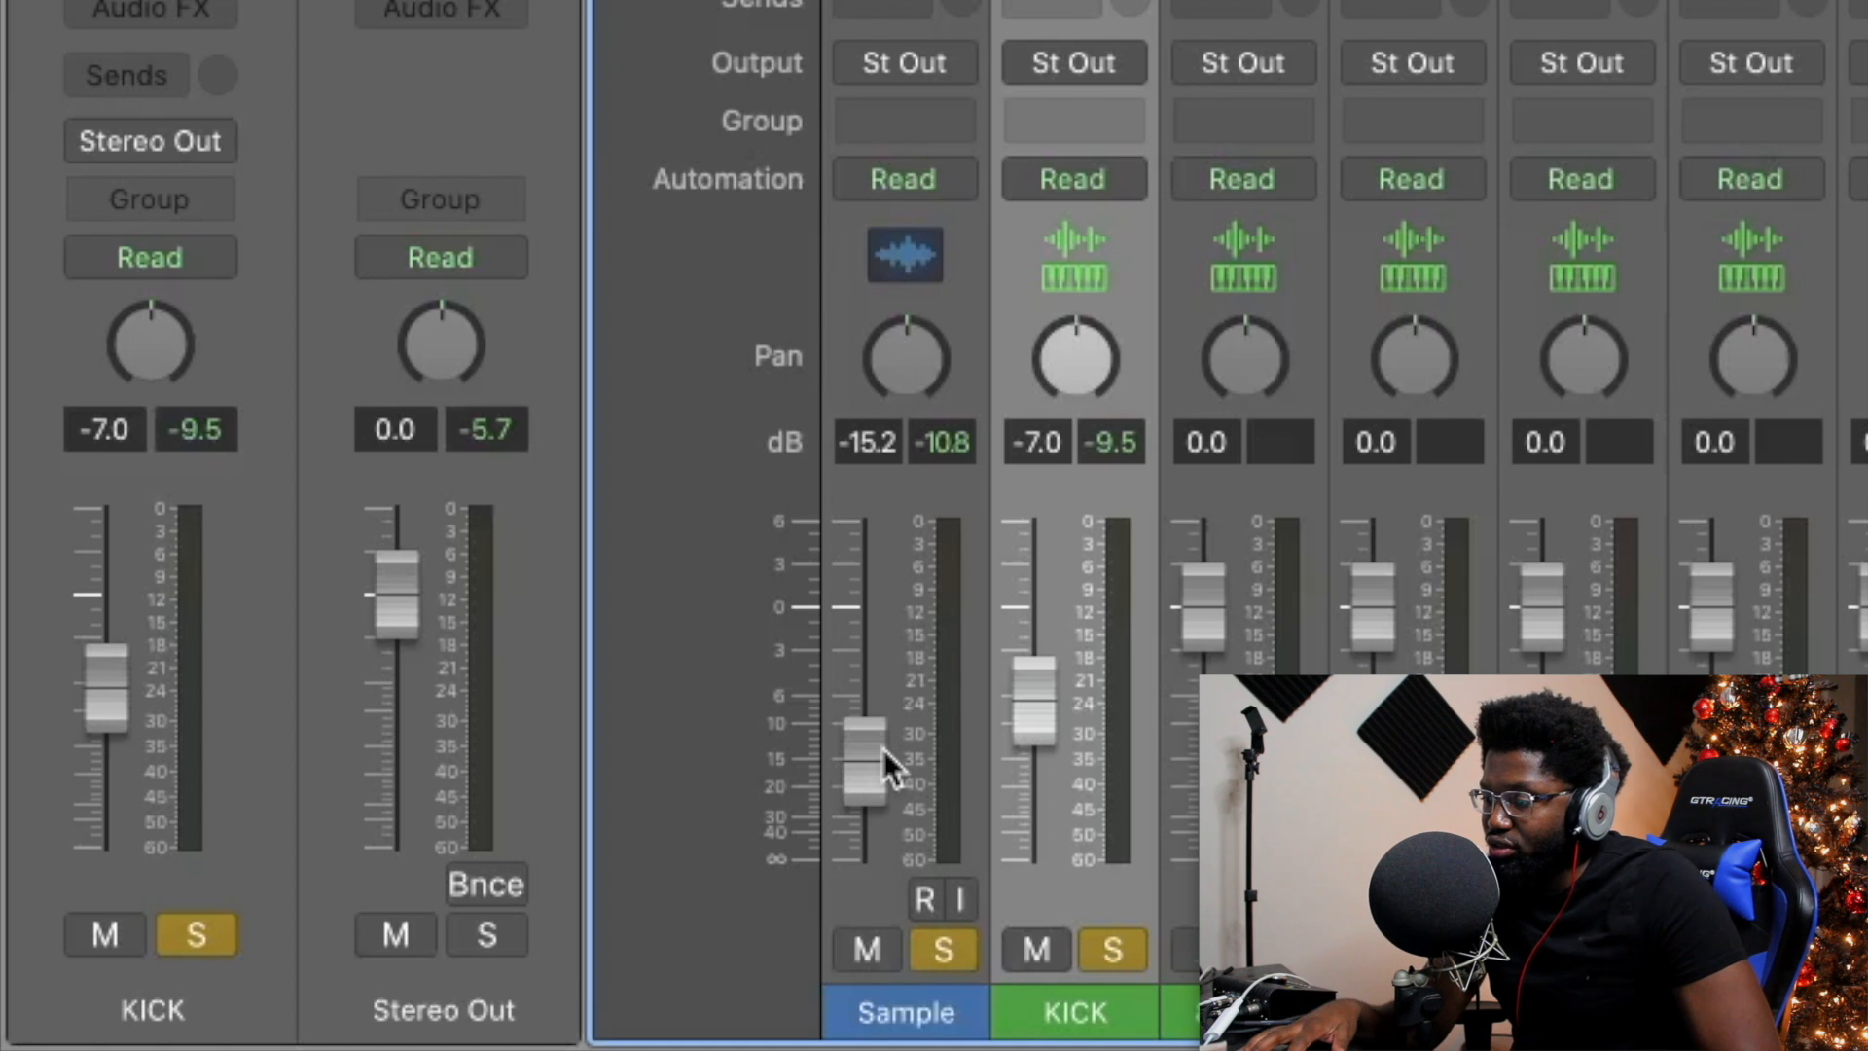
key(space)
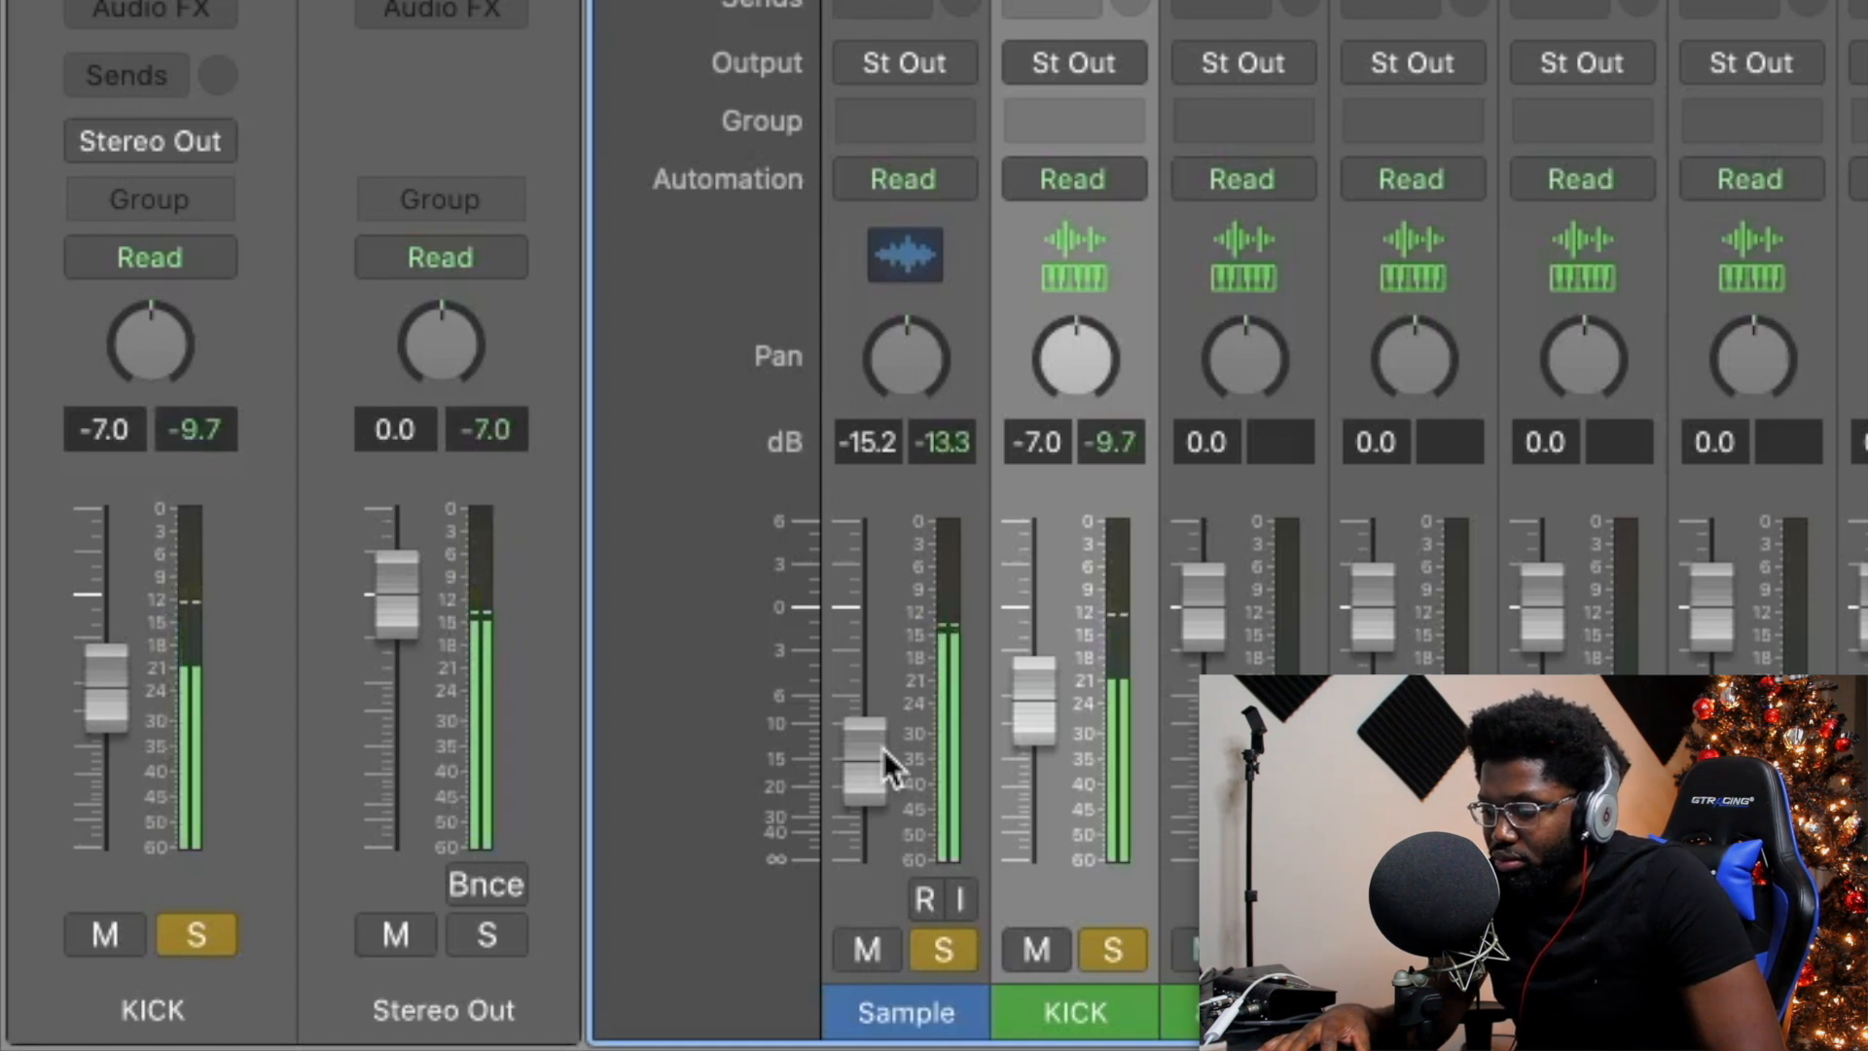
key(space)
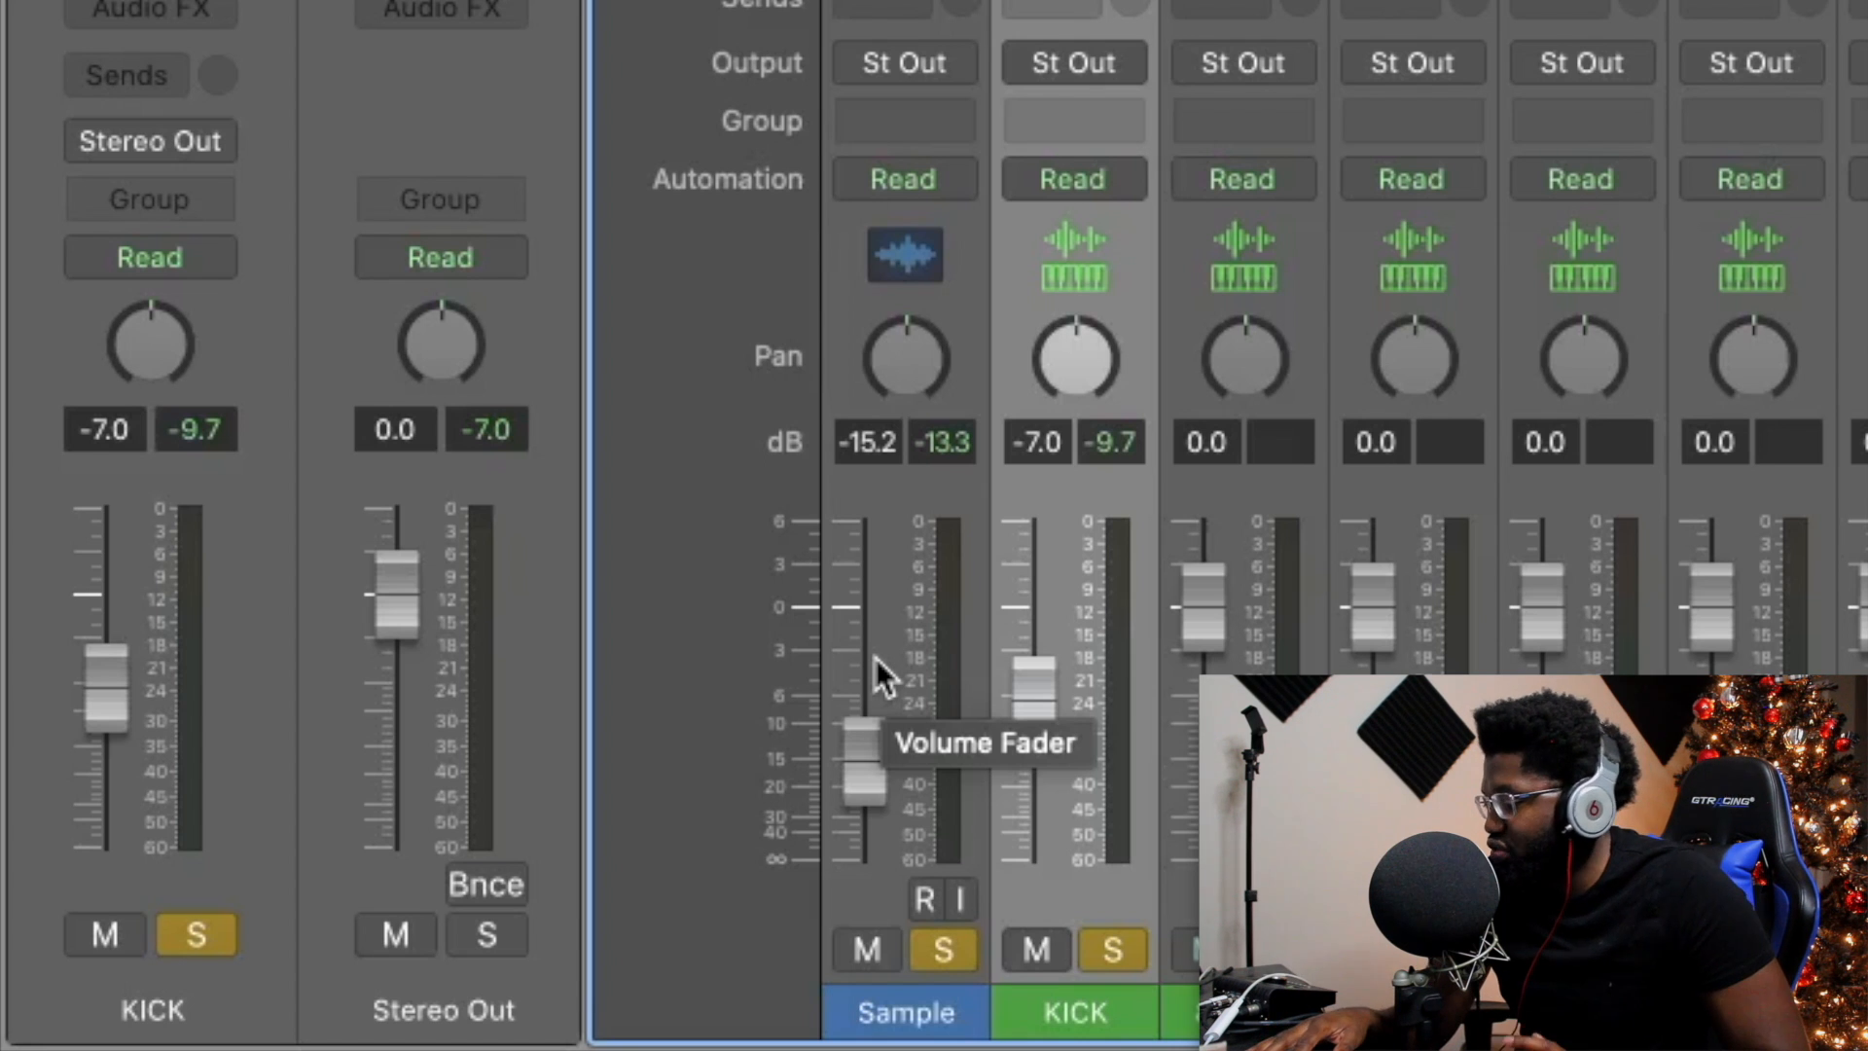
key(space)
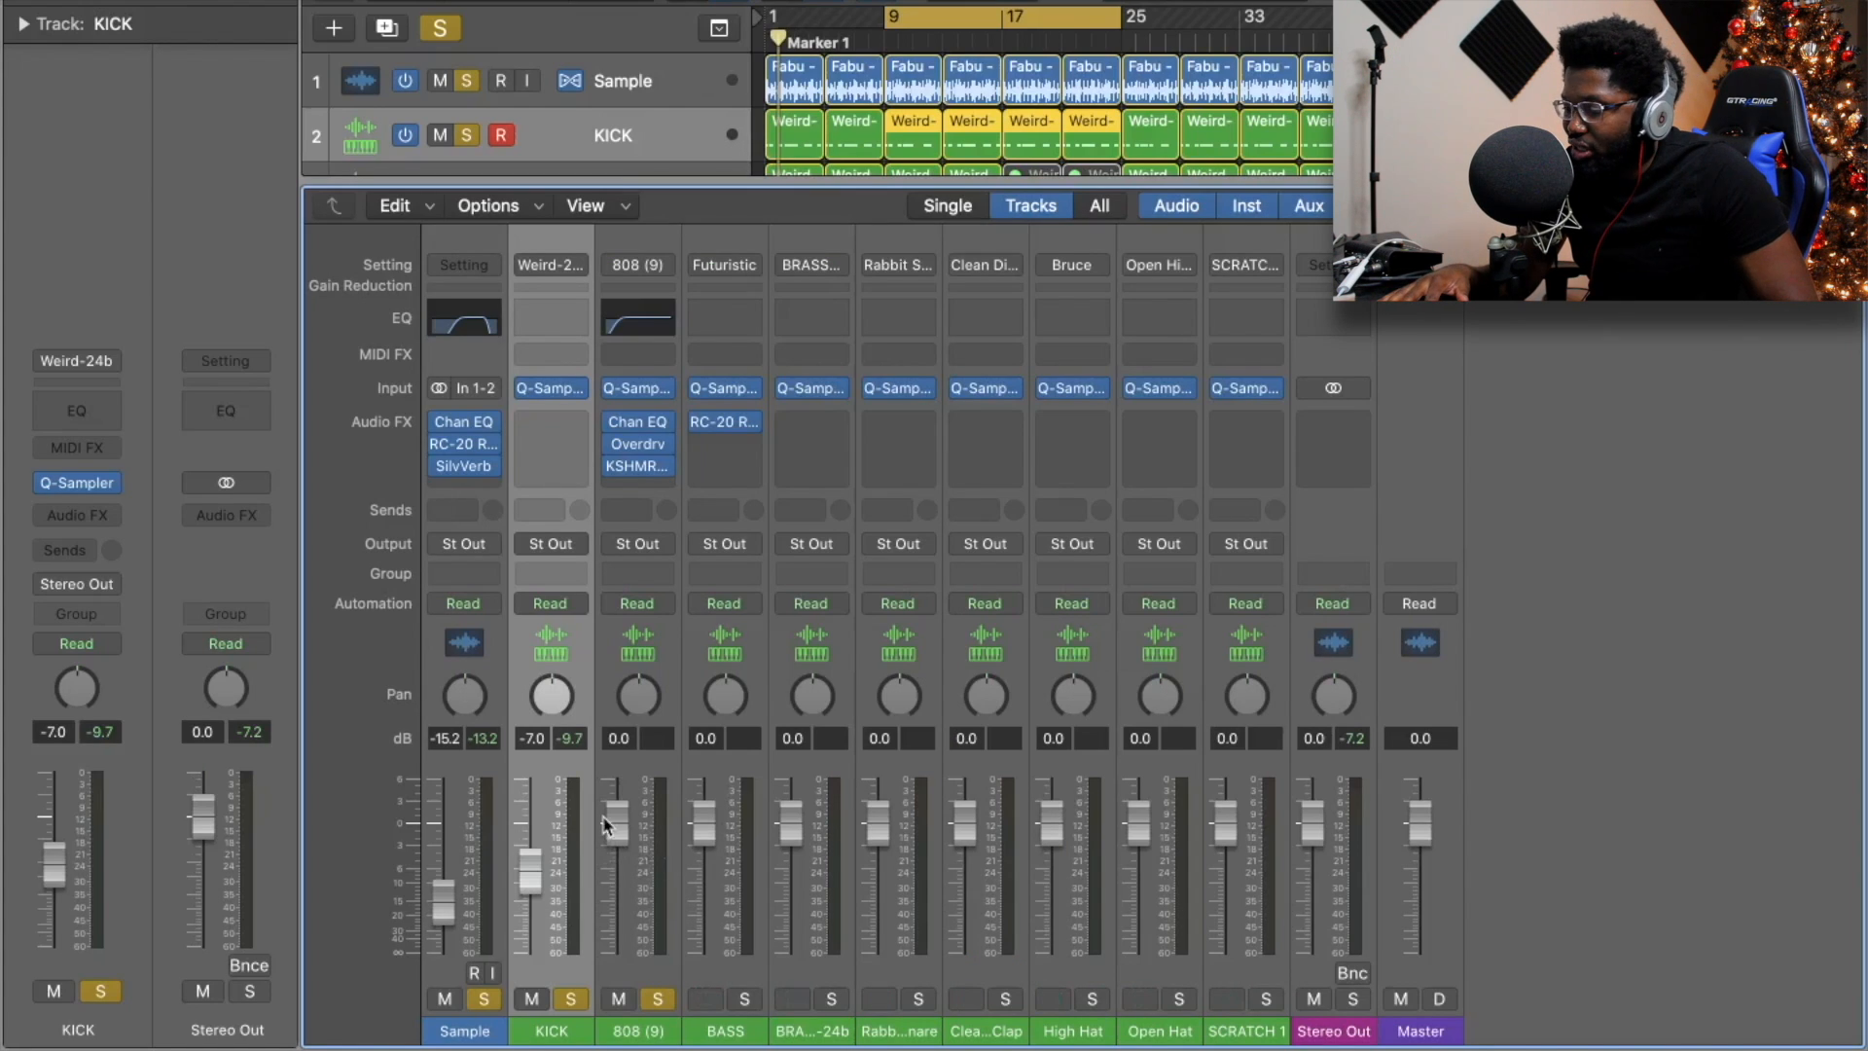
Play the beat and pull the 808 (9) fader down to about -20.5 dB.
key(space)
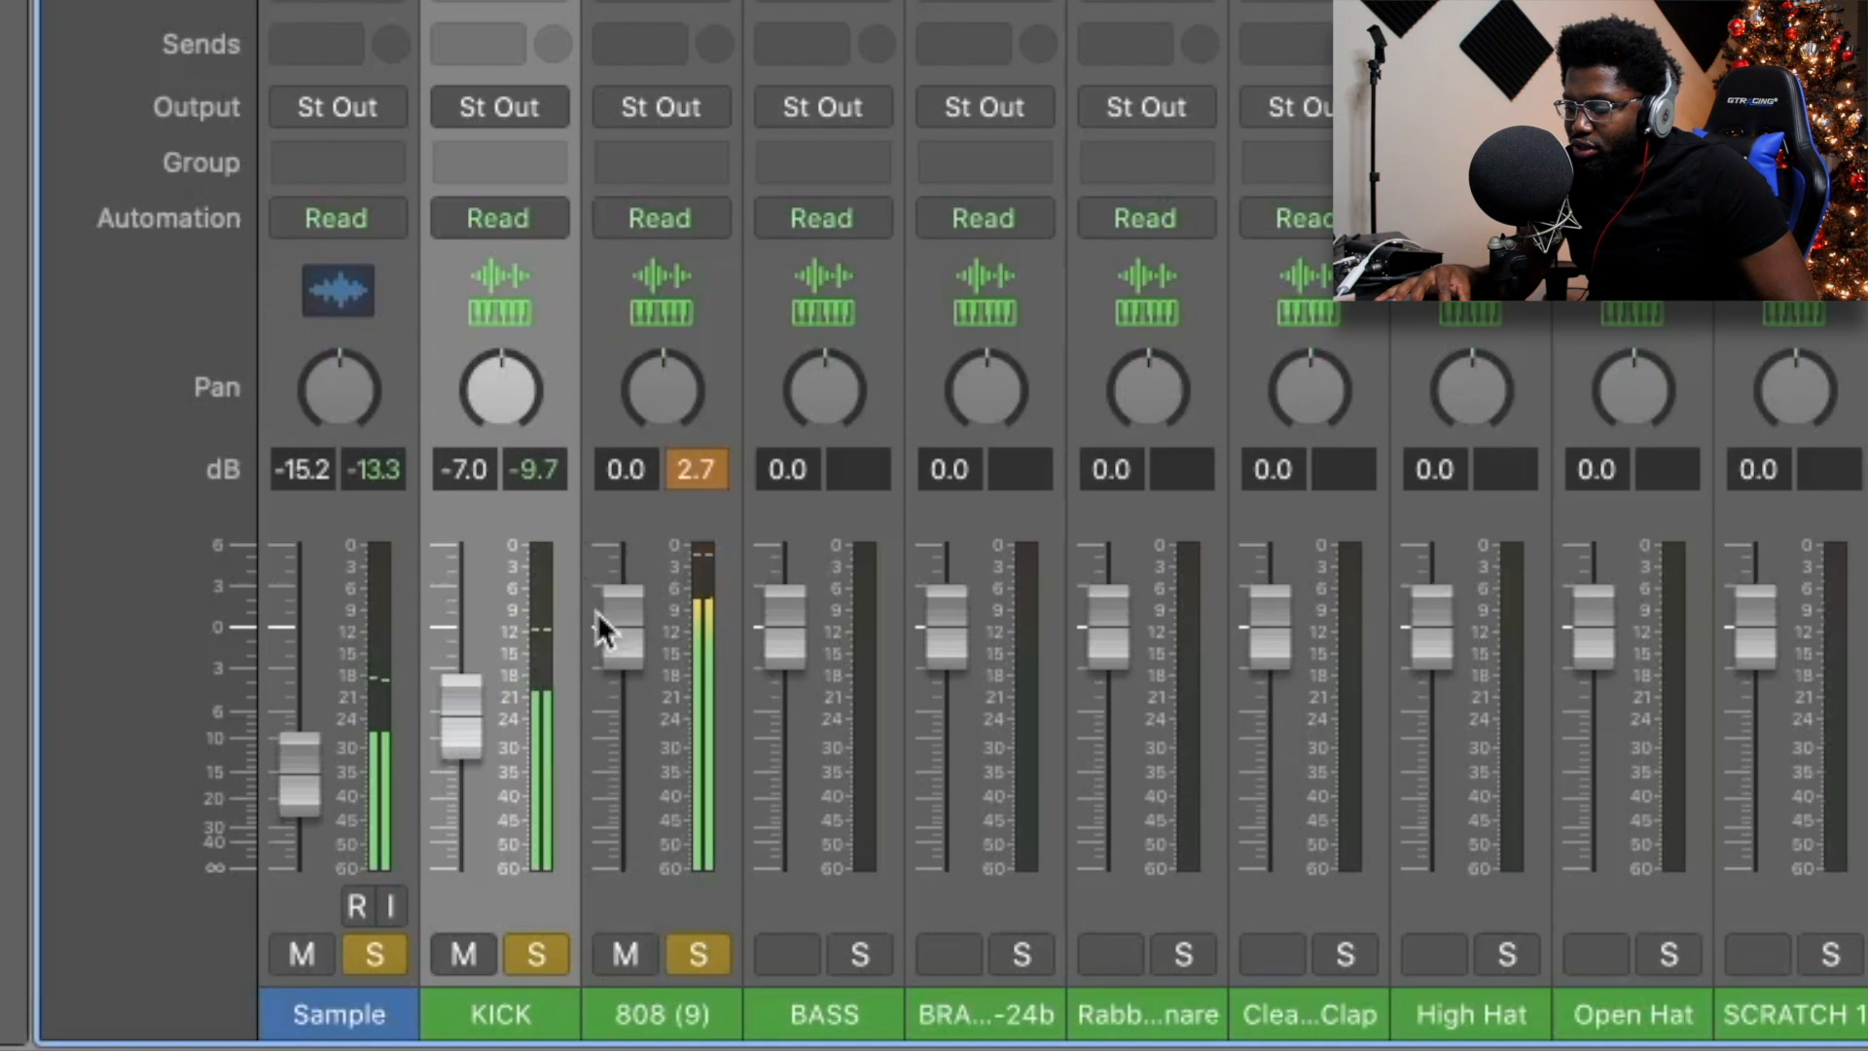
drag(605, 826, 623, 939)
drag(622, 720, 631, 817)
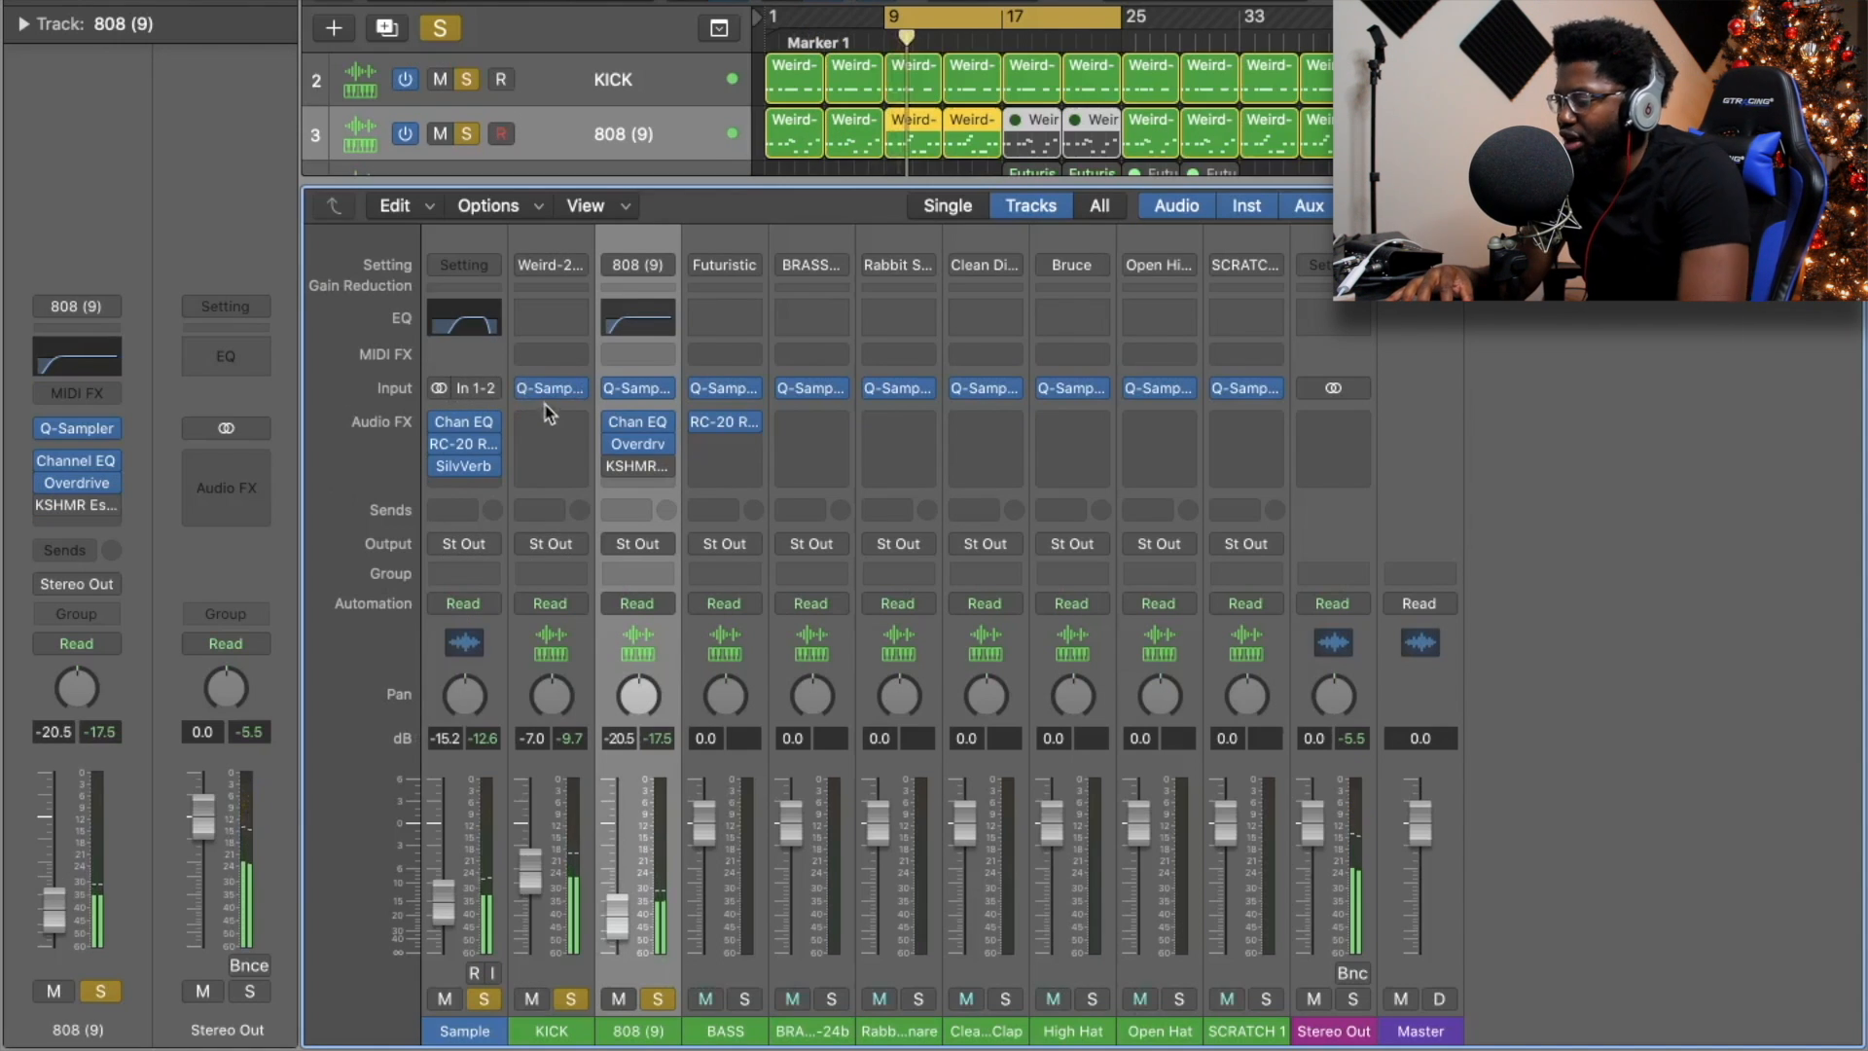
Insert a stereo Gain utility plug-in on the KICK channel and switch it to mono.
click(552, 418)
mouse_move(609, 932)
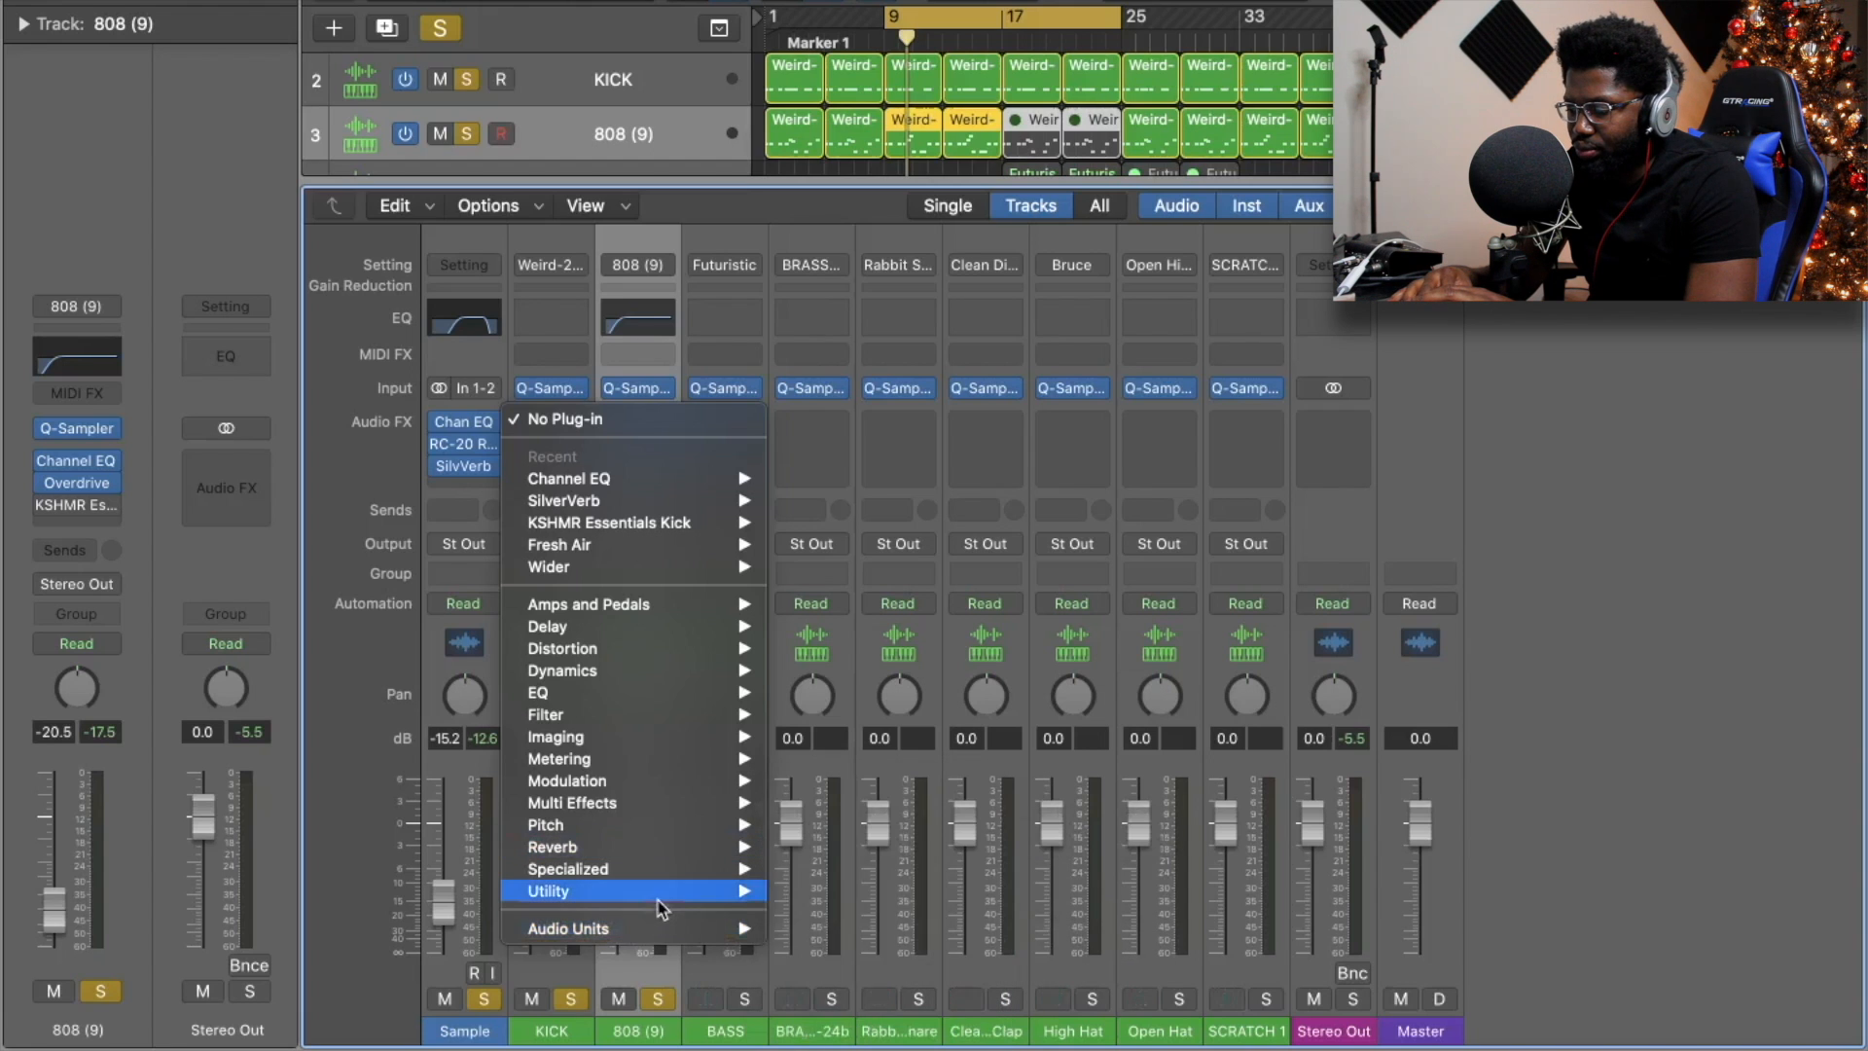
mouse_move(694, 902)
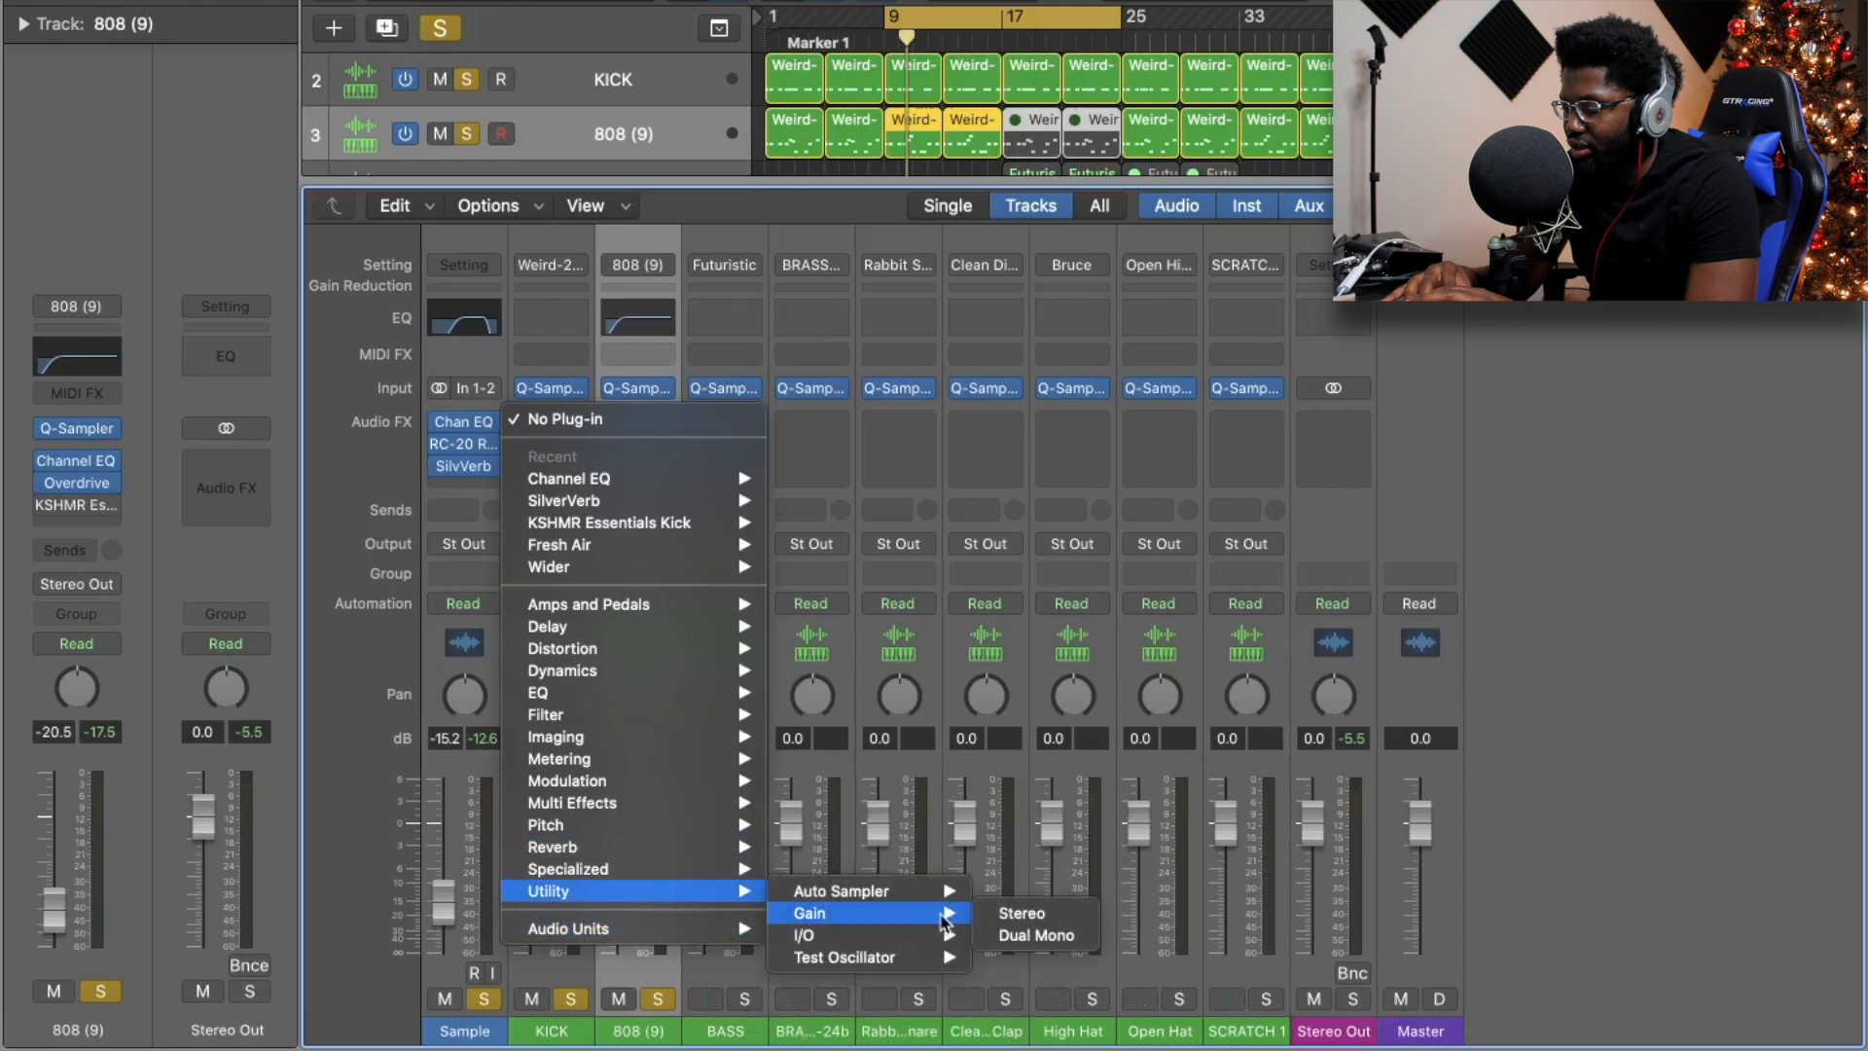
click(990, 919)
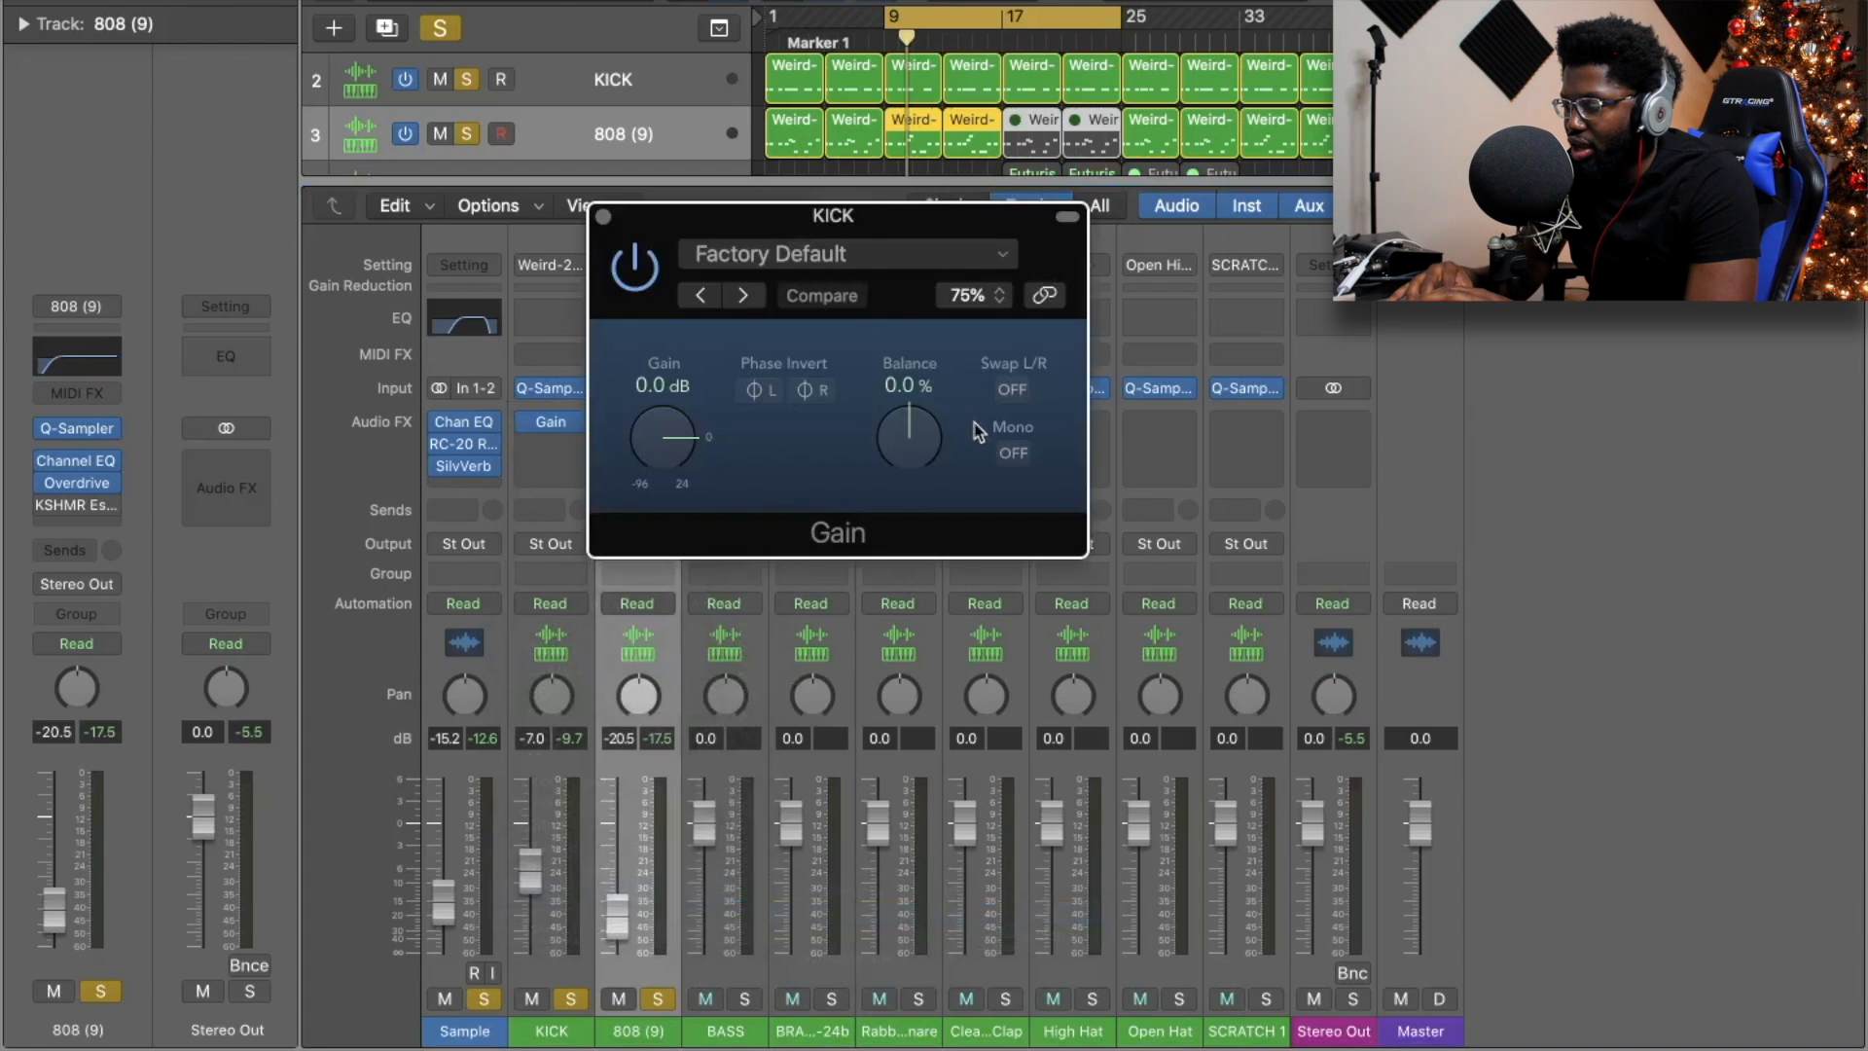
click(1012, 452)
Copy KICK's Gain plug-in onto the 808 (9) channel and return the playhead to bar 1.
click(604, 217)
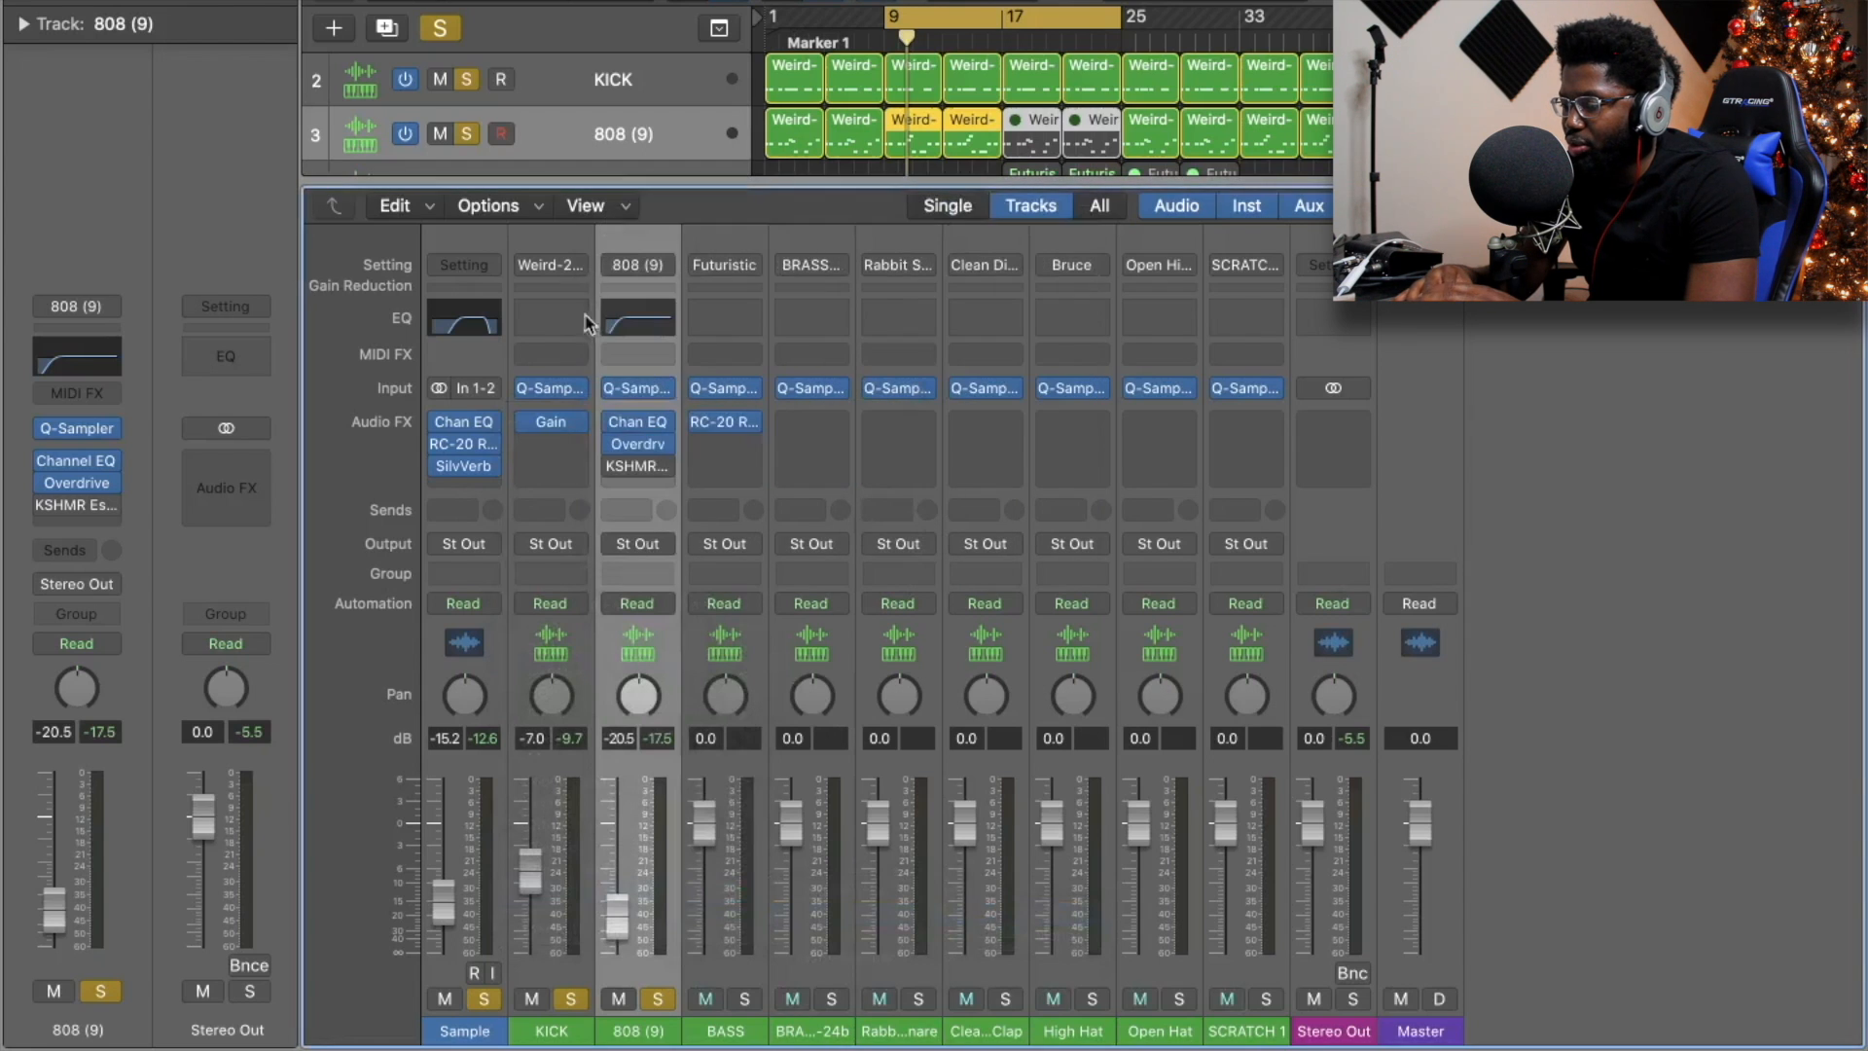
drag(559, 425, 715, 435)
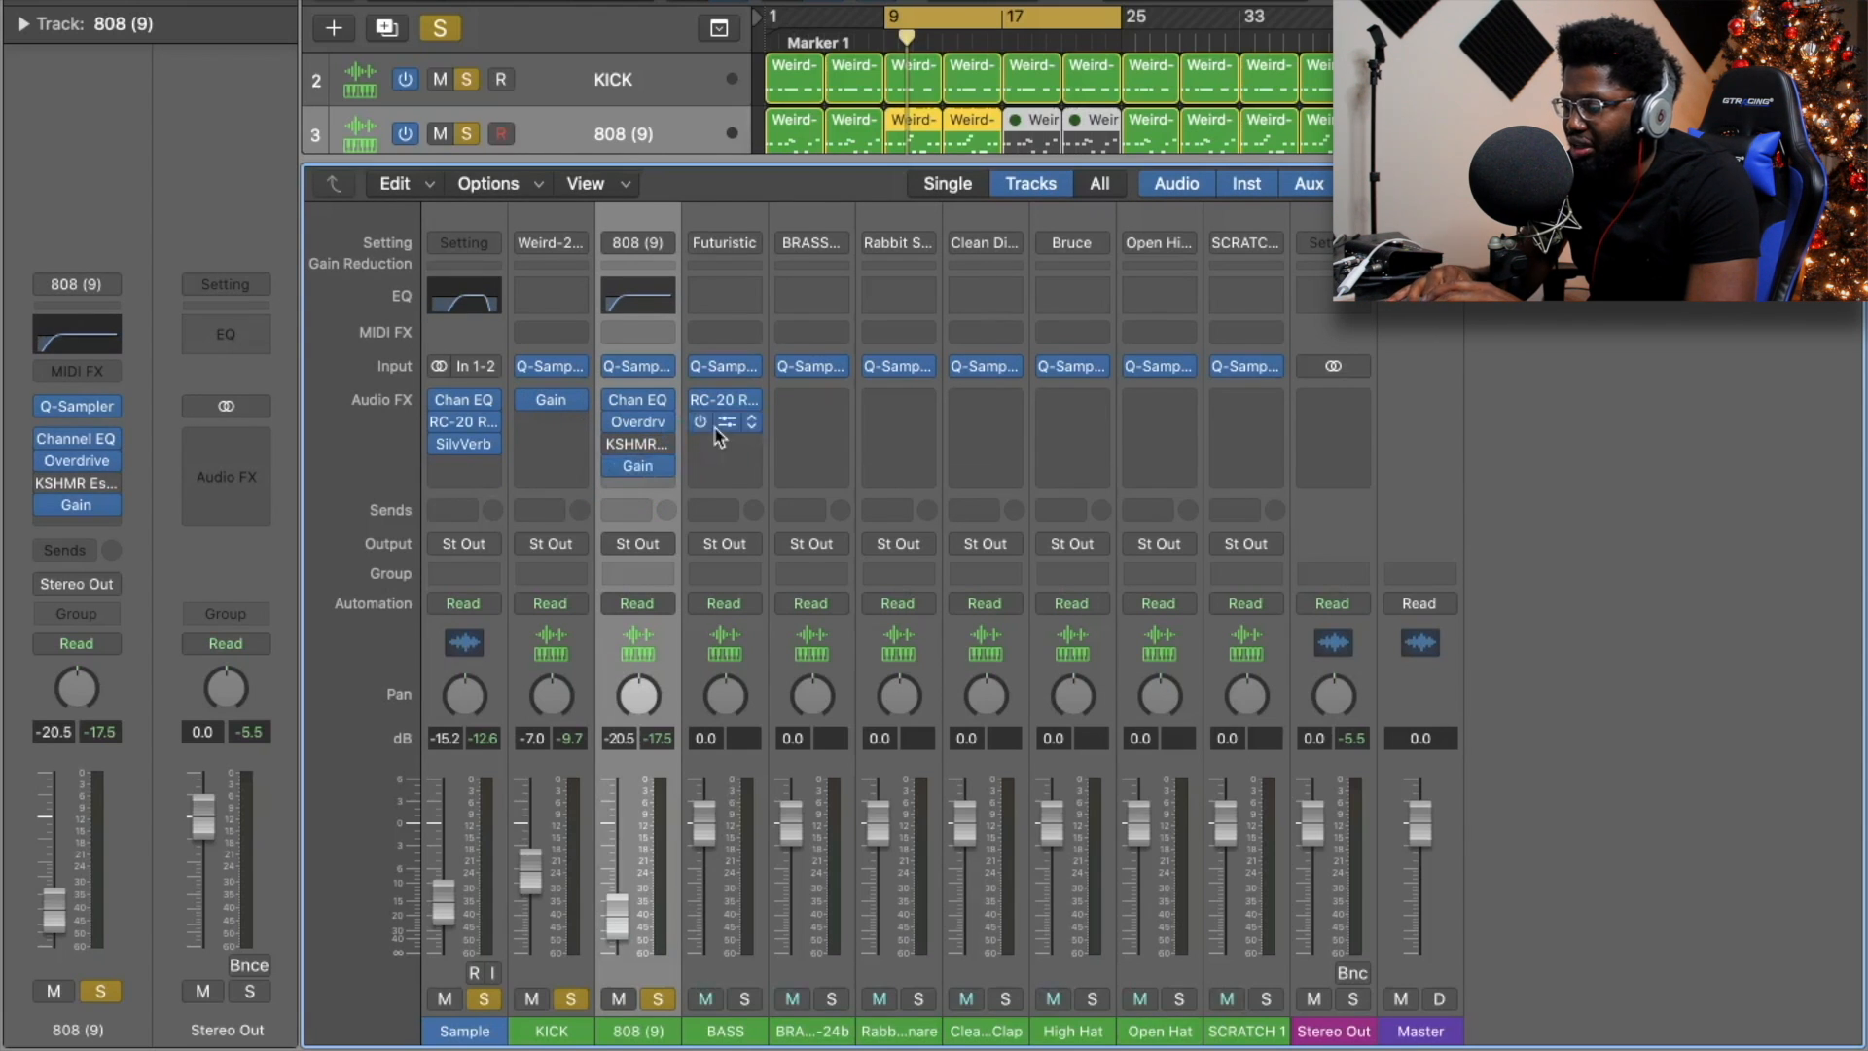
key(x)
click(795, 10)
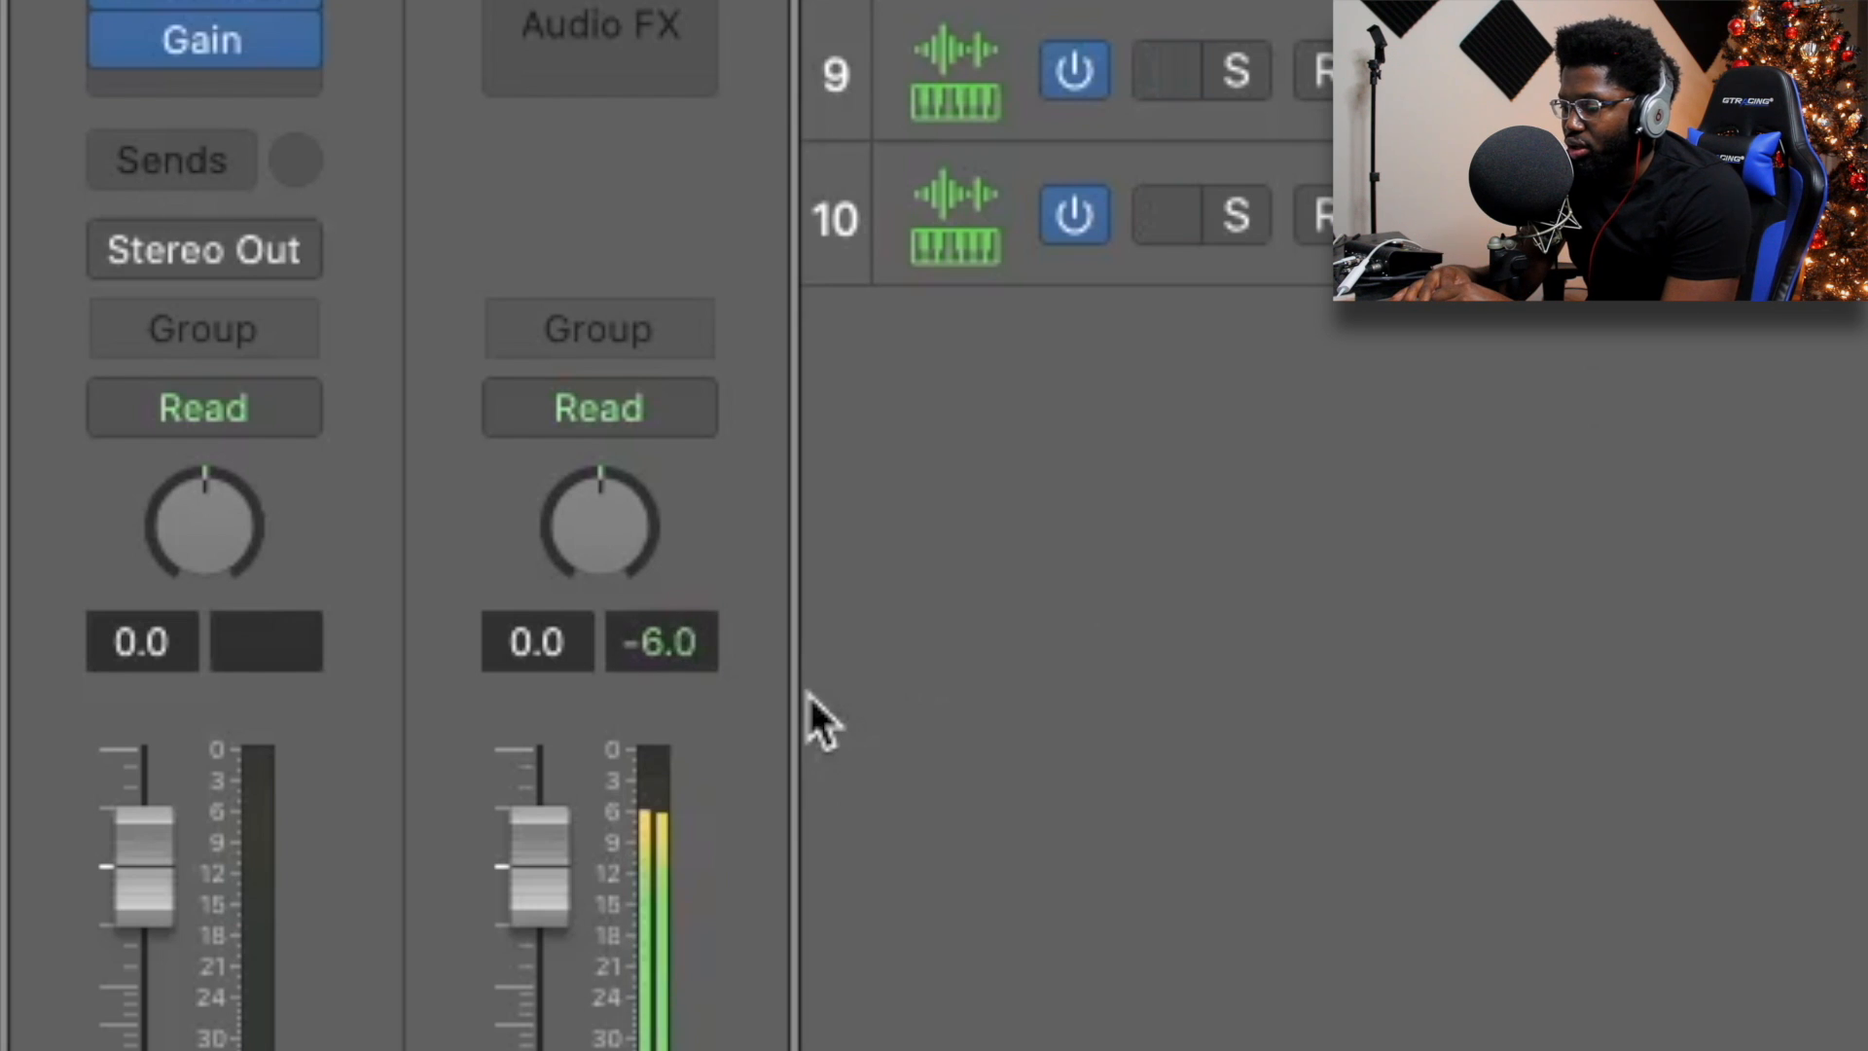
During playback, lower BASS to -18.0 dB and nudge KICK to -6.4 dB.
key(x)
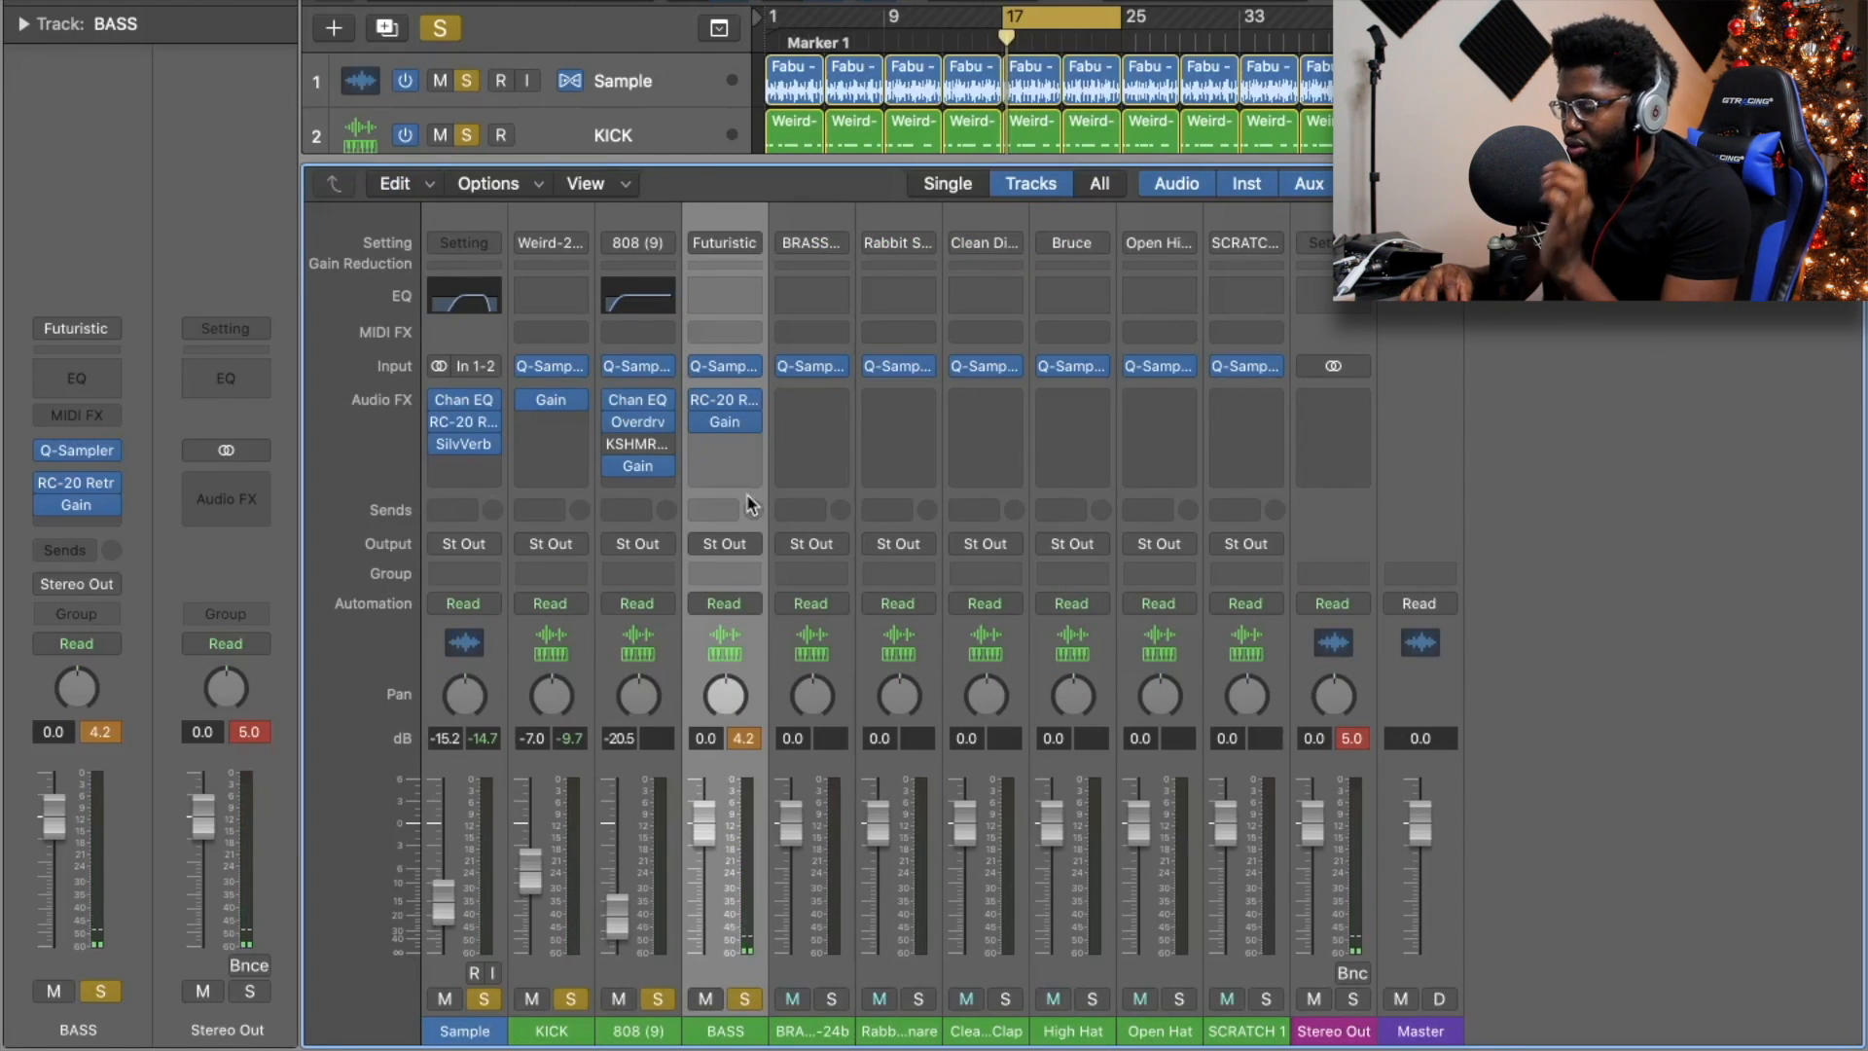
key(space)
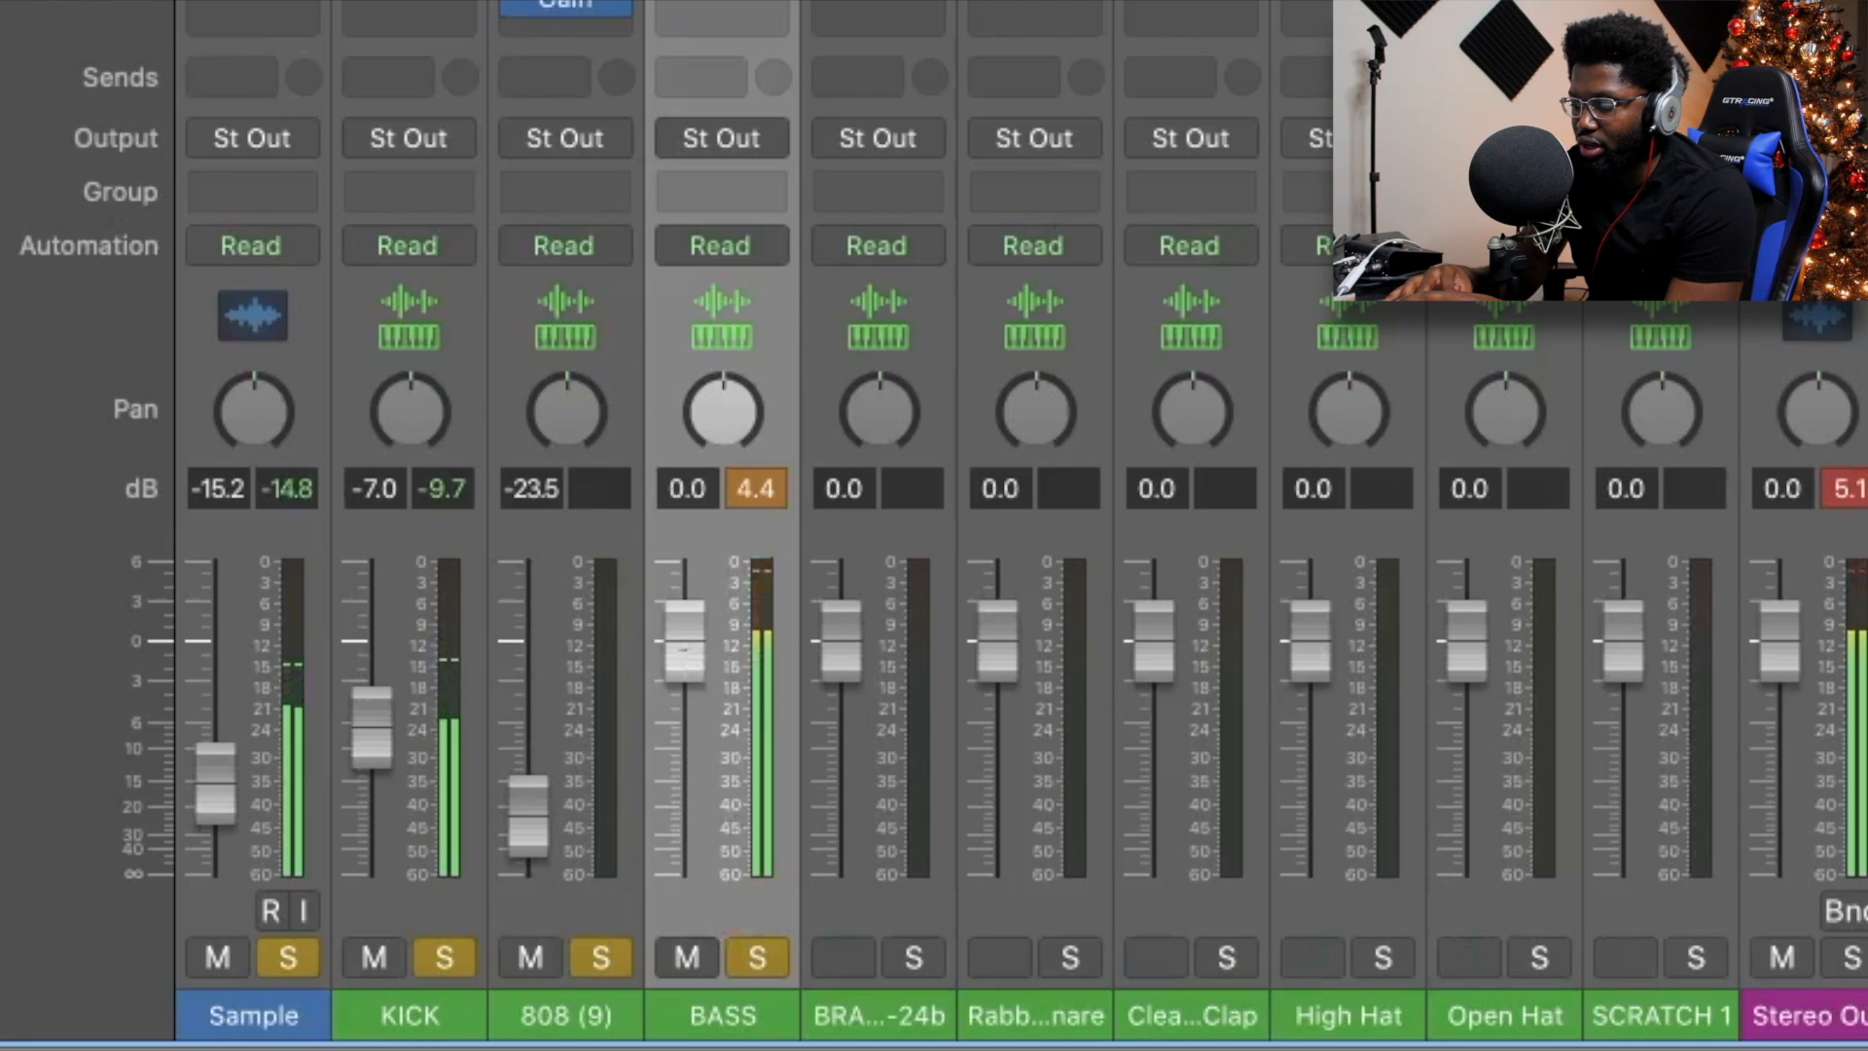
drag(703, 827, 703, 867)
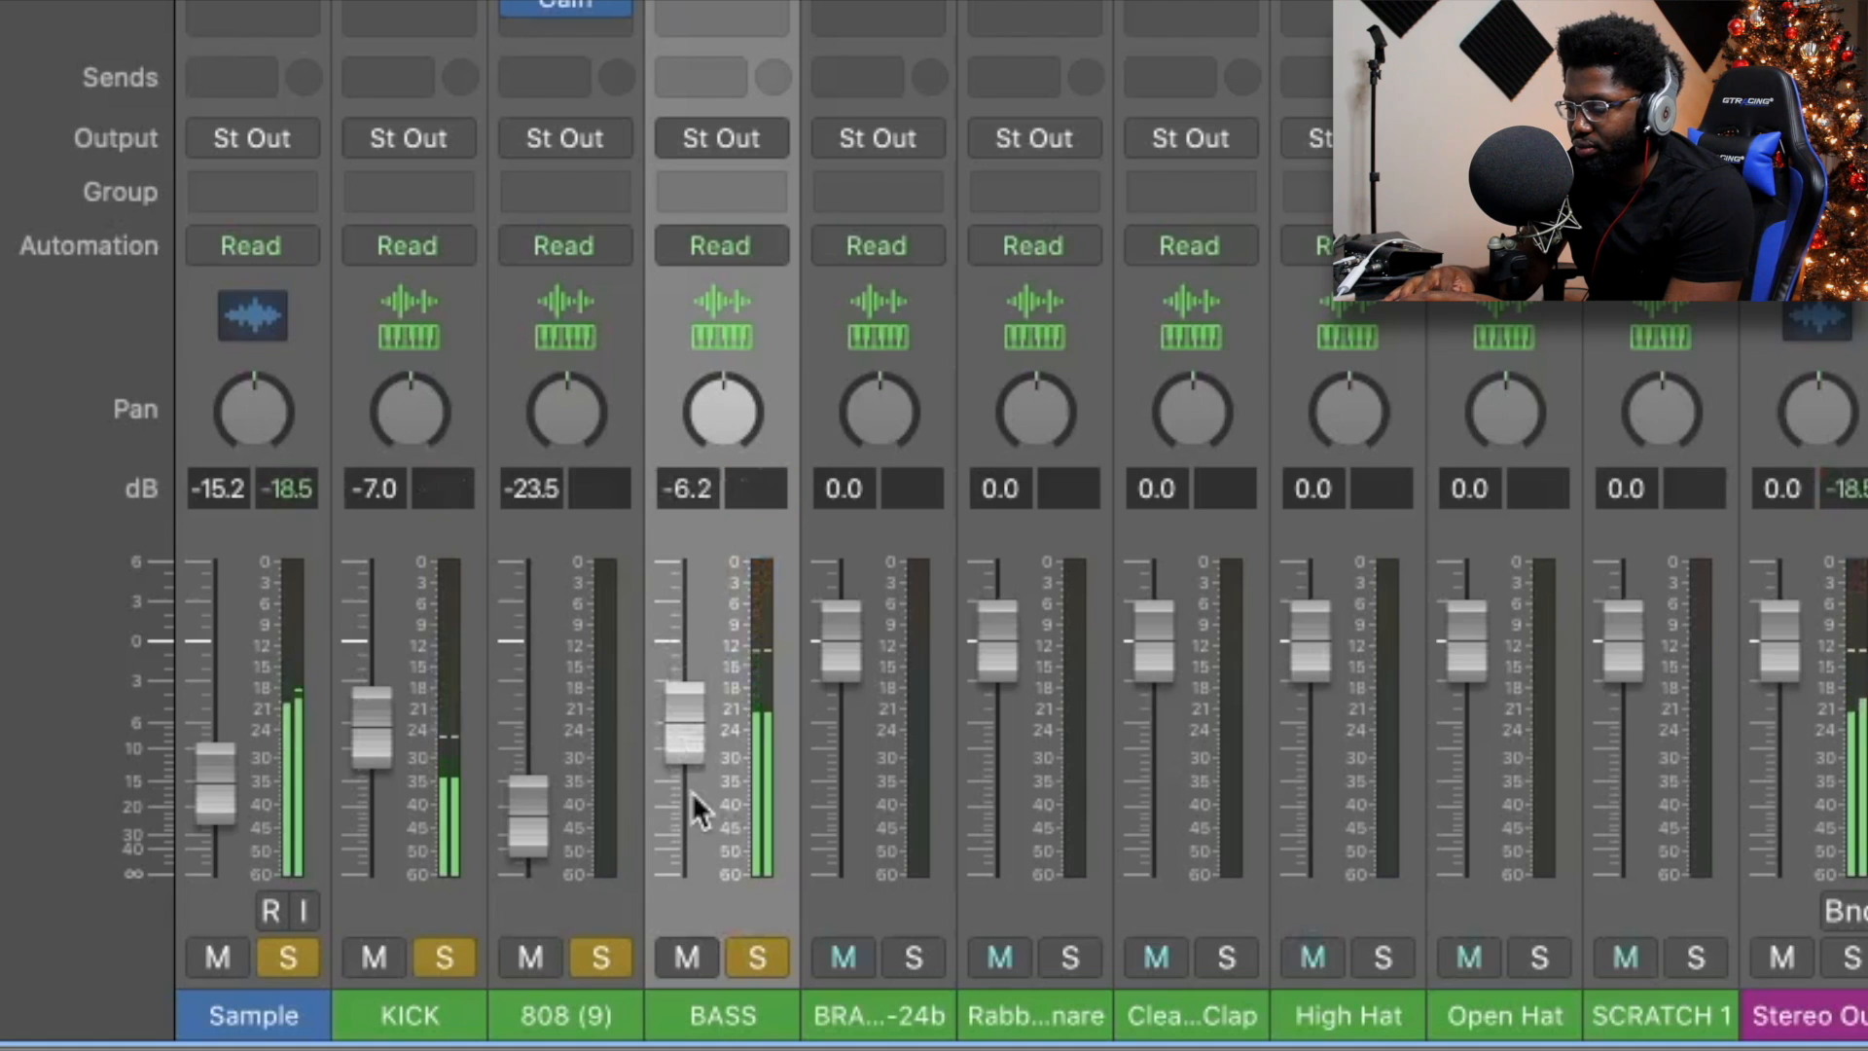
drag(681, 745, 687, 879)
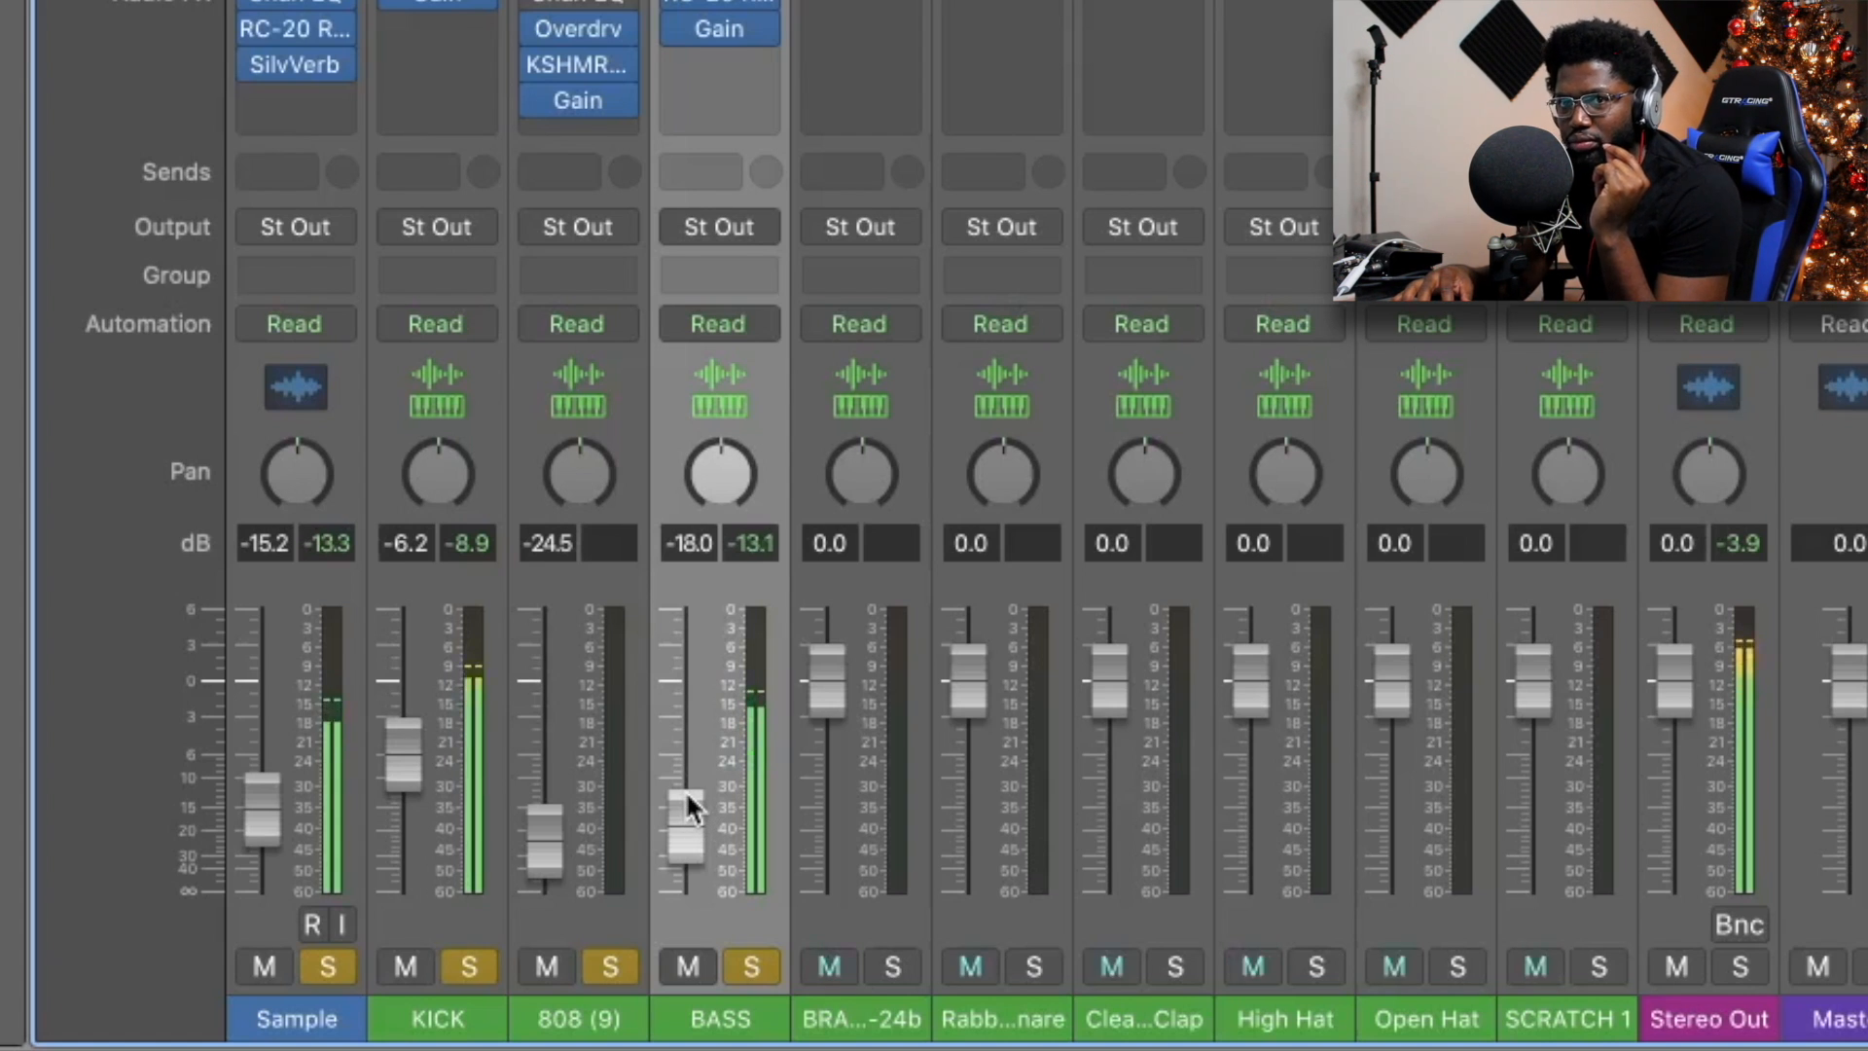
drag(418, 749, 419, 751)
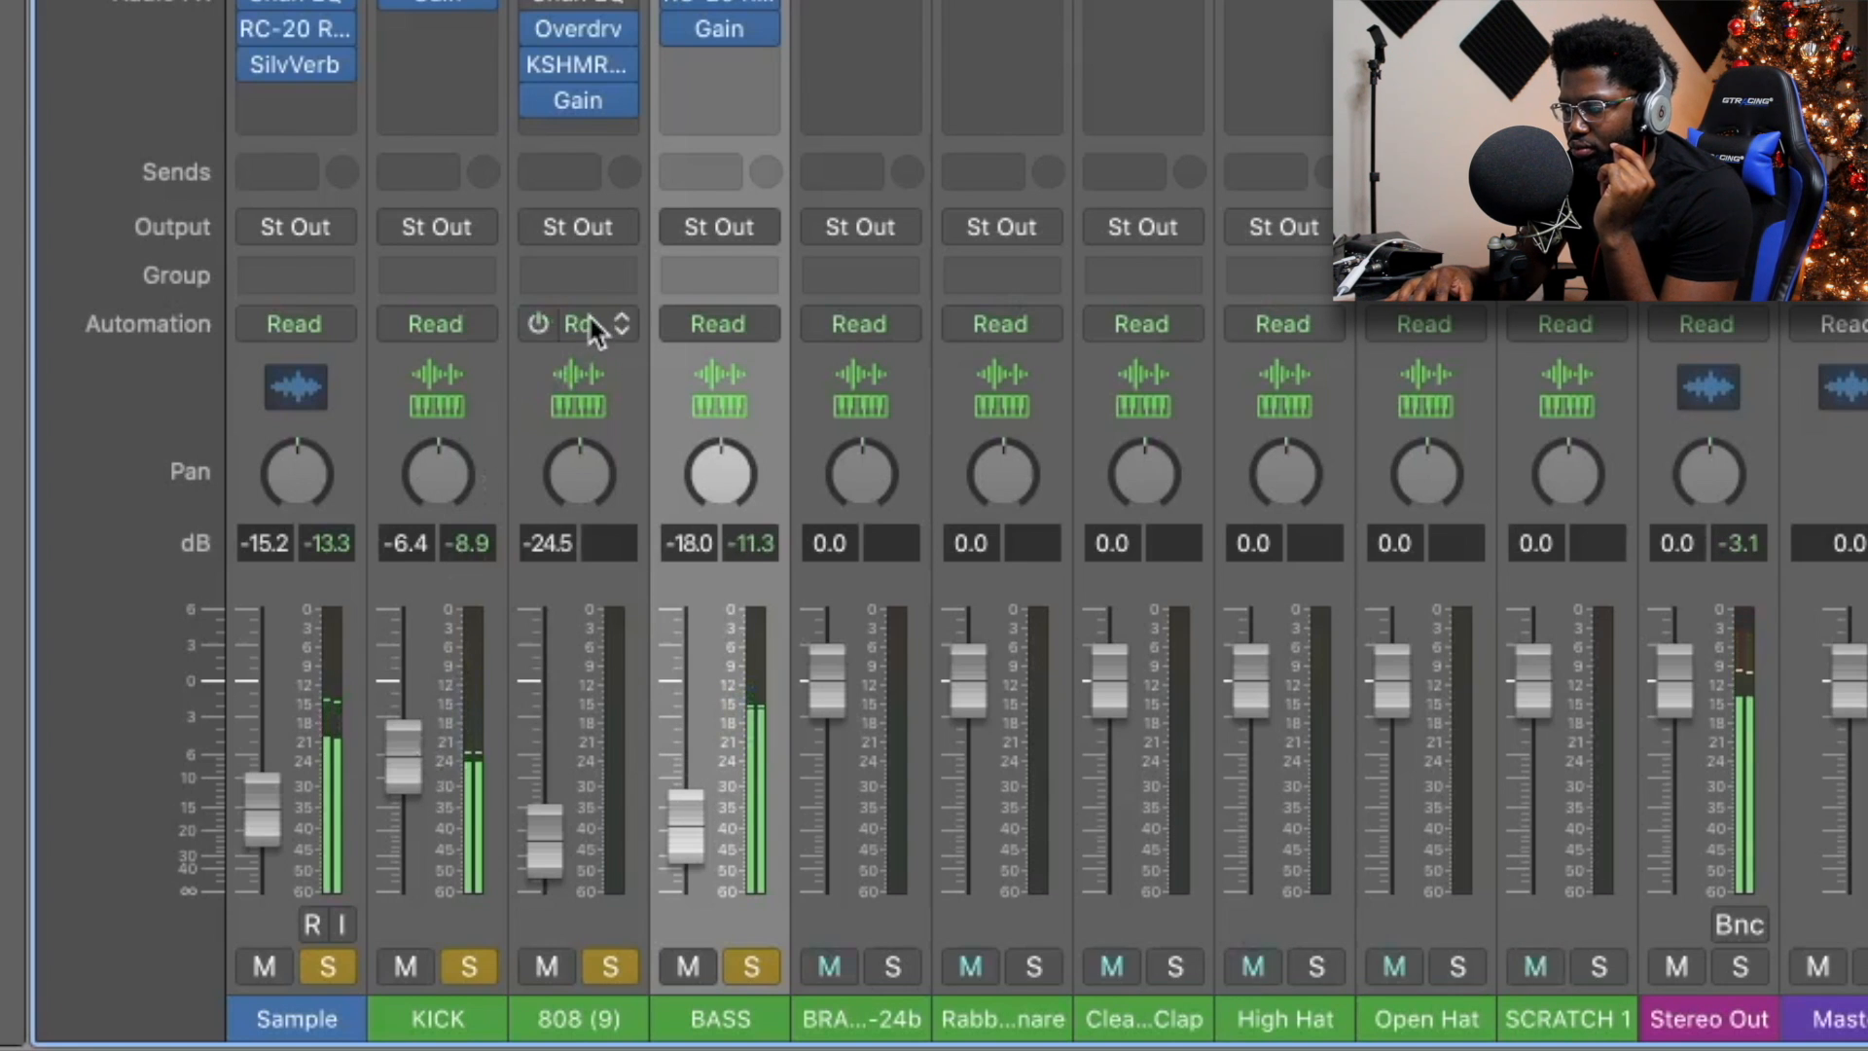
key(x)
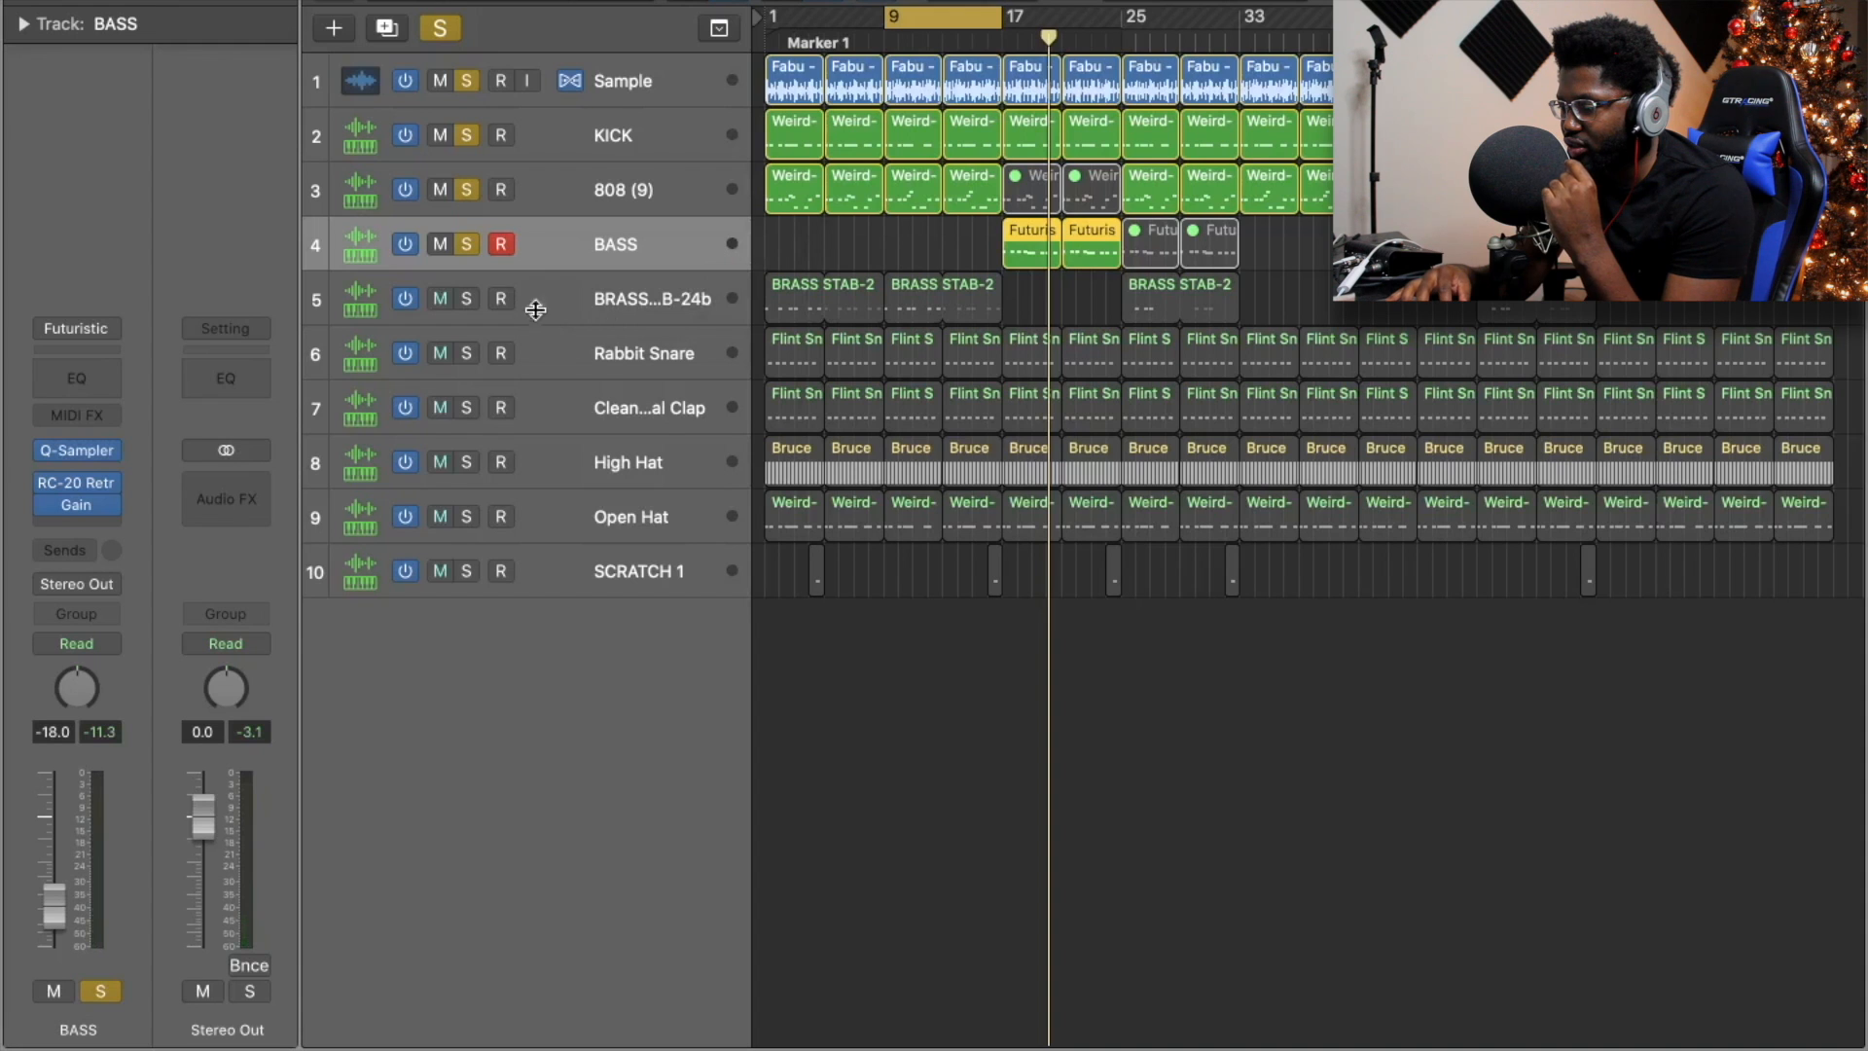
Solo Rabbit Snare and lower its fader to about -8.6 dB during playback.
click(466, 353)
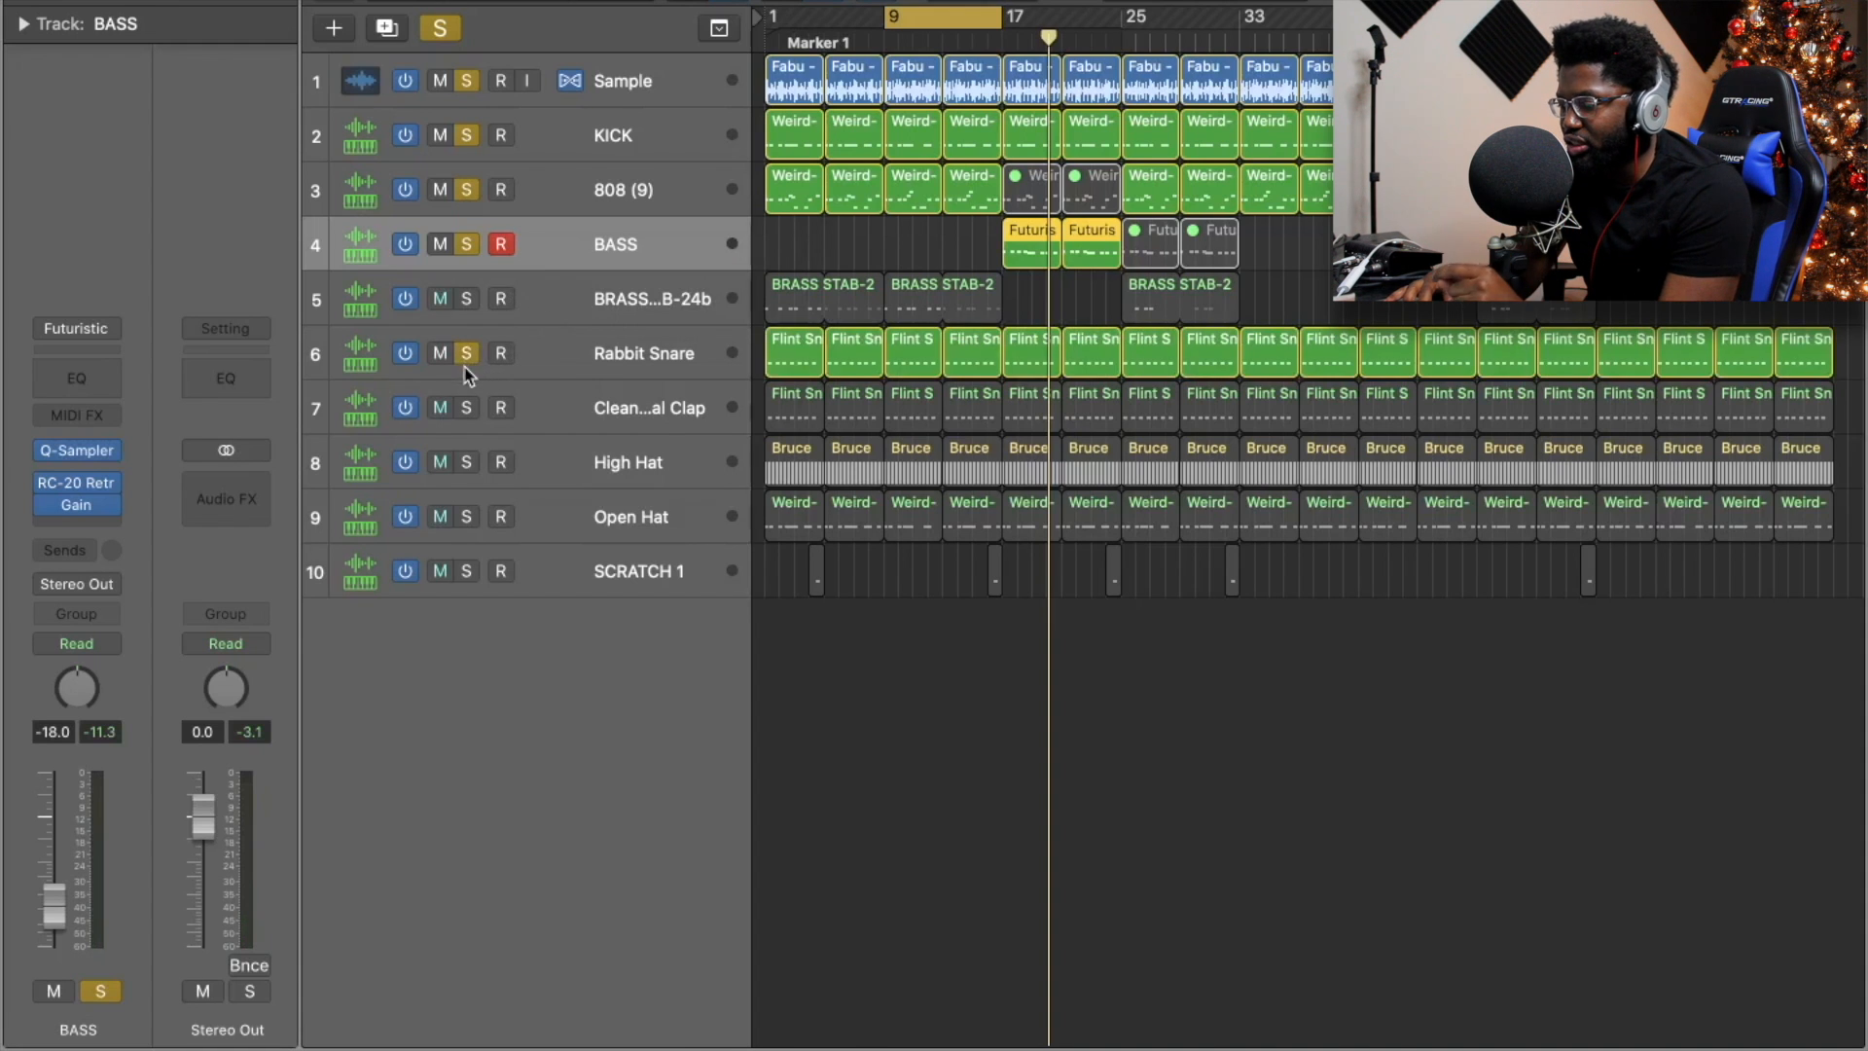
key(x)
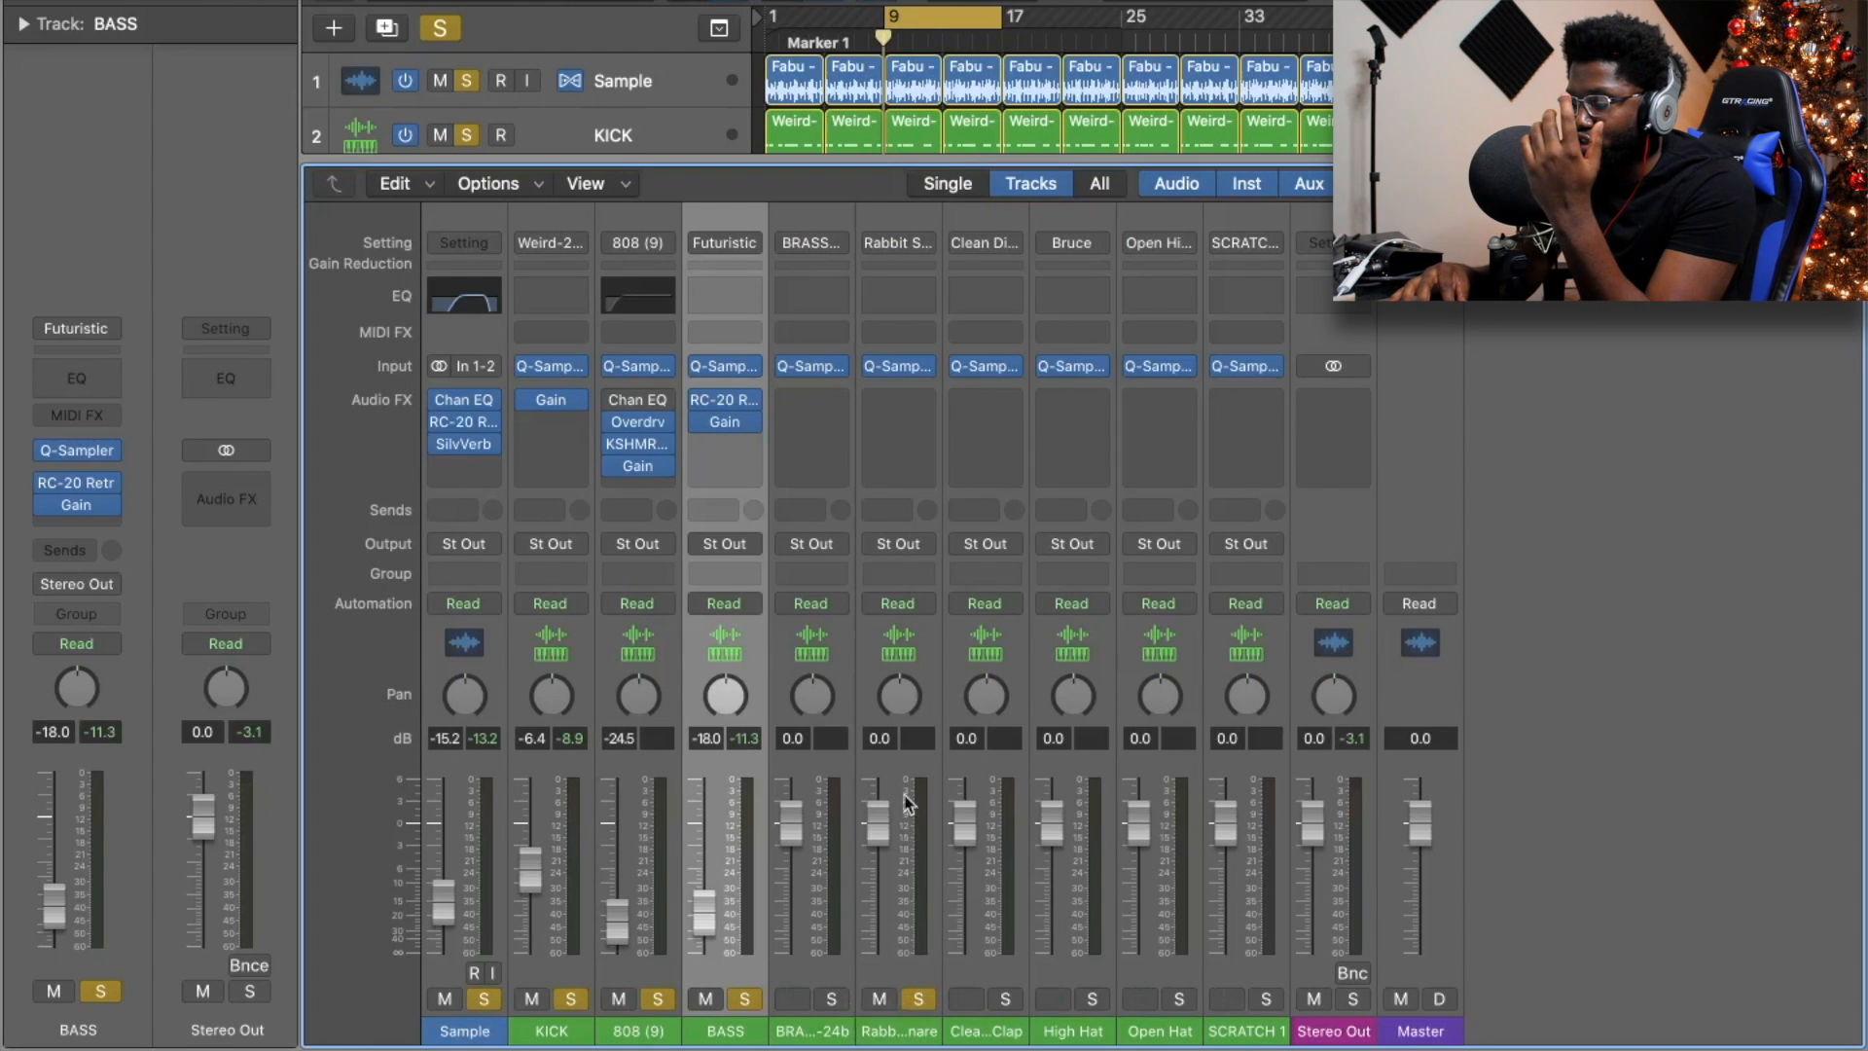
drag(887, 813, 887, 865)
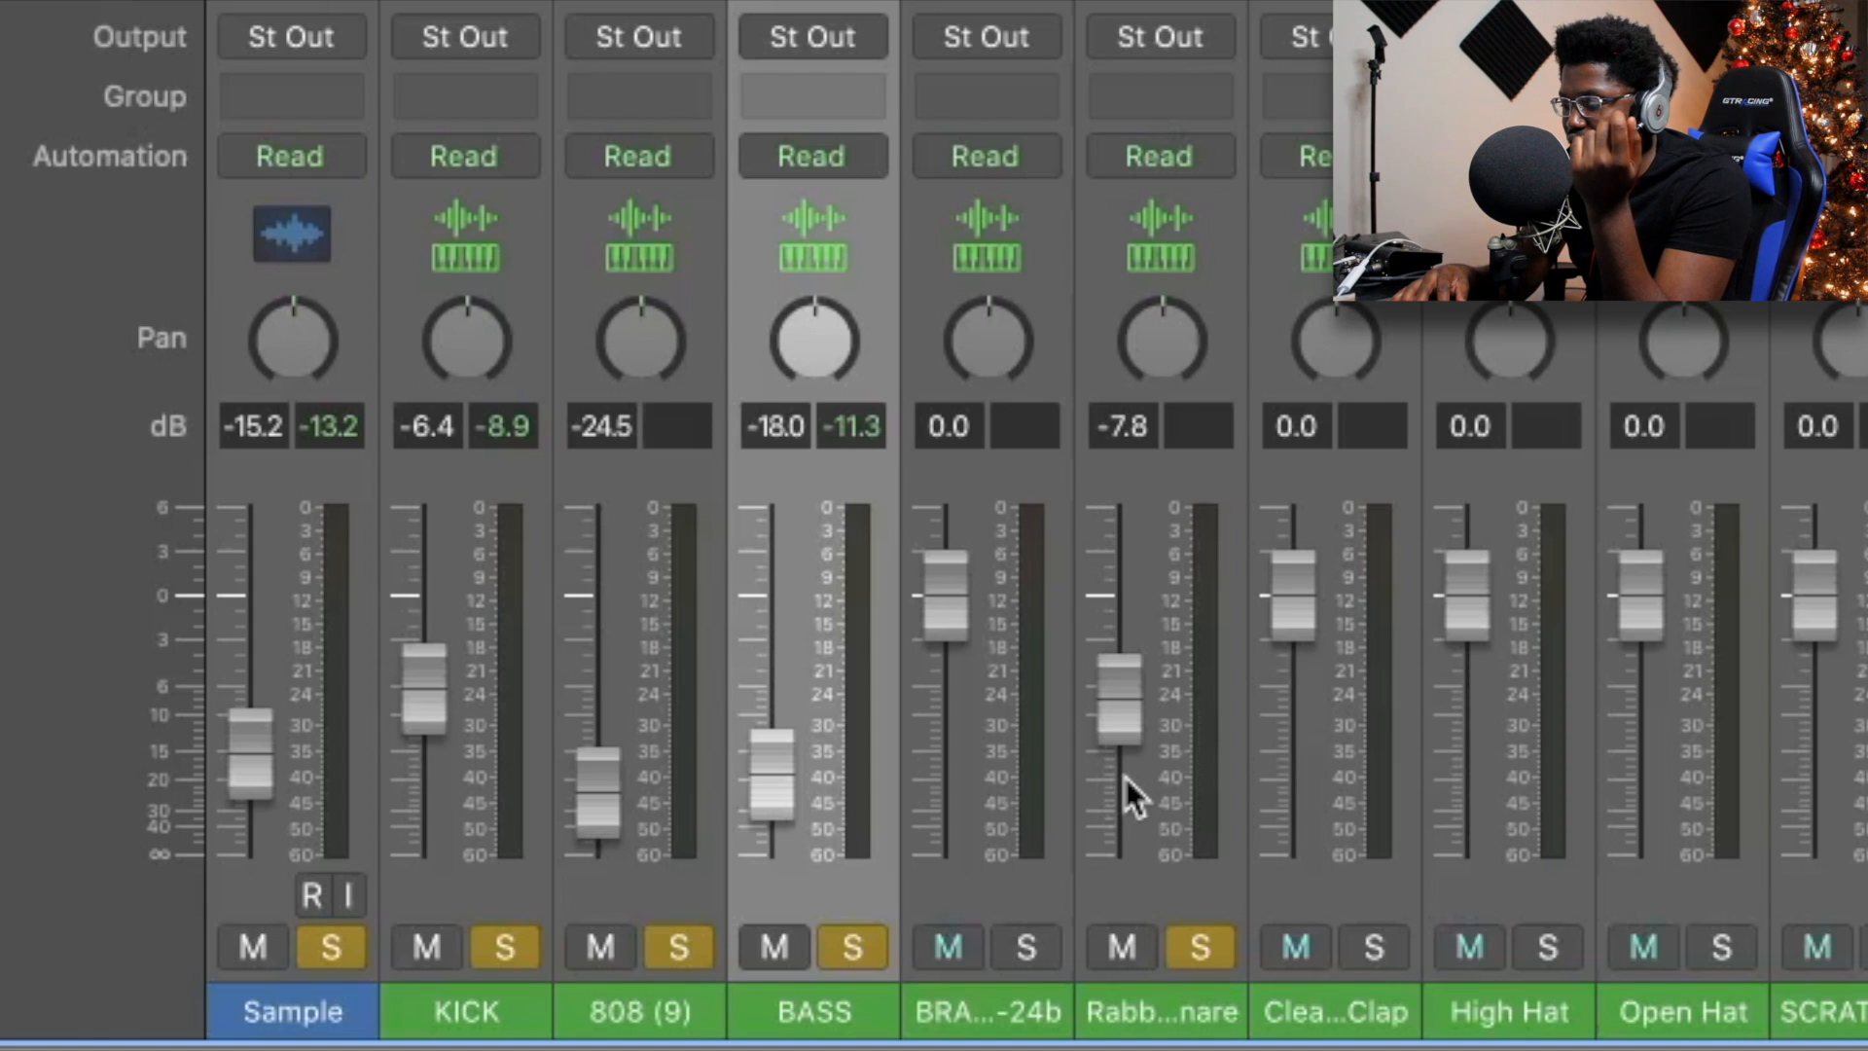
key(space)
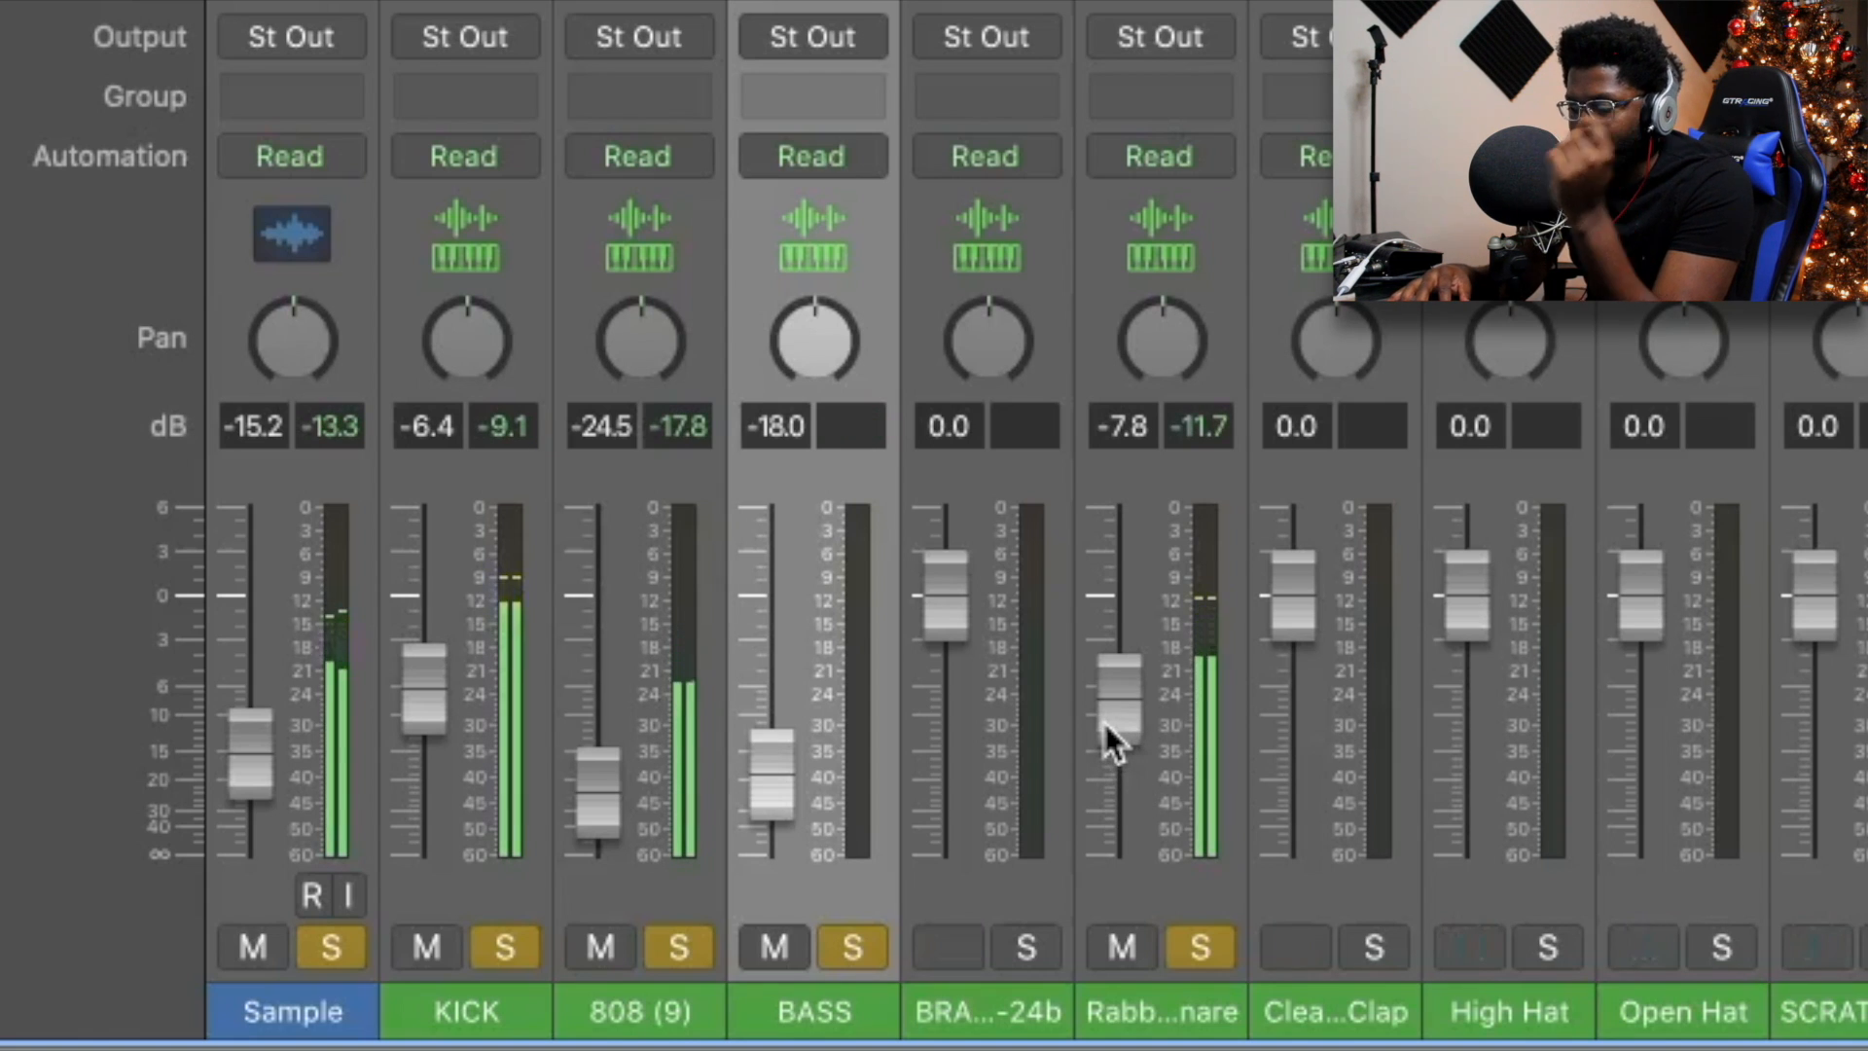
drag(1107, 722, 1125, 739)
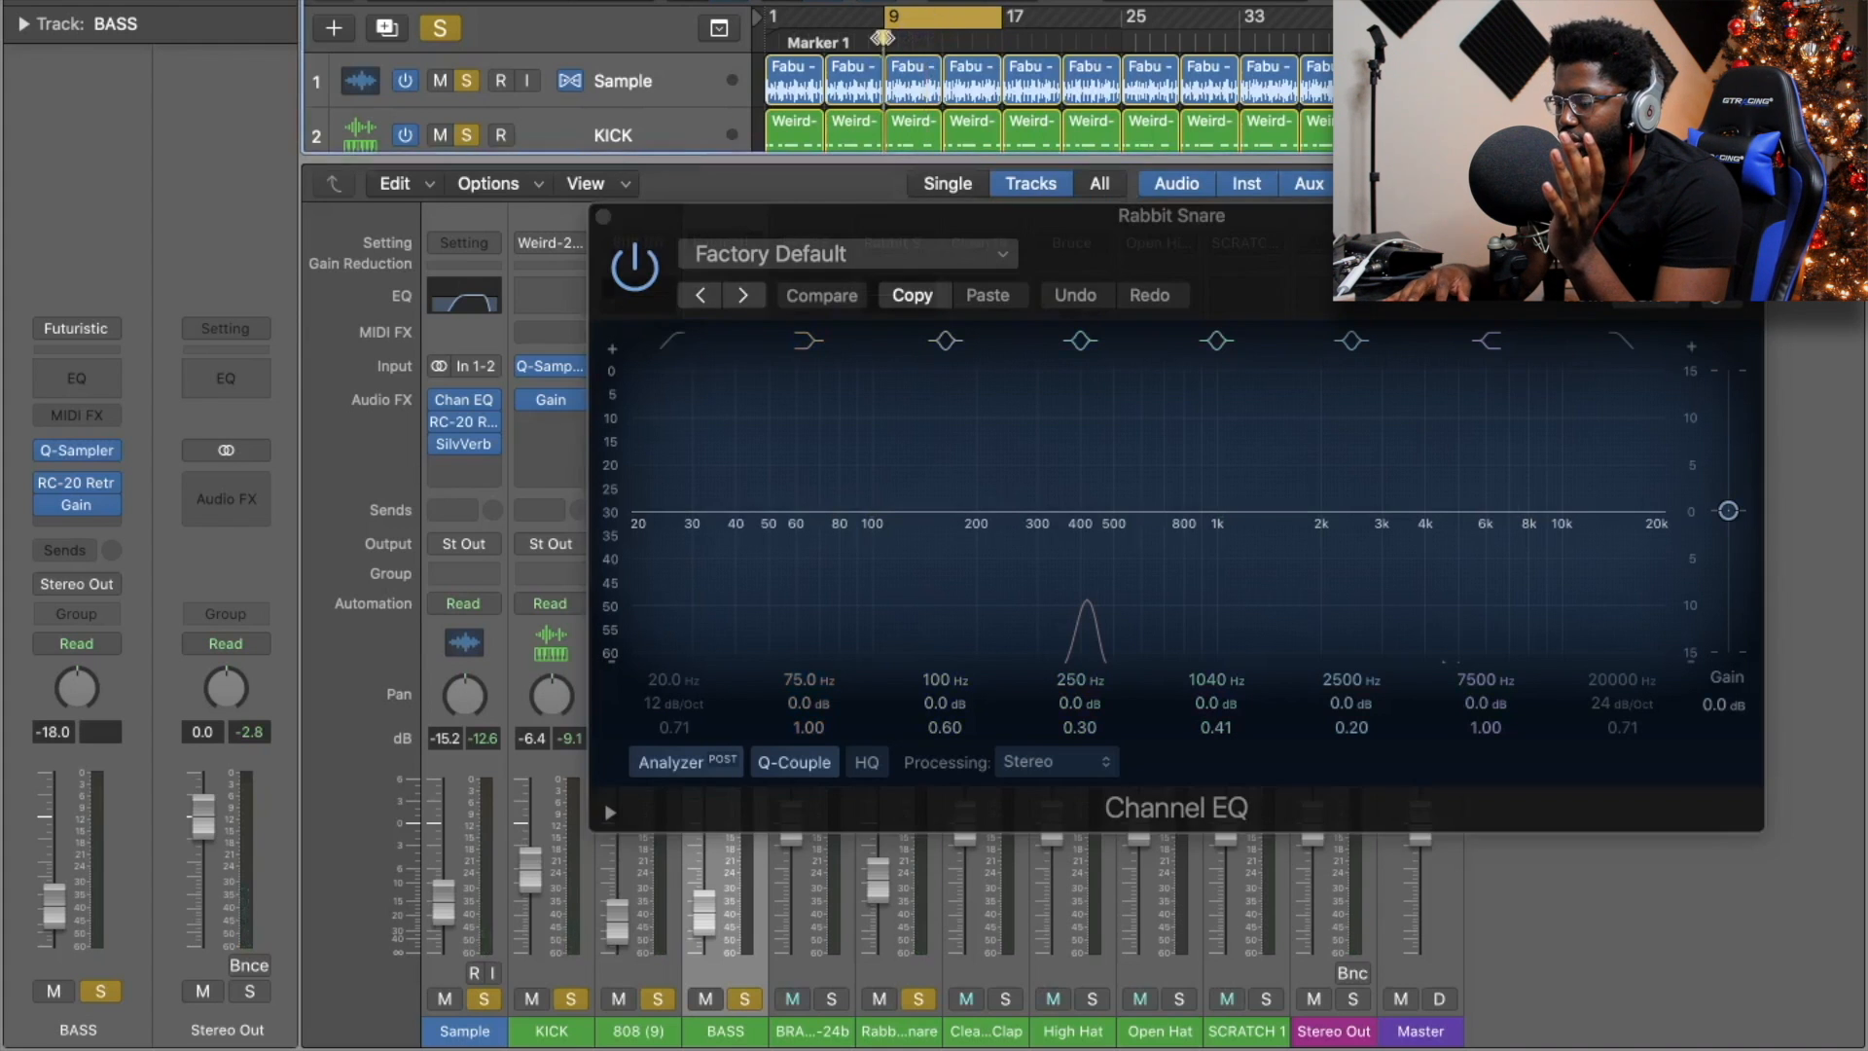
Give Rabbit Snare's Channel EQ a 278 Hz low cut and a +6.3 dB shelf at 6000 Hz.
click(891, 43)
click(678, 340)
mouse_move(681, 380)
mouse_down()
mouse_move(805, 438)
mouse_move(1075, 433)
mouse_up()
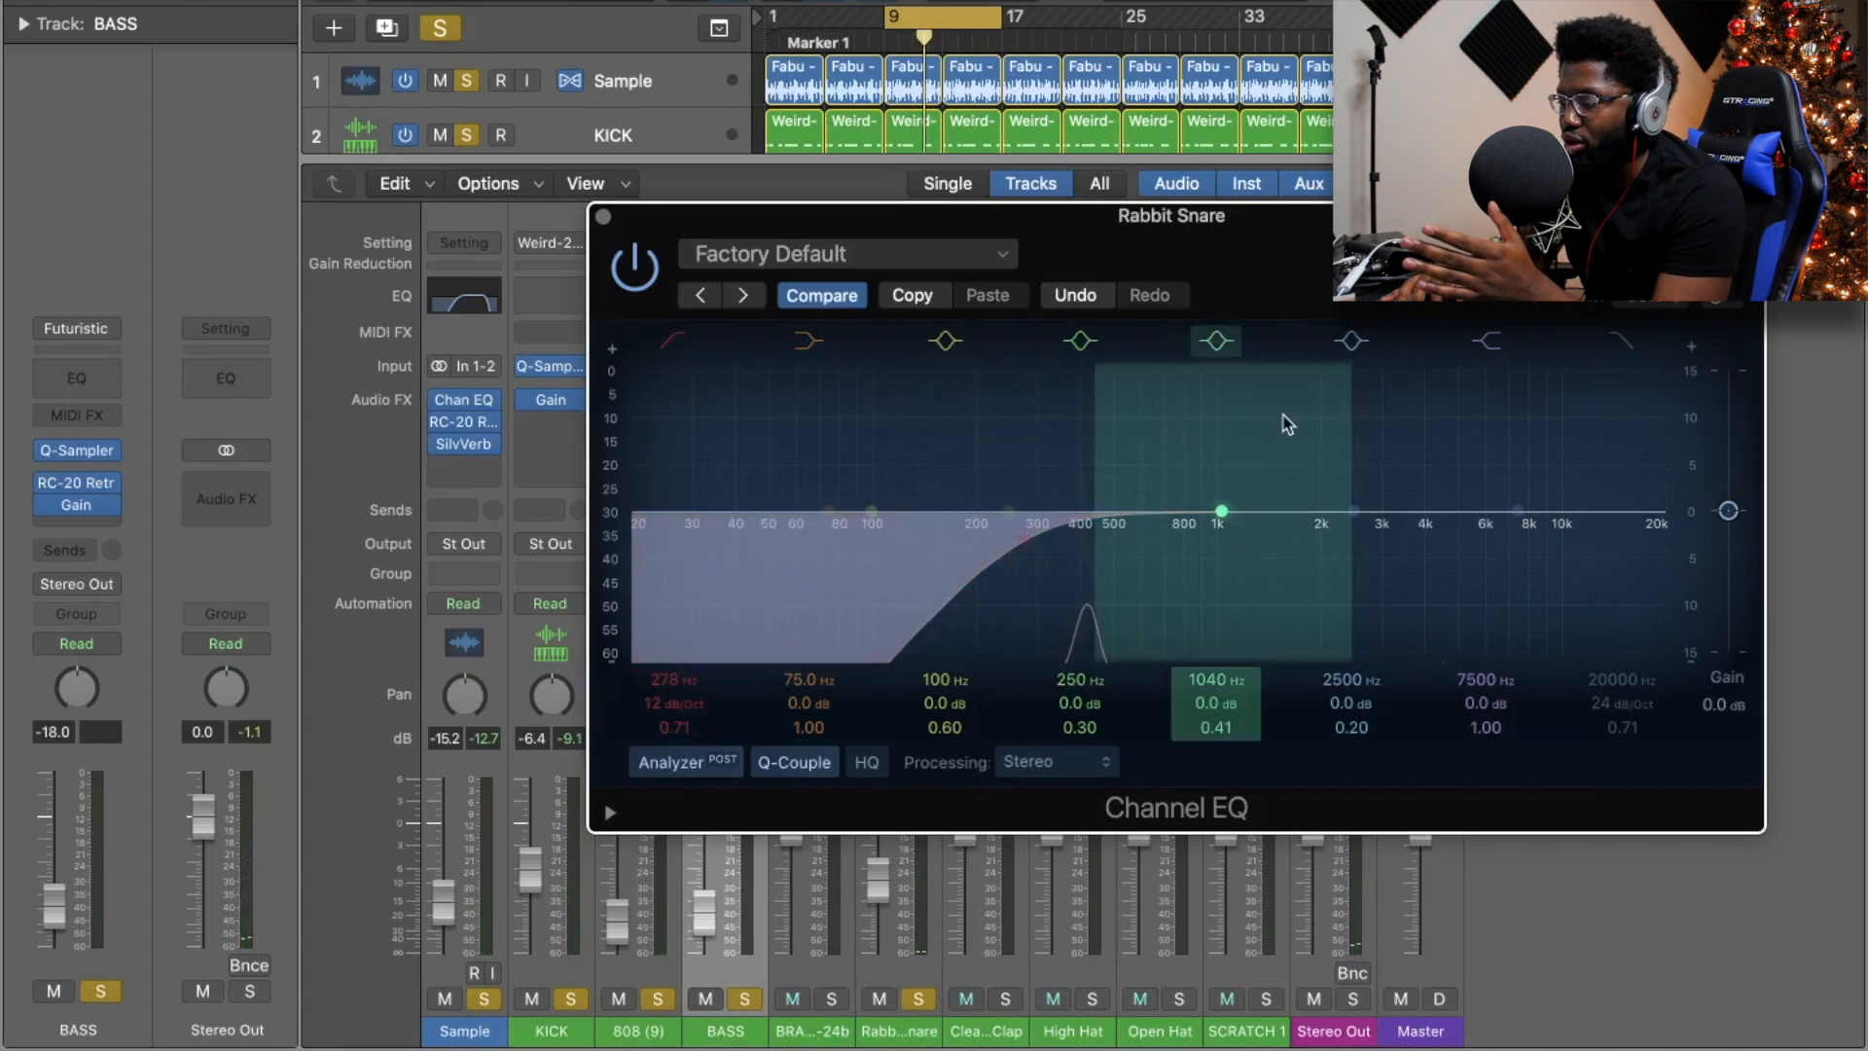
drag(1668, 528, 1618, 447)
key(space)
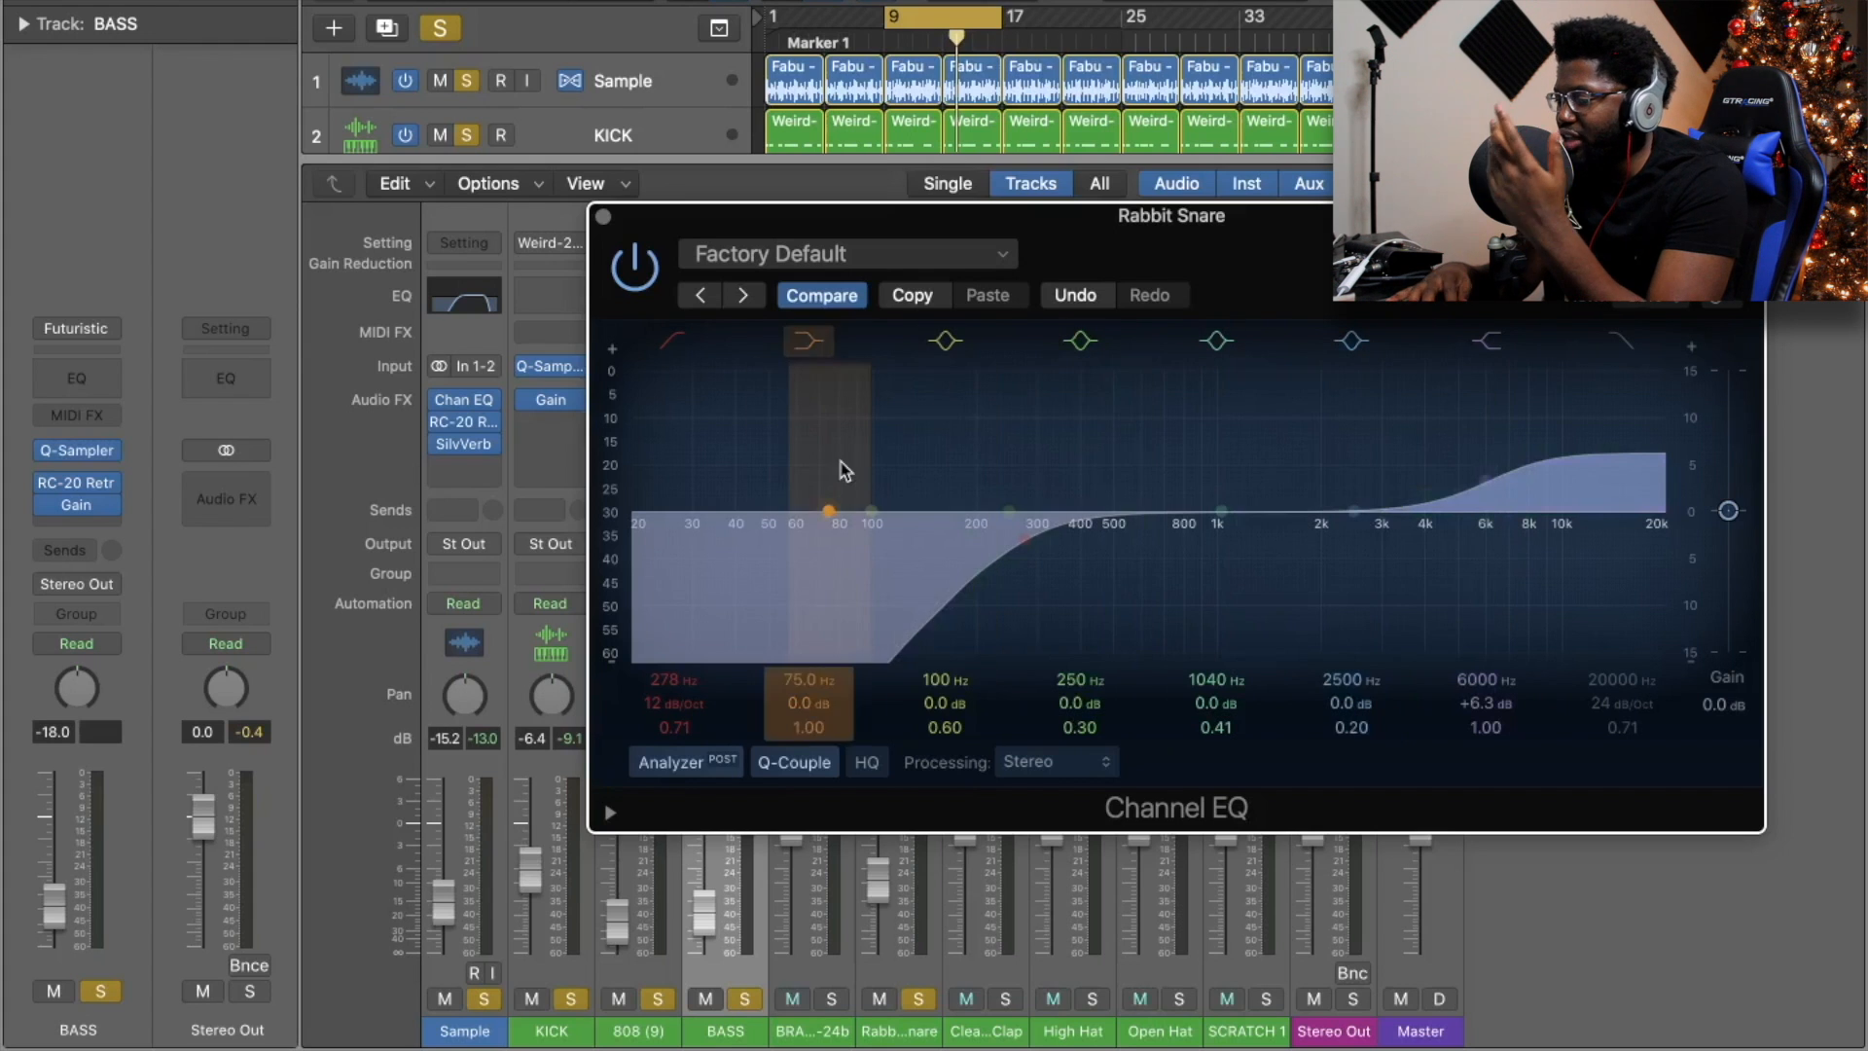
click(603, 216)
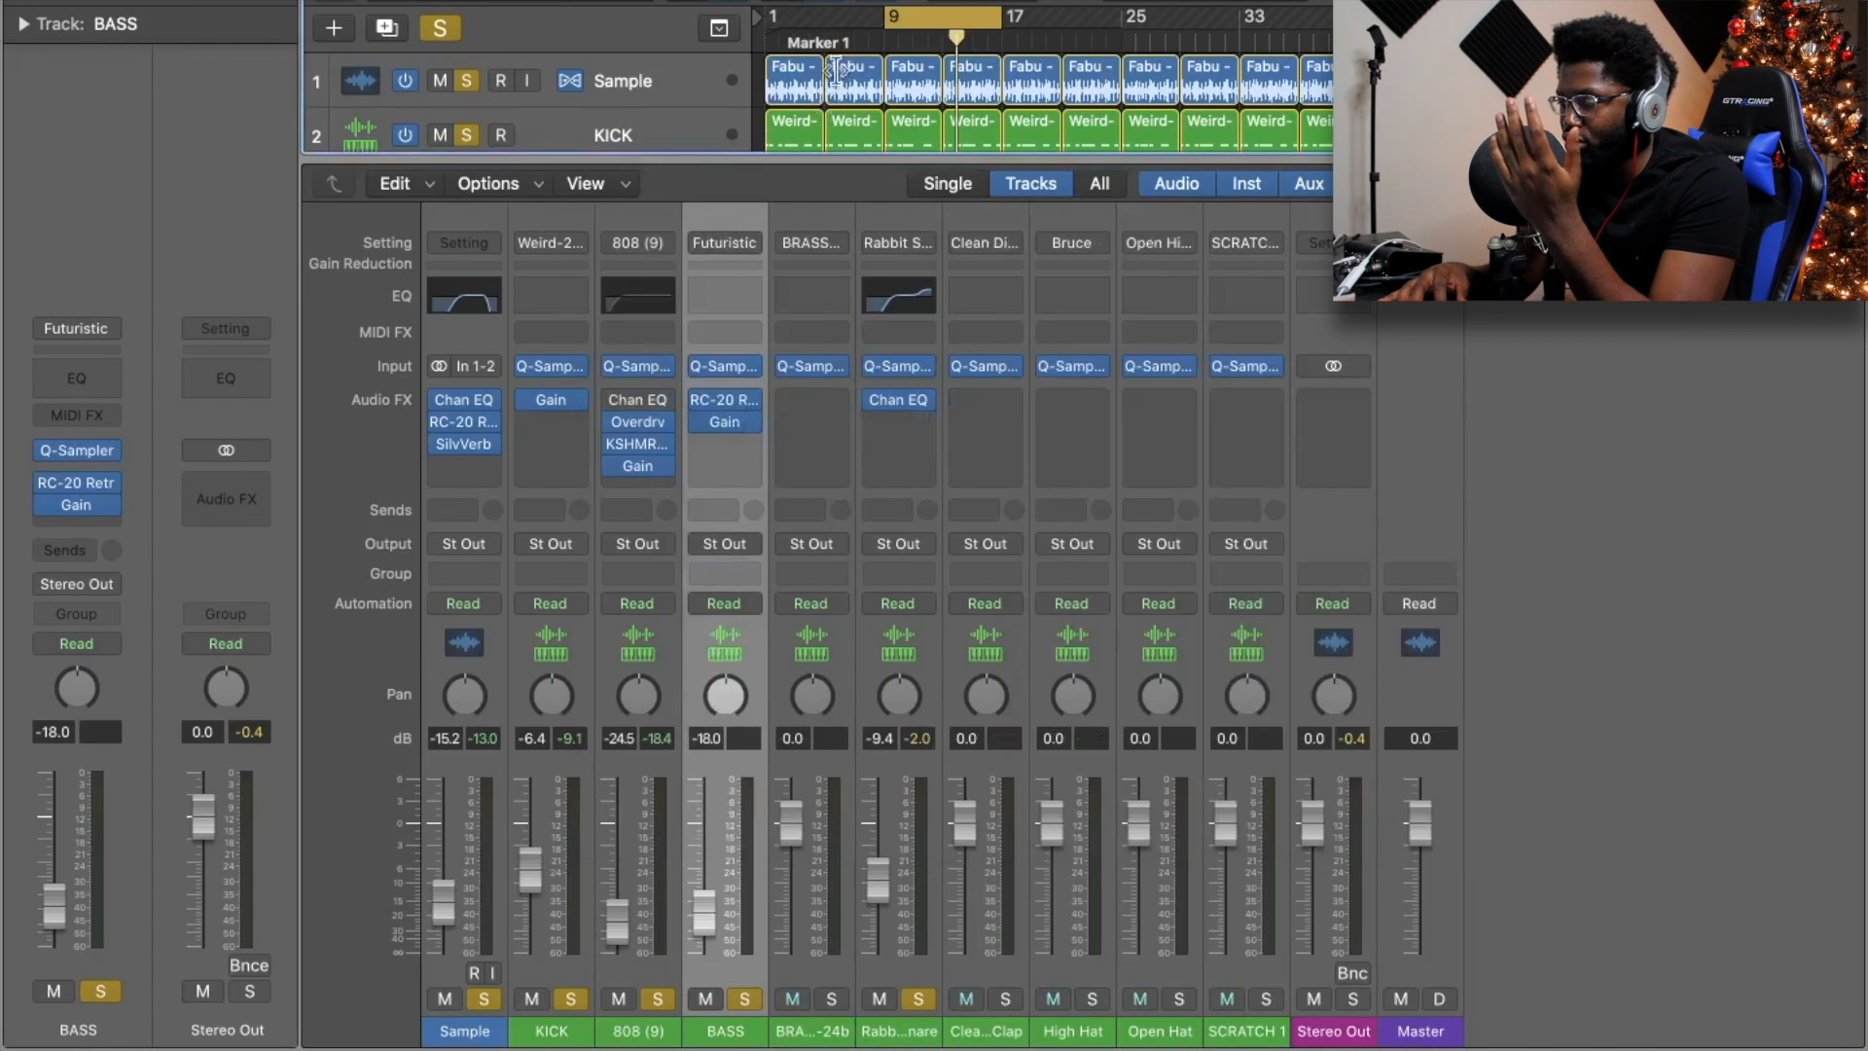
Play the beat and pull the Clean Digital Clap fader down to about -16 dB.
key(space)
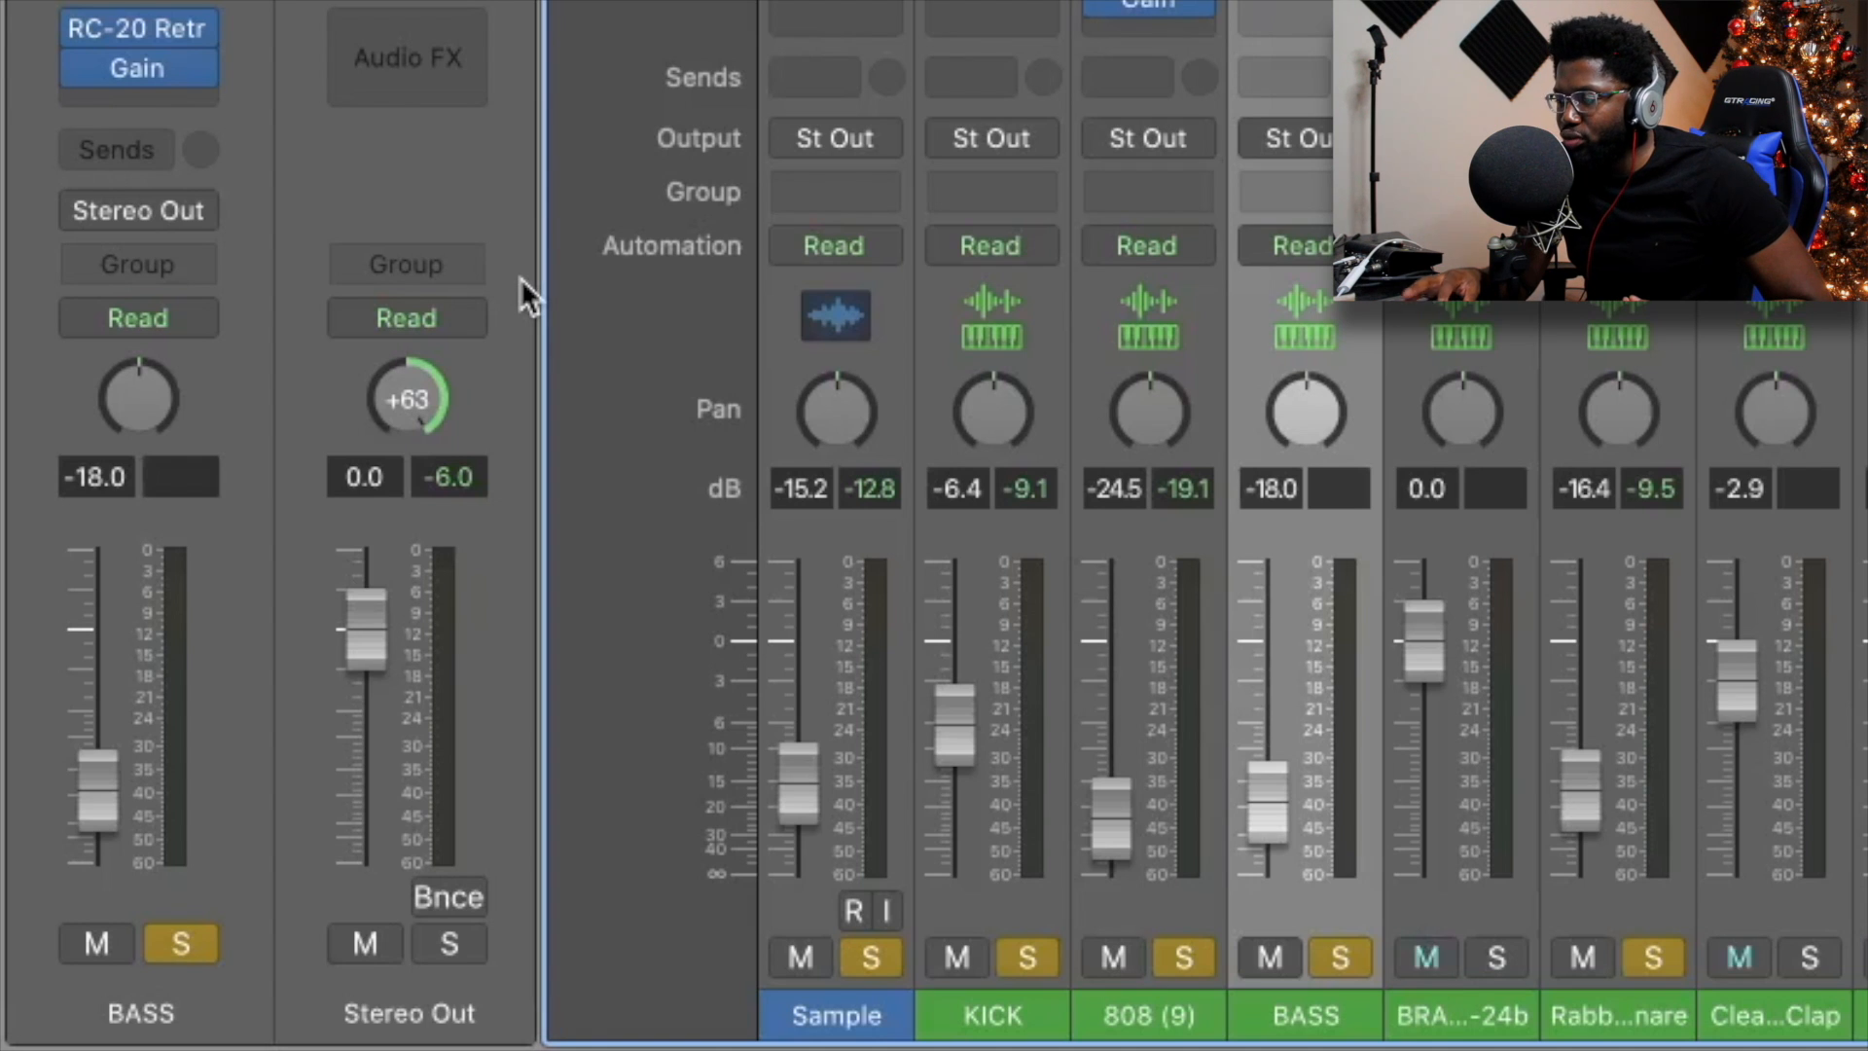
key(space)
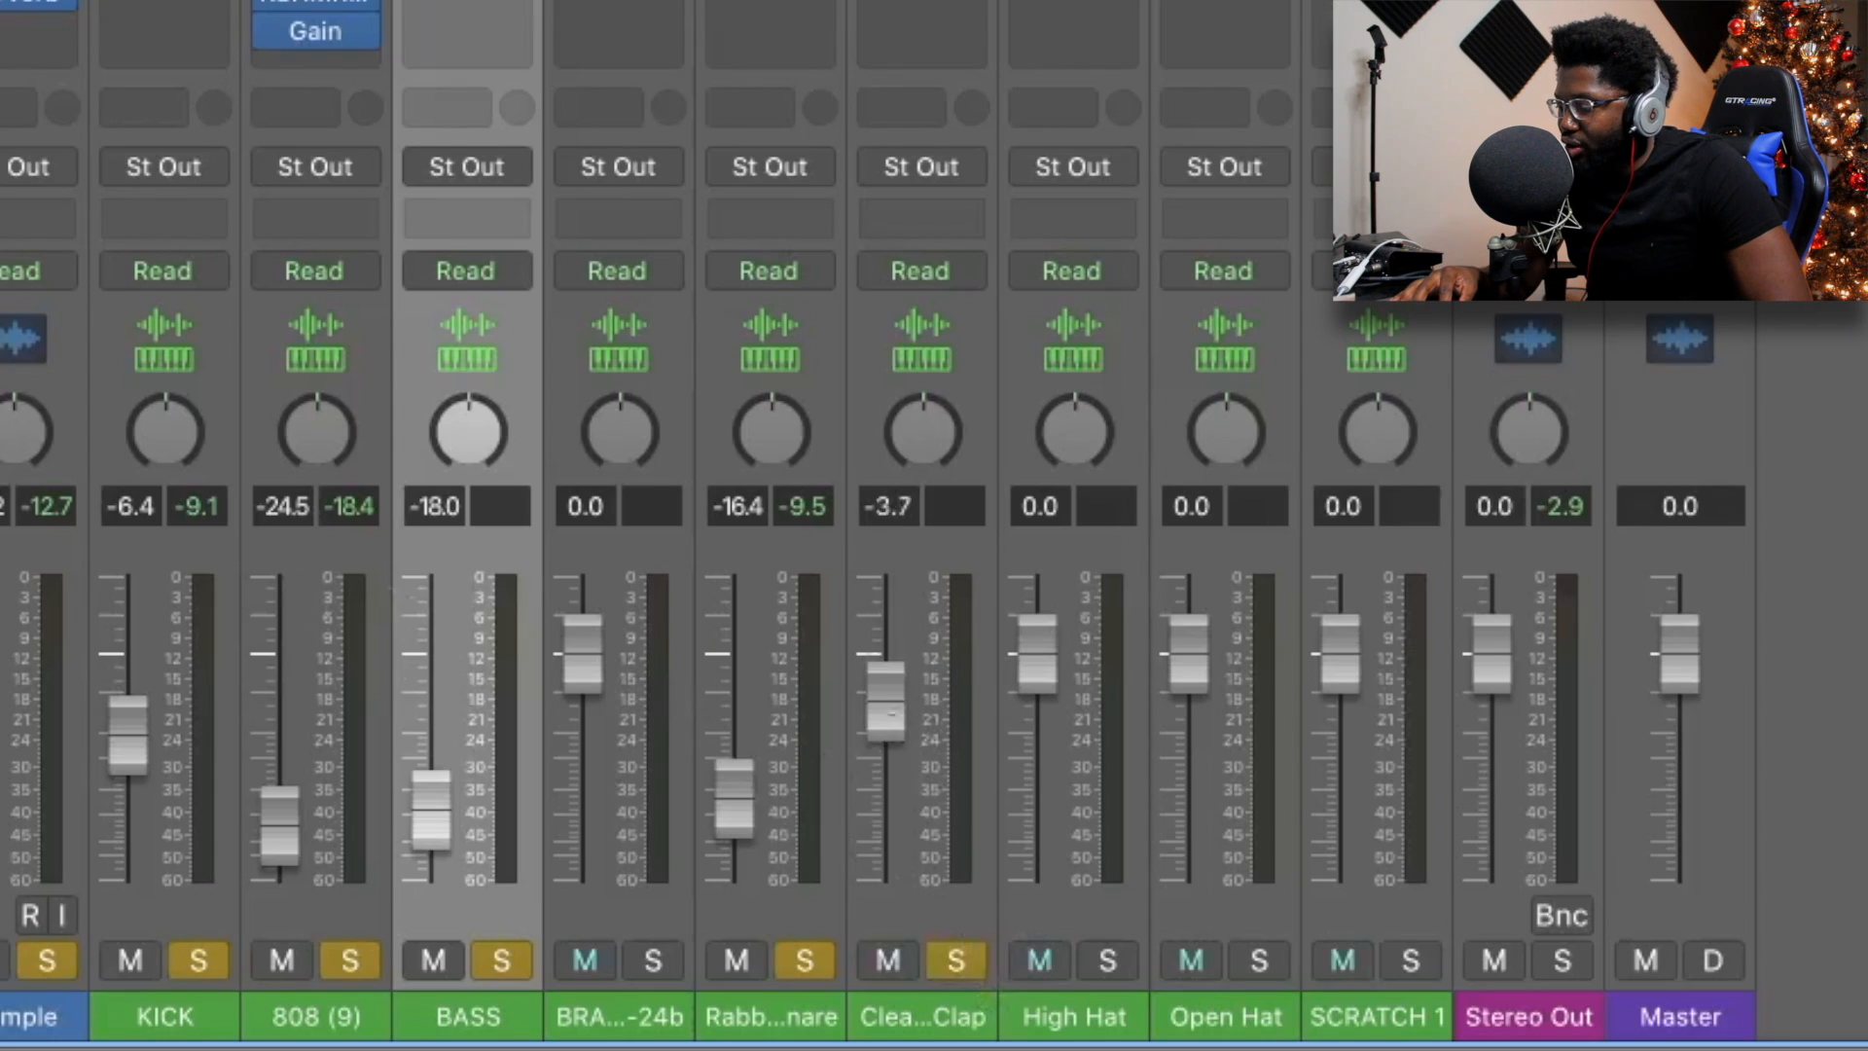
drag(887, 715, 887, 807)
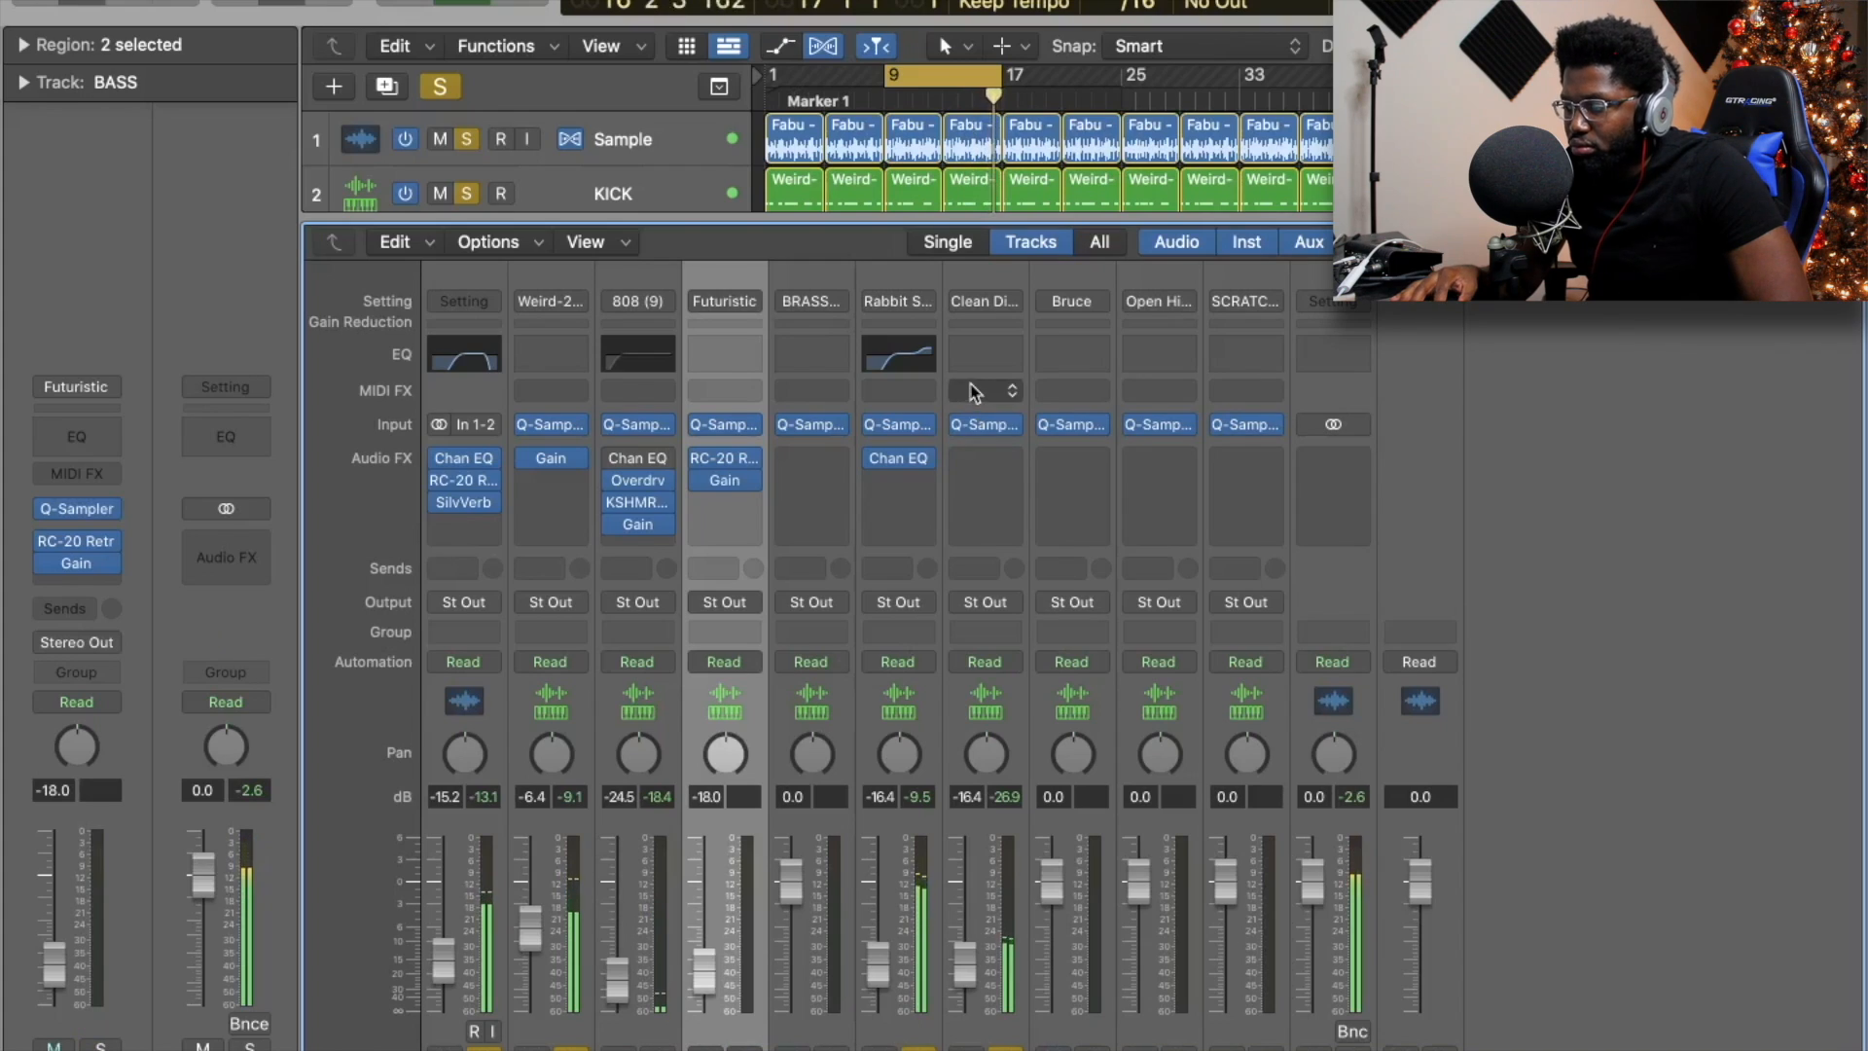
Add a Channel EQ to the Clean Digital Clap with a +5.5 dB high shelf at 6350 Hz.
click(971, 368)
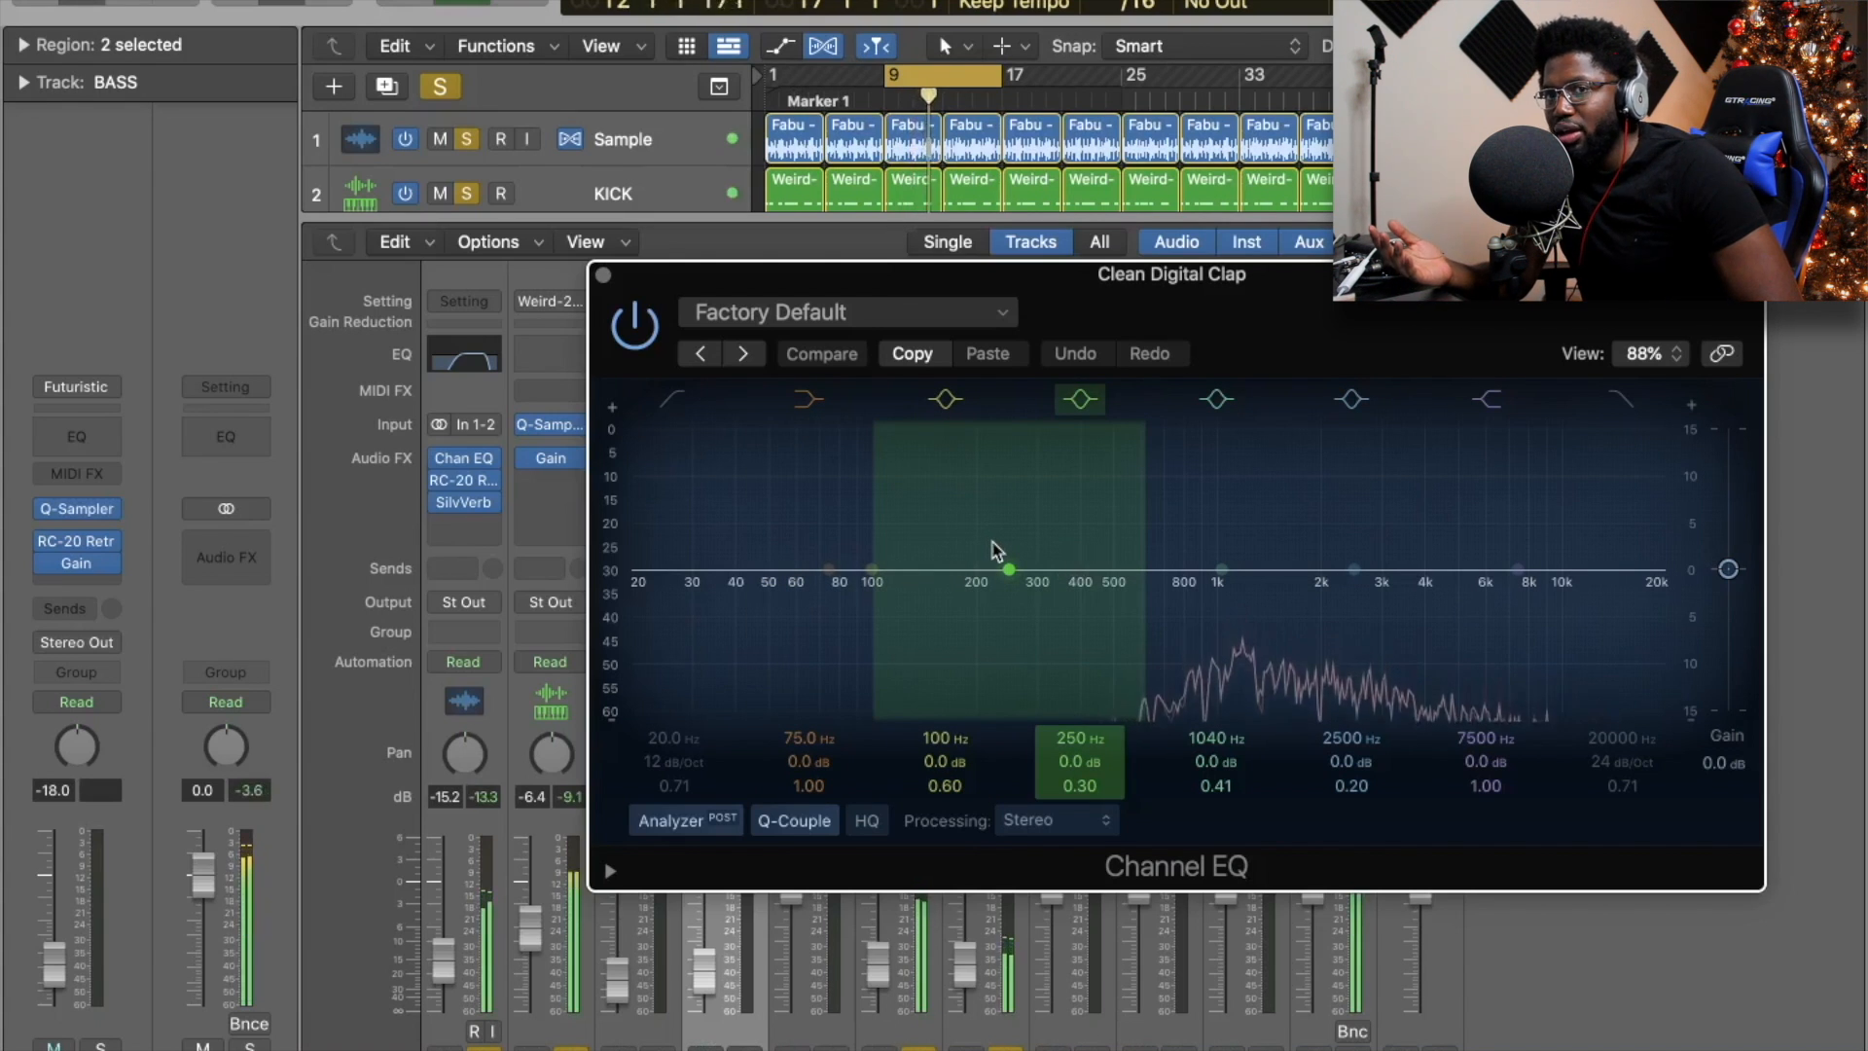
drag(1515, 569, 1494, 542)
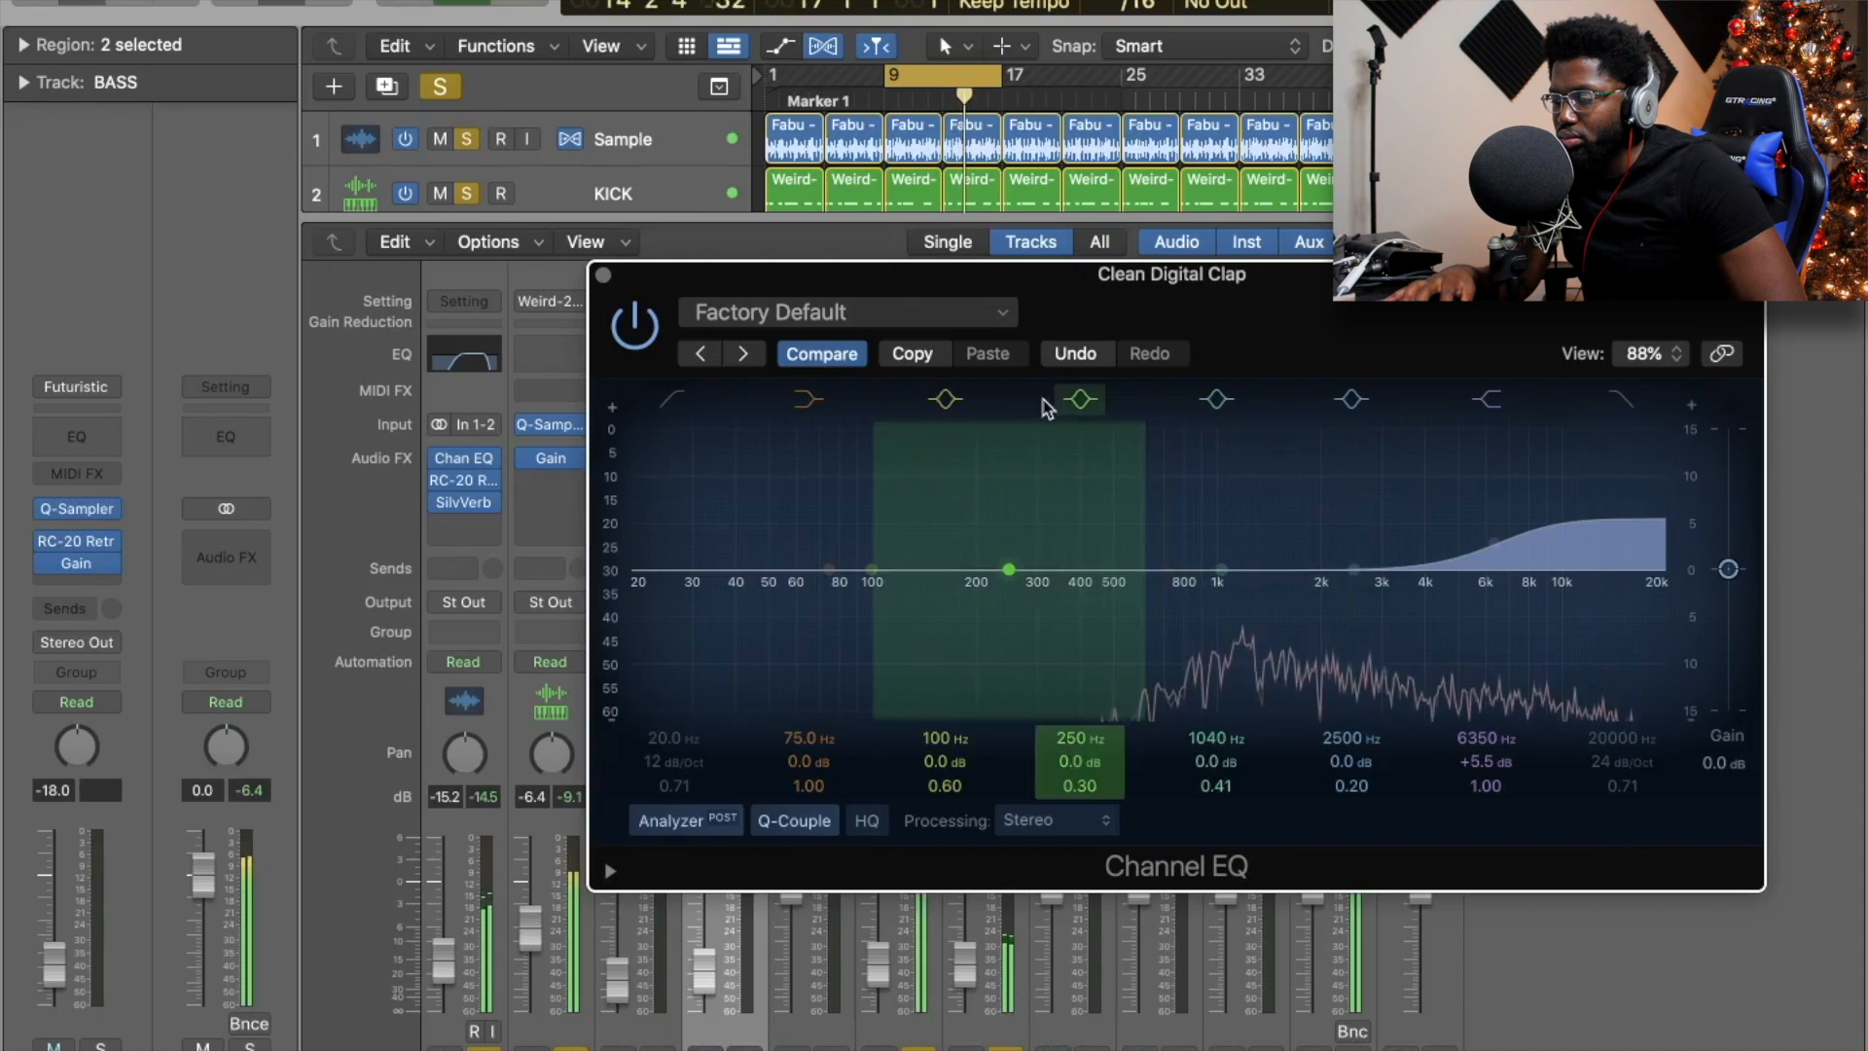
click(604, 277)
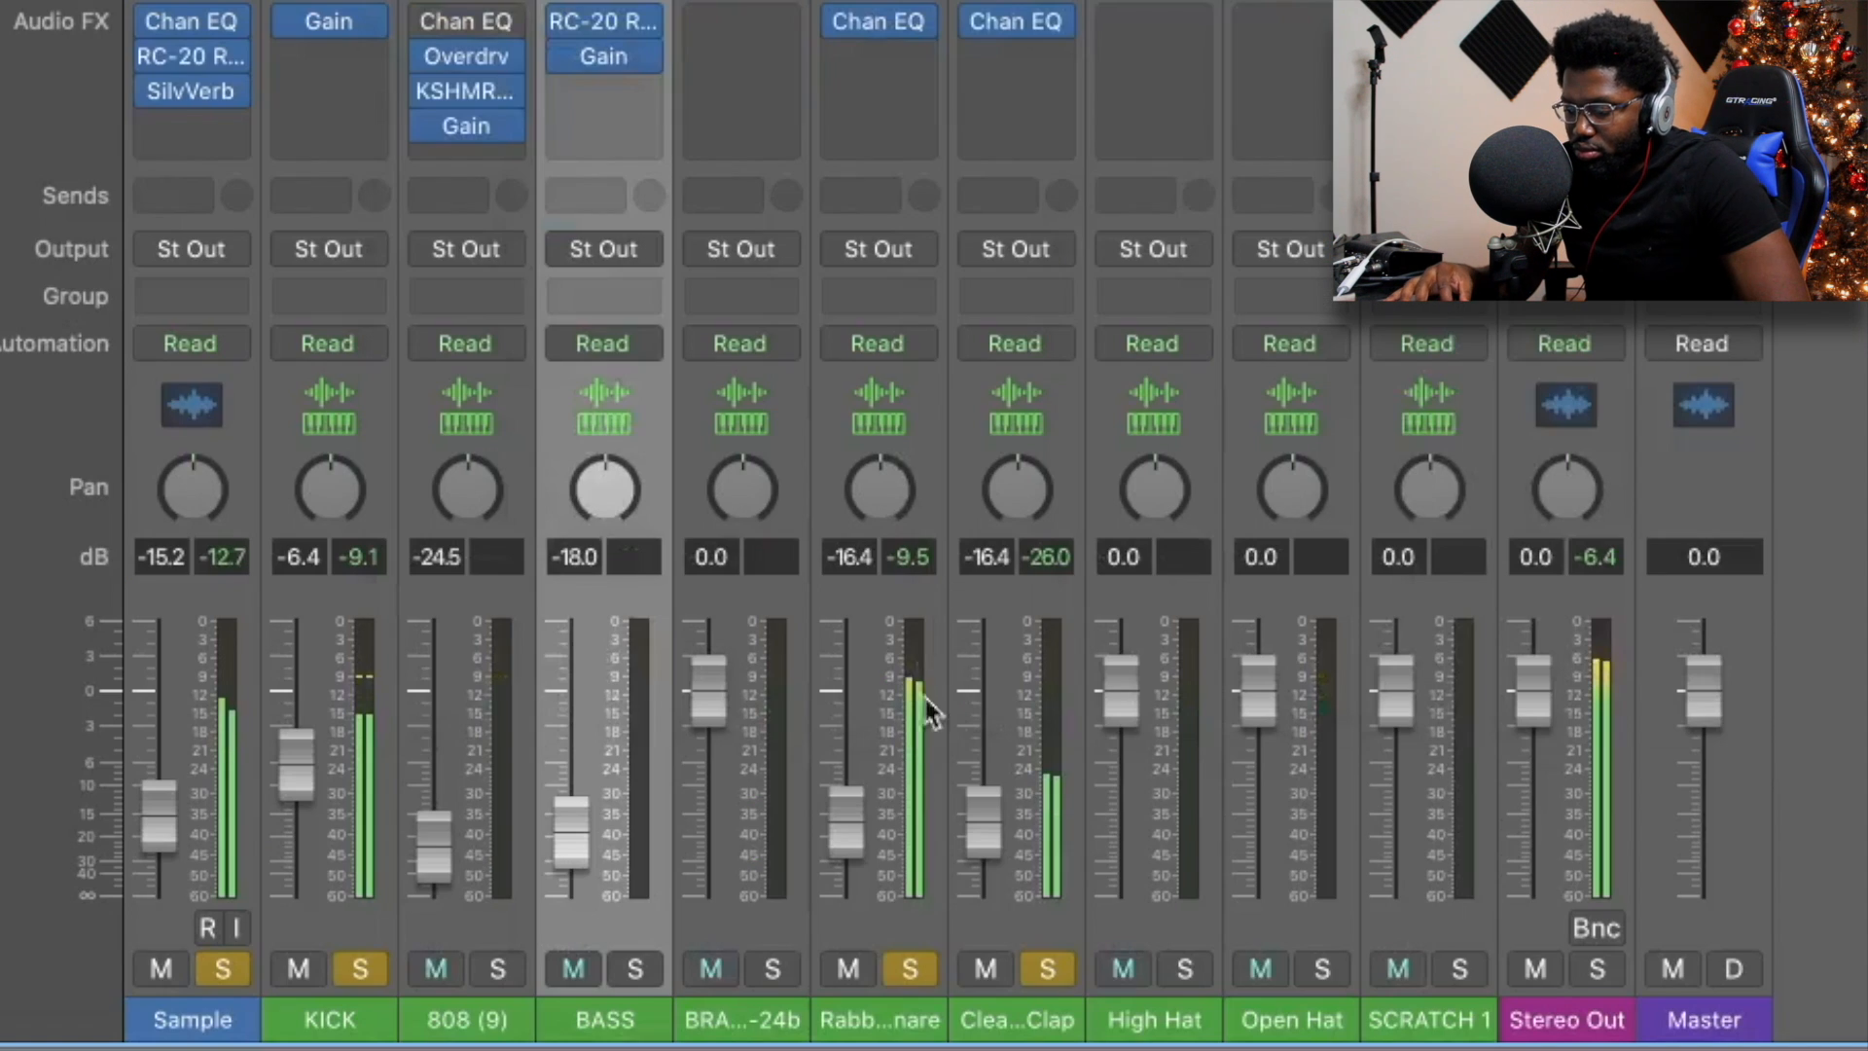
Keep Rabbit Snare soloed and add solos on the 808 and High Hat tracks.
click(918, 961)
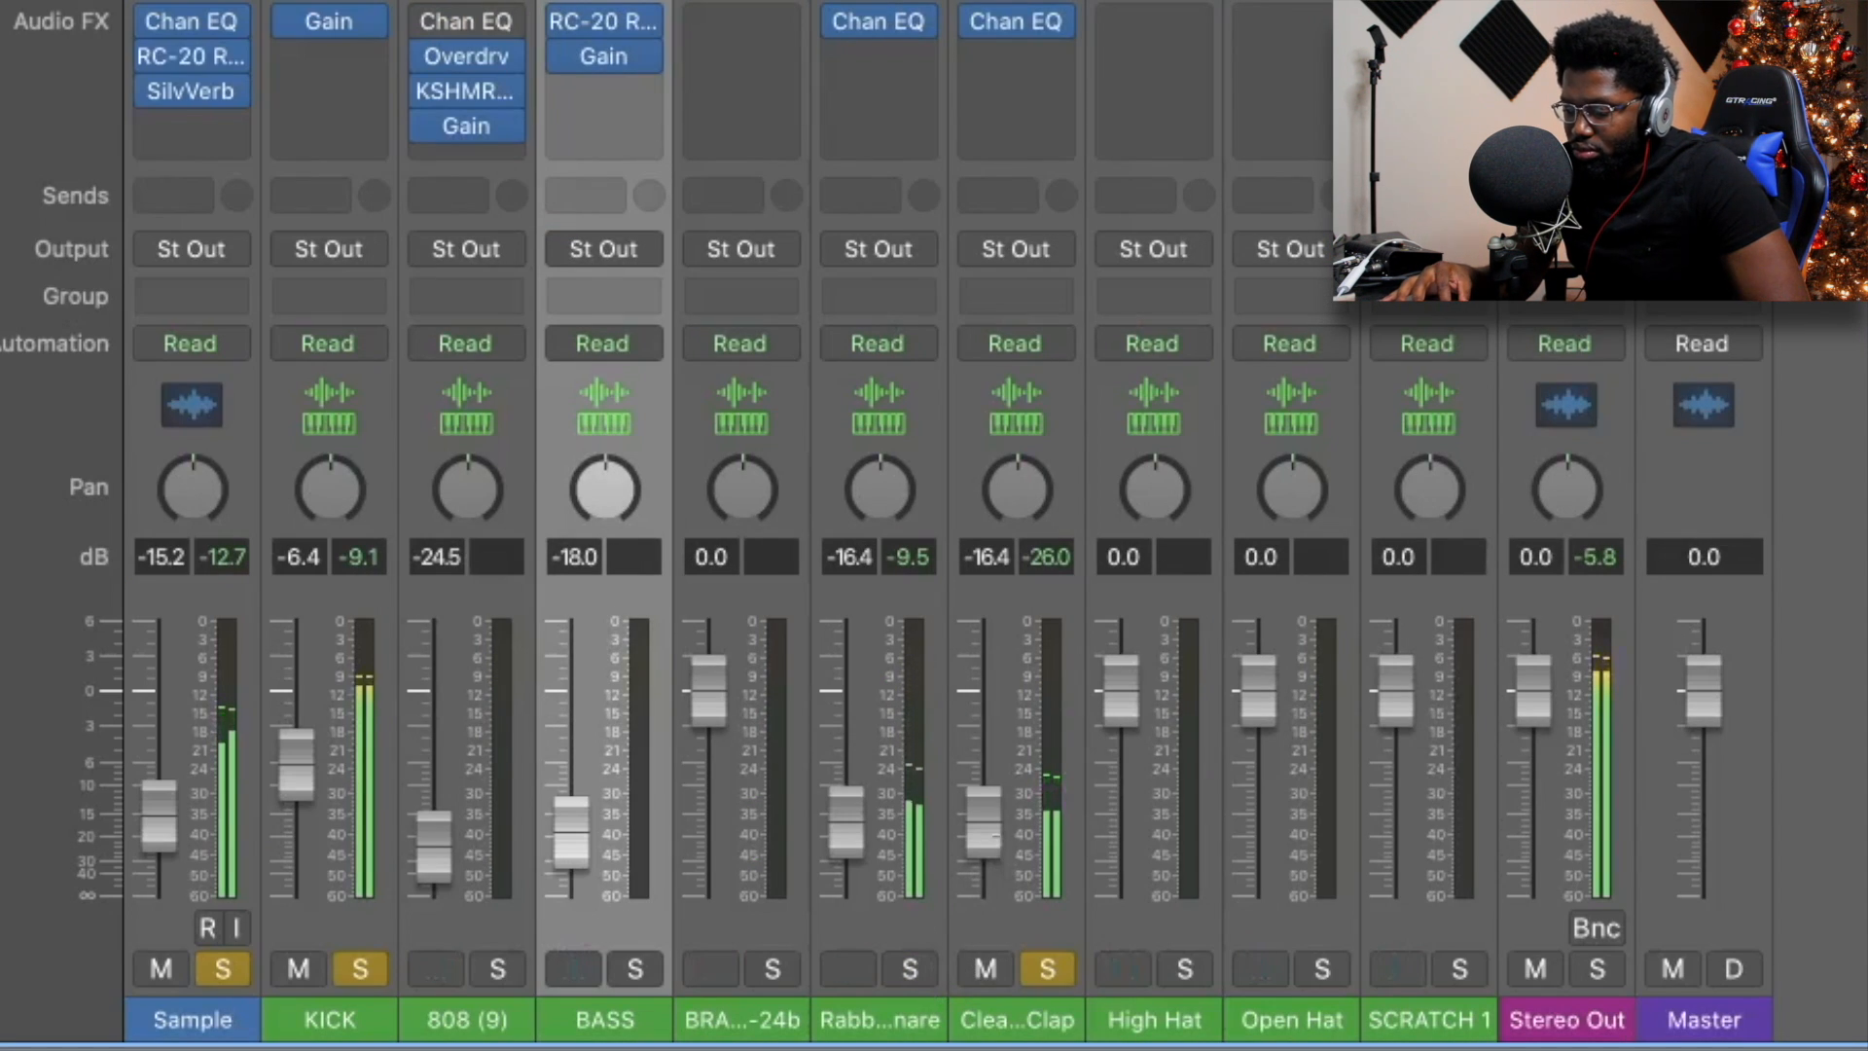
click(914, 968)
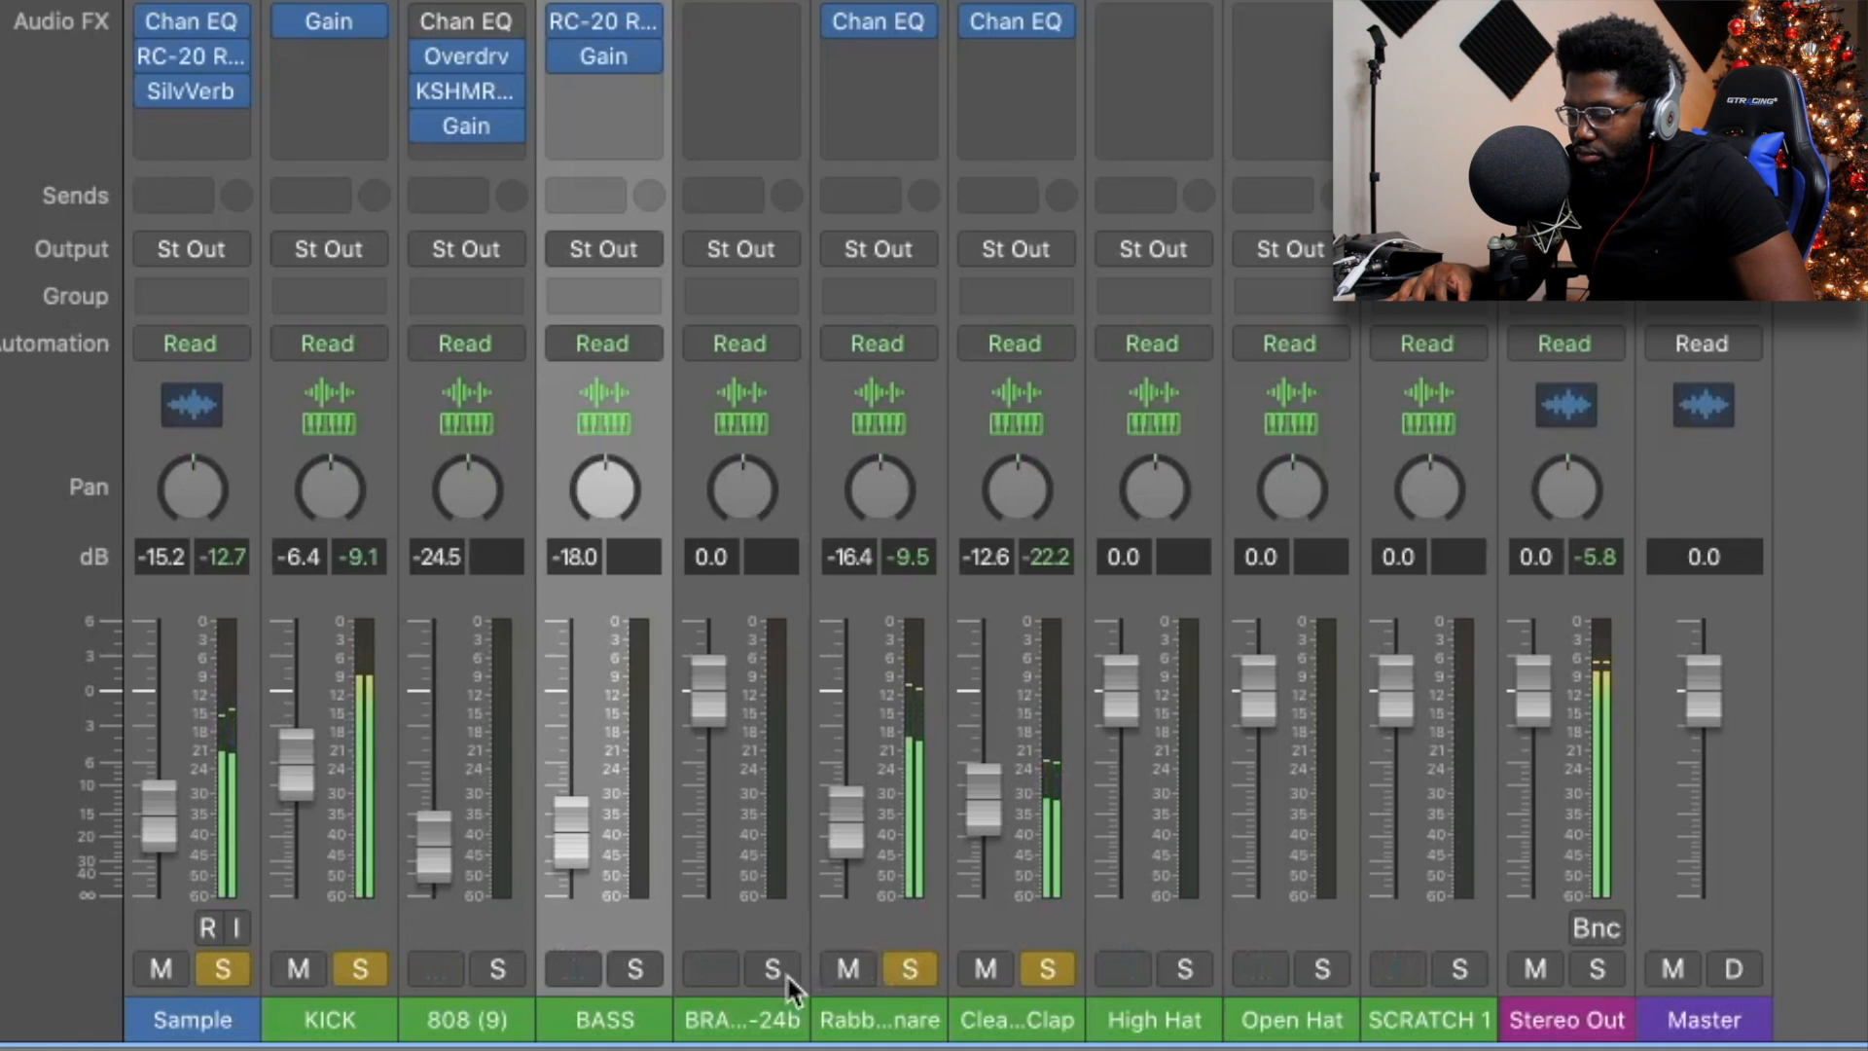
click(490, 963)
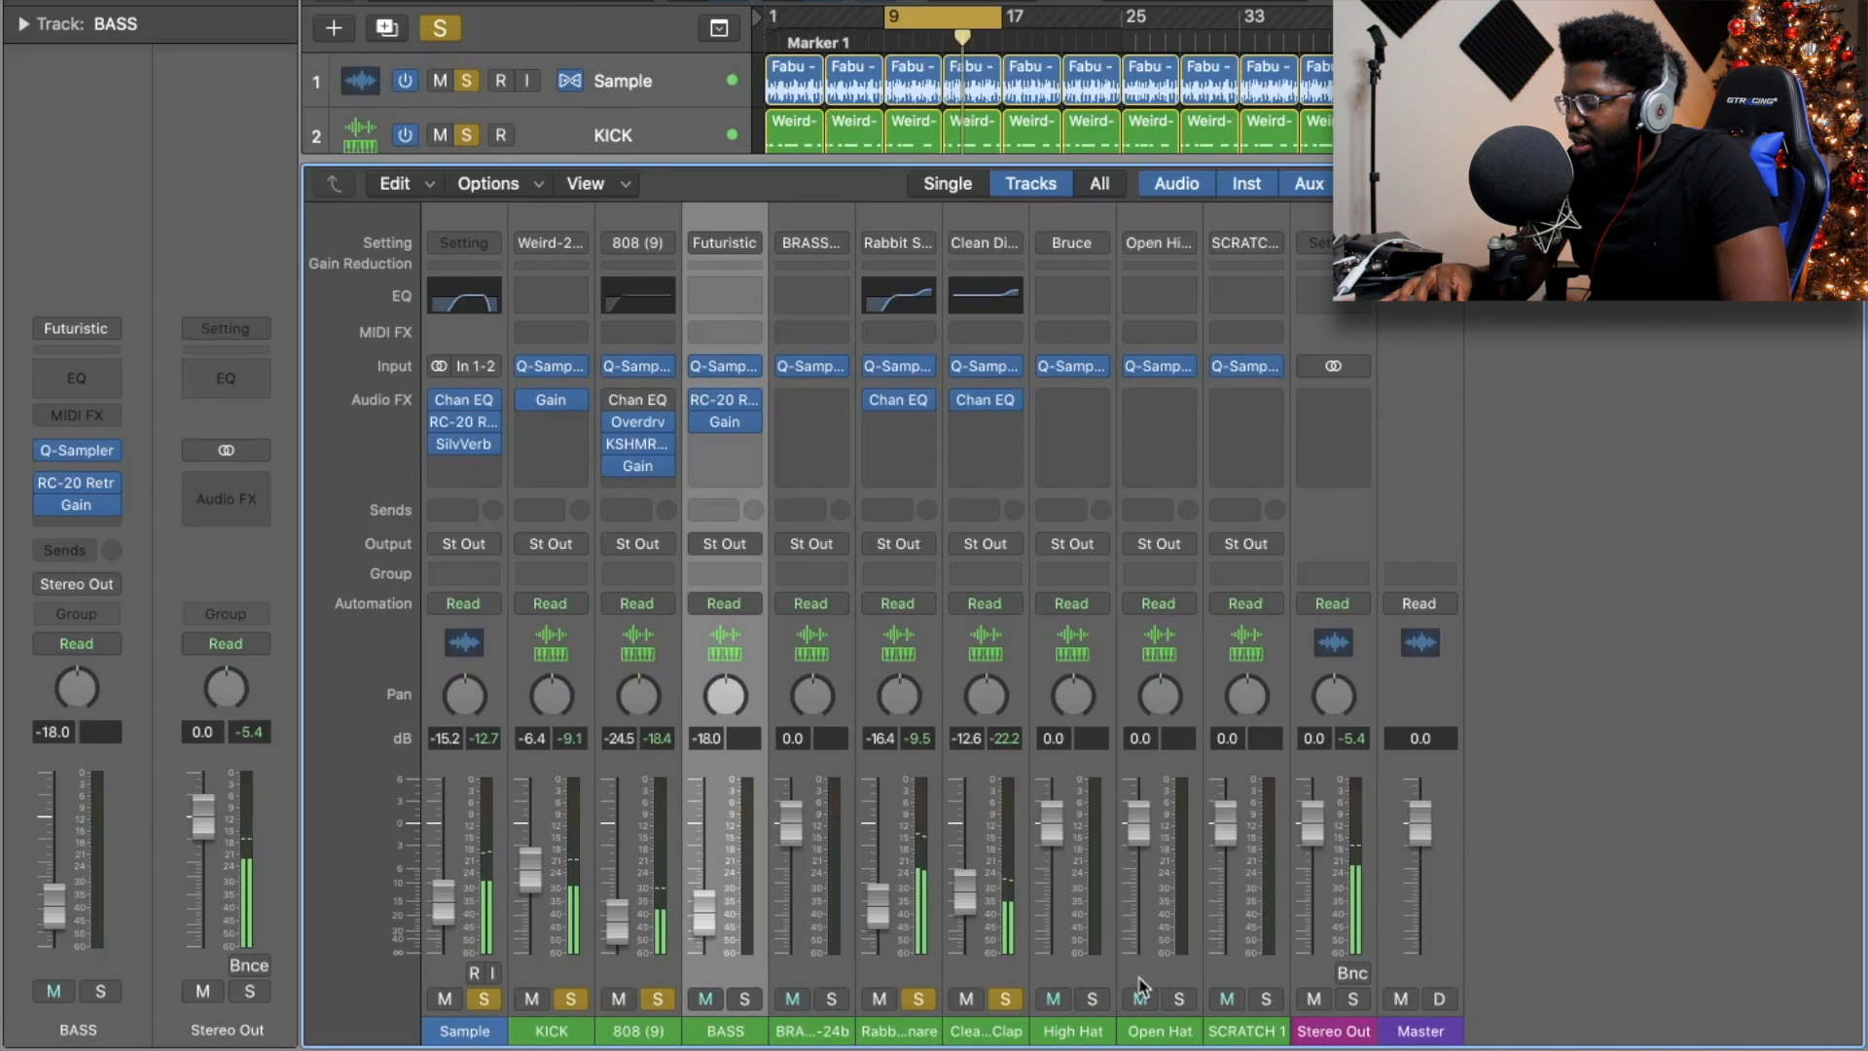
click(1091, 999)
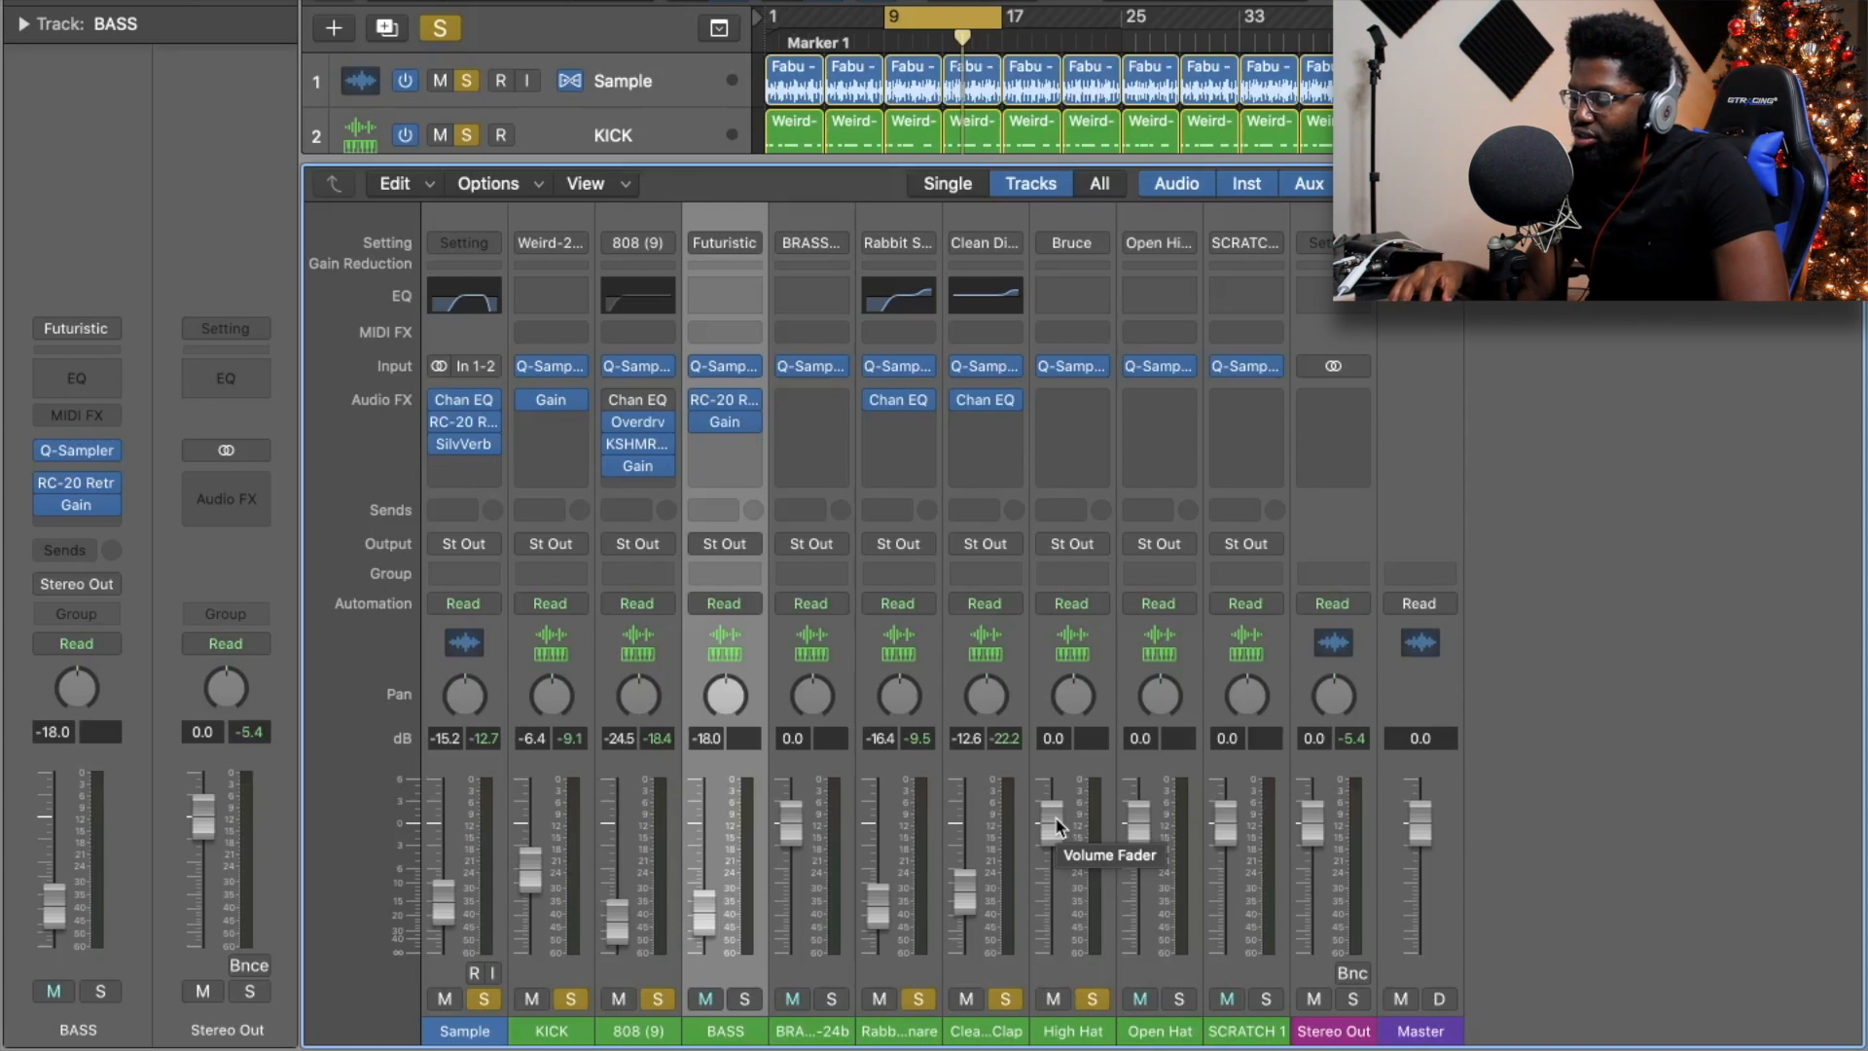
Lower the High Hat to -17.4 dB and boost its highs with a +4.8 dB shelf at 7050 Hz.
key(space)
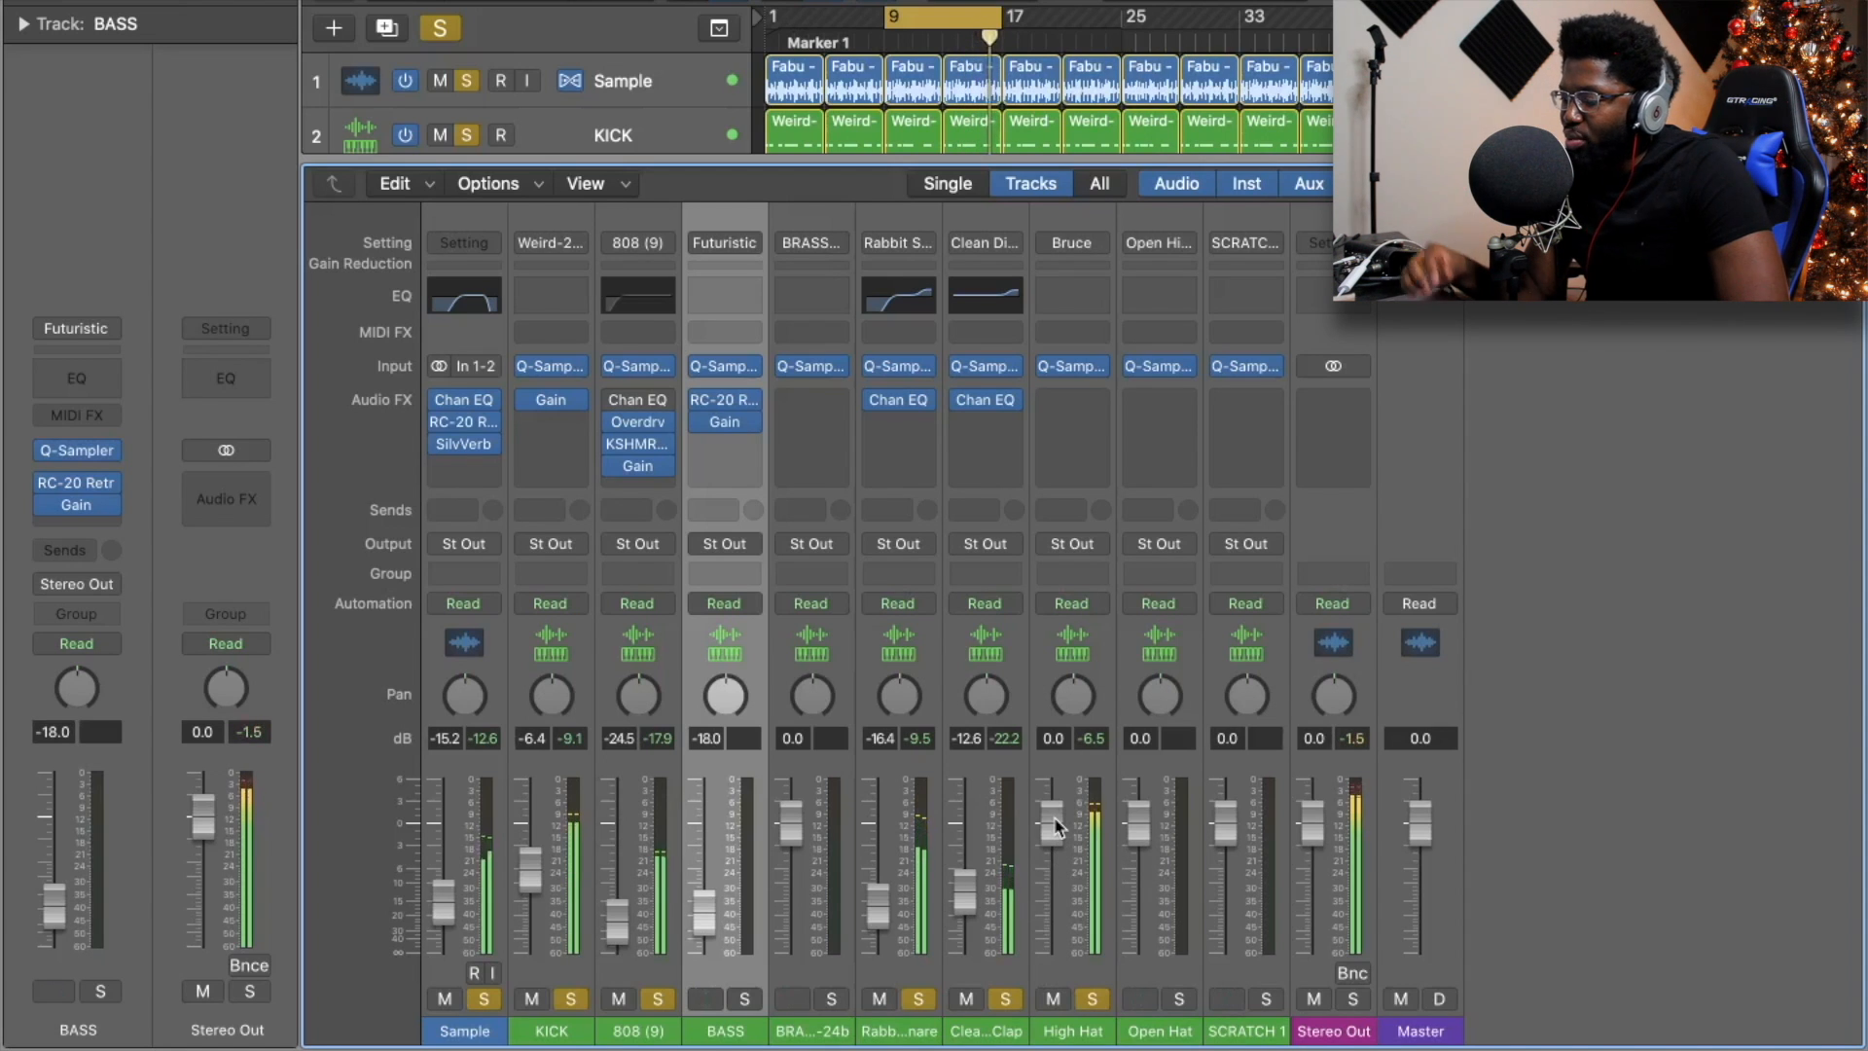
drag(1045, 846, 1047, 935)
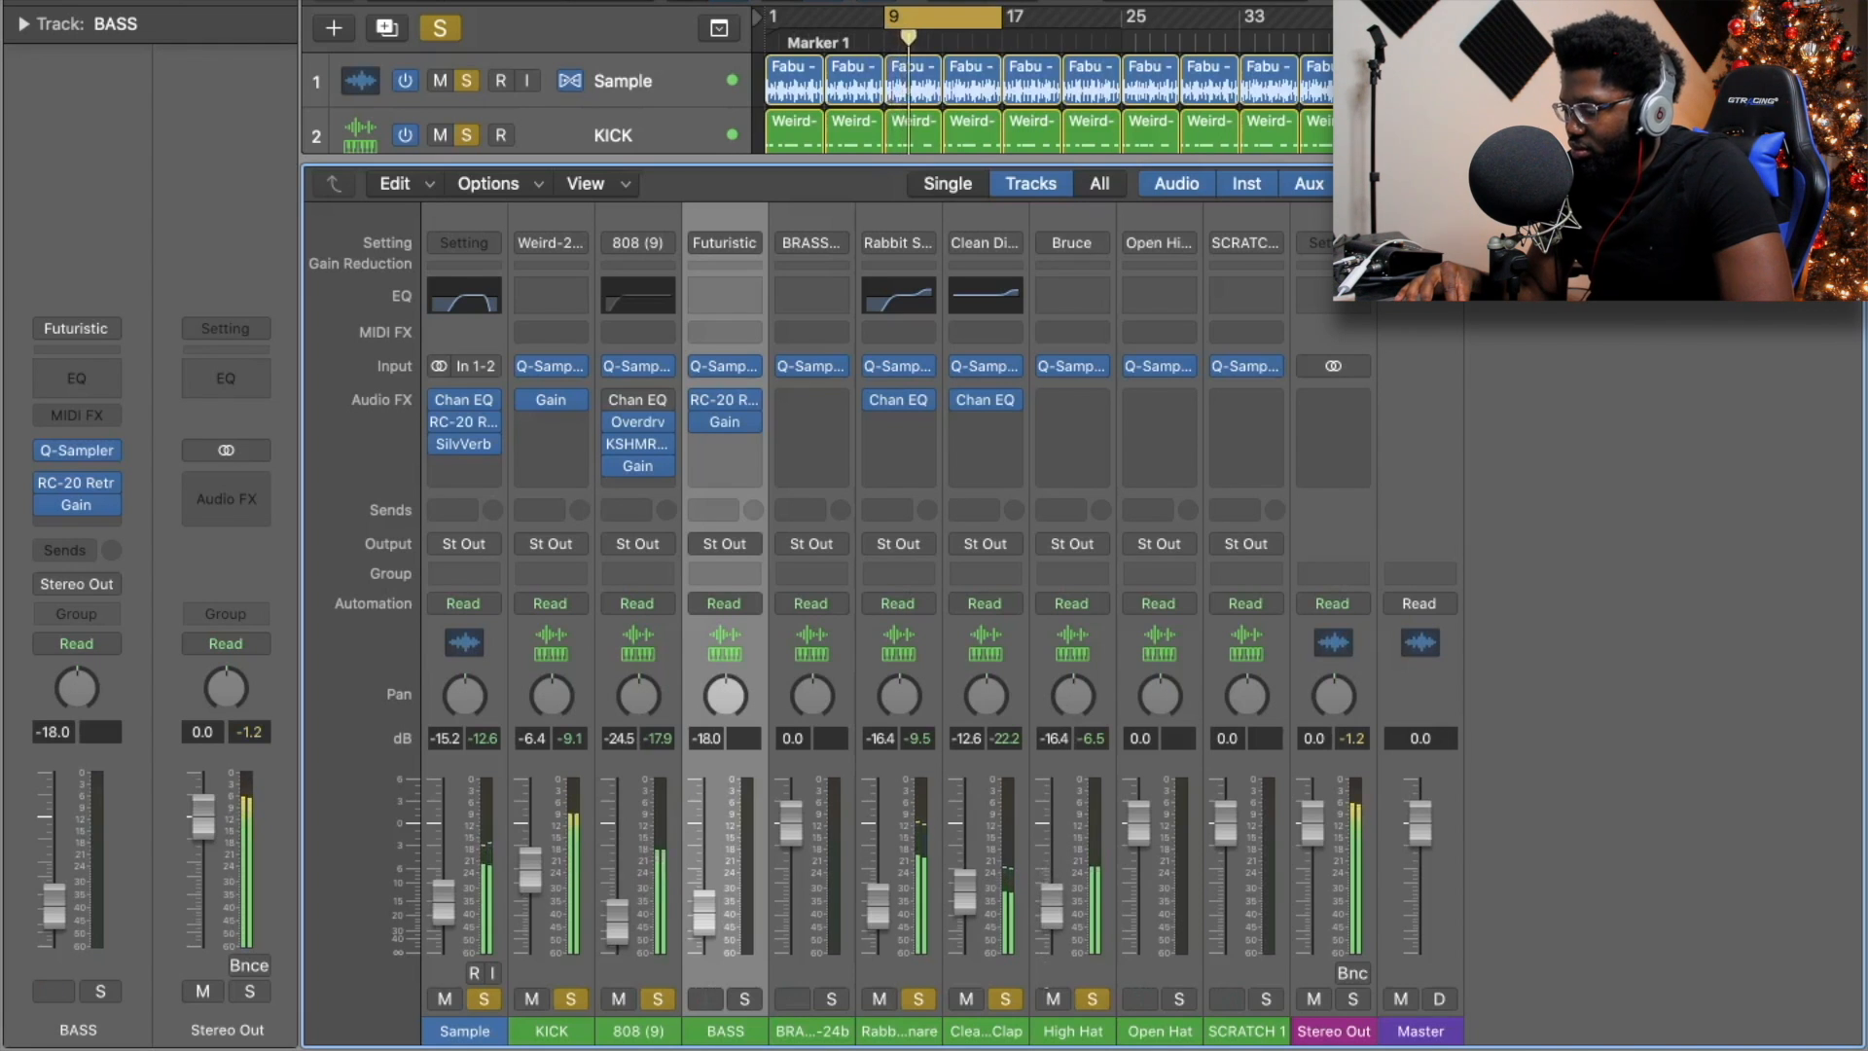
click(1073, 295)
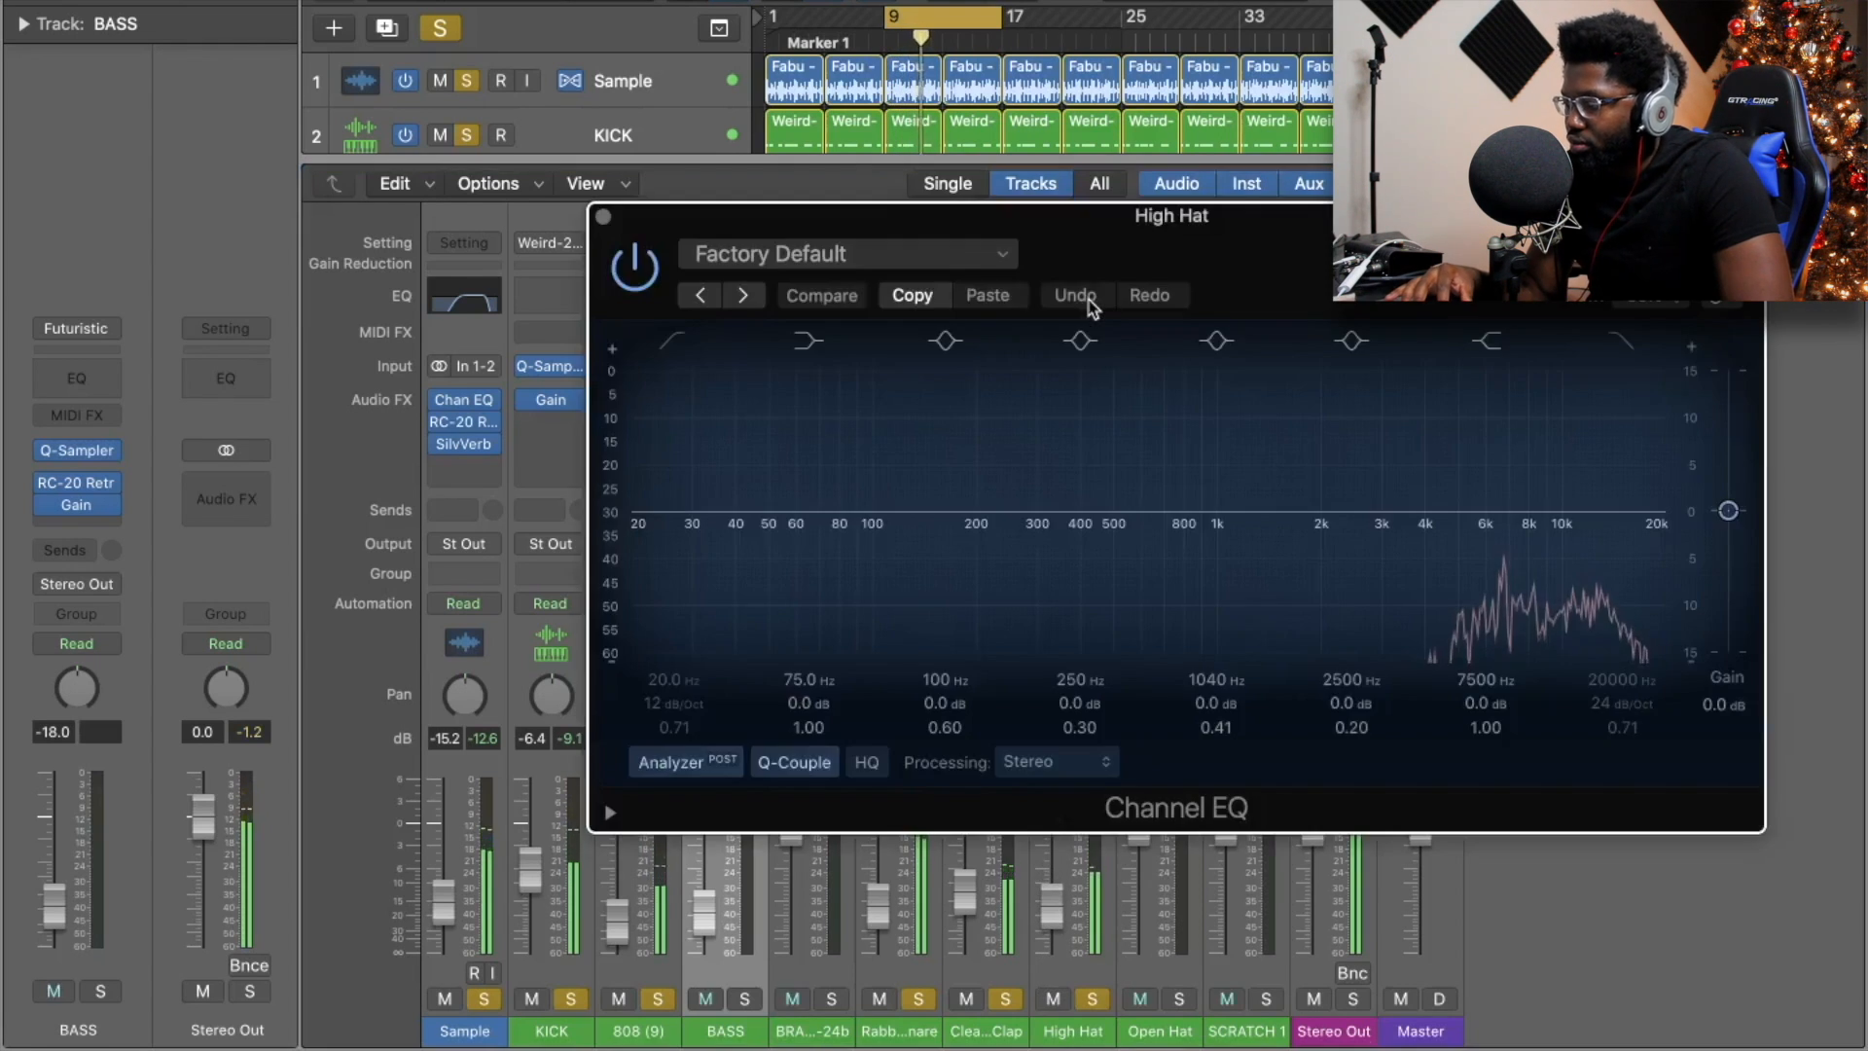
drag(1561, 503, 1560, 461)
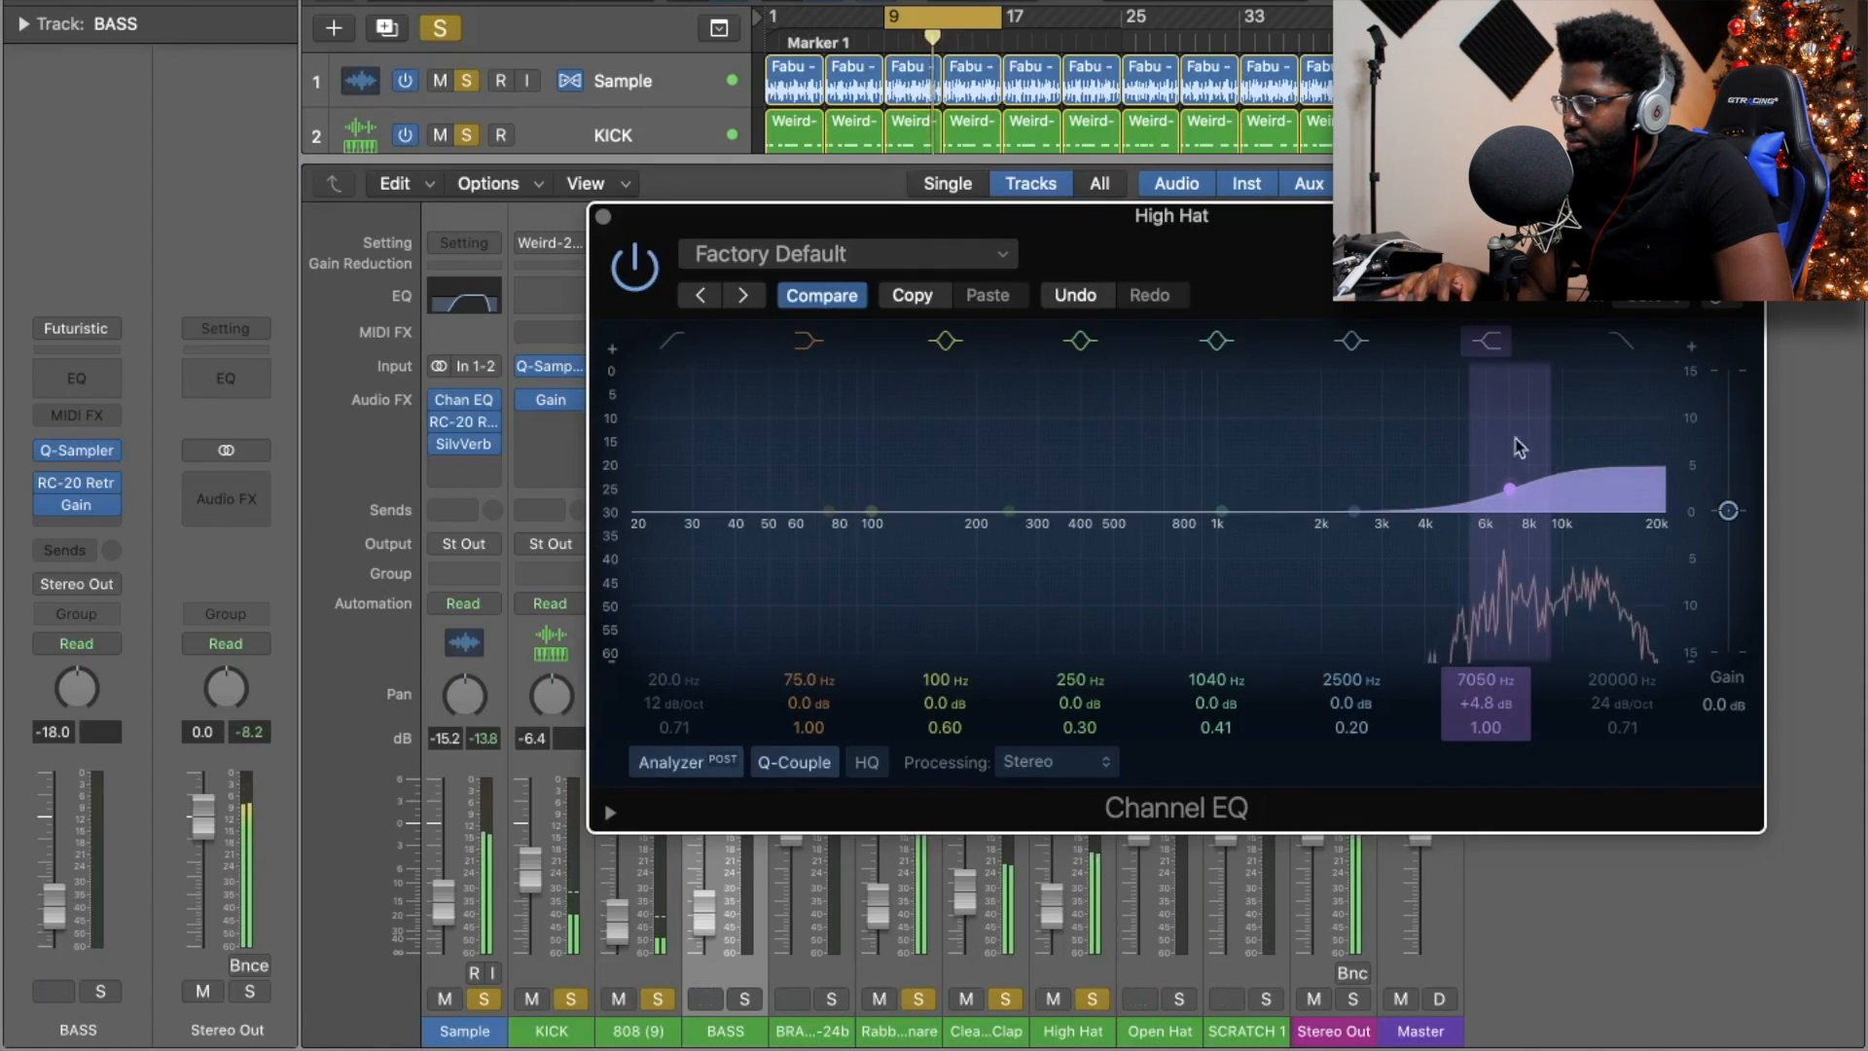
click(603, 216)
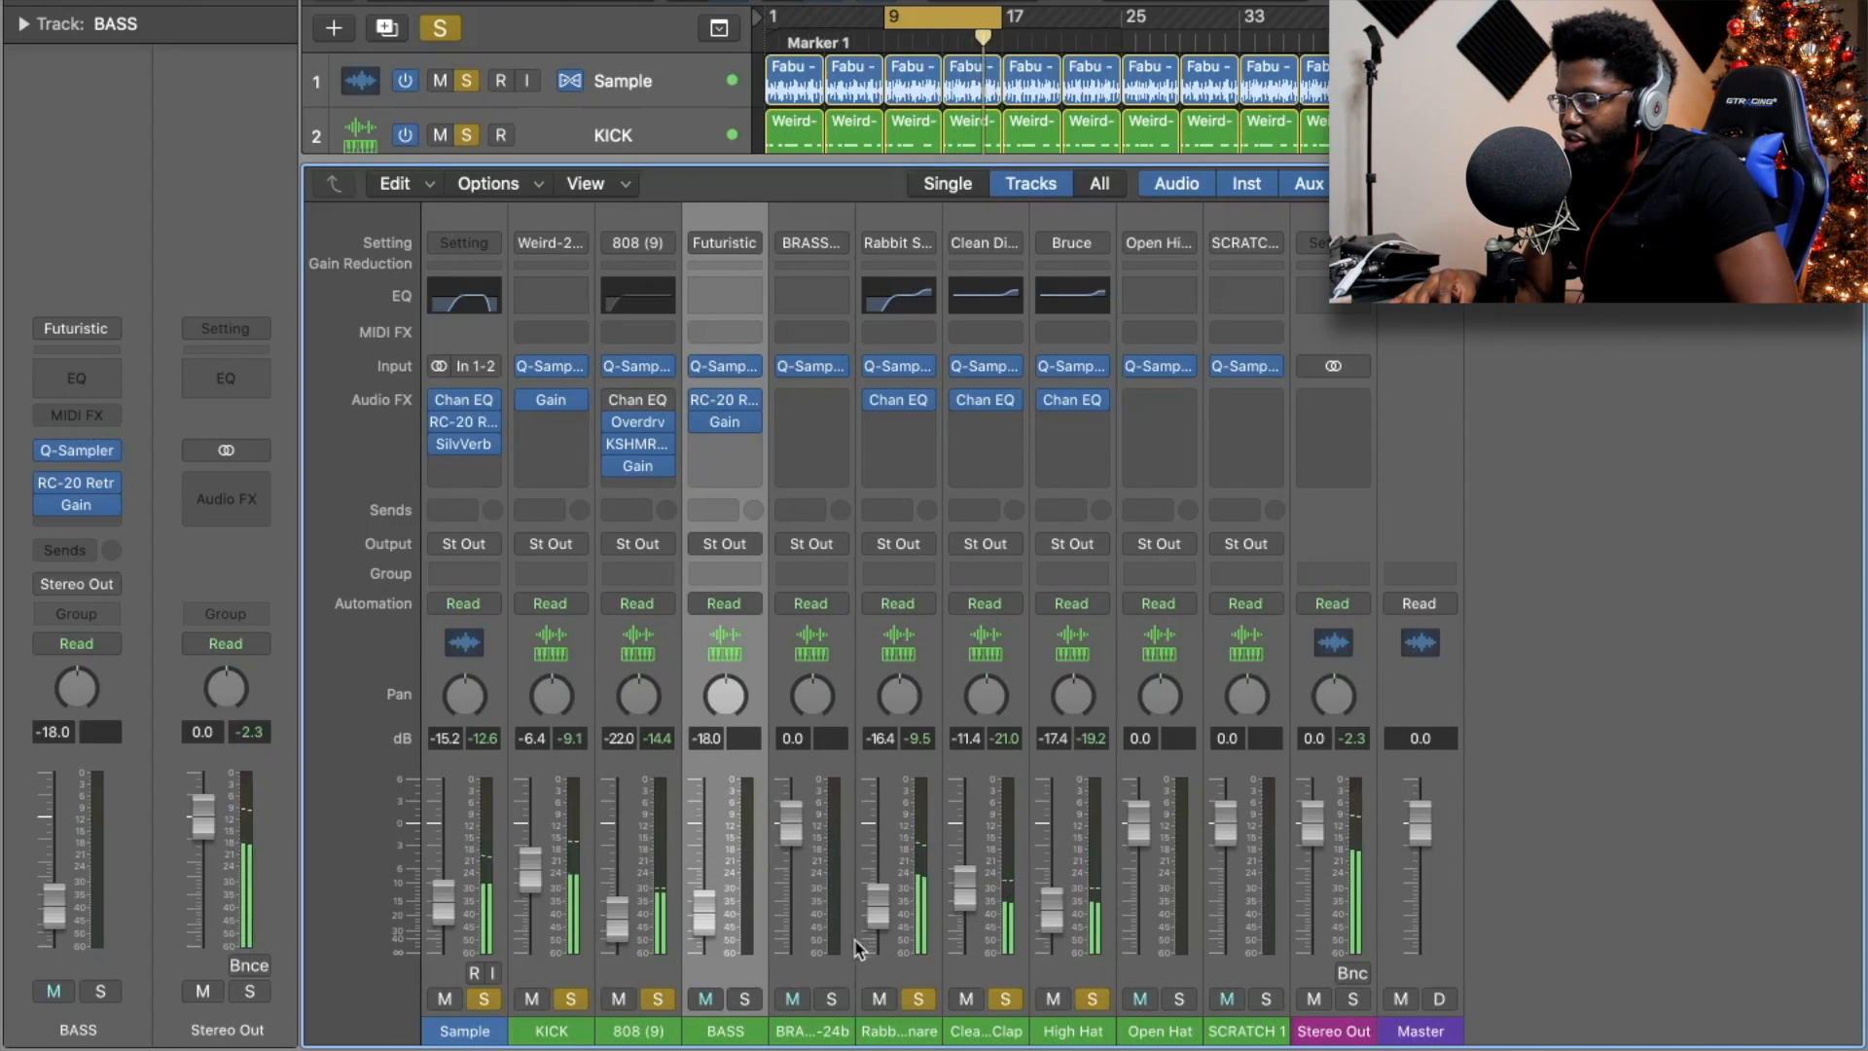
Solo BRASS STAB-24b and unsolo the Kick, 808 and Rabbit Snare tracks.
click(830, 999)
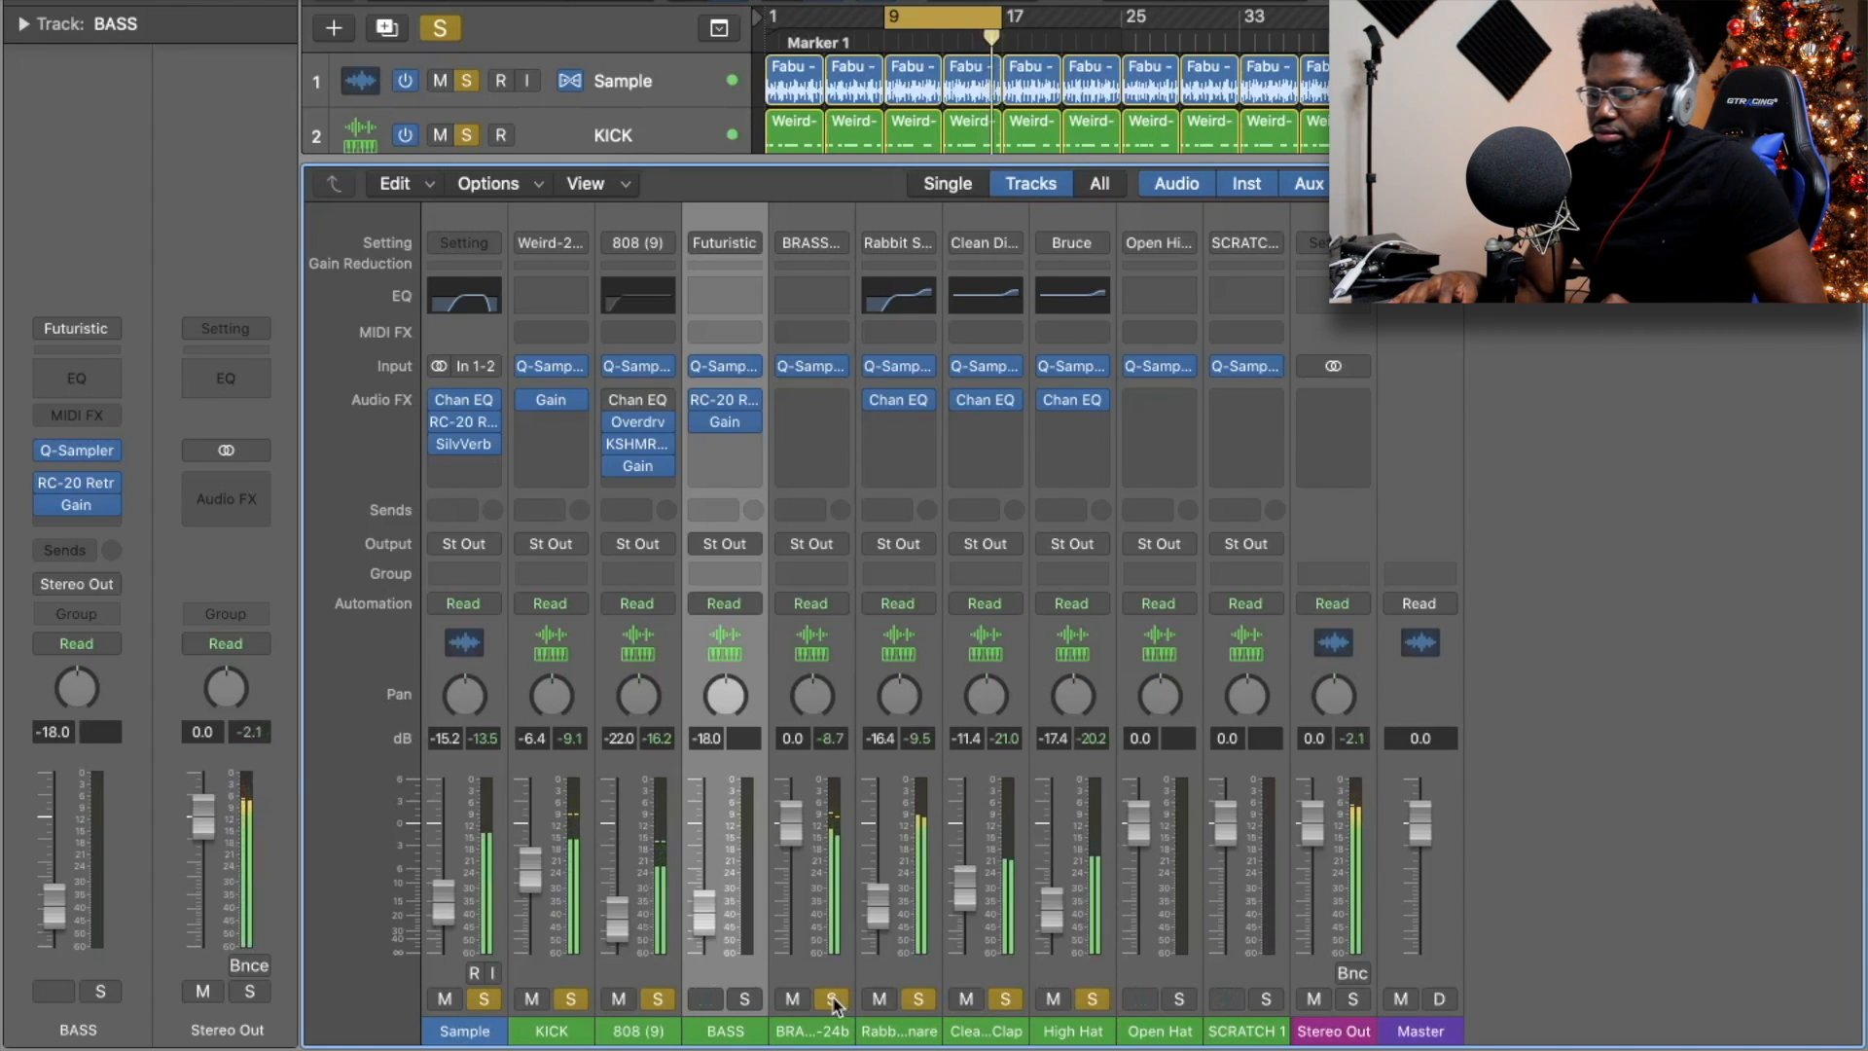
click(658, 999)
click(571, 999)
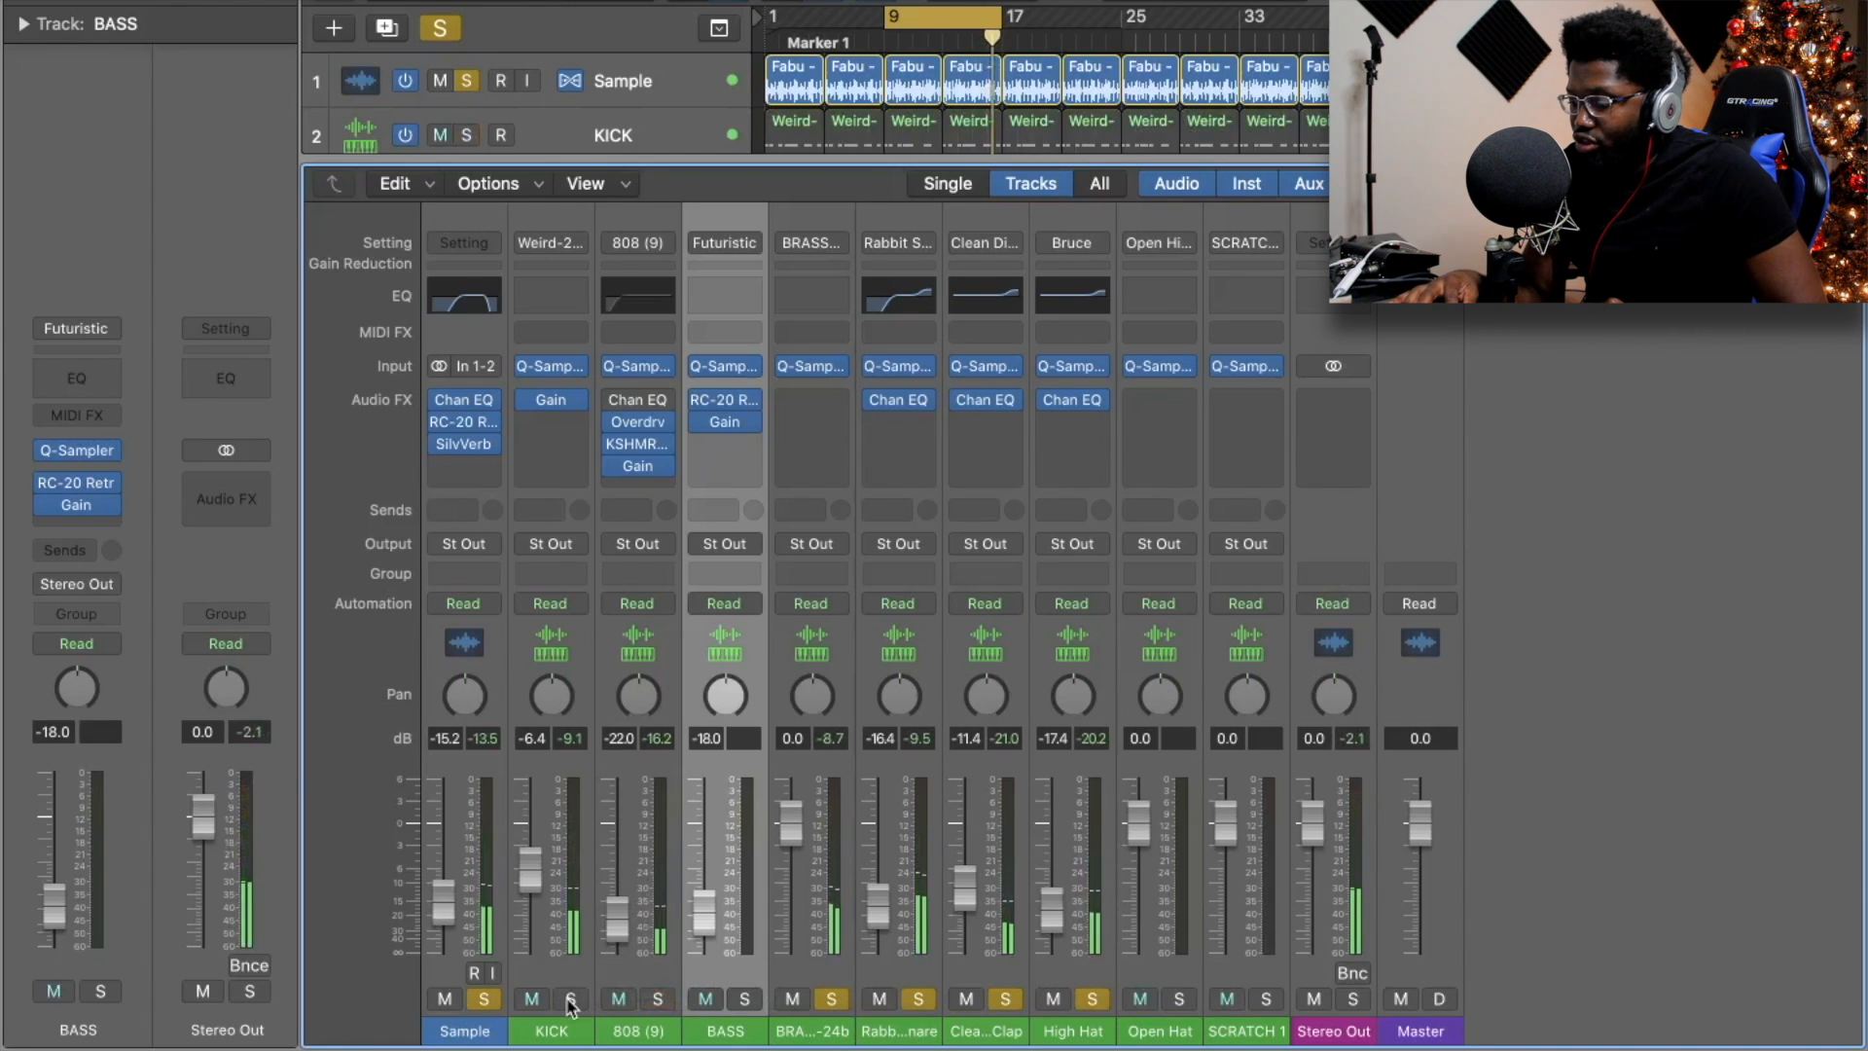
click(831, 999)
click(919, 999)
click(831, 999)
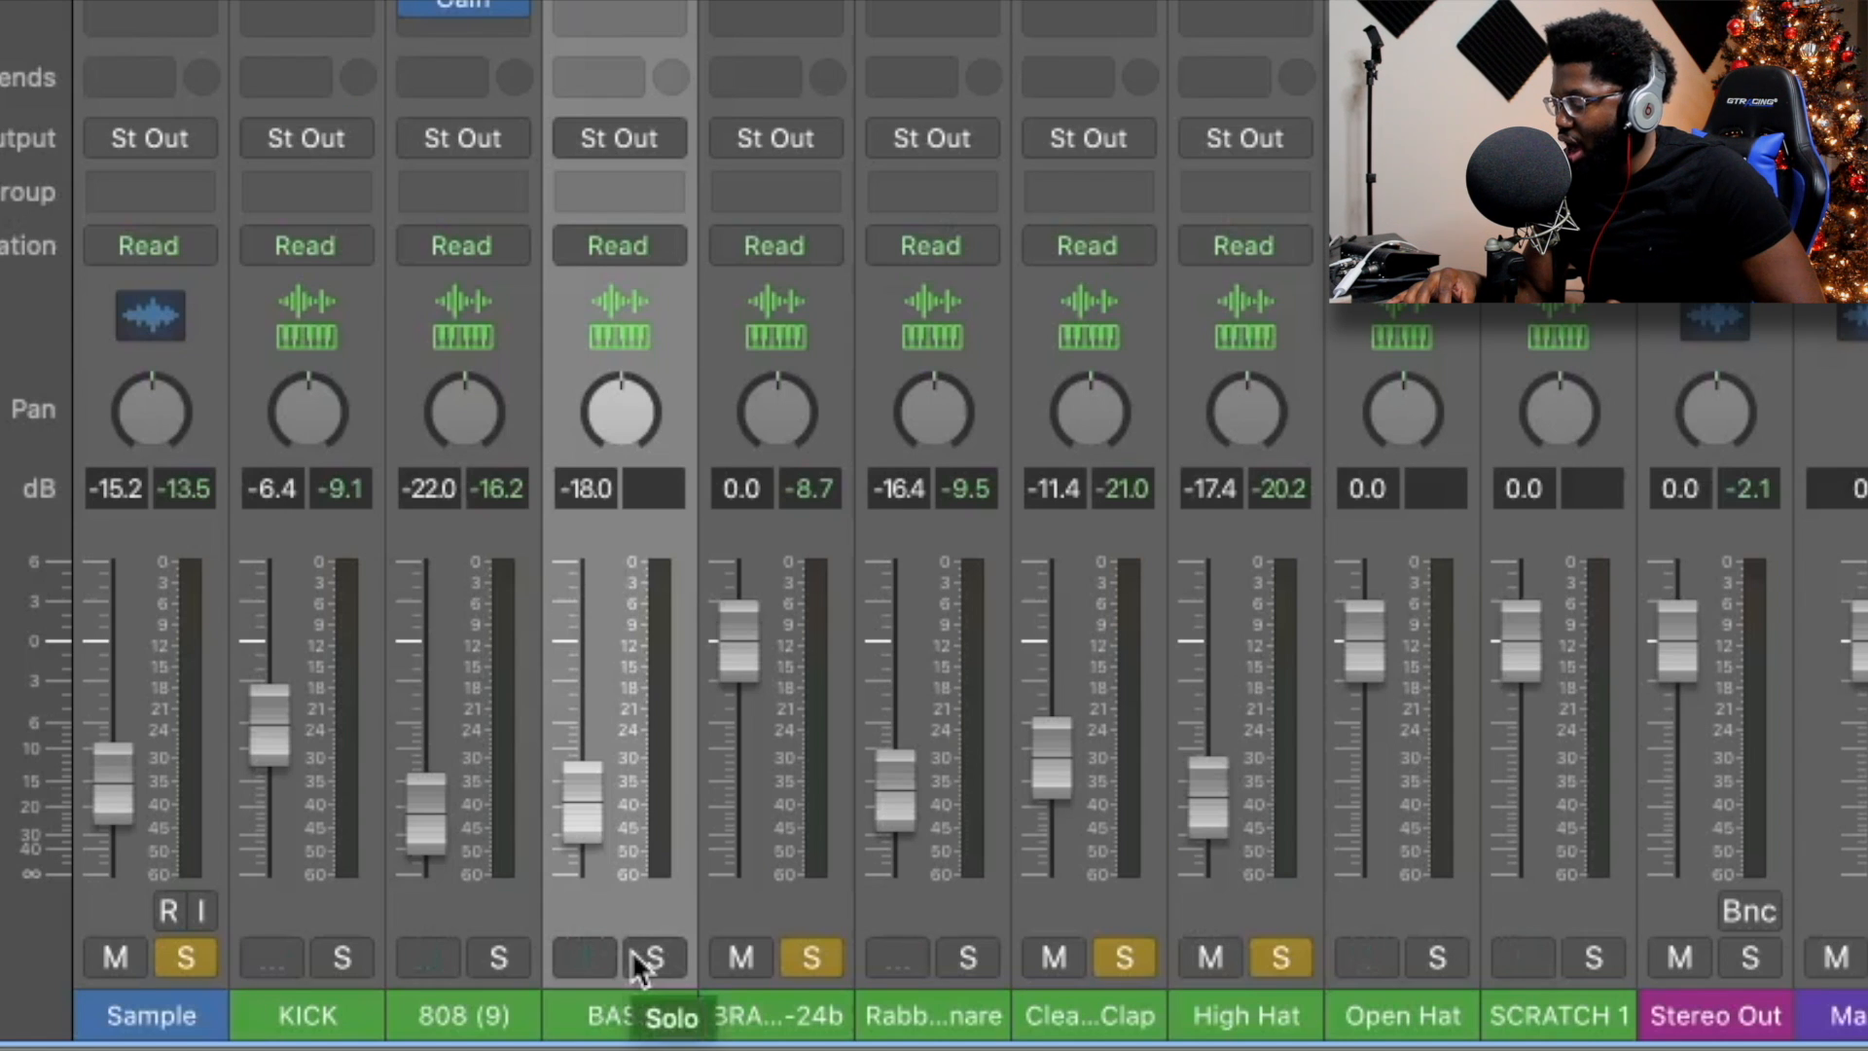
Lower the brass fader to -15.0 dB and add a Channel EQ low cut near 190 Hz.
drag(739, 644, 740, 781)
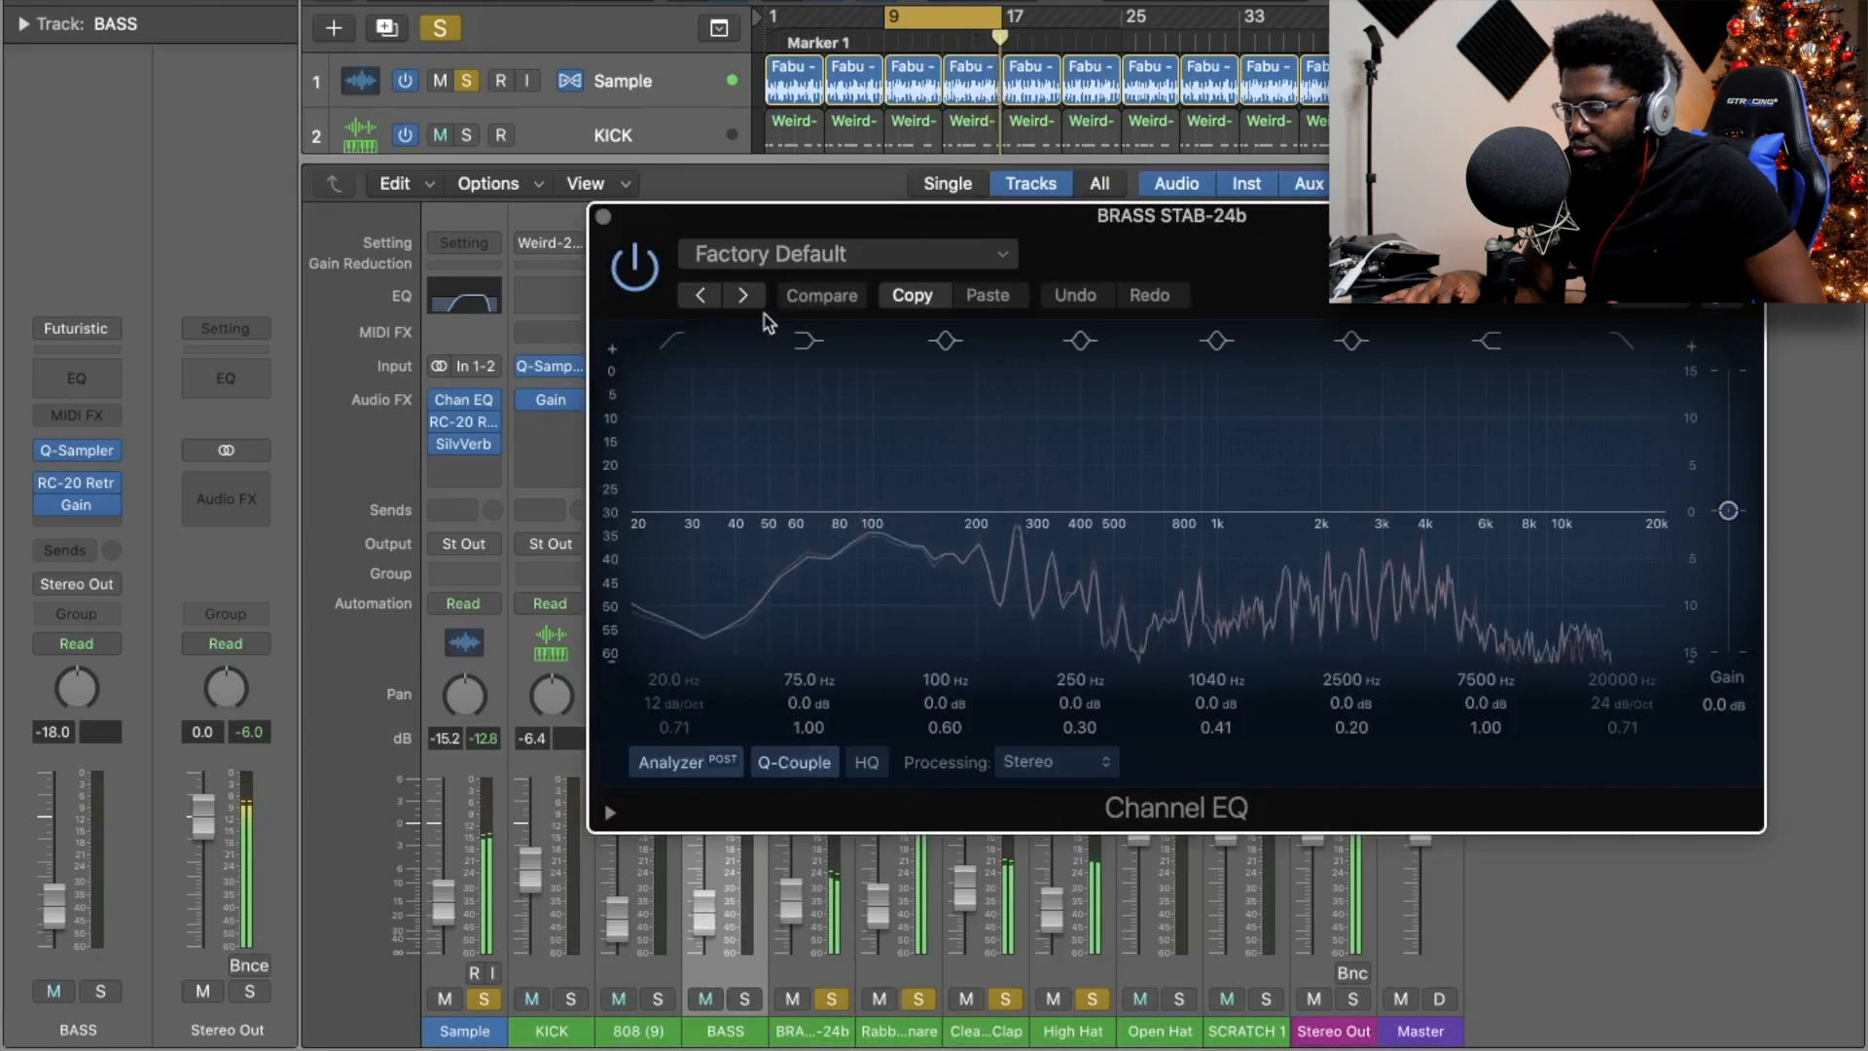
click(672, 340)
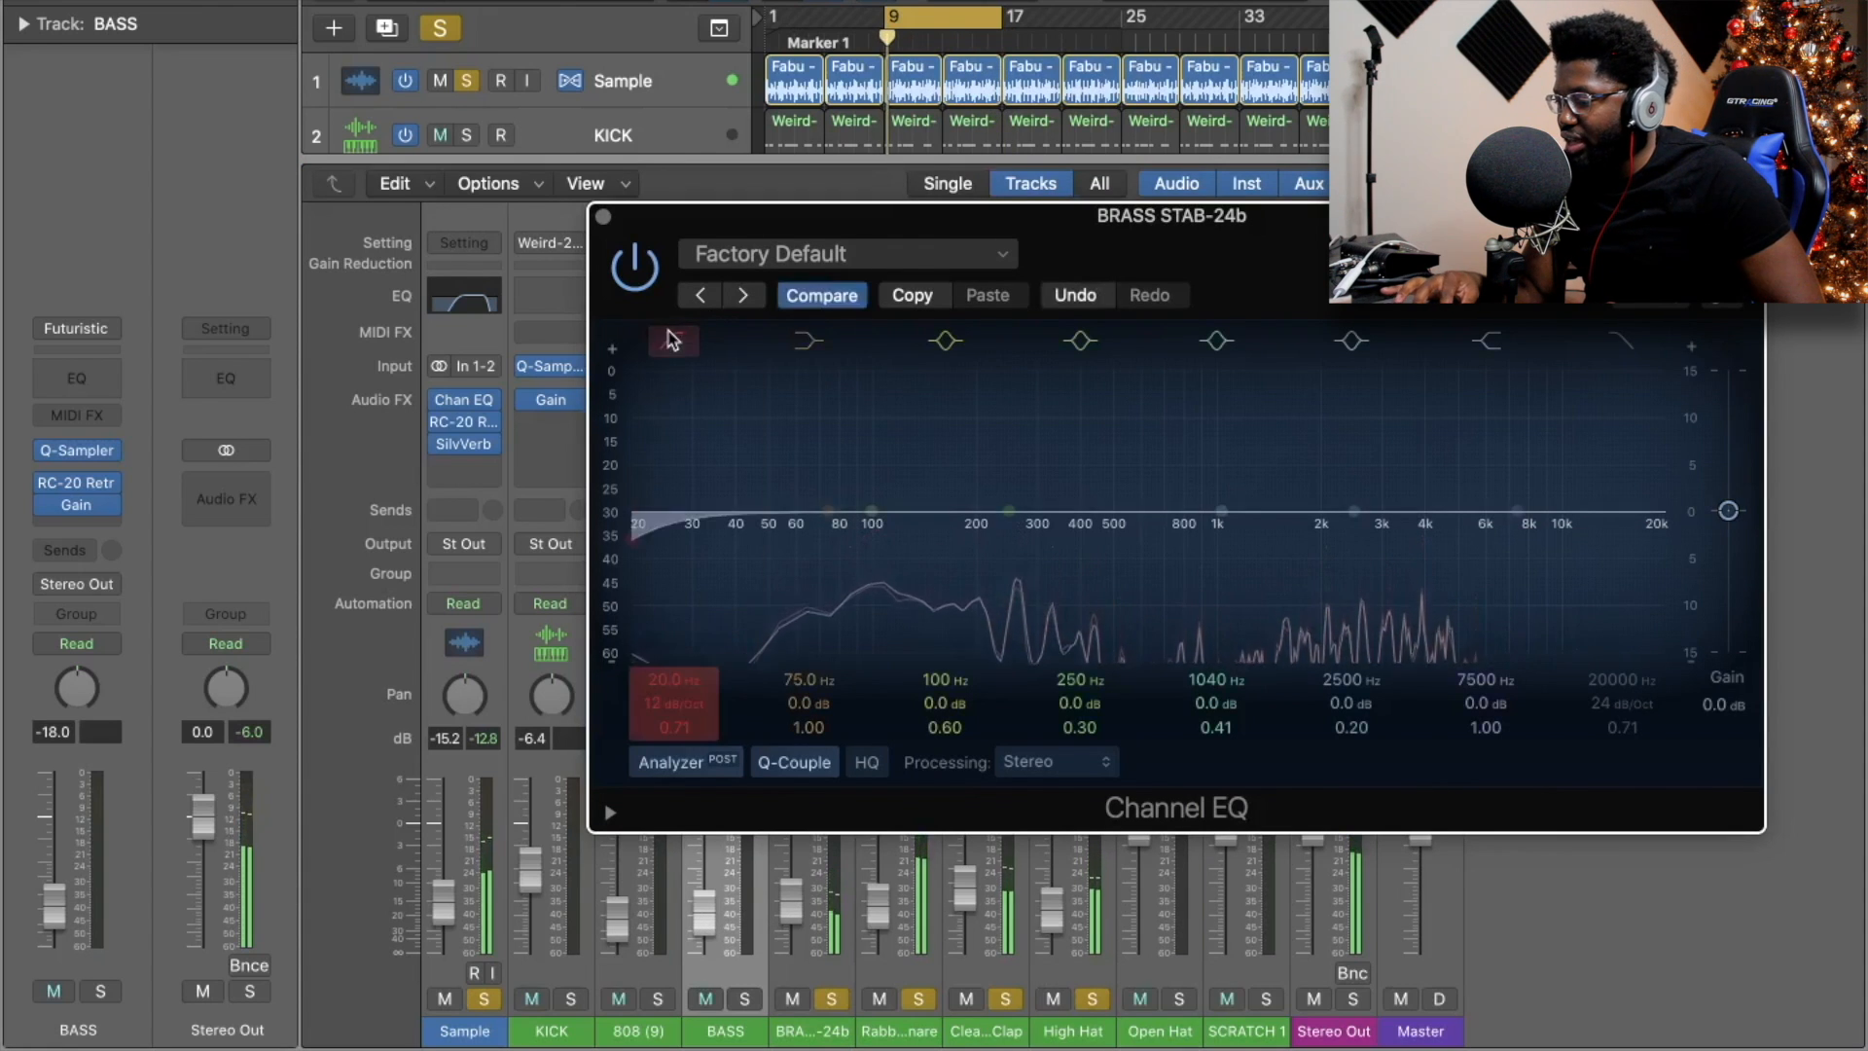
drag(666, 474, 875, 479)
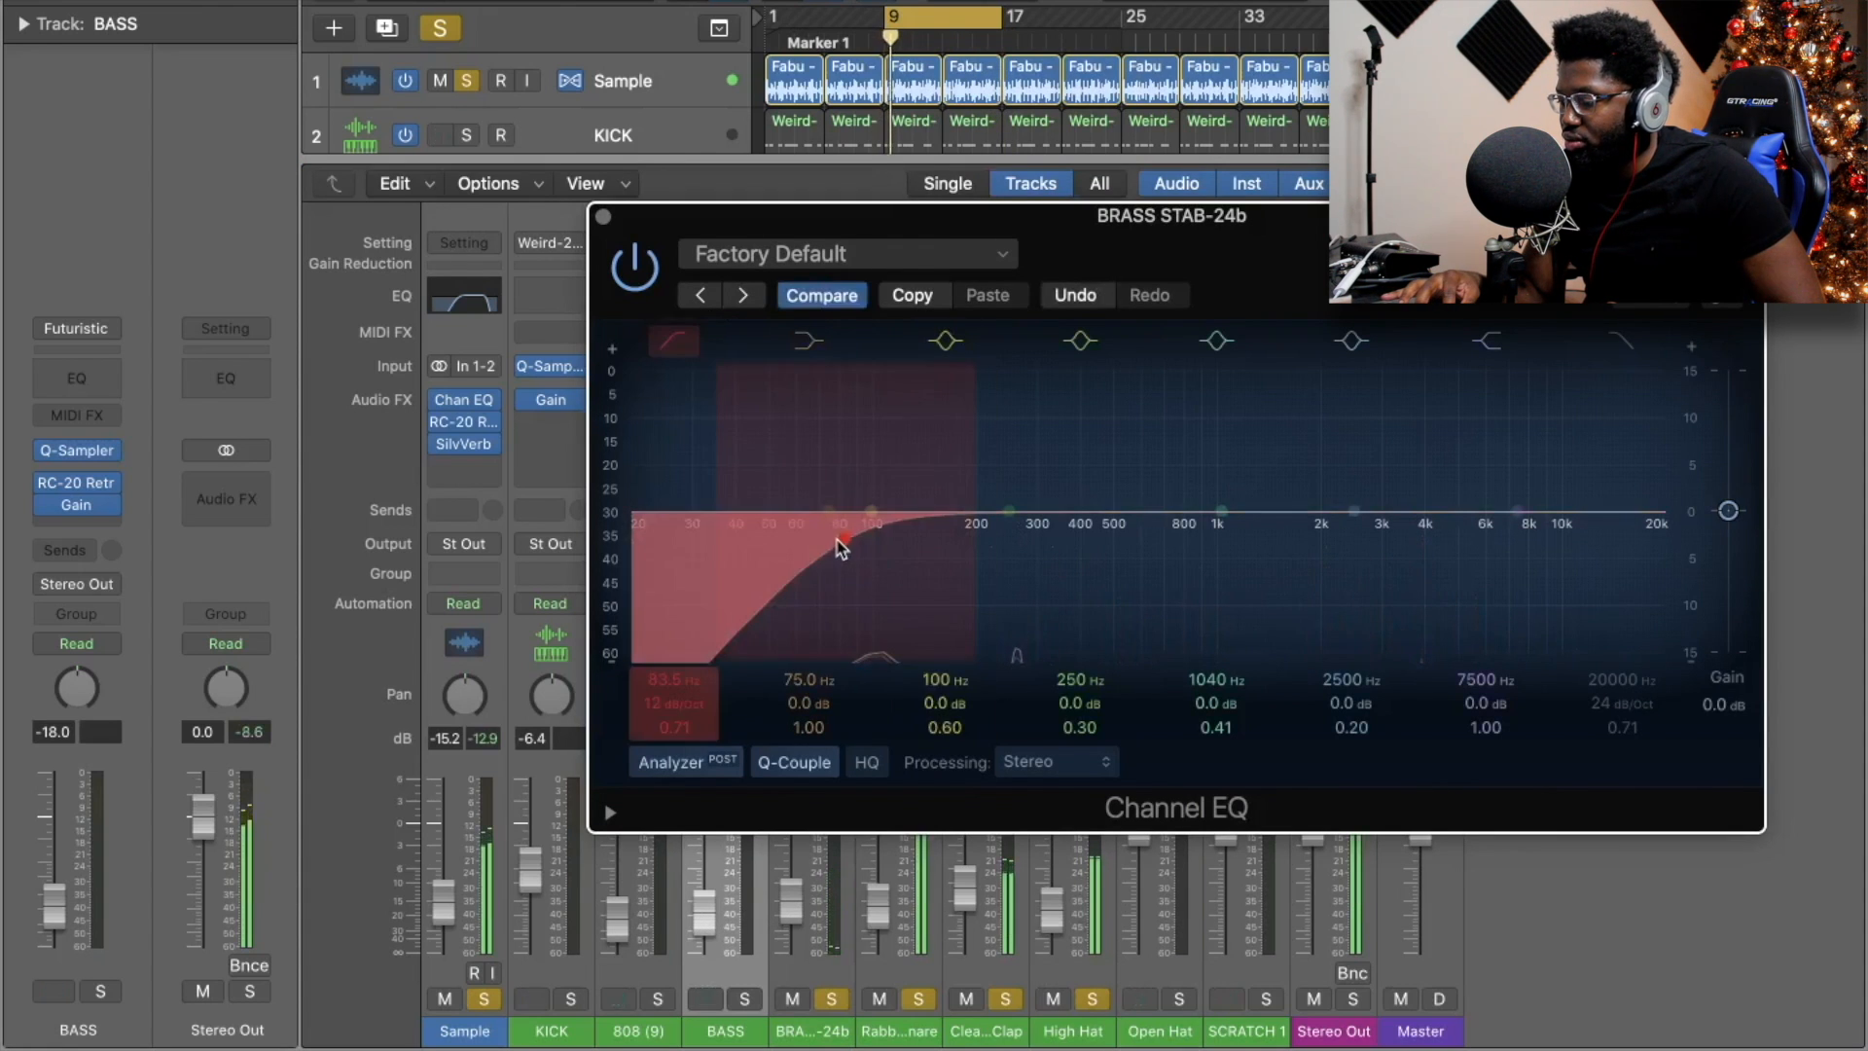
drag(842, 547, 963, 543)
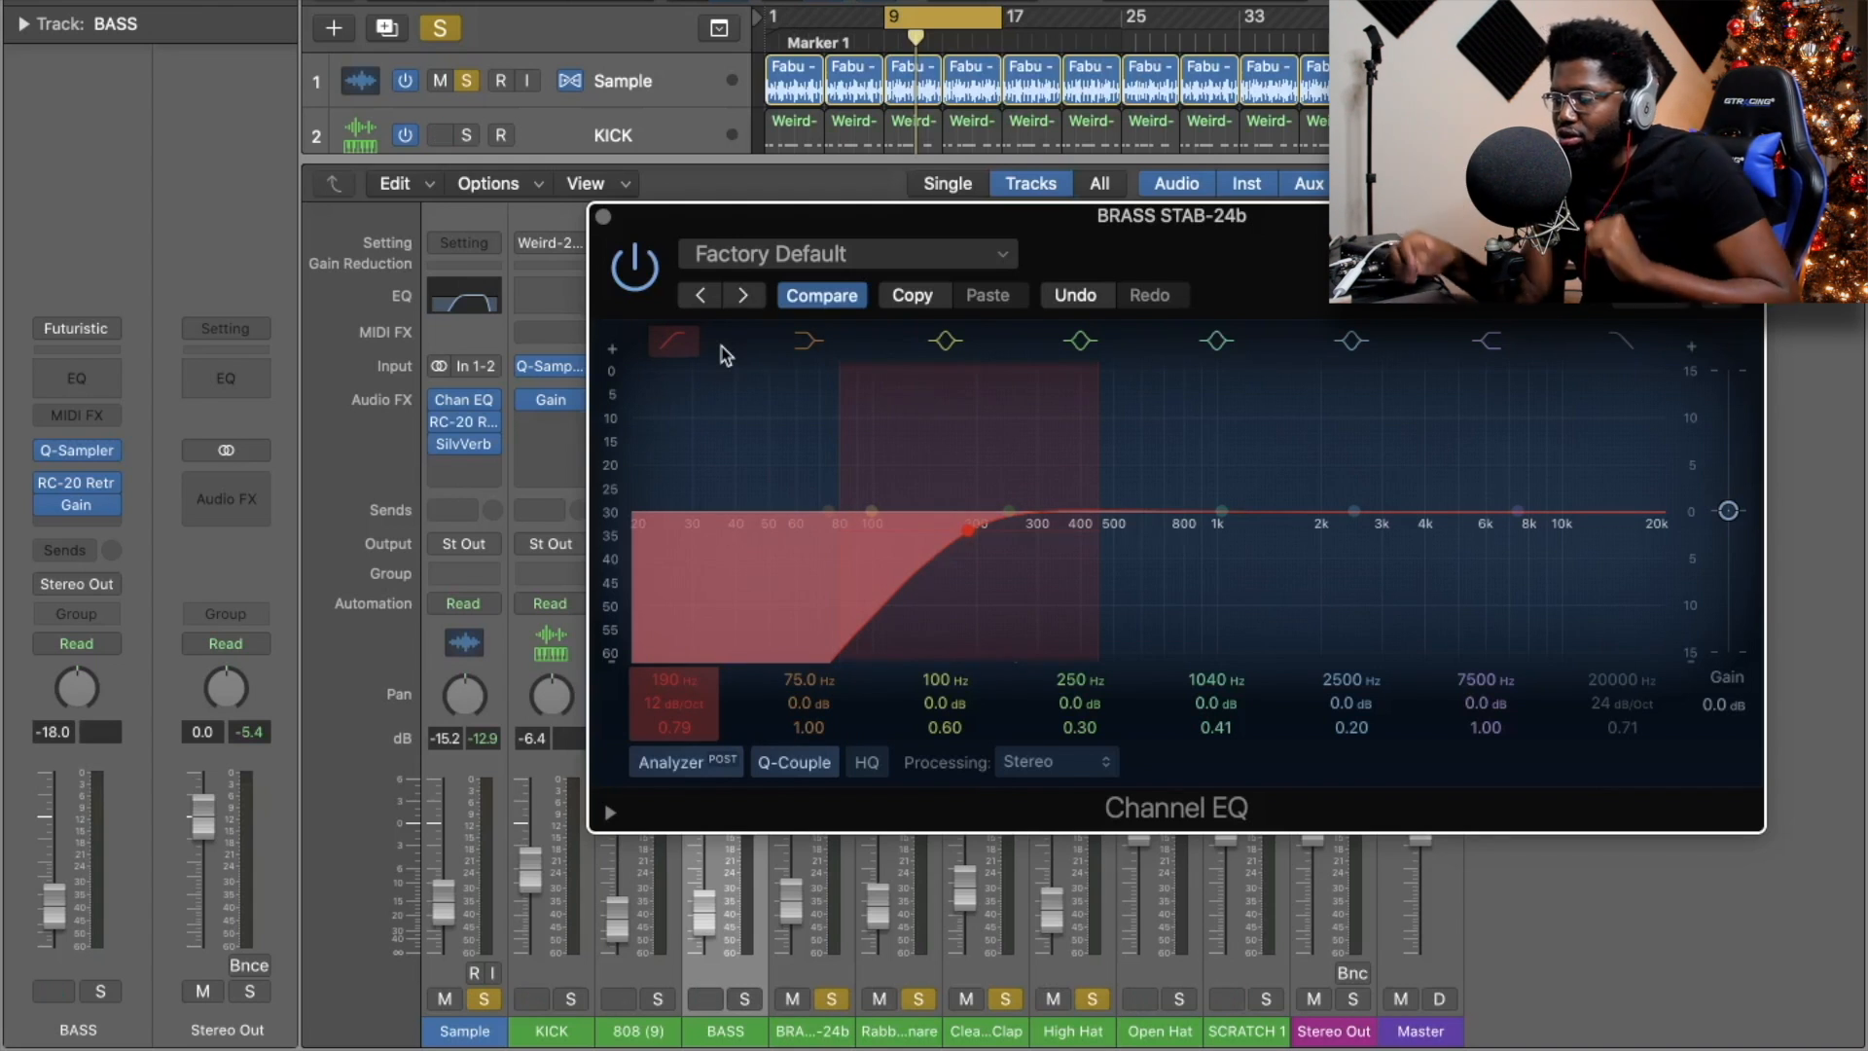
click(604, 217)
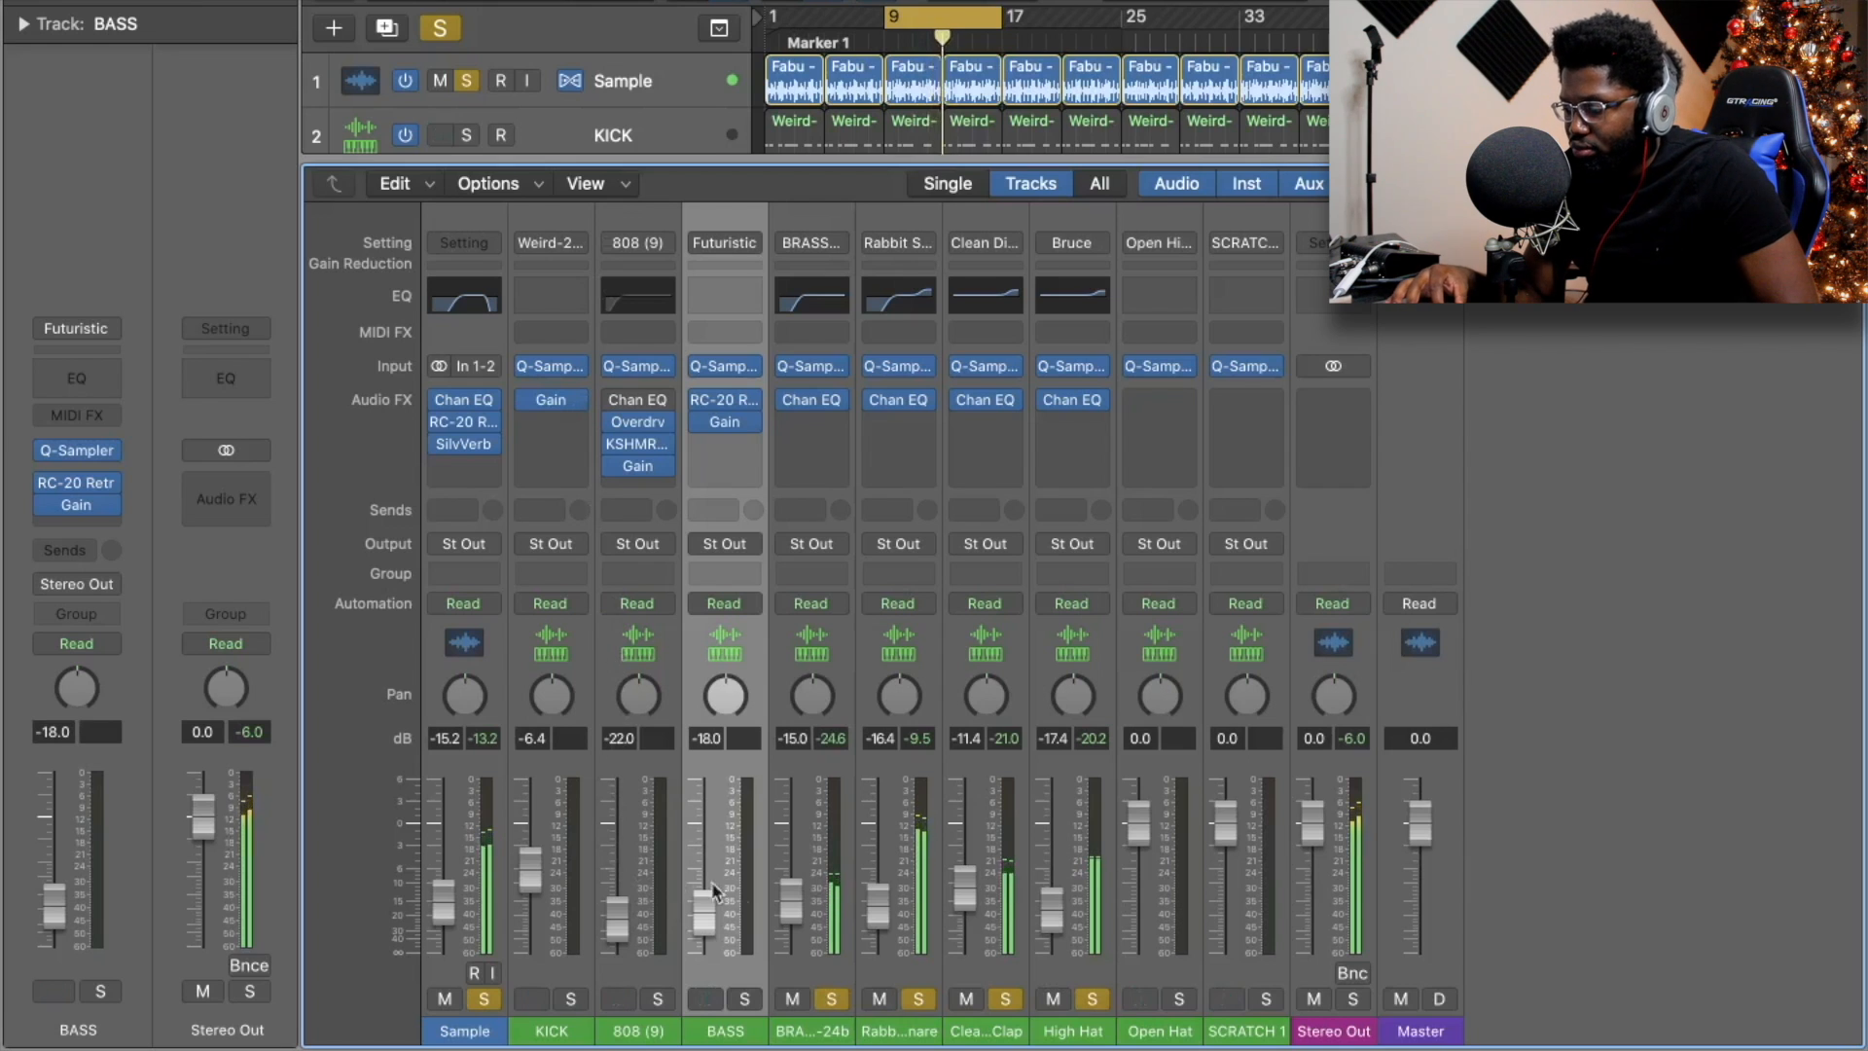
Re-solo the Kick track and pan the Stereo Out to +63.
click(569, 1000)
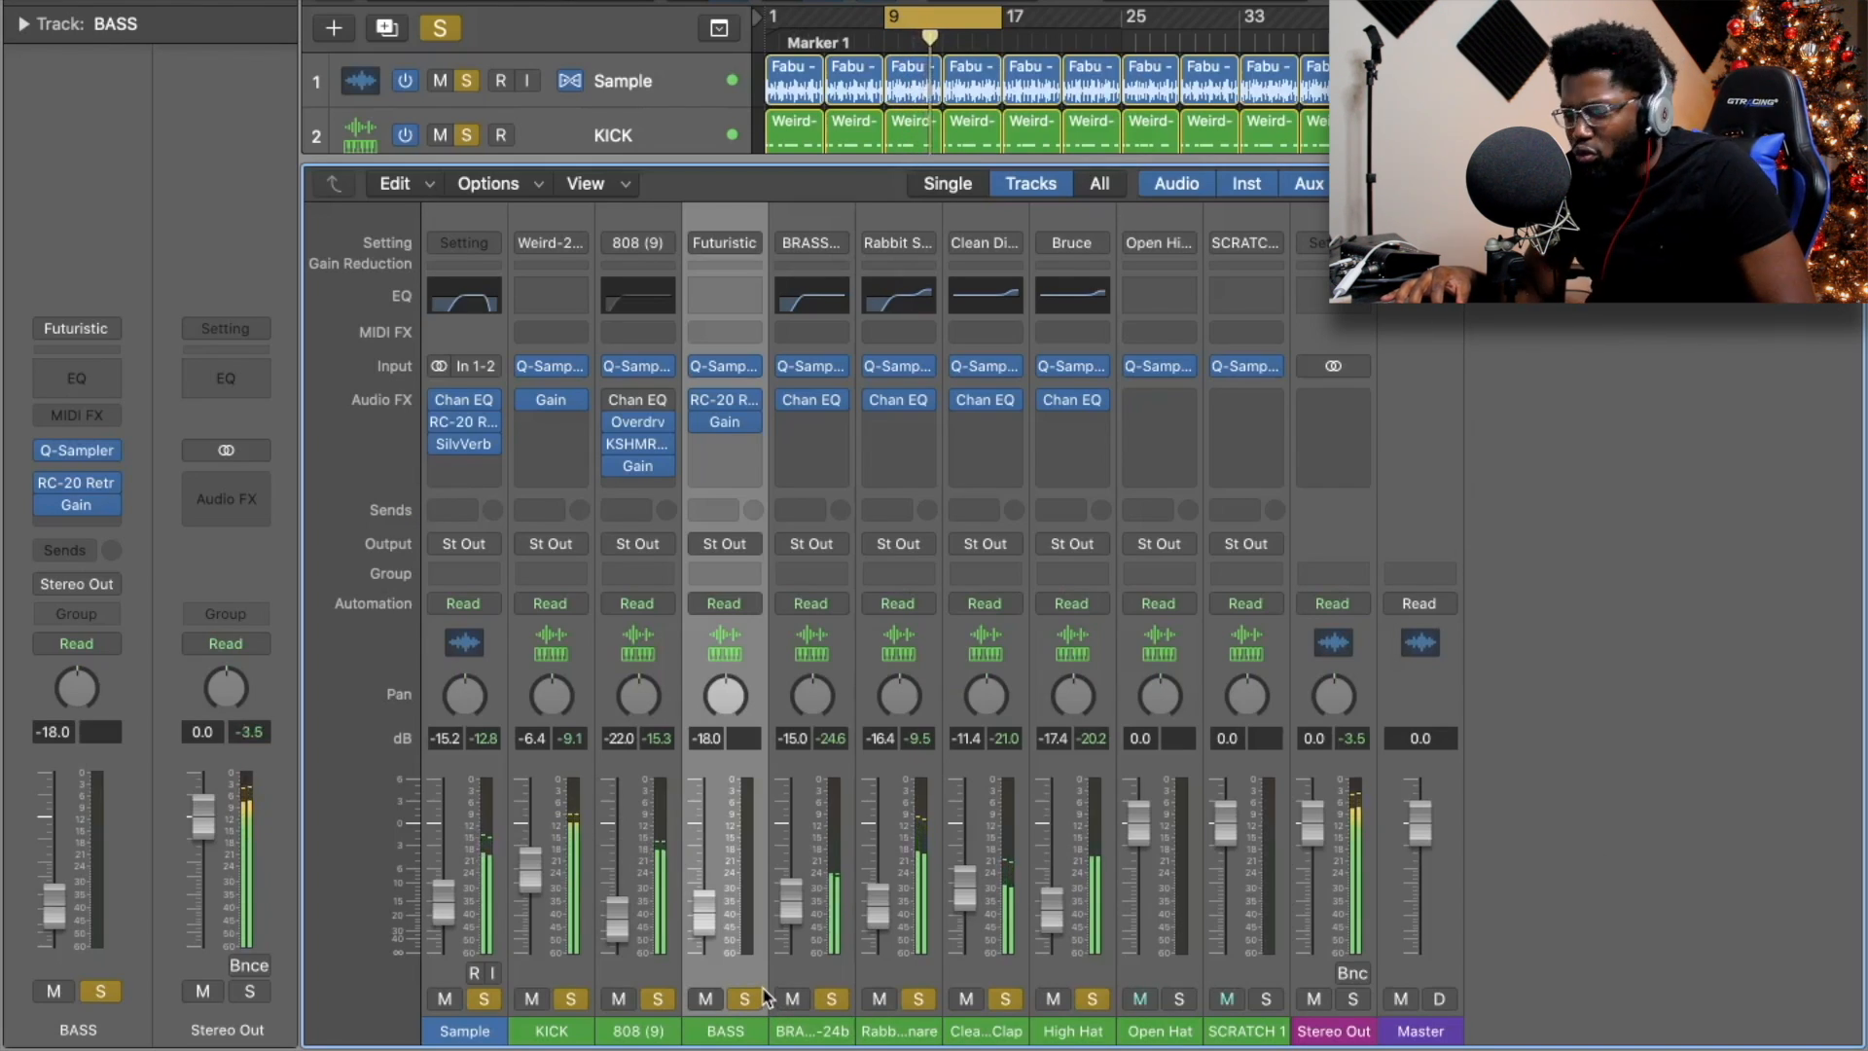
drag(224, 702, 223, 652)
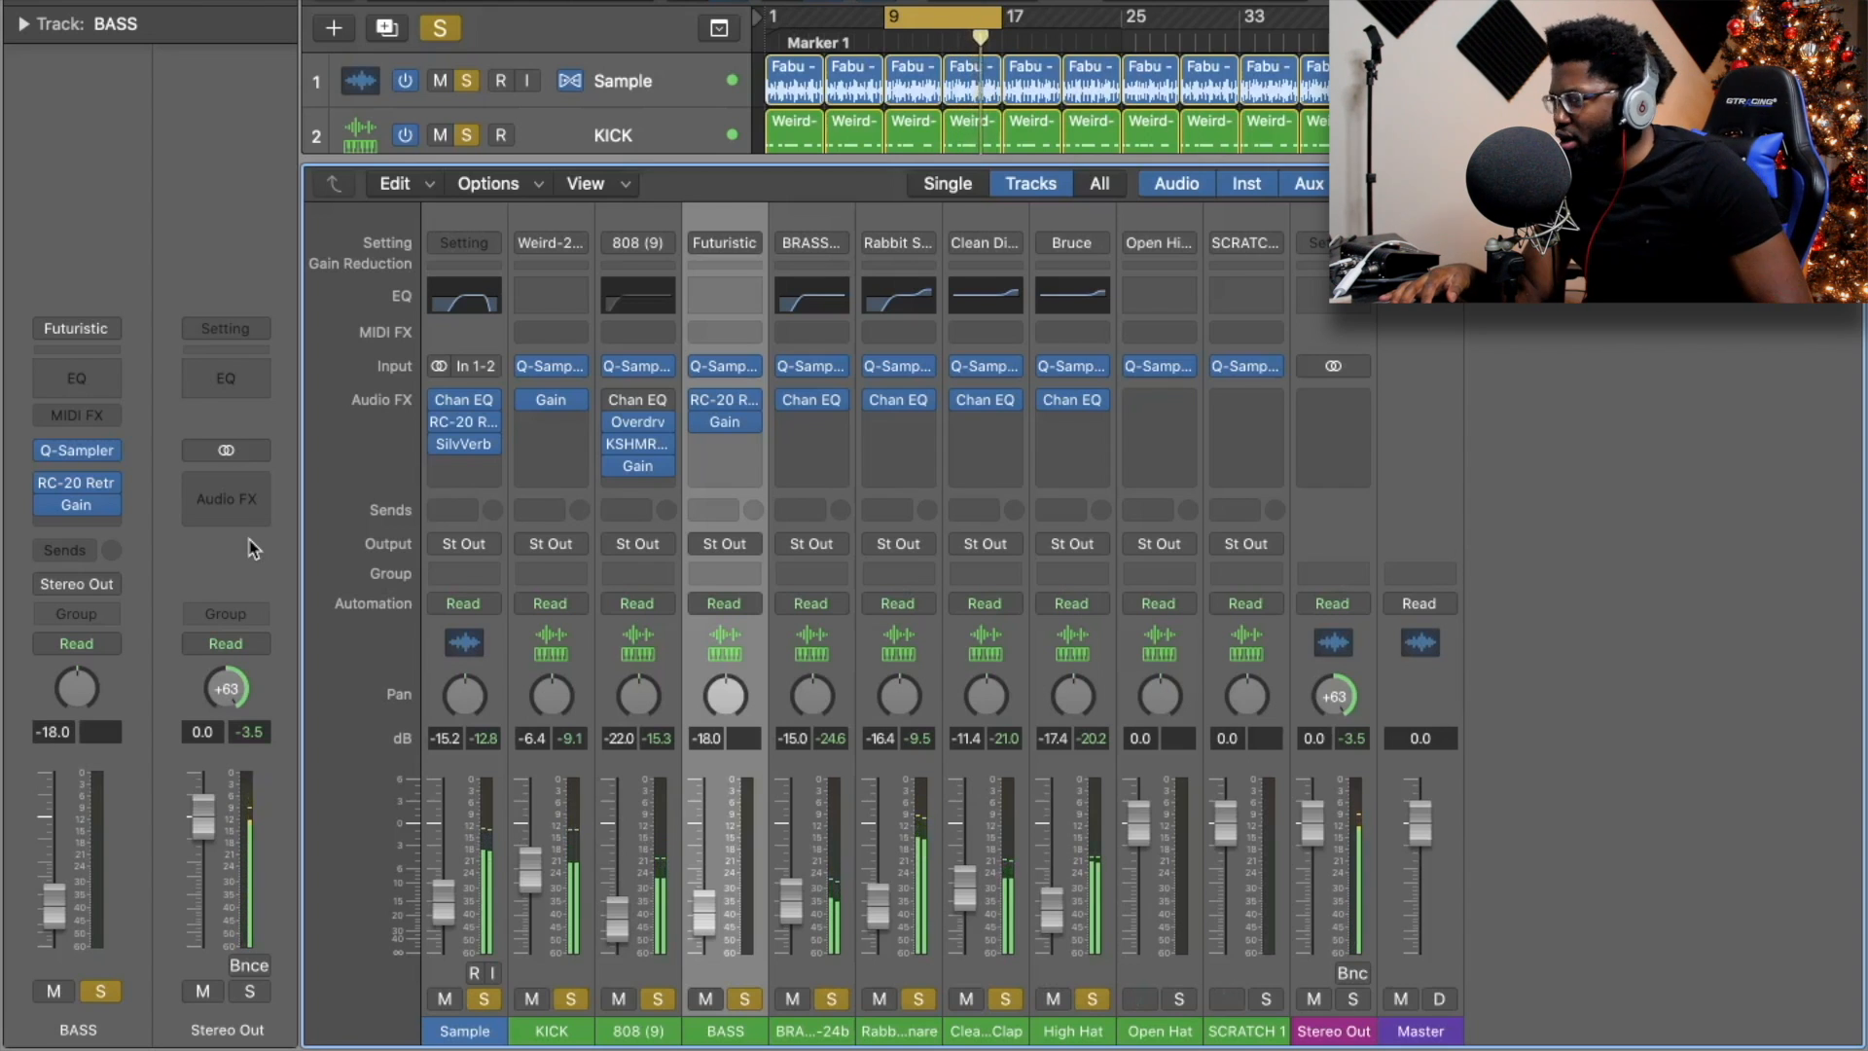
Recentre the Stereo Out pan, solo Open Hat, and unsolo 808 through High Hat.
alt+click(218, 692)
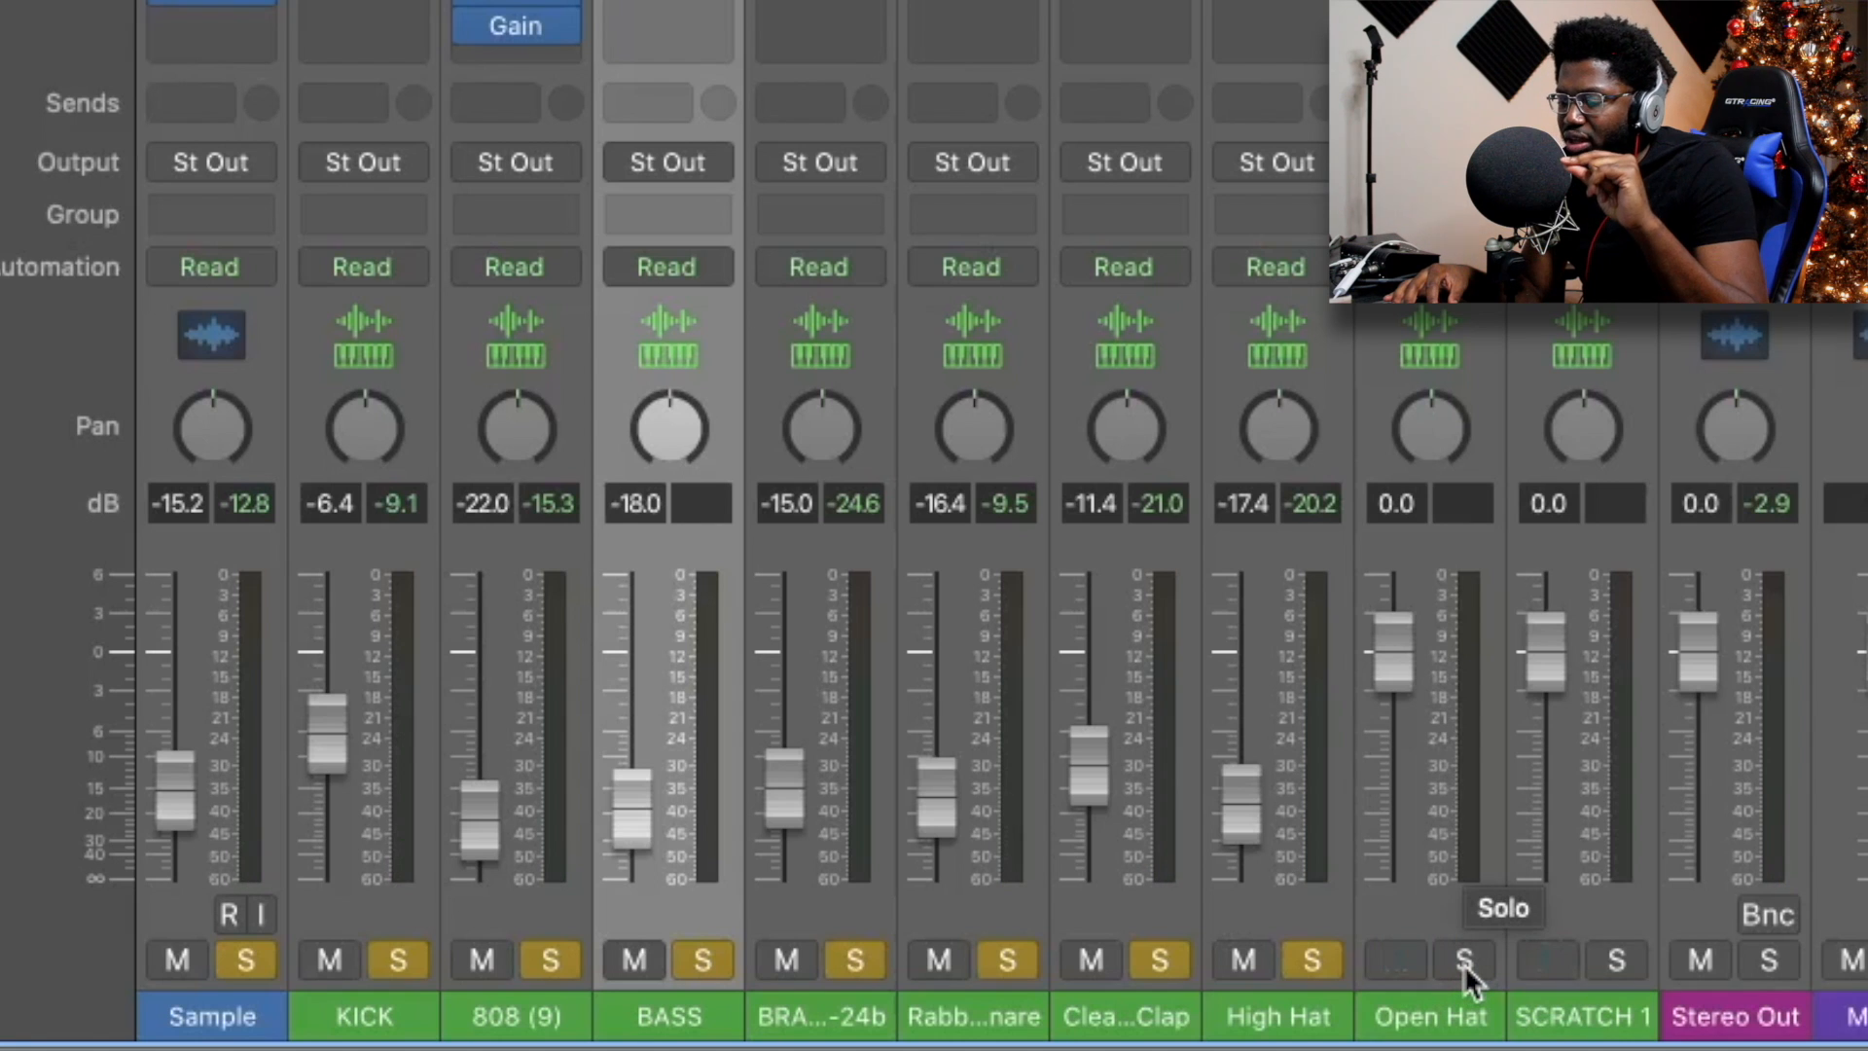
click(1463, 960)
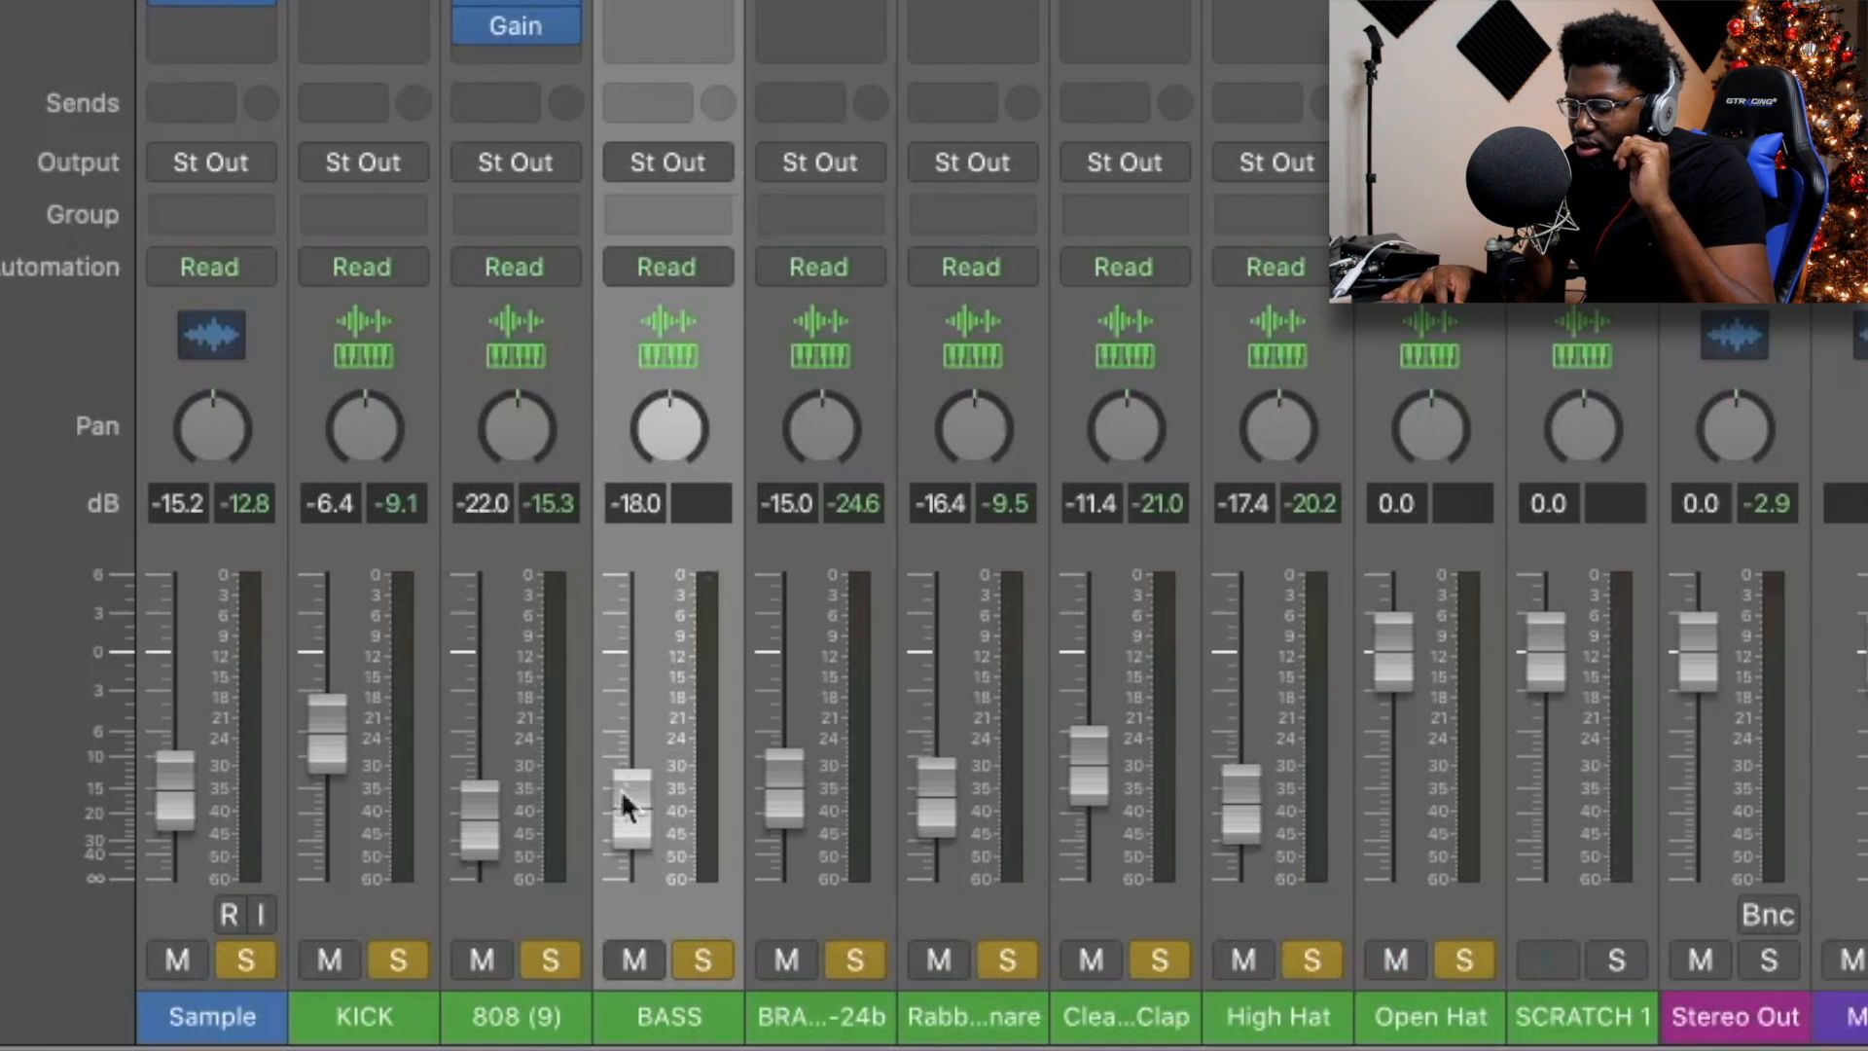
drag(550, 960, 1254, 1002)
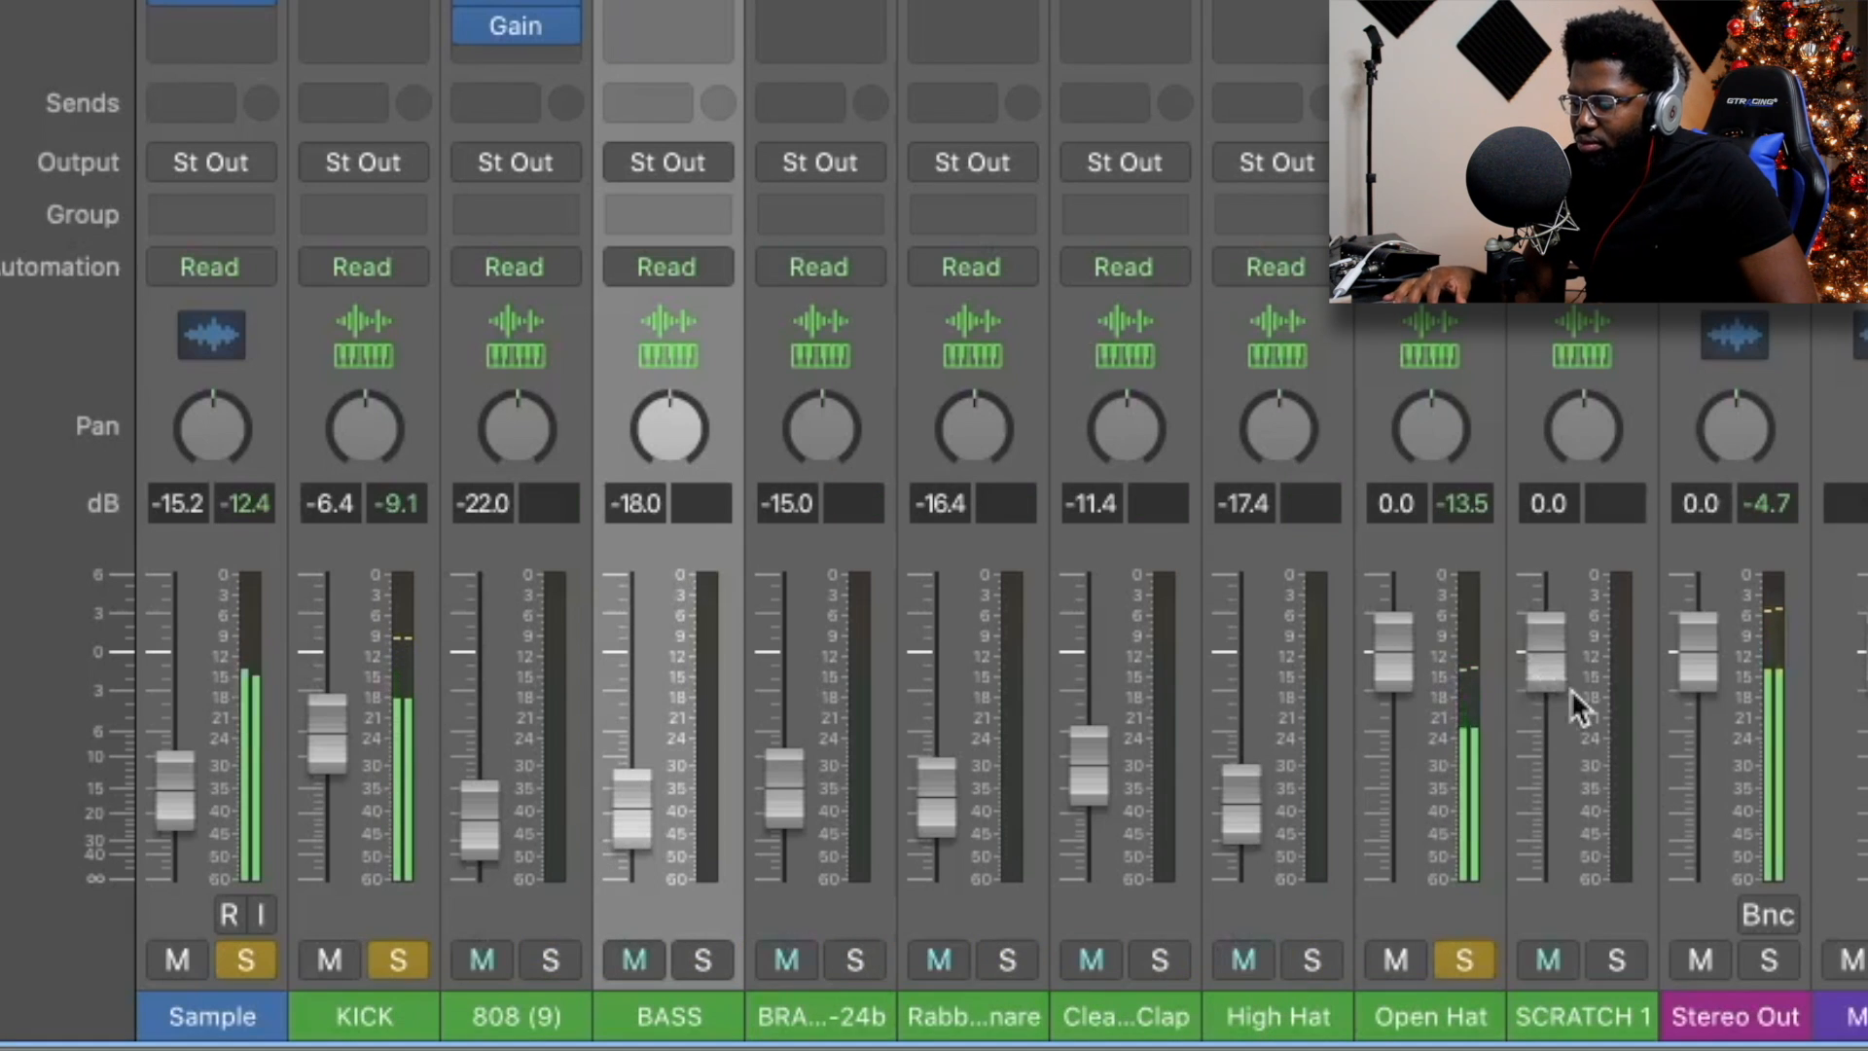
Pull the Open Hat fader down to roughly -15 dB or lower.
drag(1403, 654, 1407, 856)
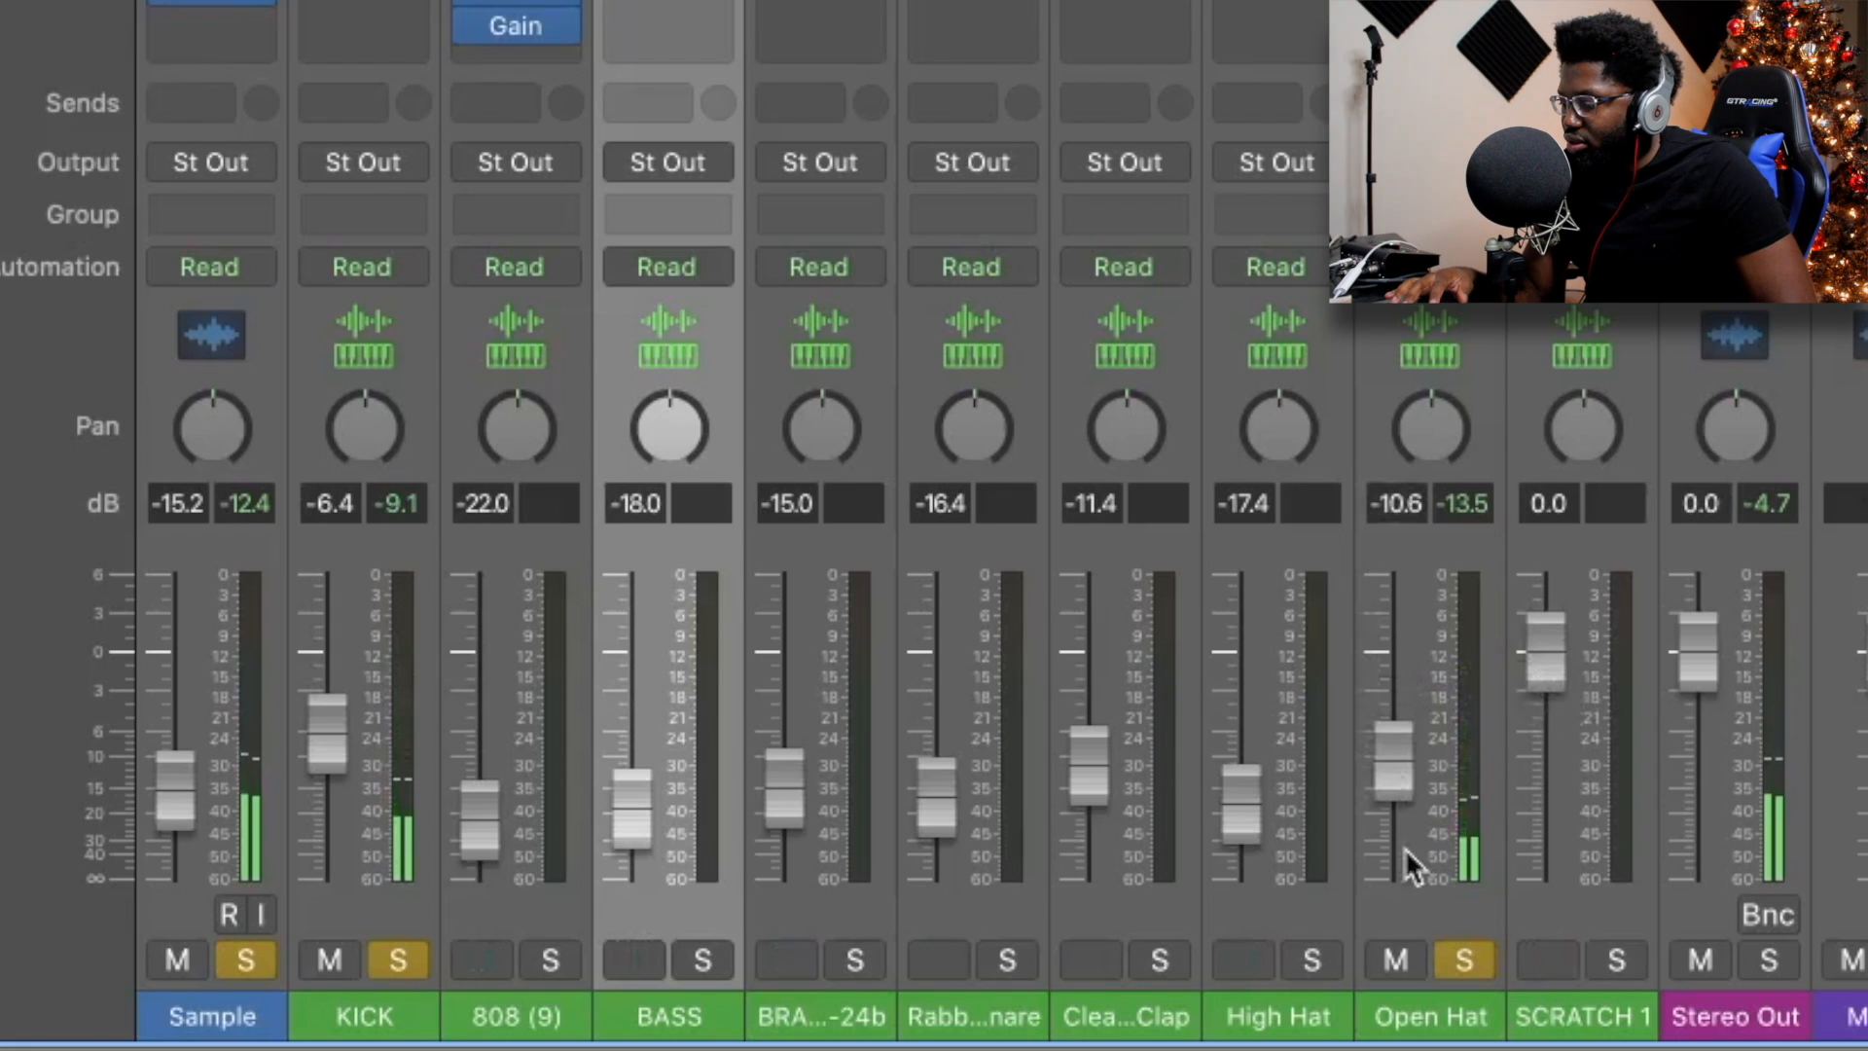
drag(1397, 791, 1397, 825)
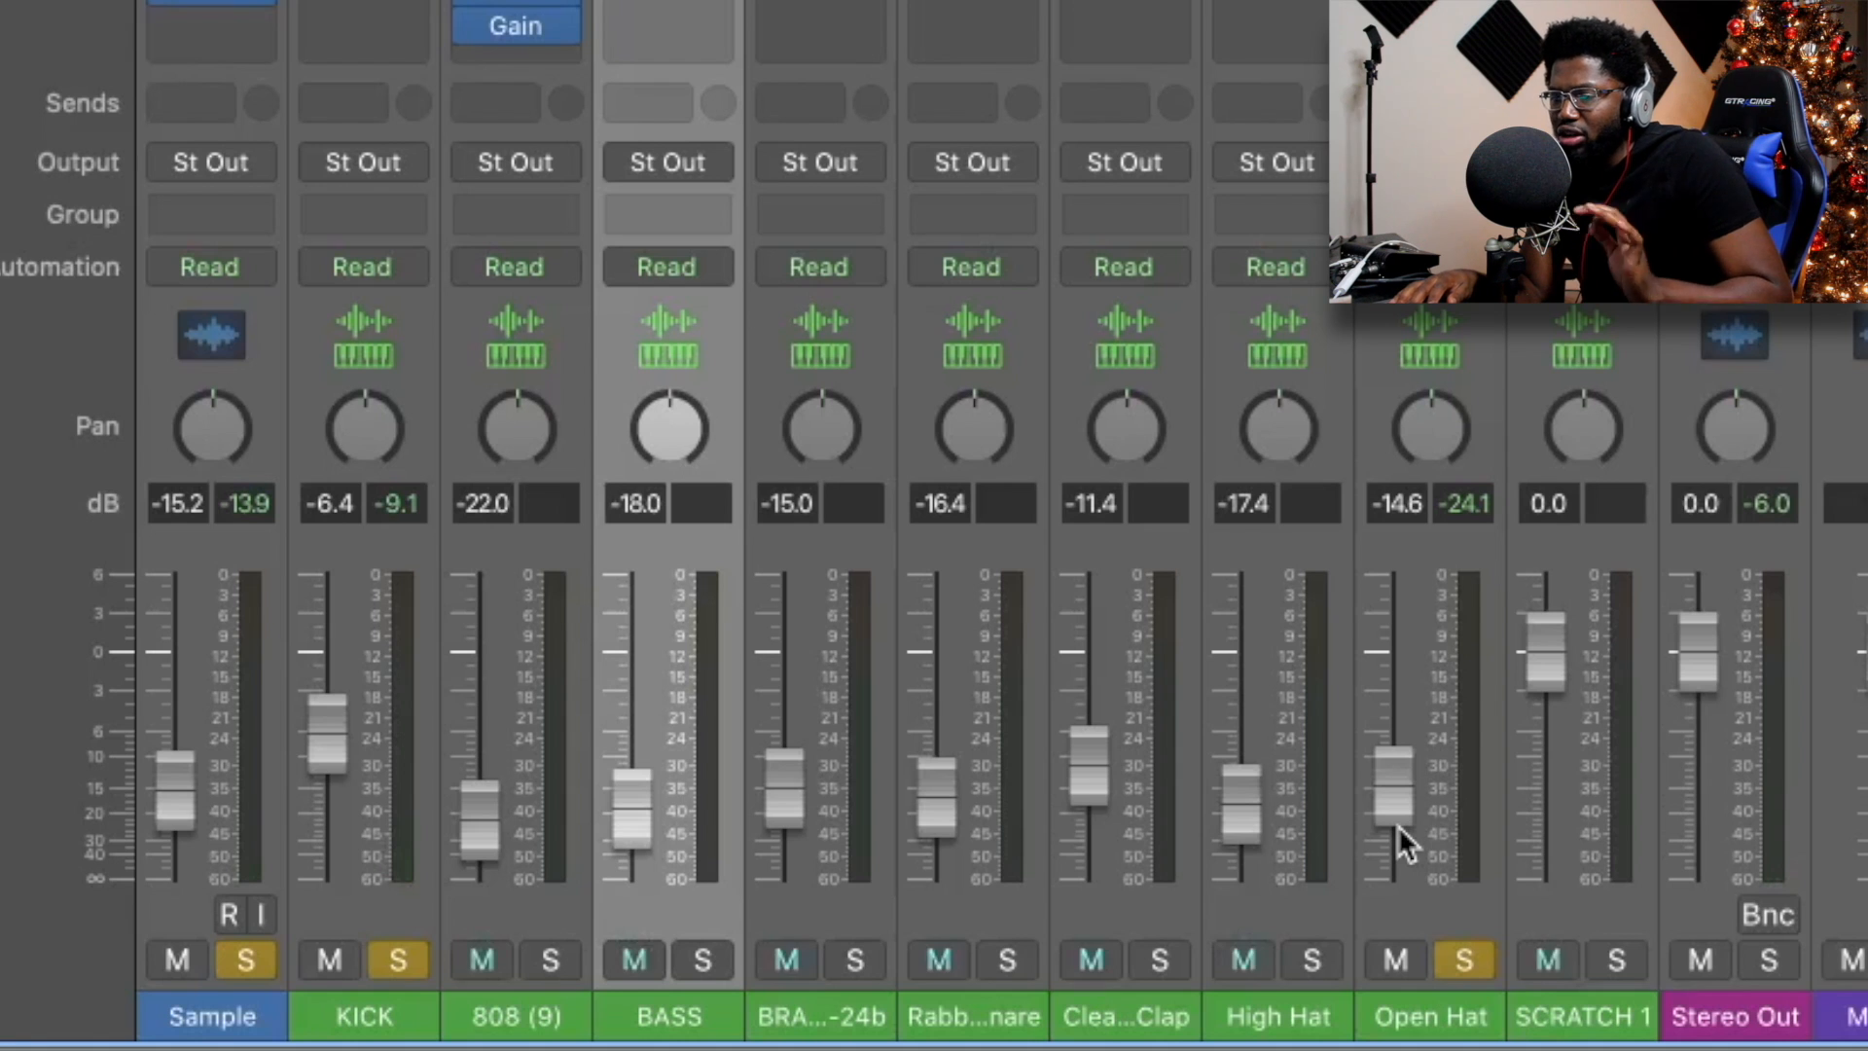
drag(1398, 815, 1398, 847)
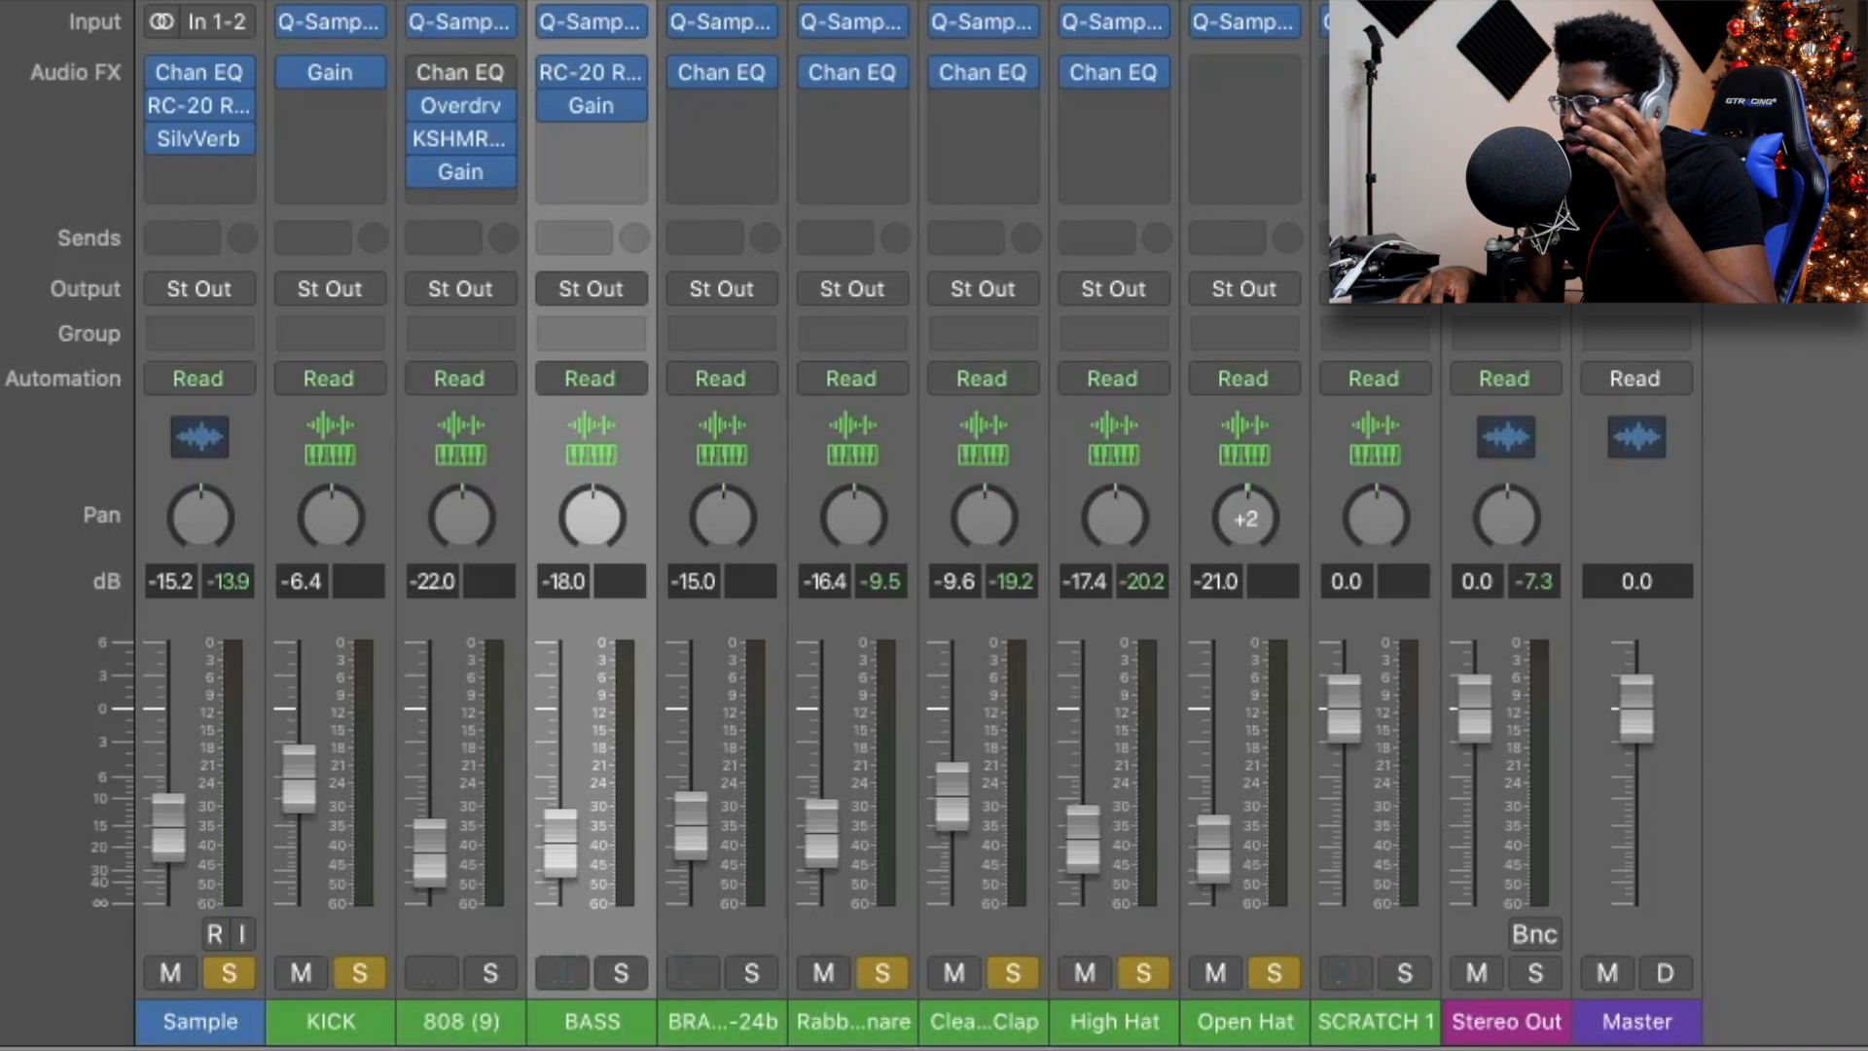
Pan the High Hat to -2 and play the mix to check the balance.
drag(1123, 501, 1126, 506)
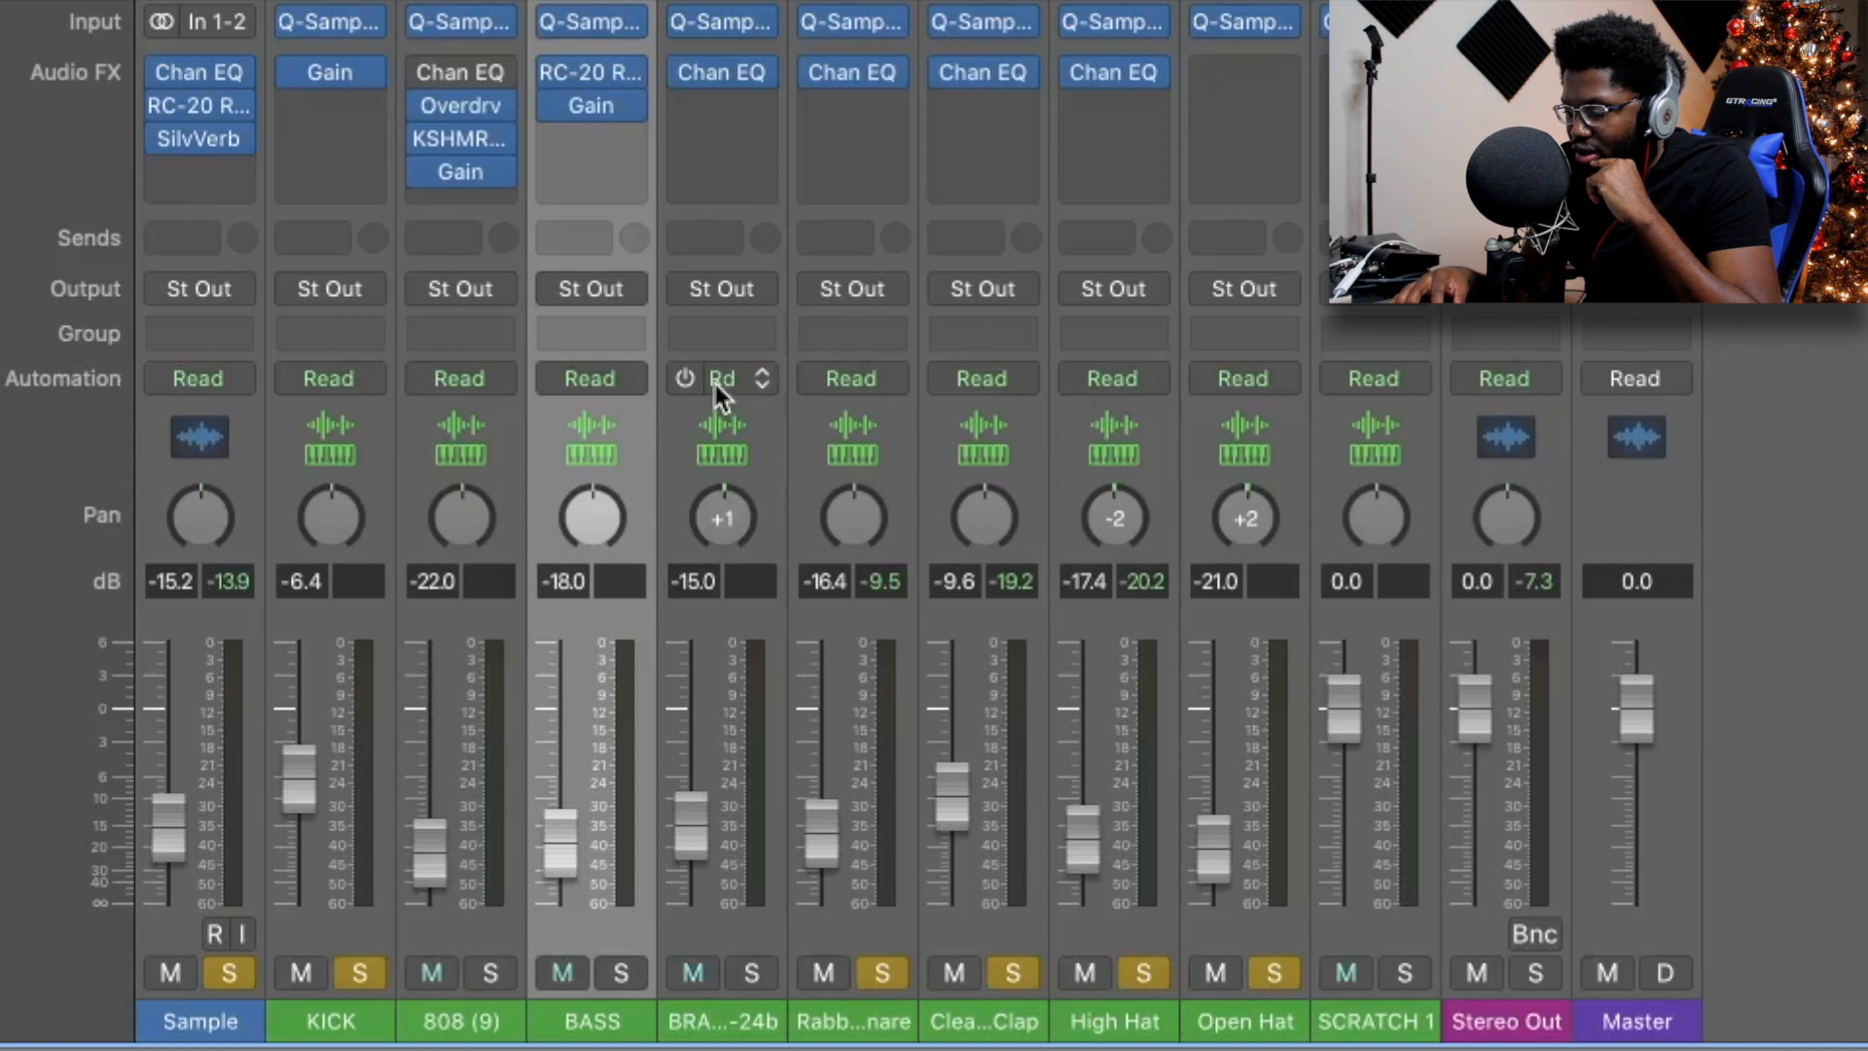
key(space)
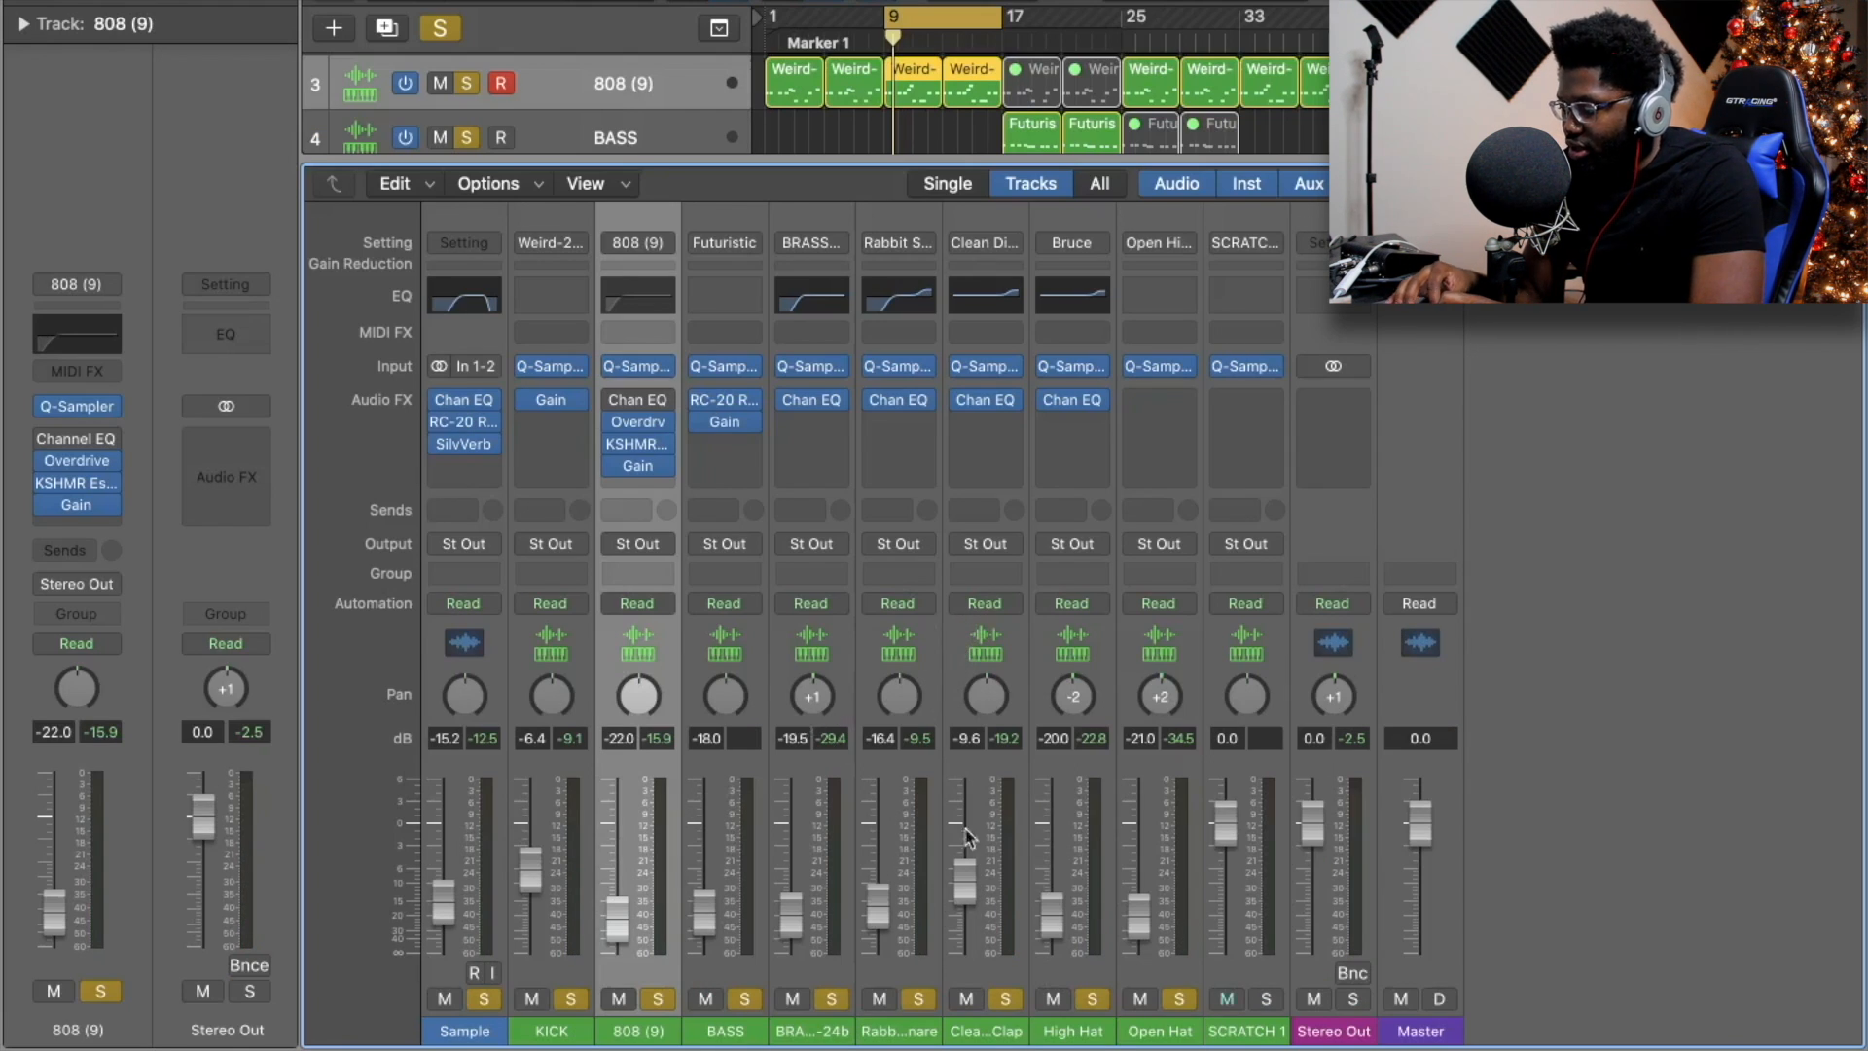
With the mixer hidden, play from Marker 1 on a zoomed-in timeline, then stop.
key(x)
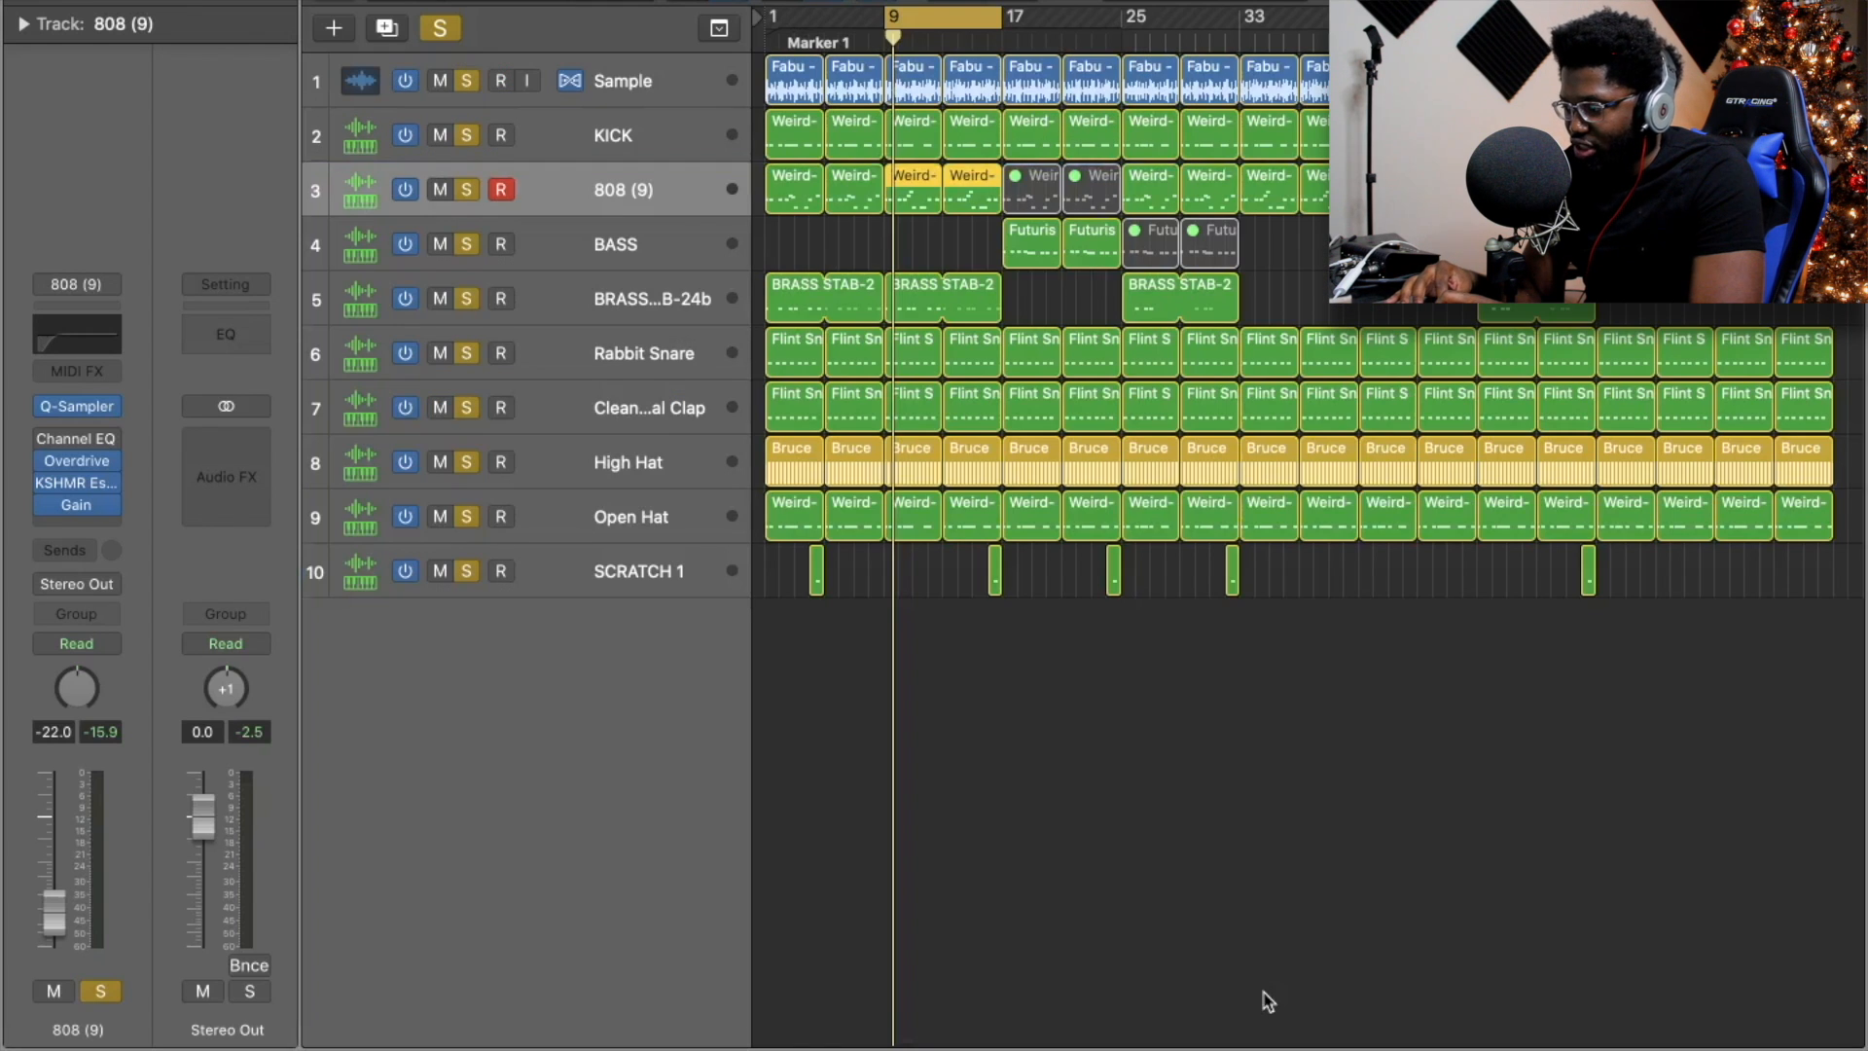
click(820, 41)
key(space)
key(super+Right)
key(super+Right)
key(super+Right)
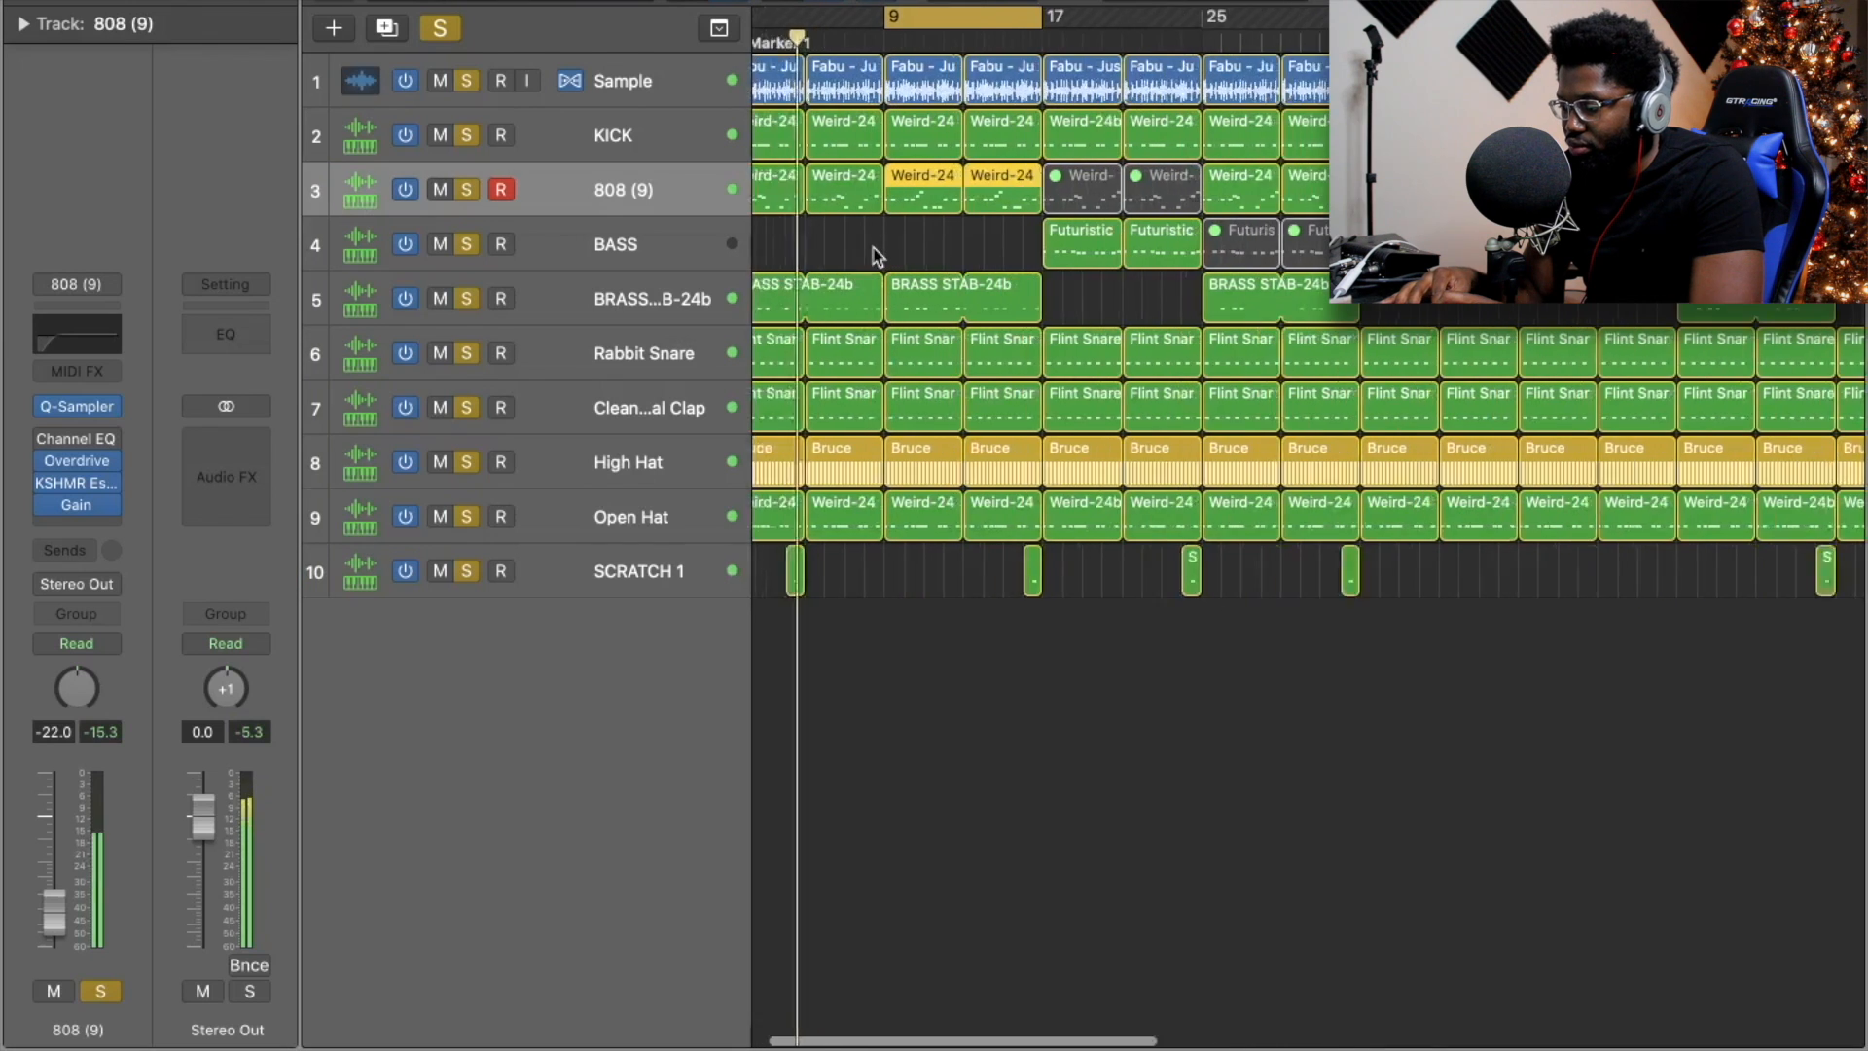
scroll(872, 248, left, 2)
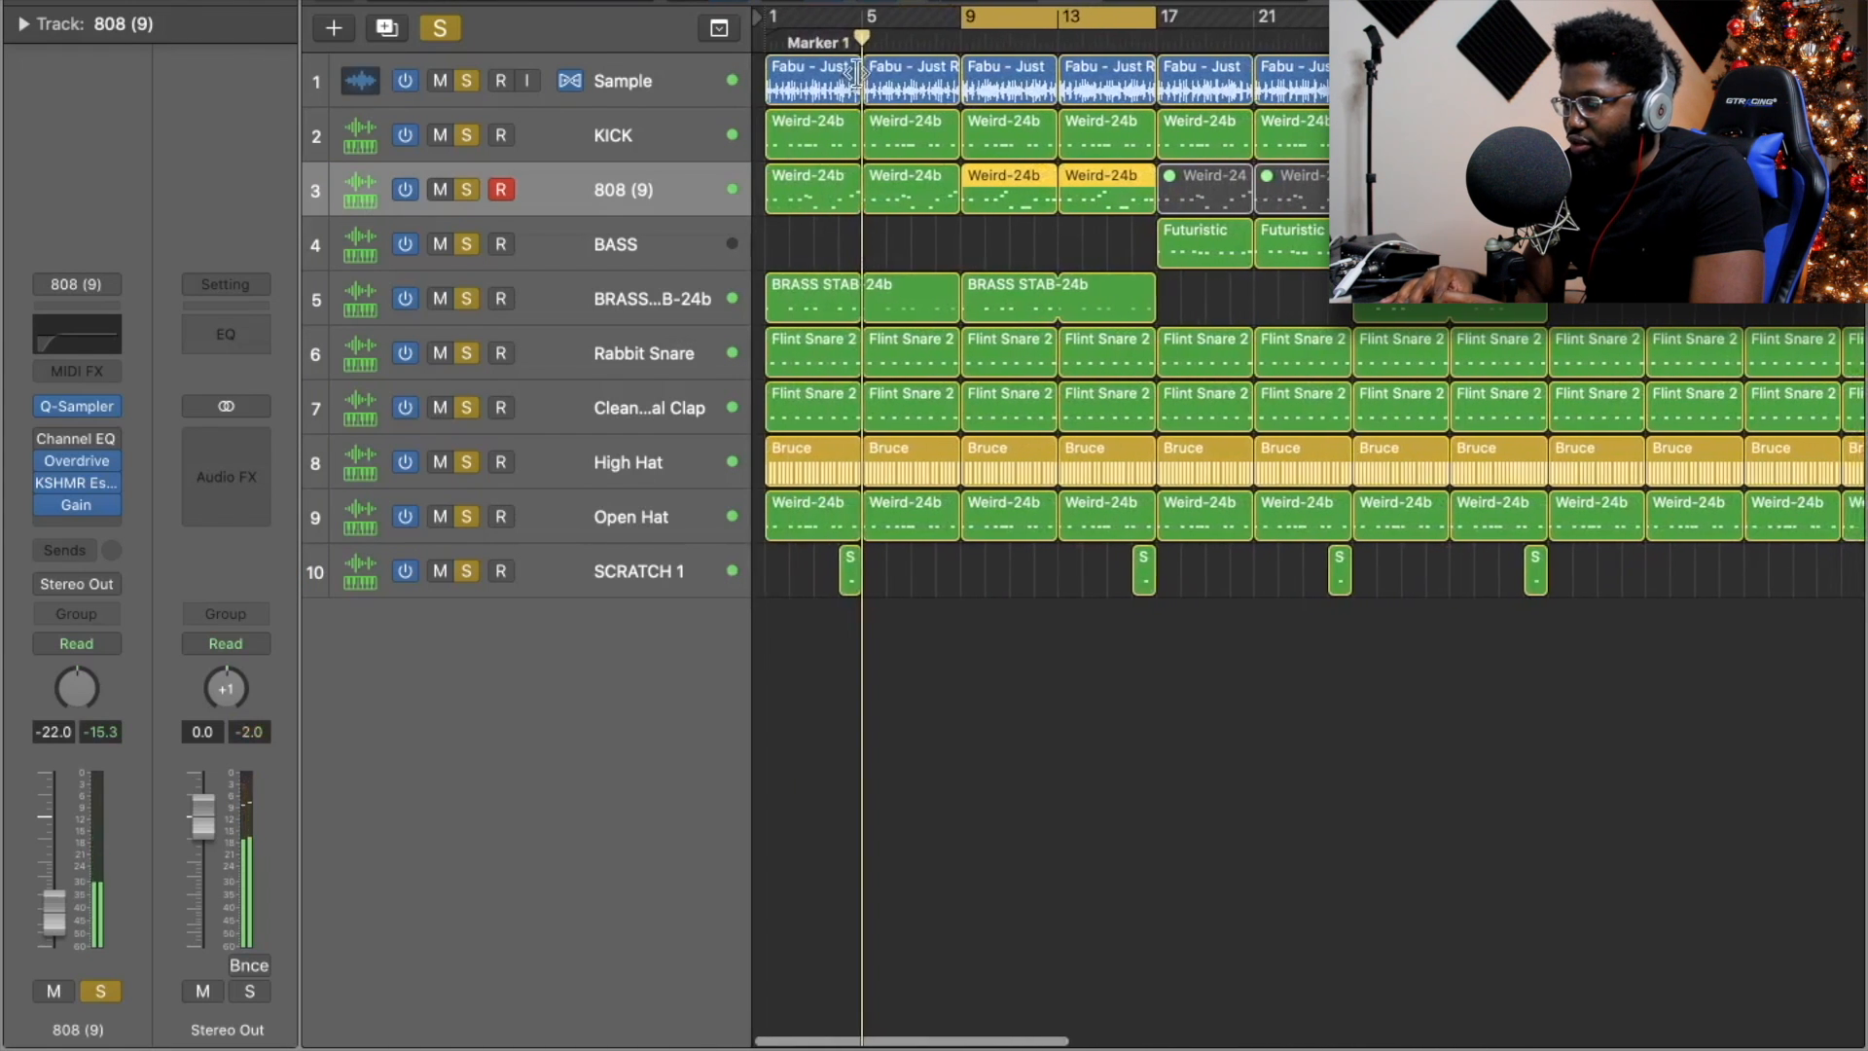
key(space)
Set the SCRATCH 1 channel fader to -12.8 dB.
key(x)
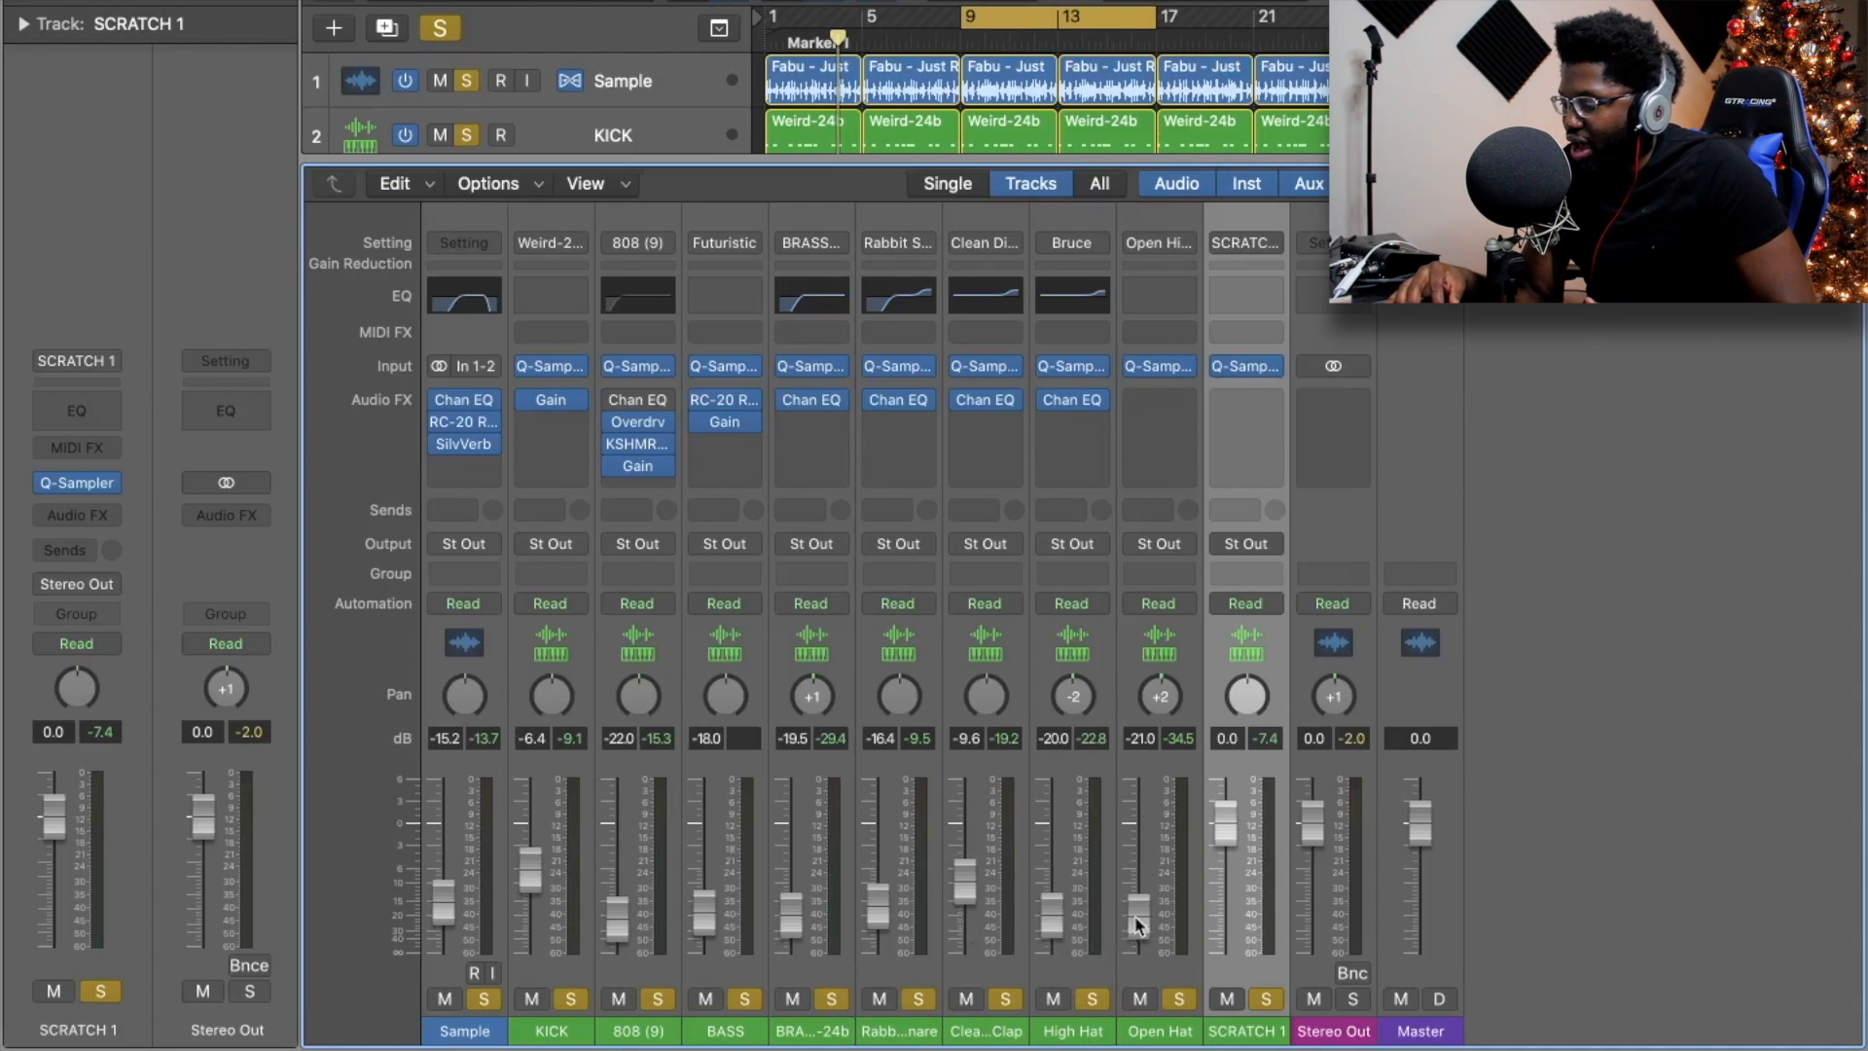
drag(1224, 823, 1221, 924)
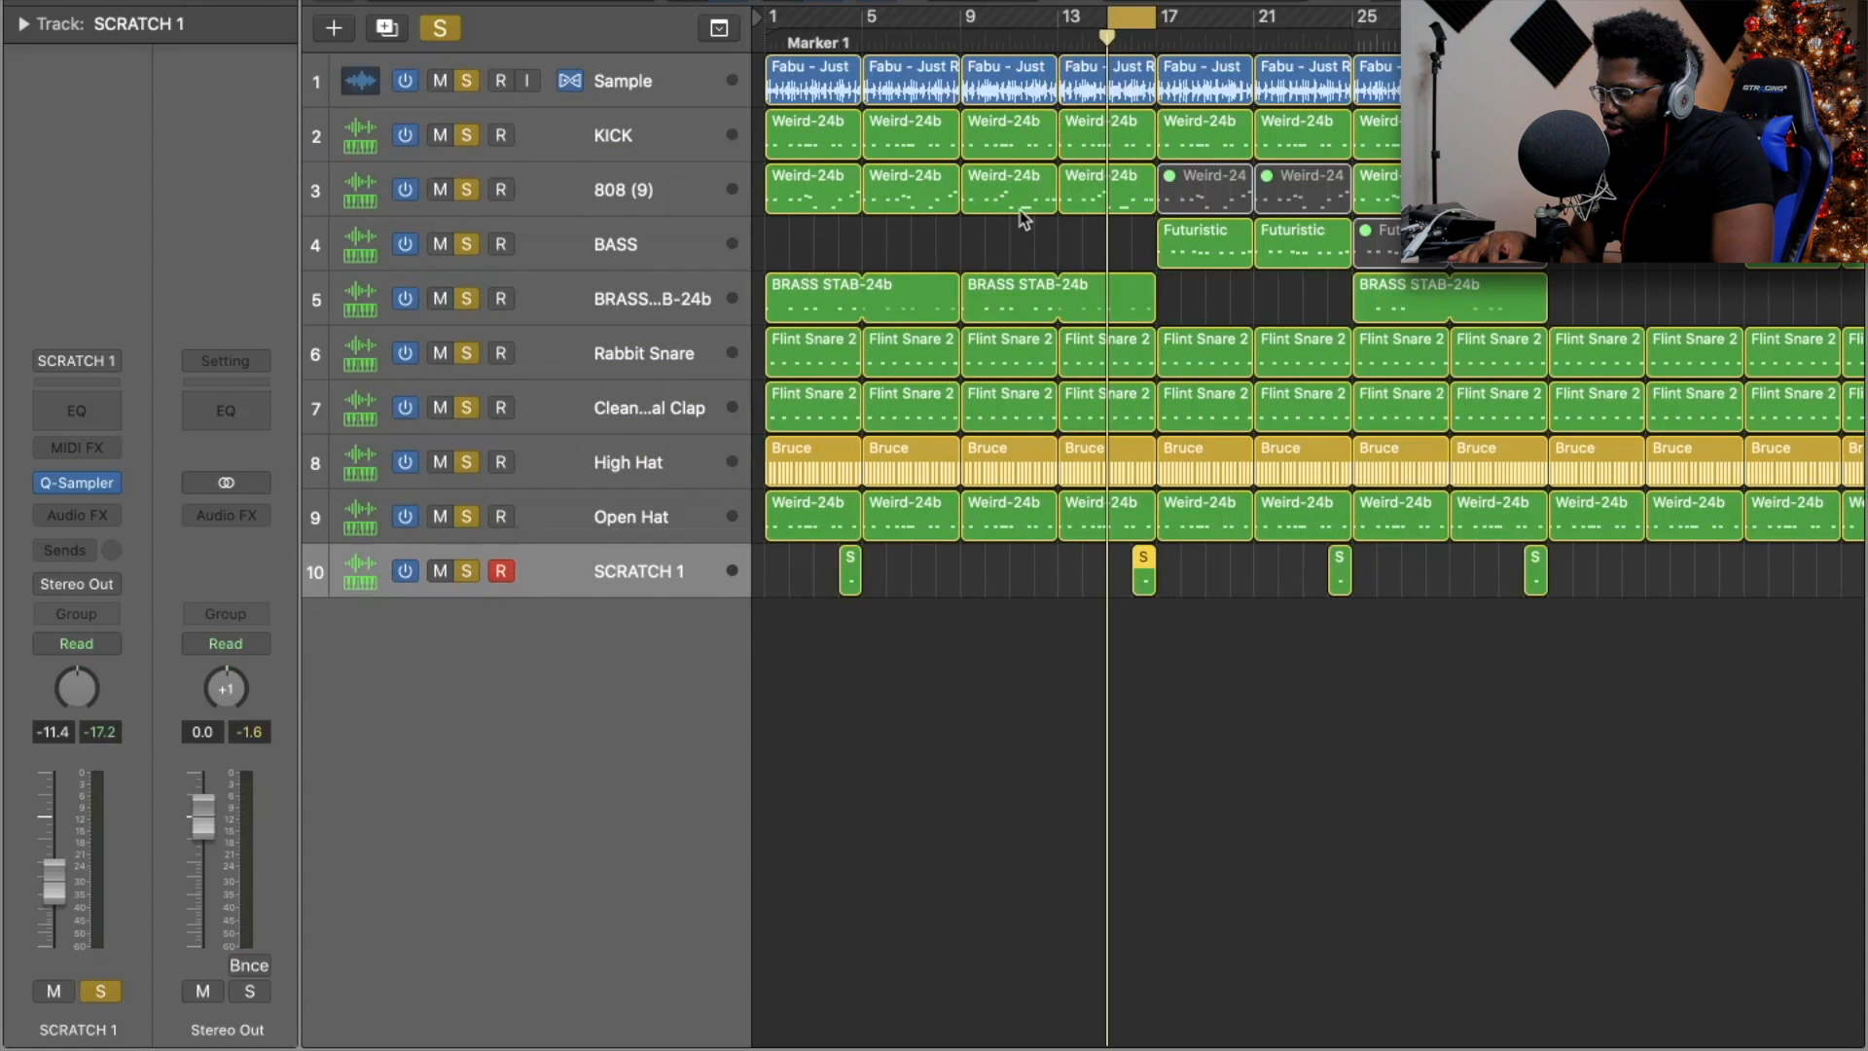
key(x)
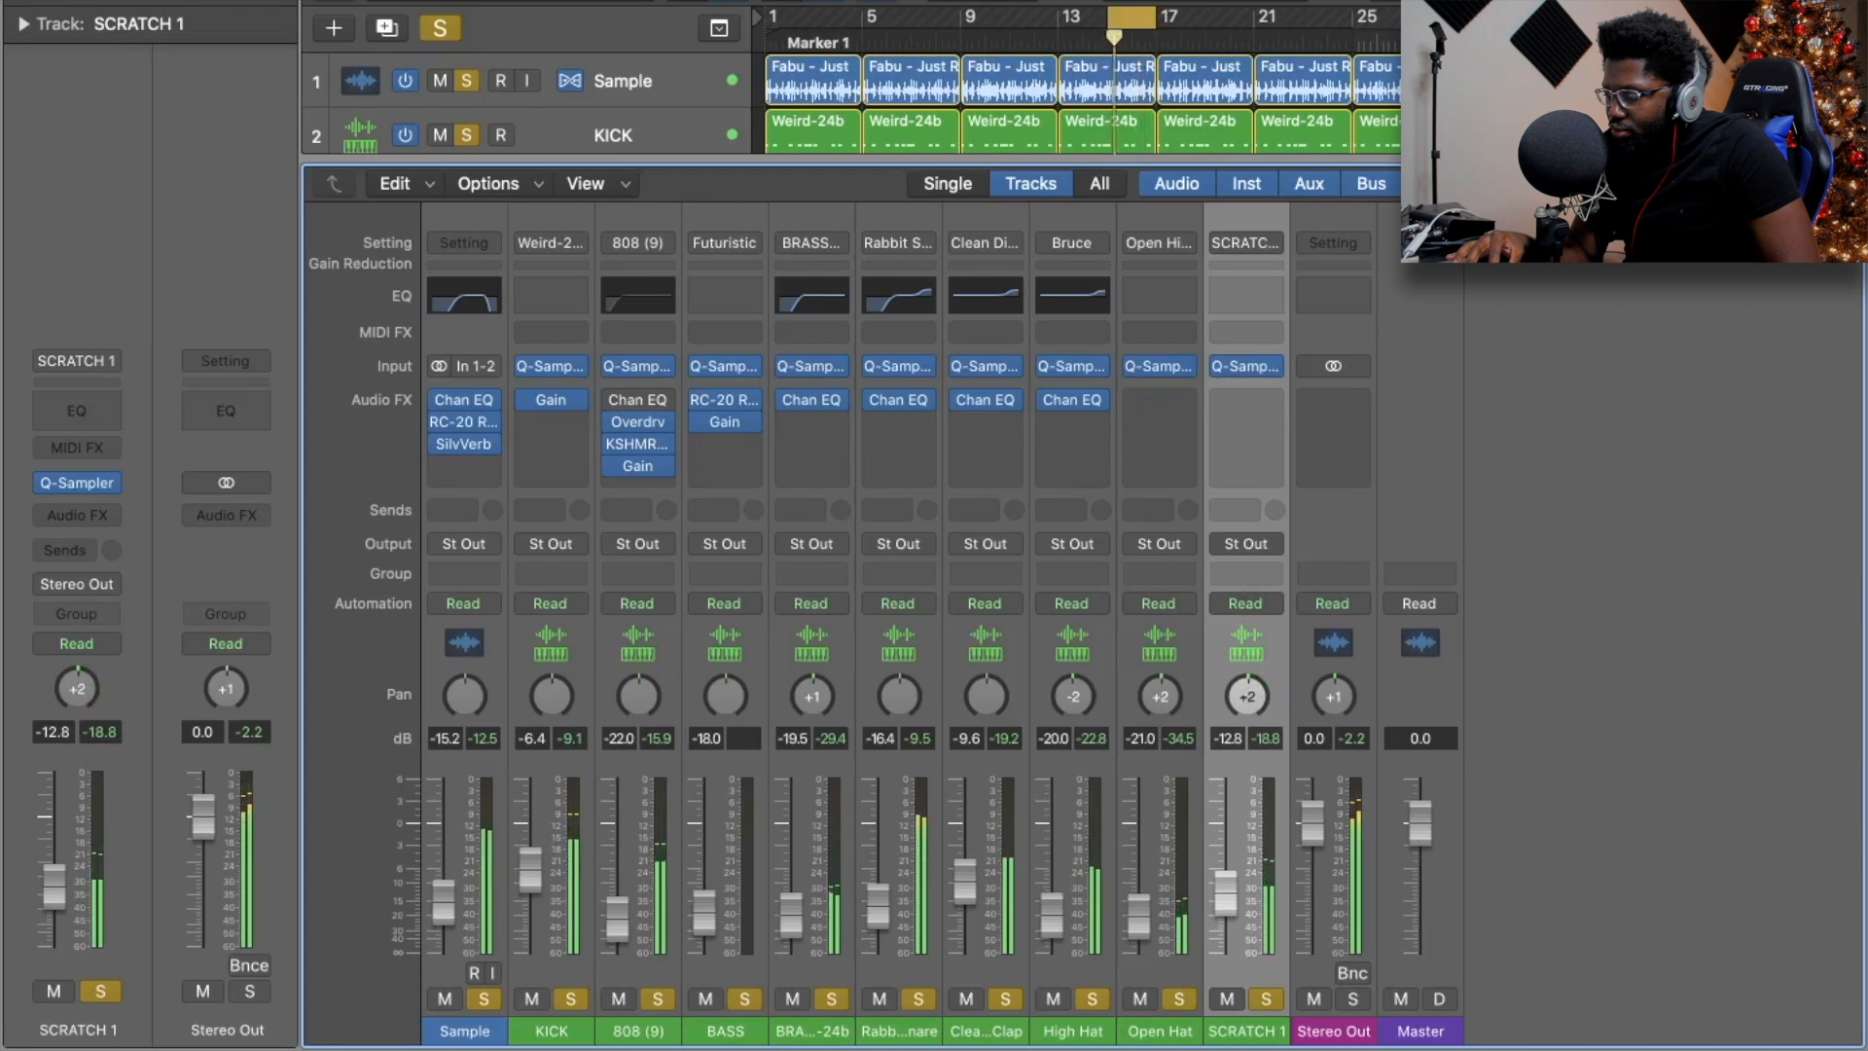
Pan SCRATCH 1 to -2, recentre the Stereo Out pan, disable cycle, and close the mixer.
drag(1249, 703, 1248, 706)
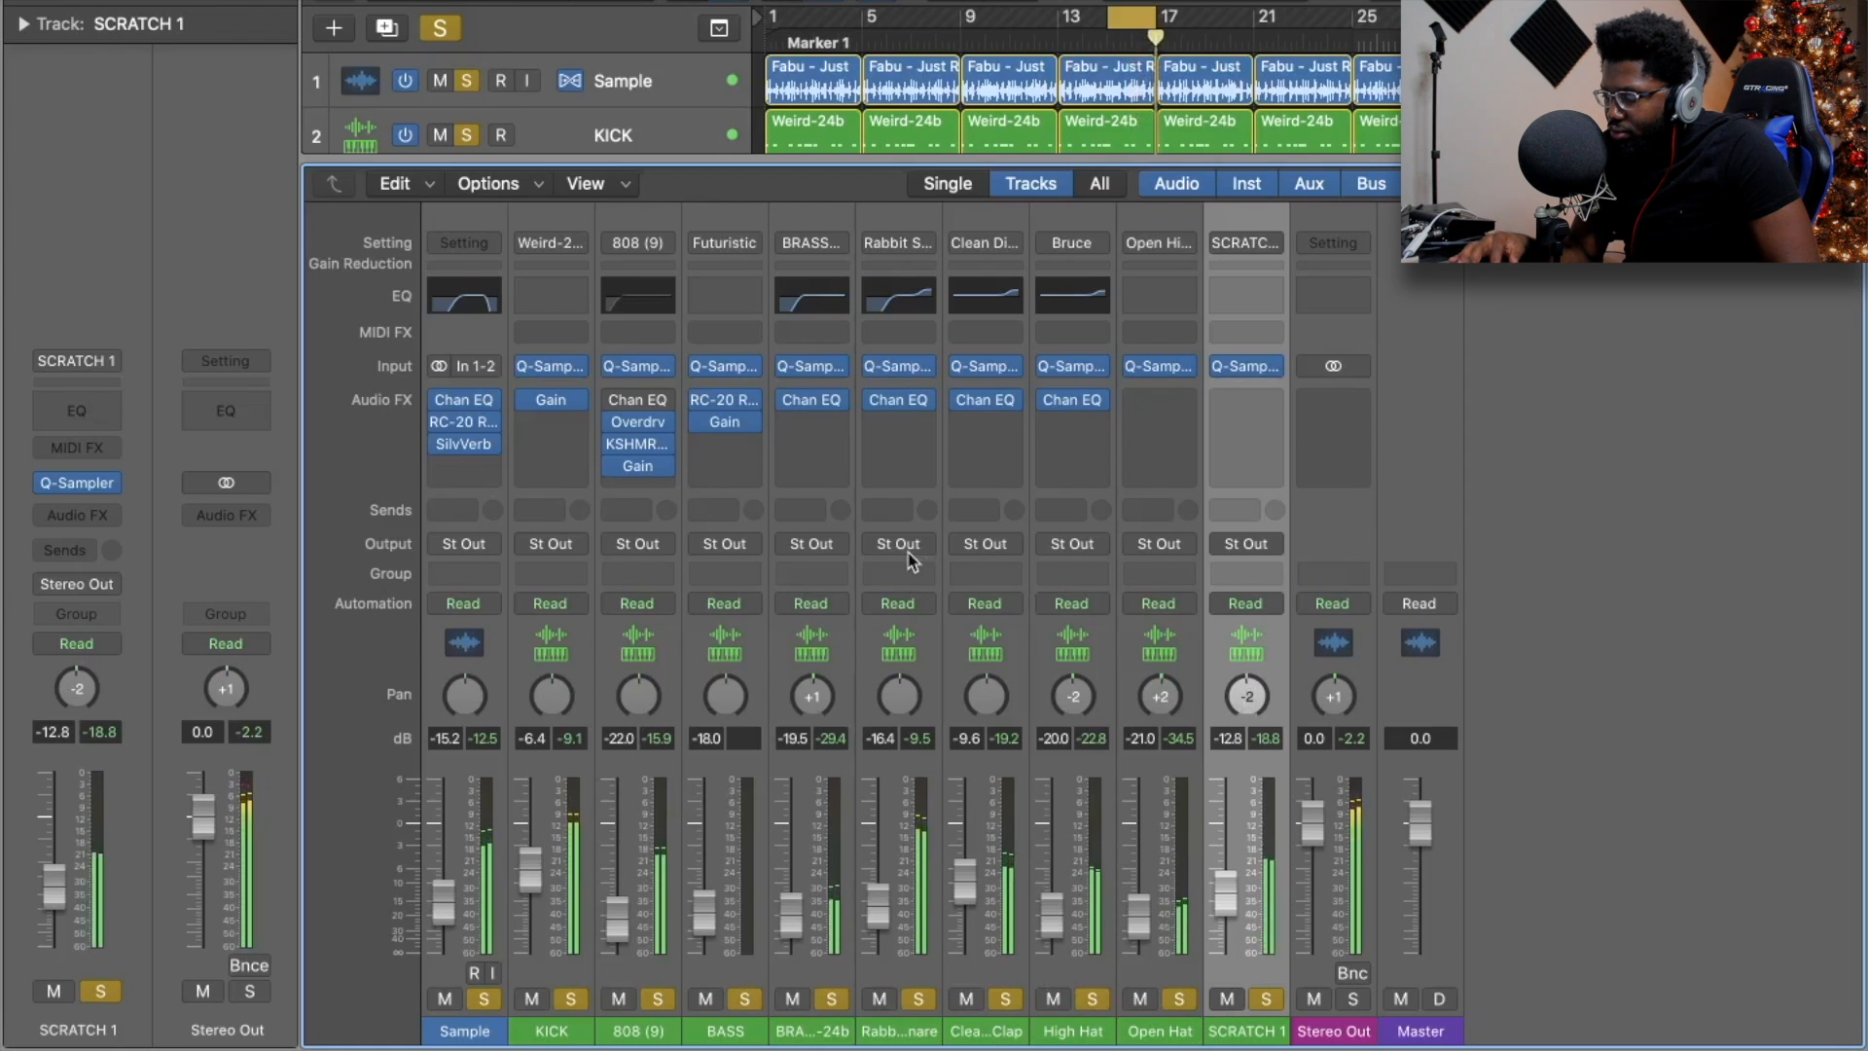
drag(225, 689, 226, 642)
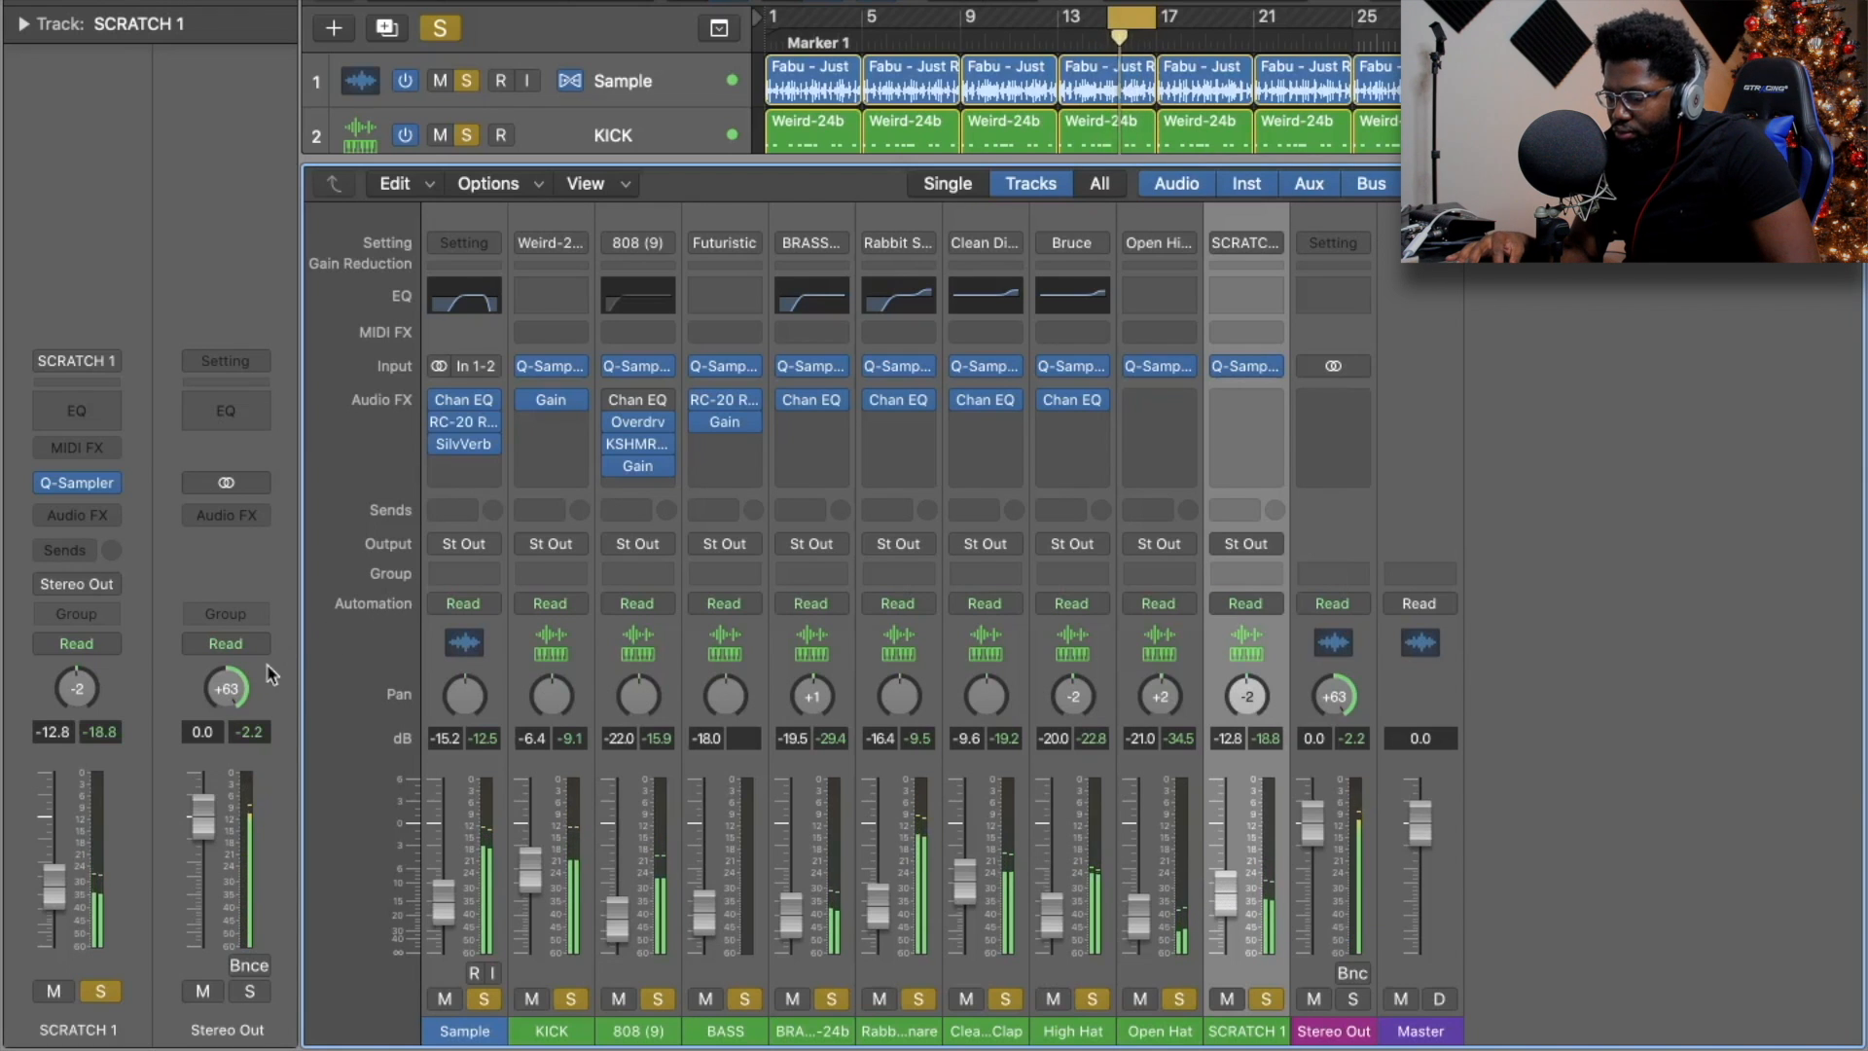
drag(226, 689, 226, 711)
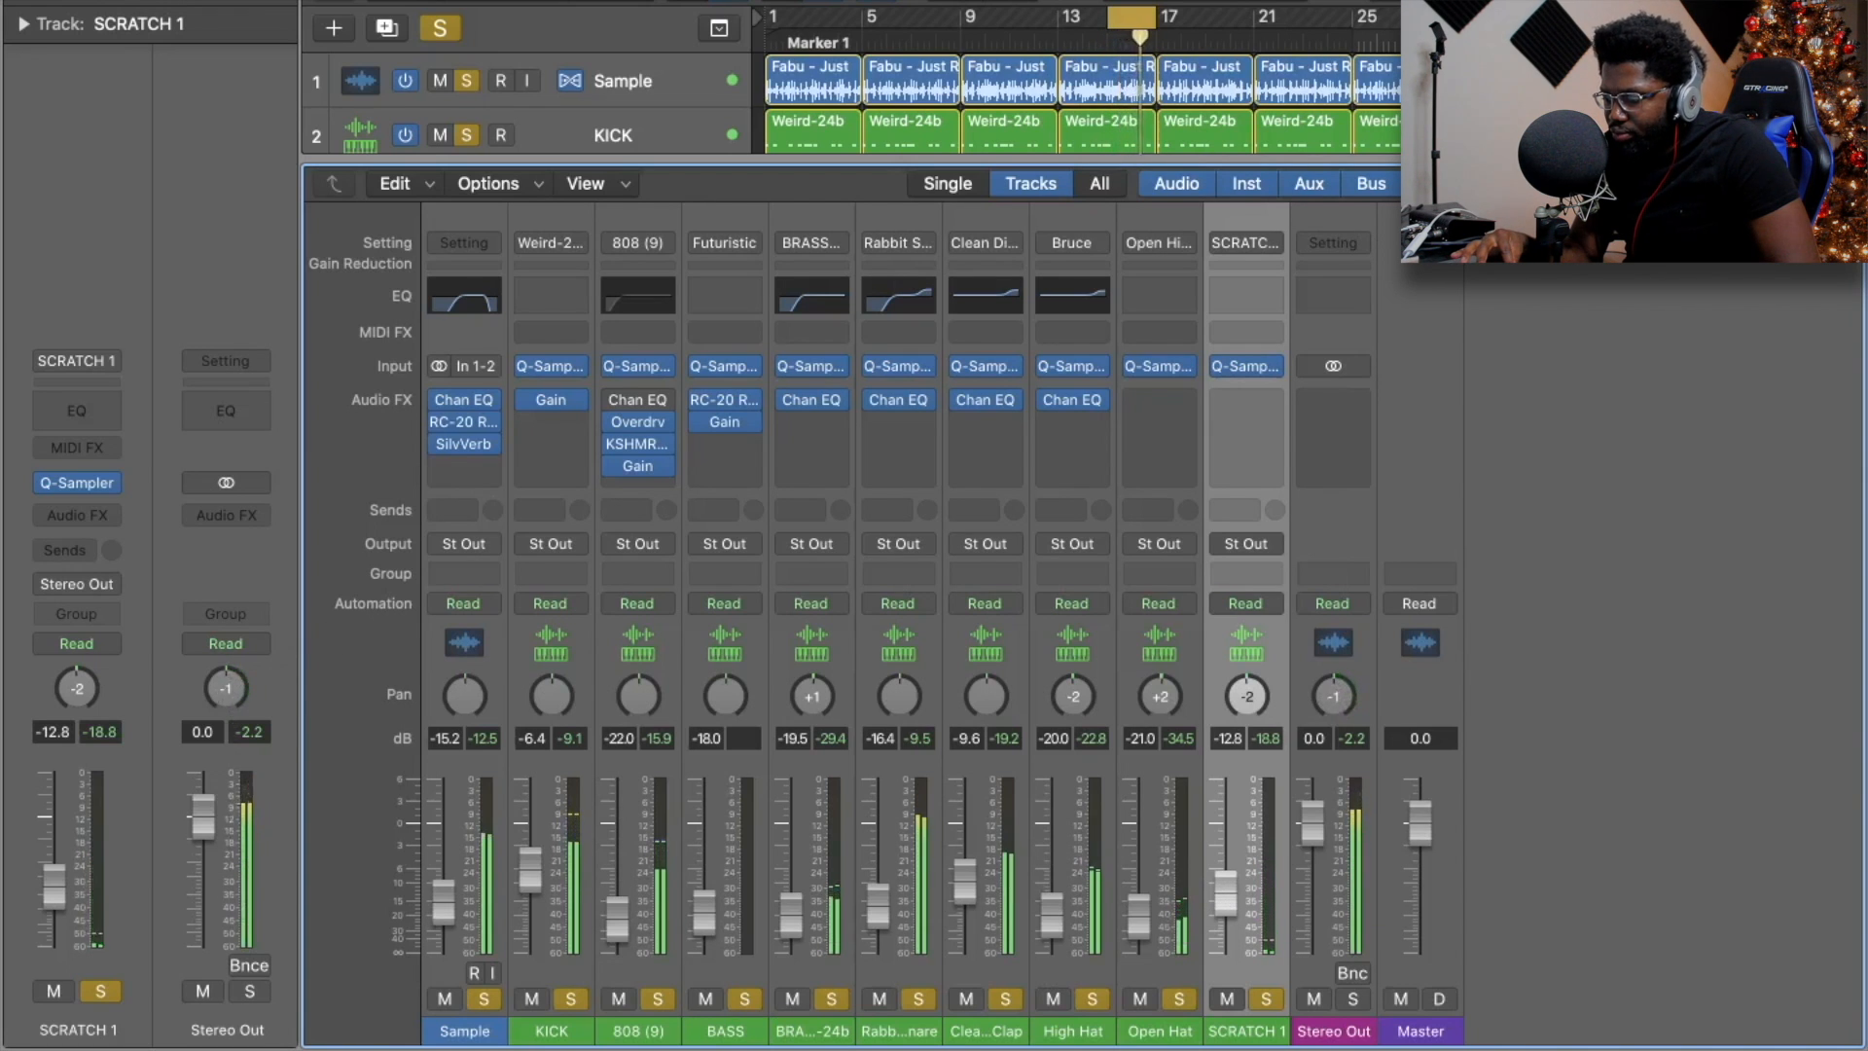
drag(1334, 695, 1334, 694)
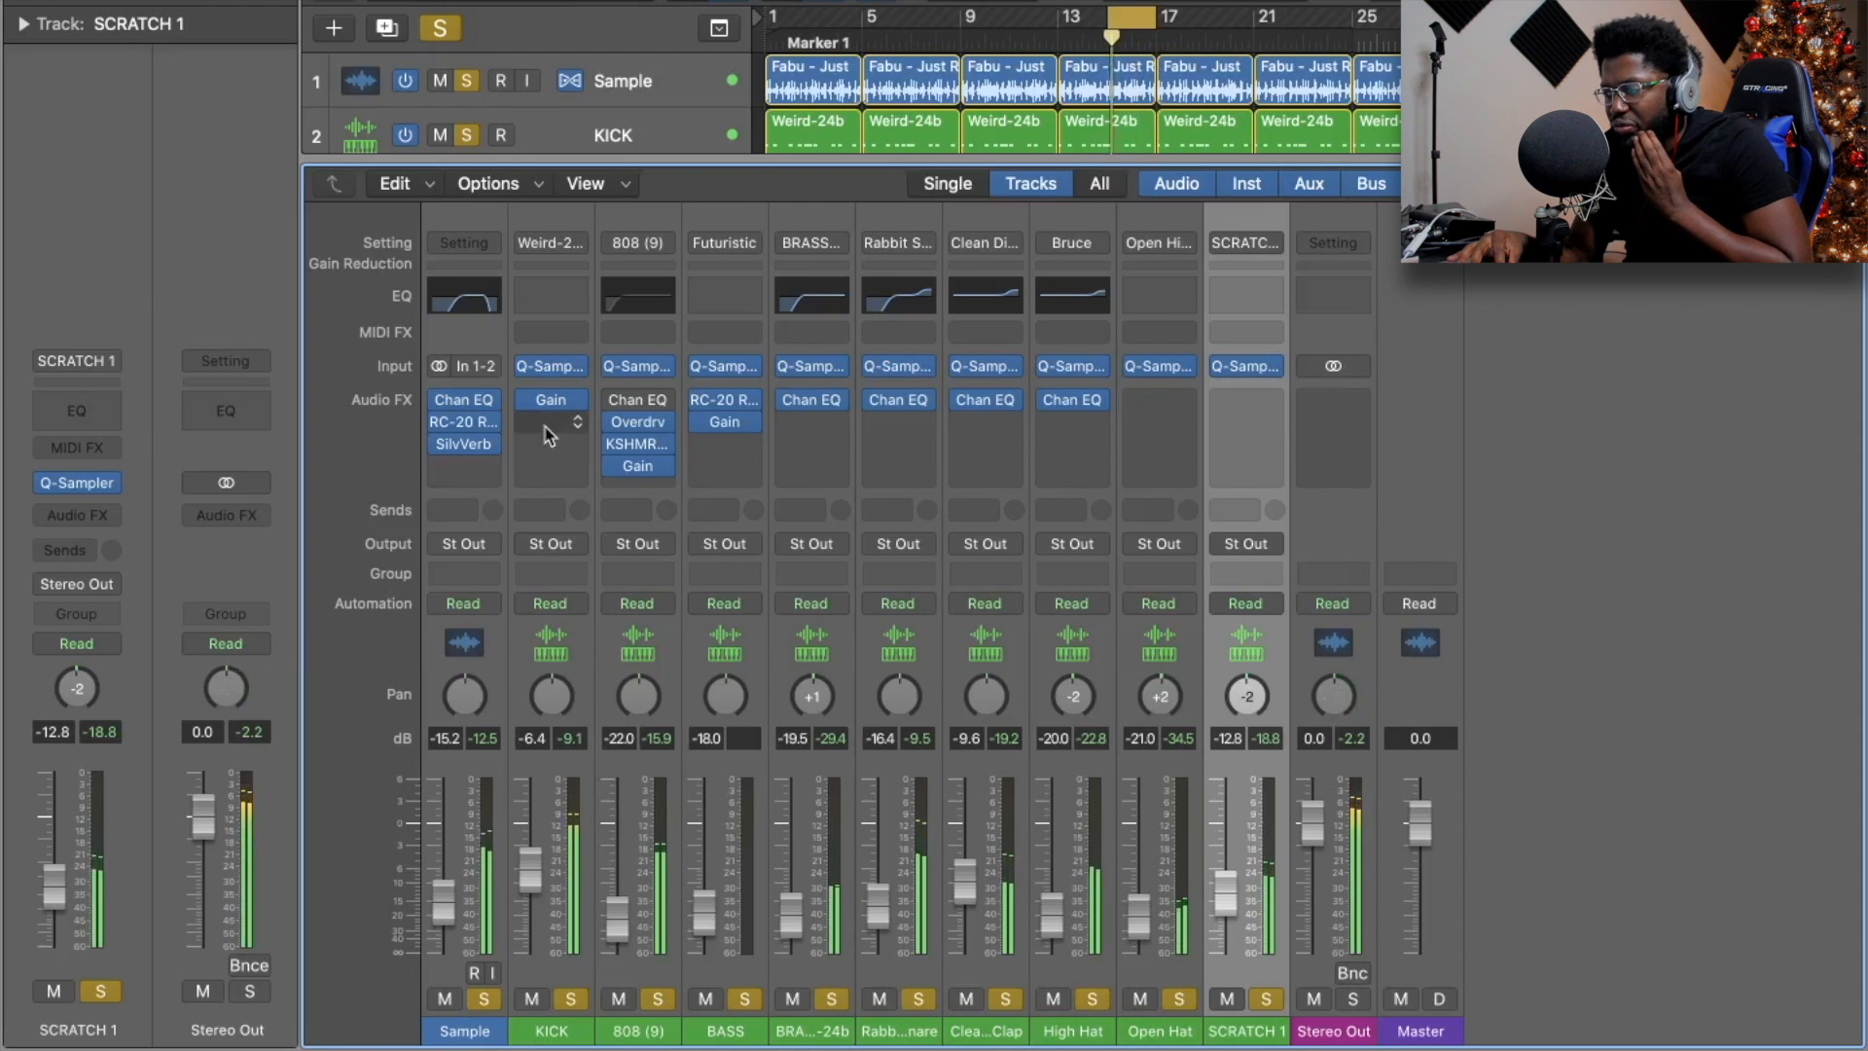
click(1154, 20)
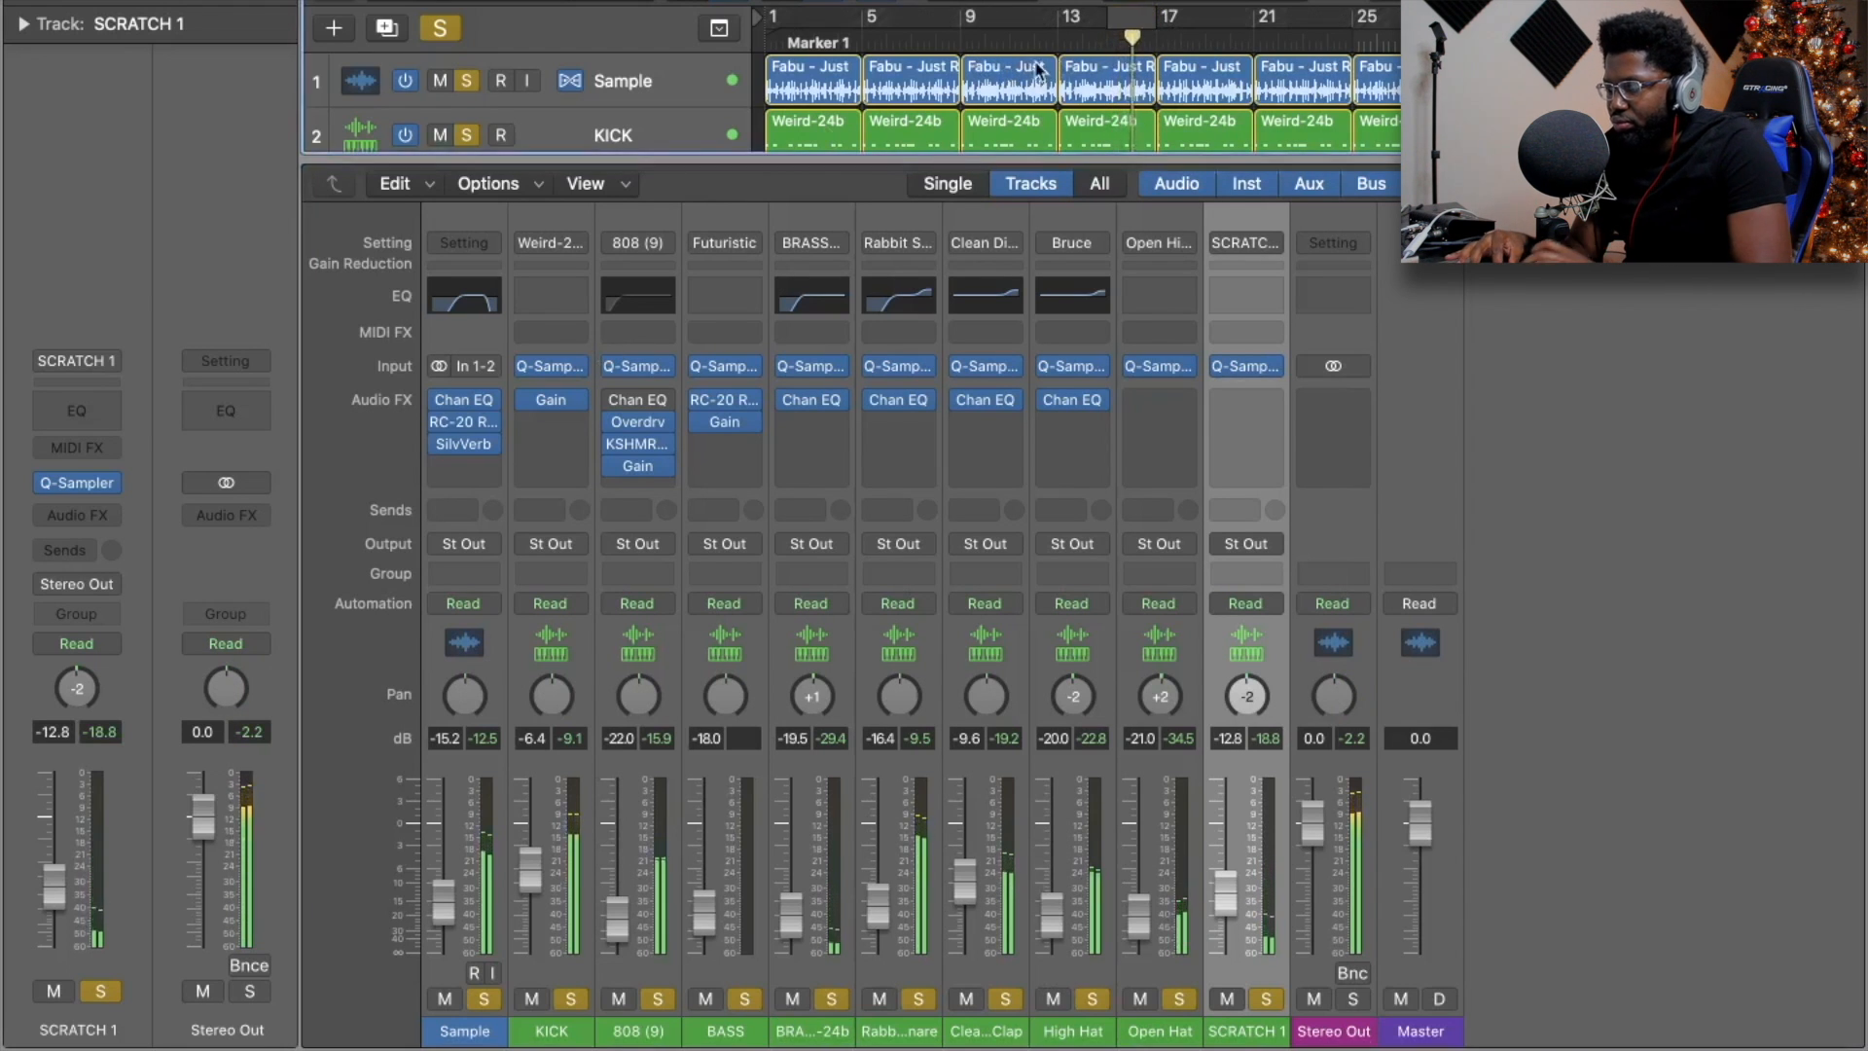
key(x)
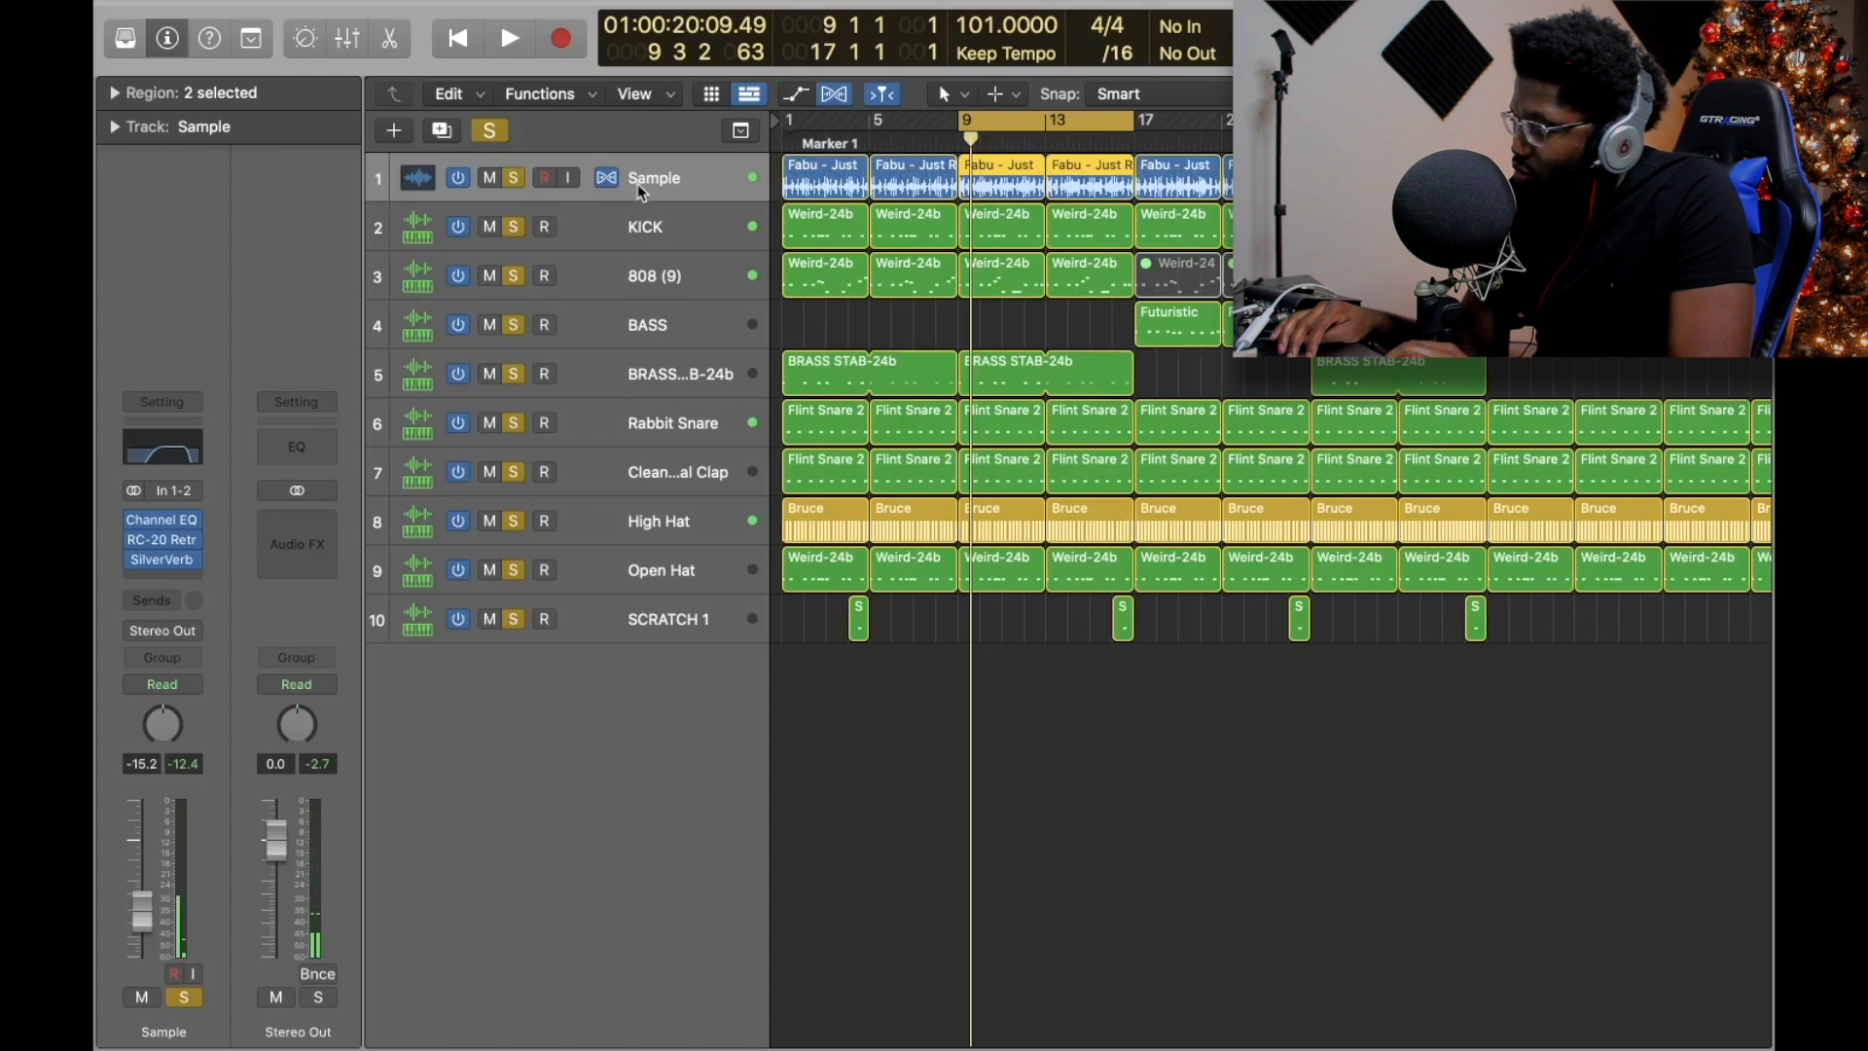
Select all ten tracks, lower every fader together by about 0.4 dB, and play to check.
key(shift+Down)
key(shift+Down)
key(shift+Down)
key(shift+Down)
key(shift+Down)
key(shift+Down)
key(shift+Down)
key(shift+Down)
key(shift+Down)
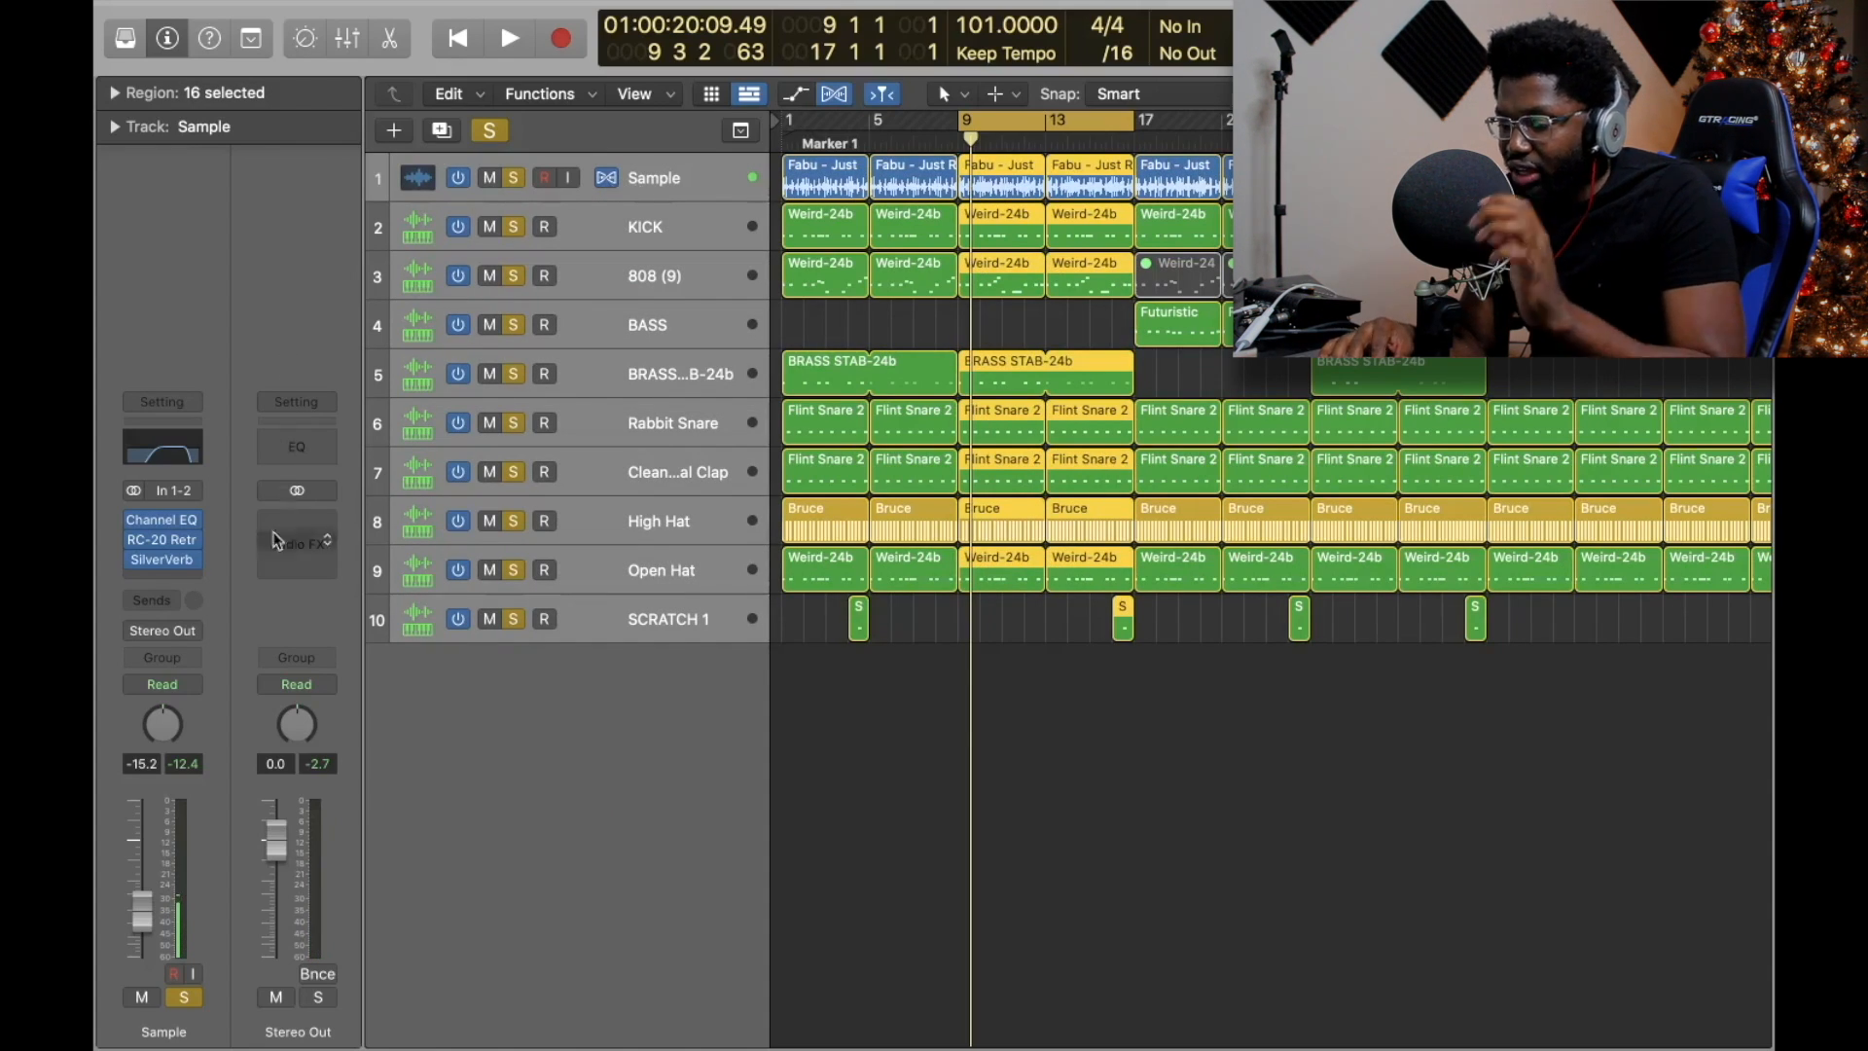
key(x)
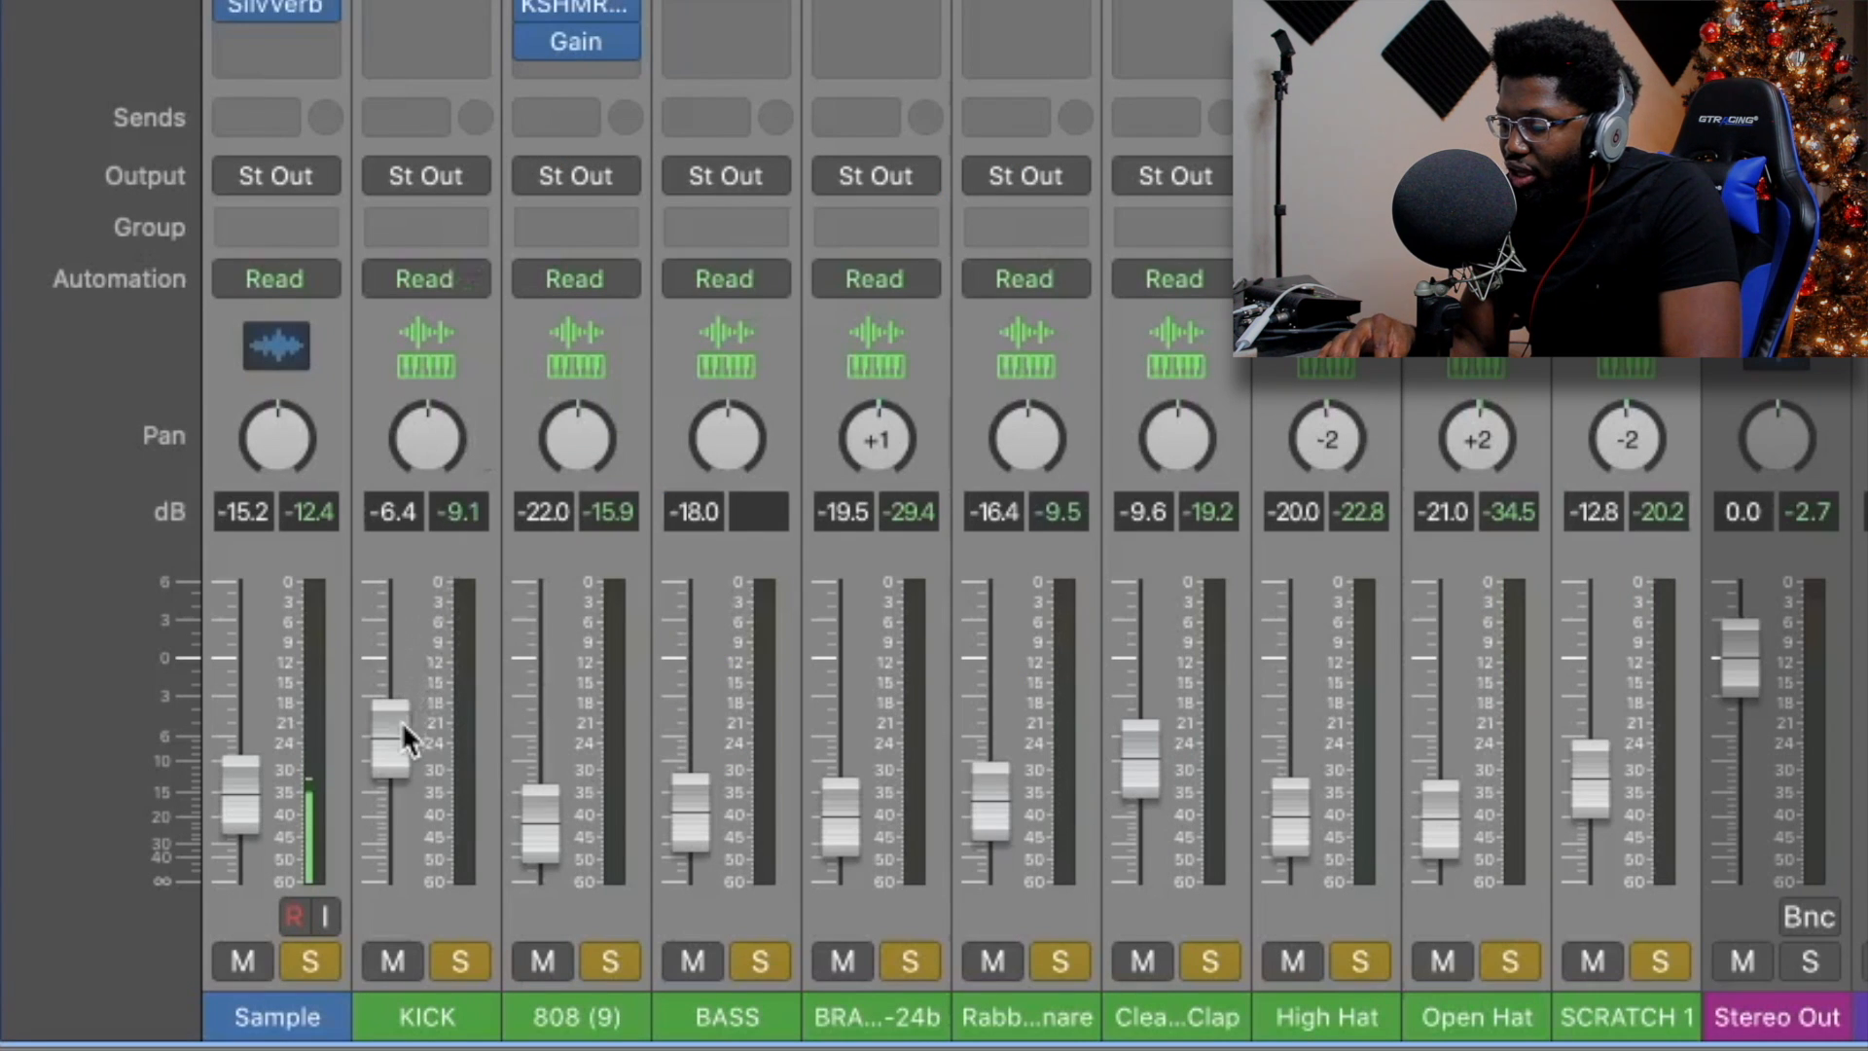
drag(390, 739, 397, 746)
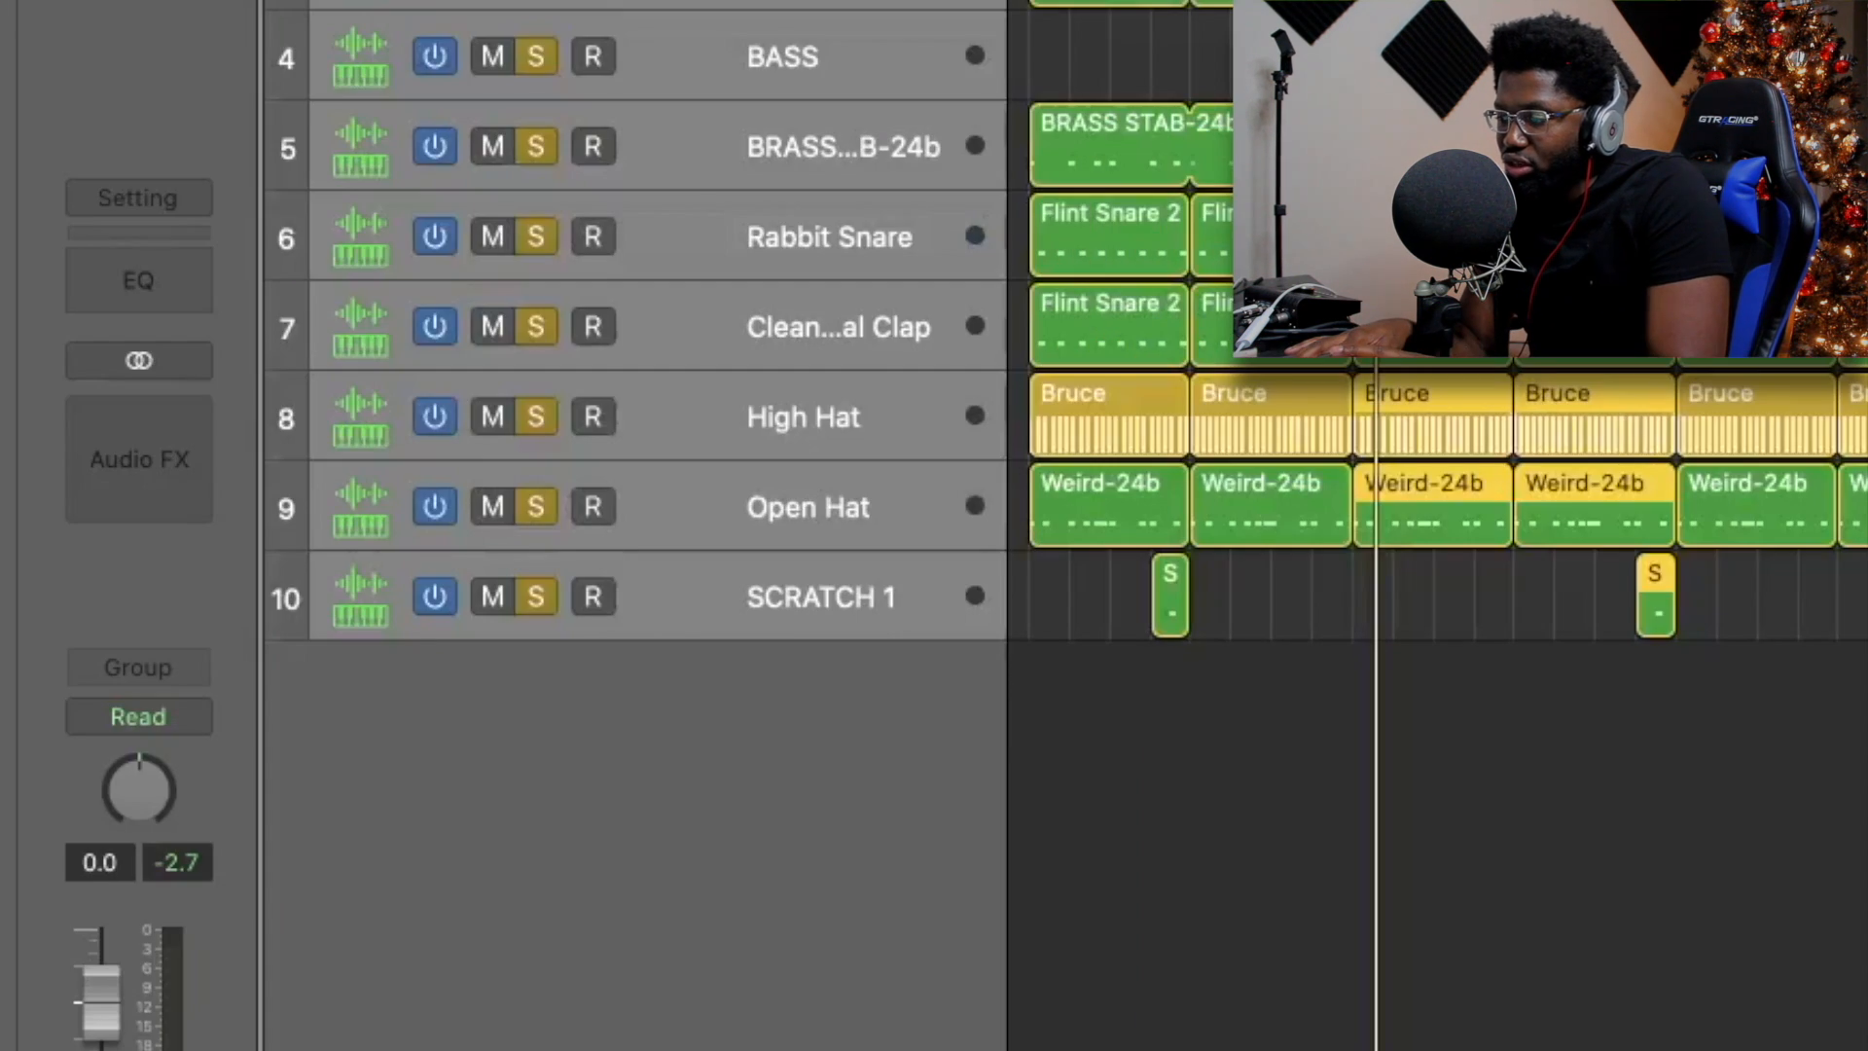
key(space)
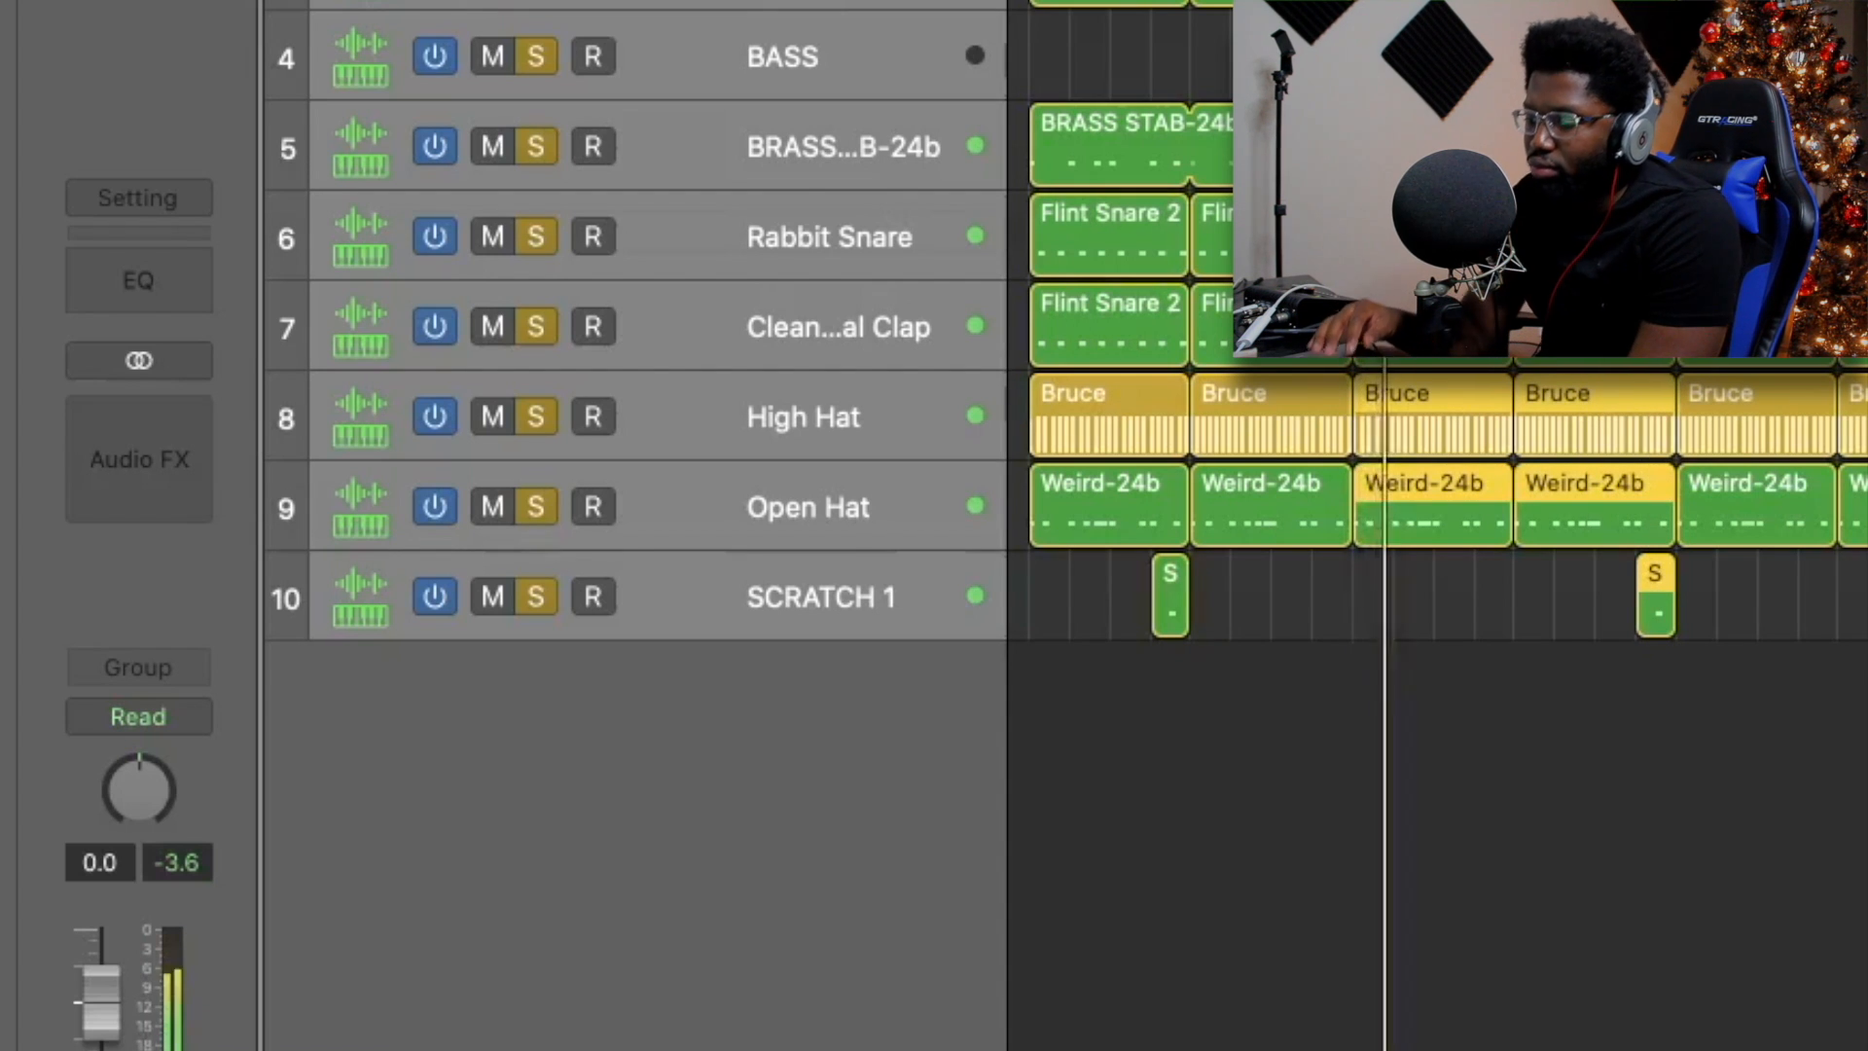
key(space)
Nudge the selected faders up slightly, leaving KICK at -6.8 dB and Sample at -15.6 dB.
key(x)
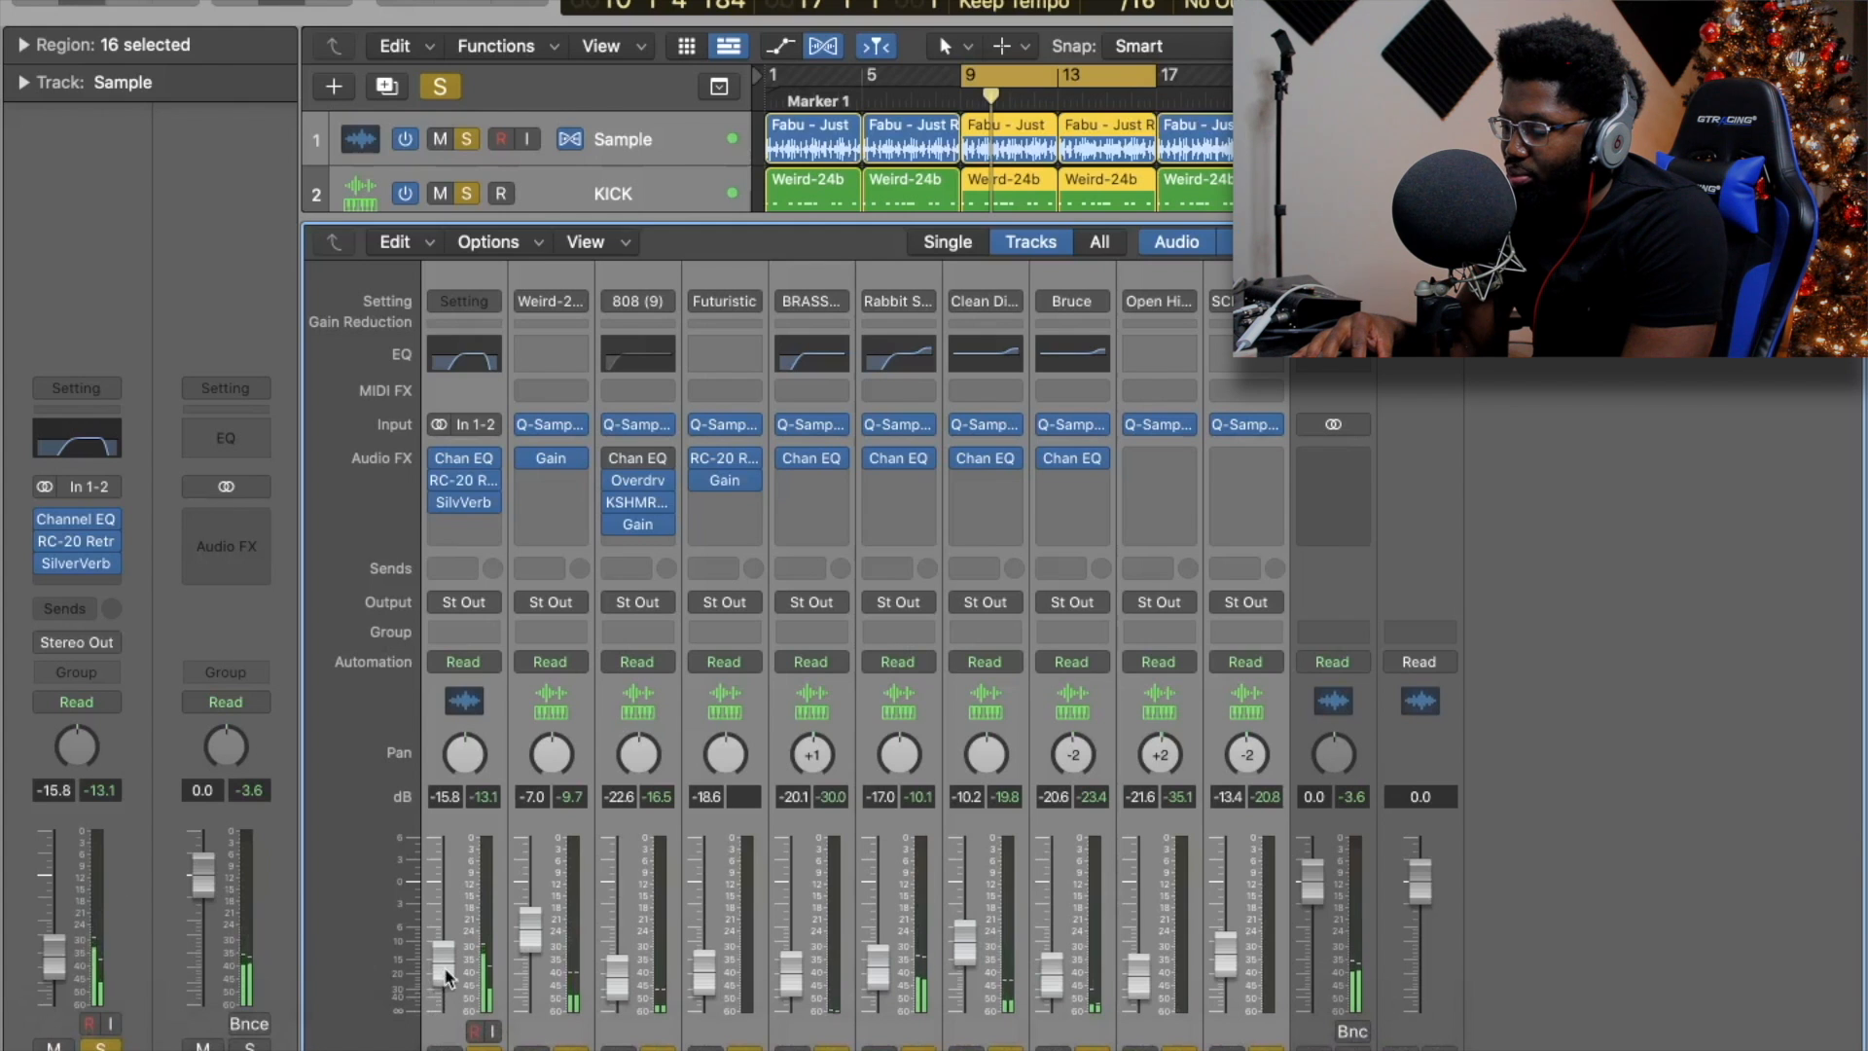
drag(444, 969, 444, 967)
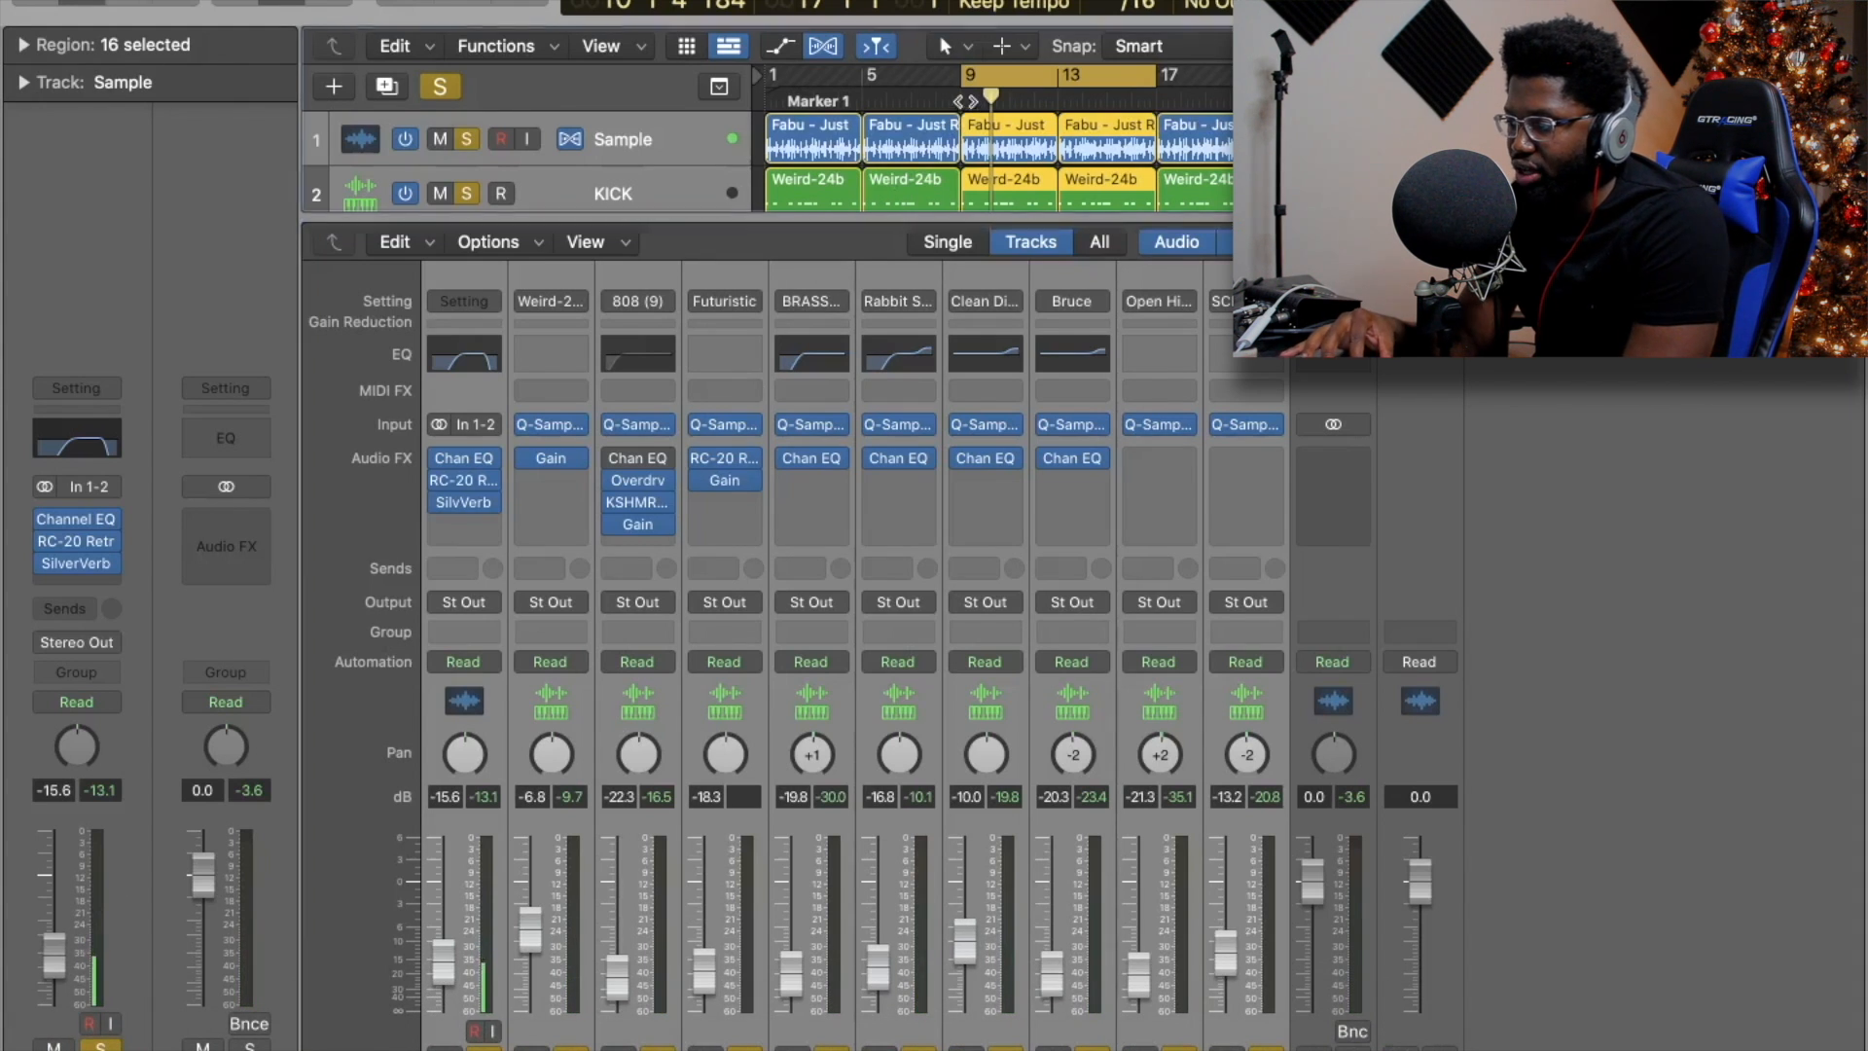
key(x)
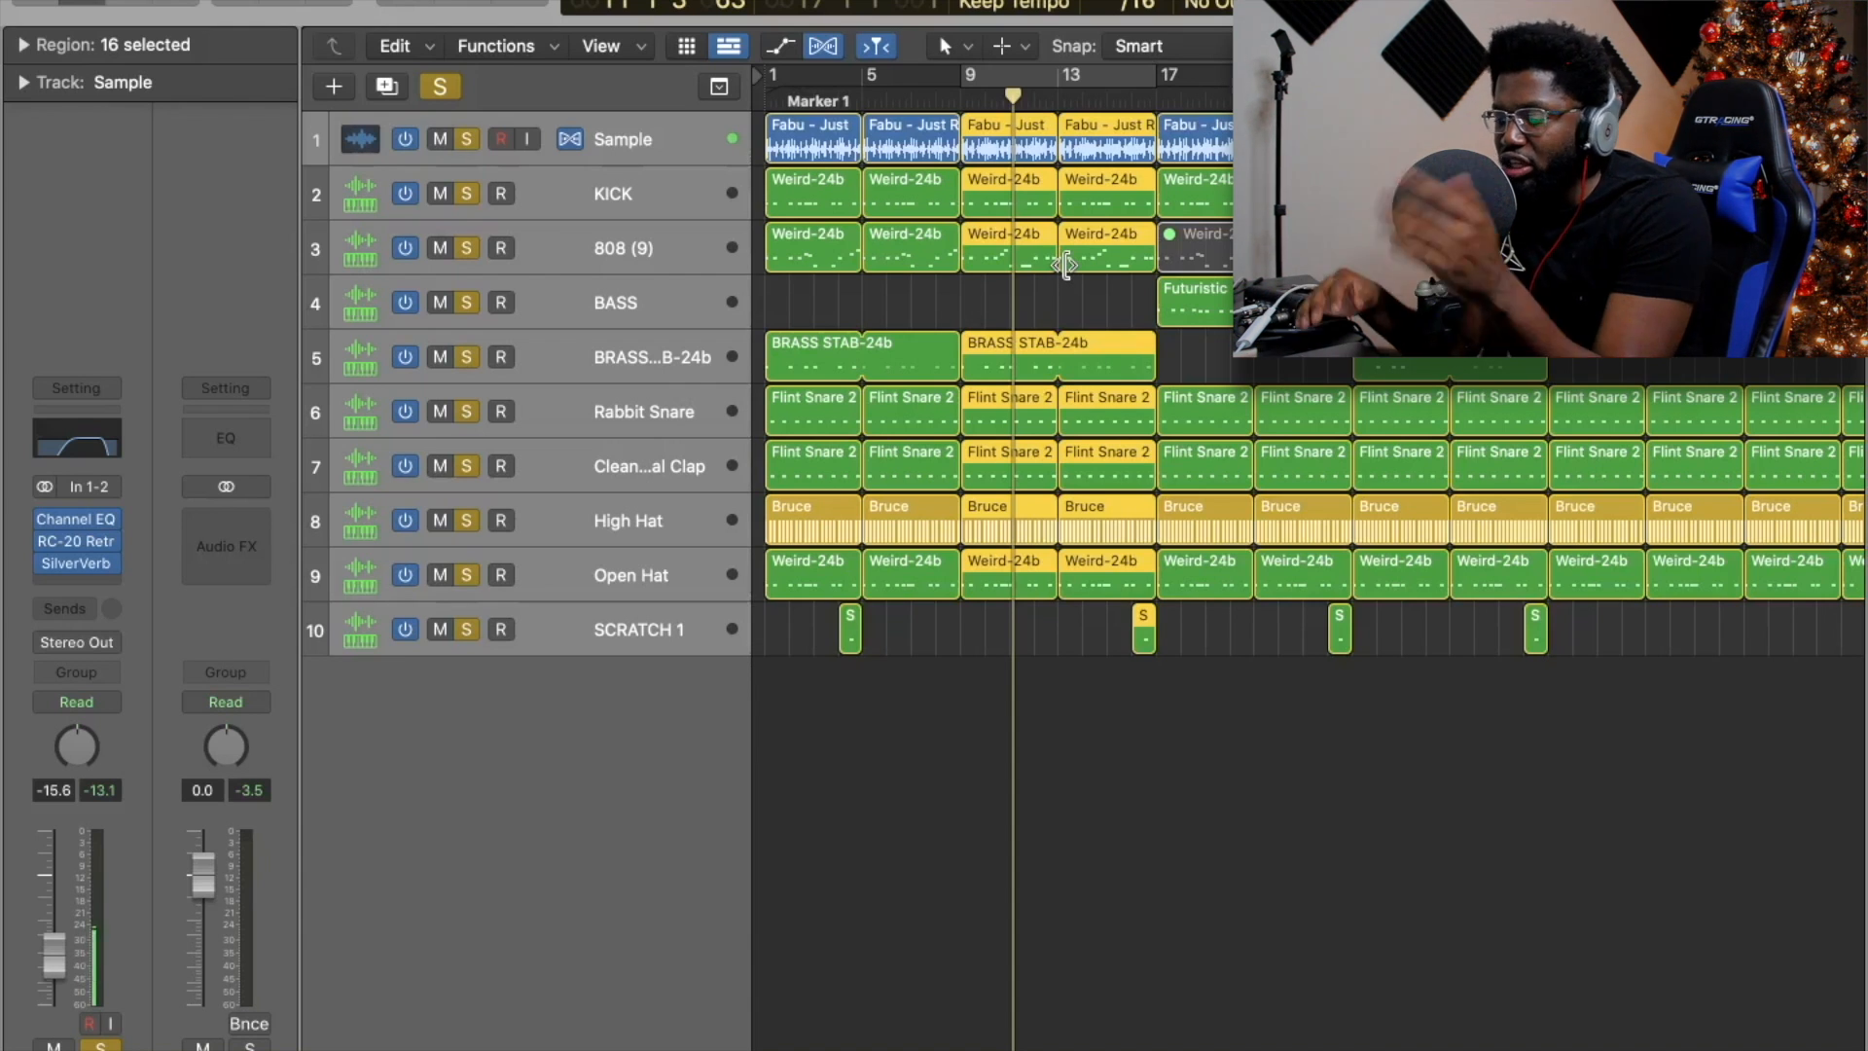
key(x)
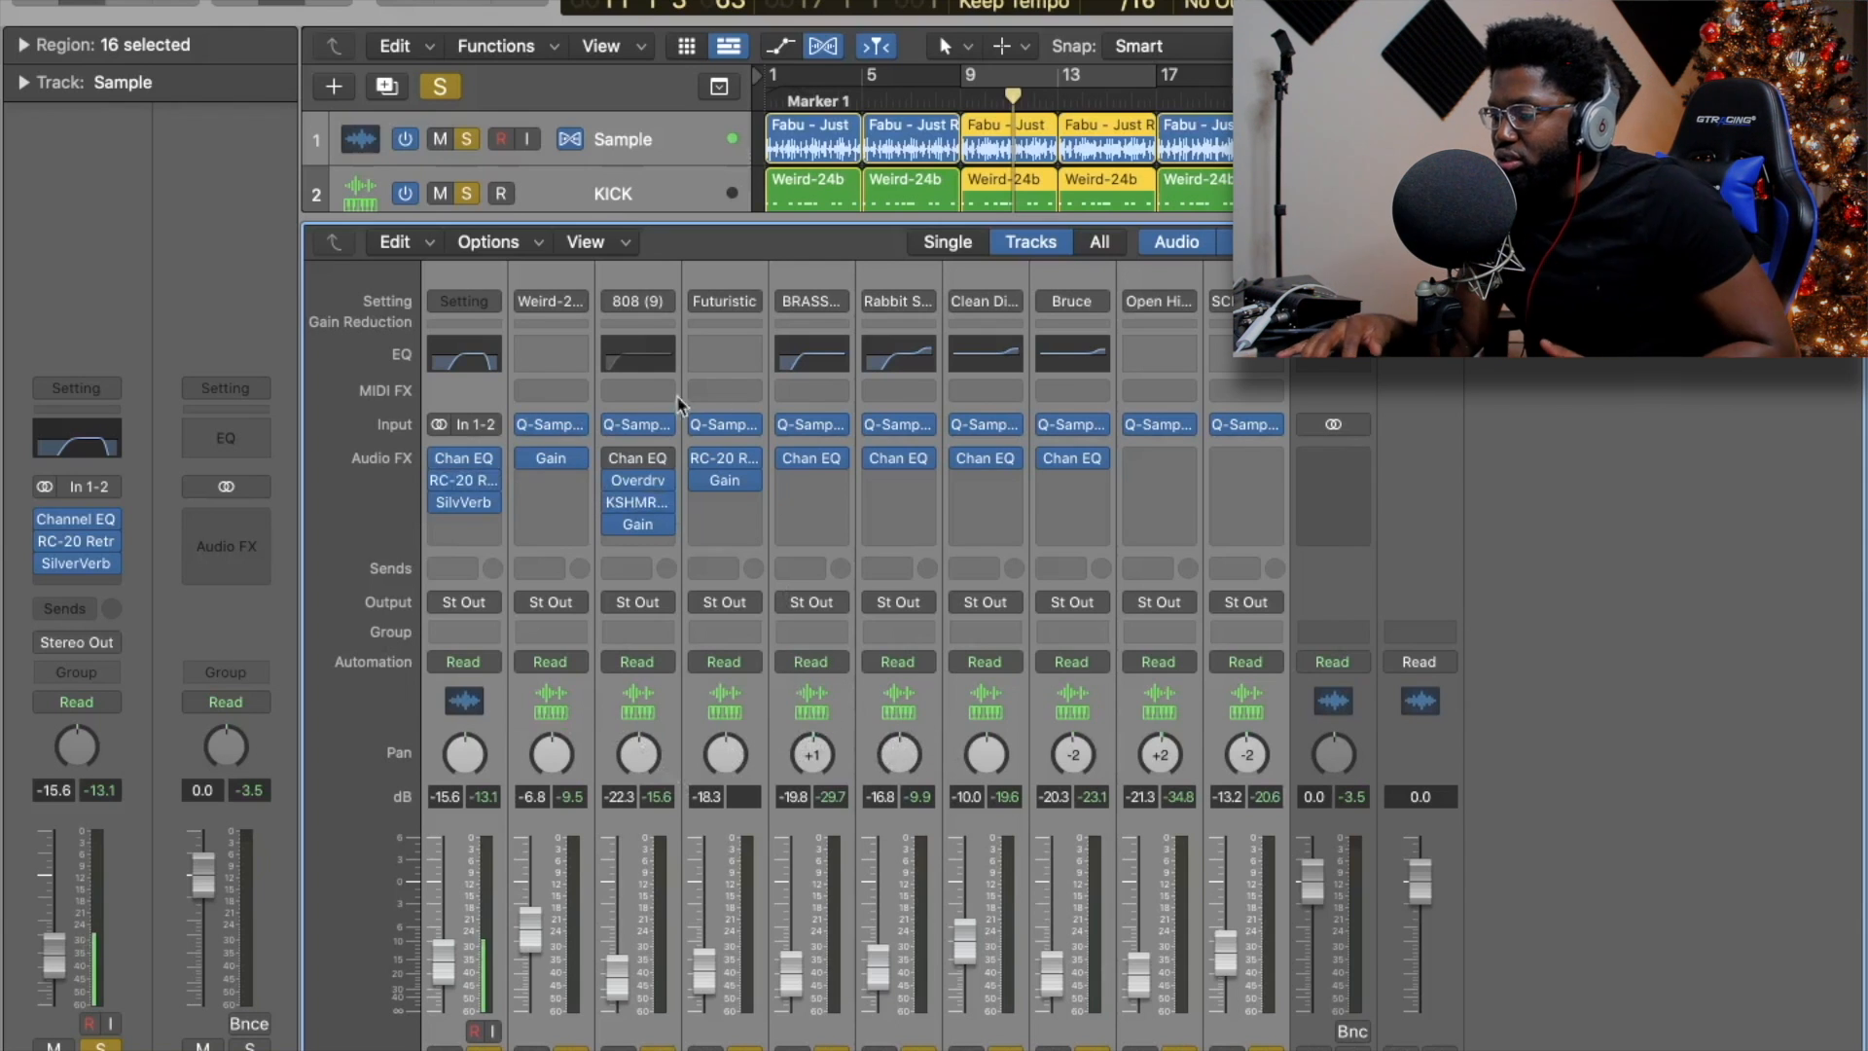
mouse_move(477, 465)
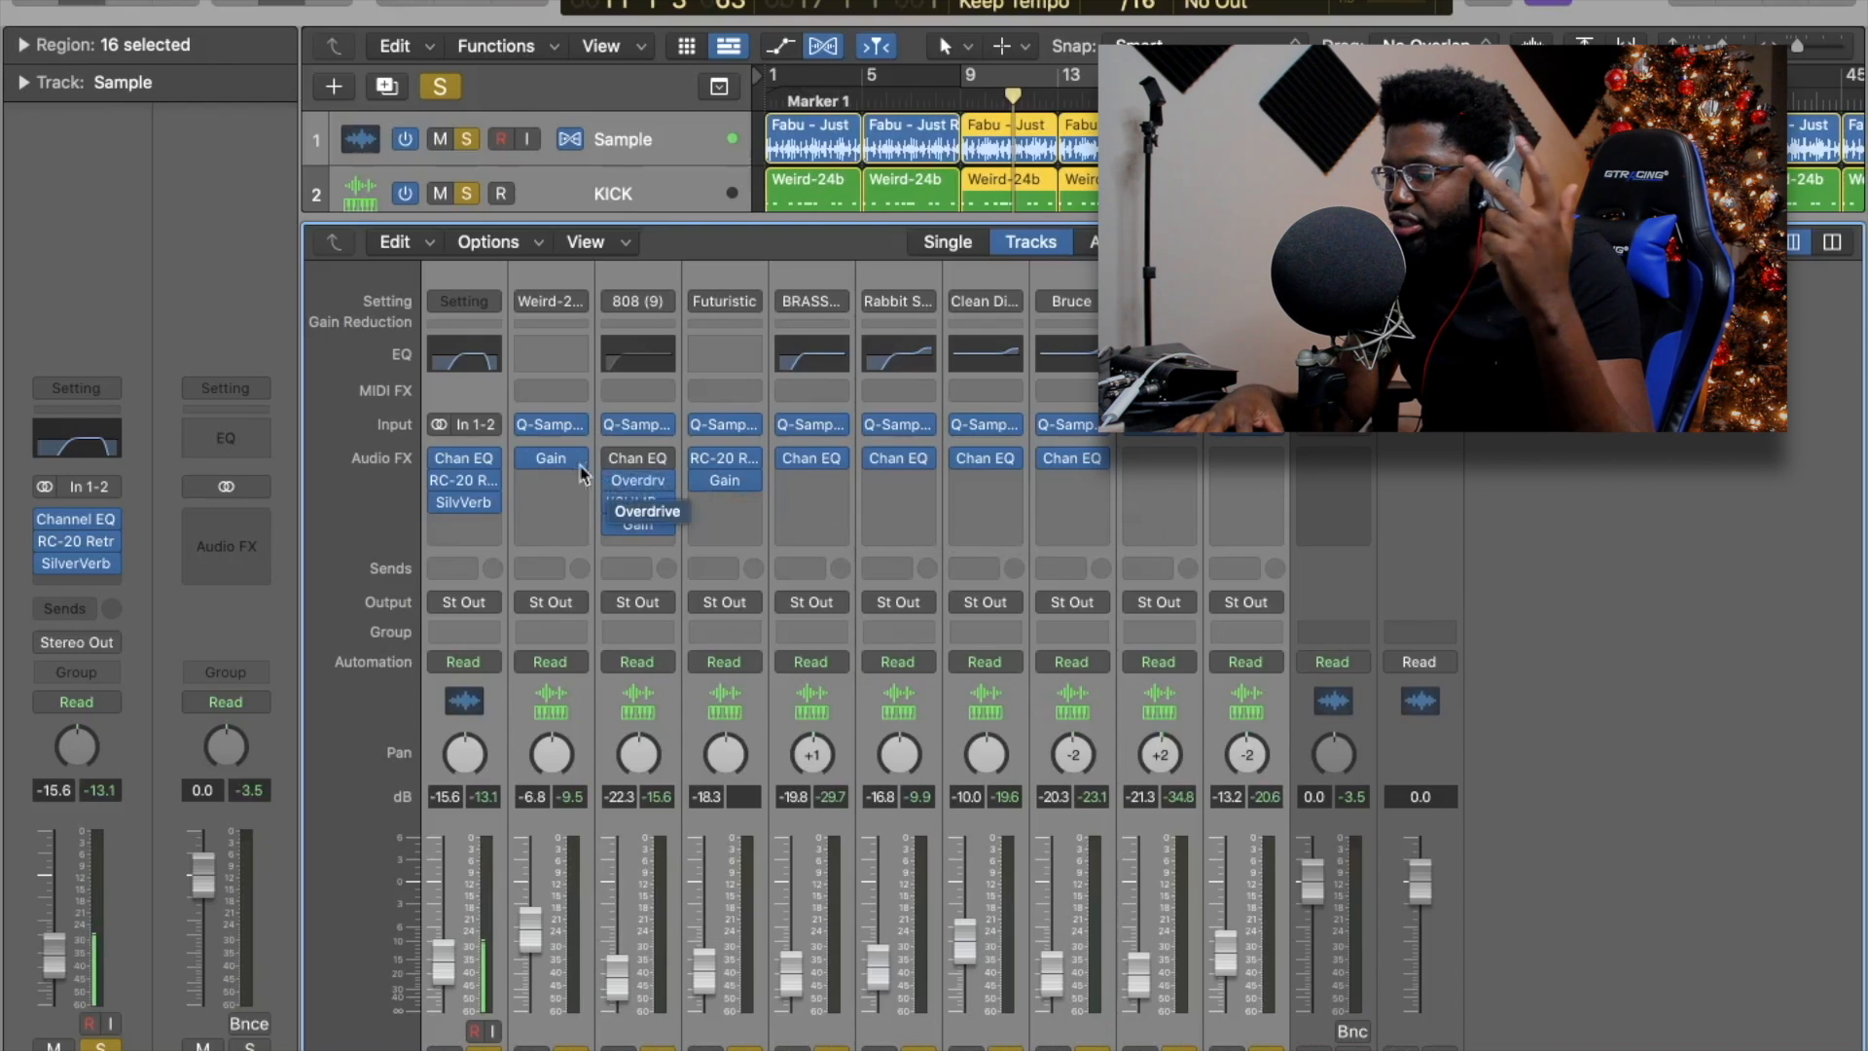
Insert a stereo Utility Gain plugin and set the Sample channel's extra RC-20 slot to No Plug-in.
click(552, 466)
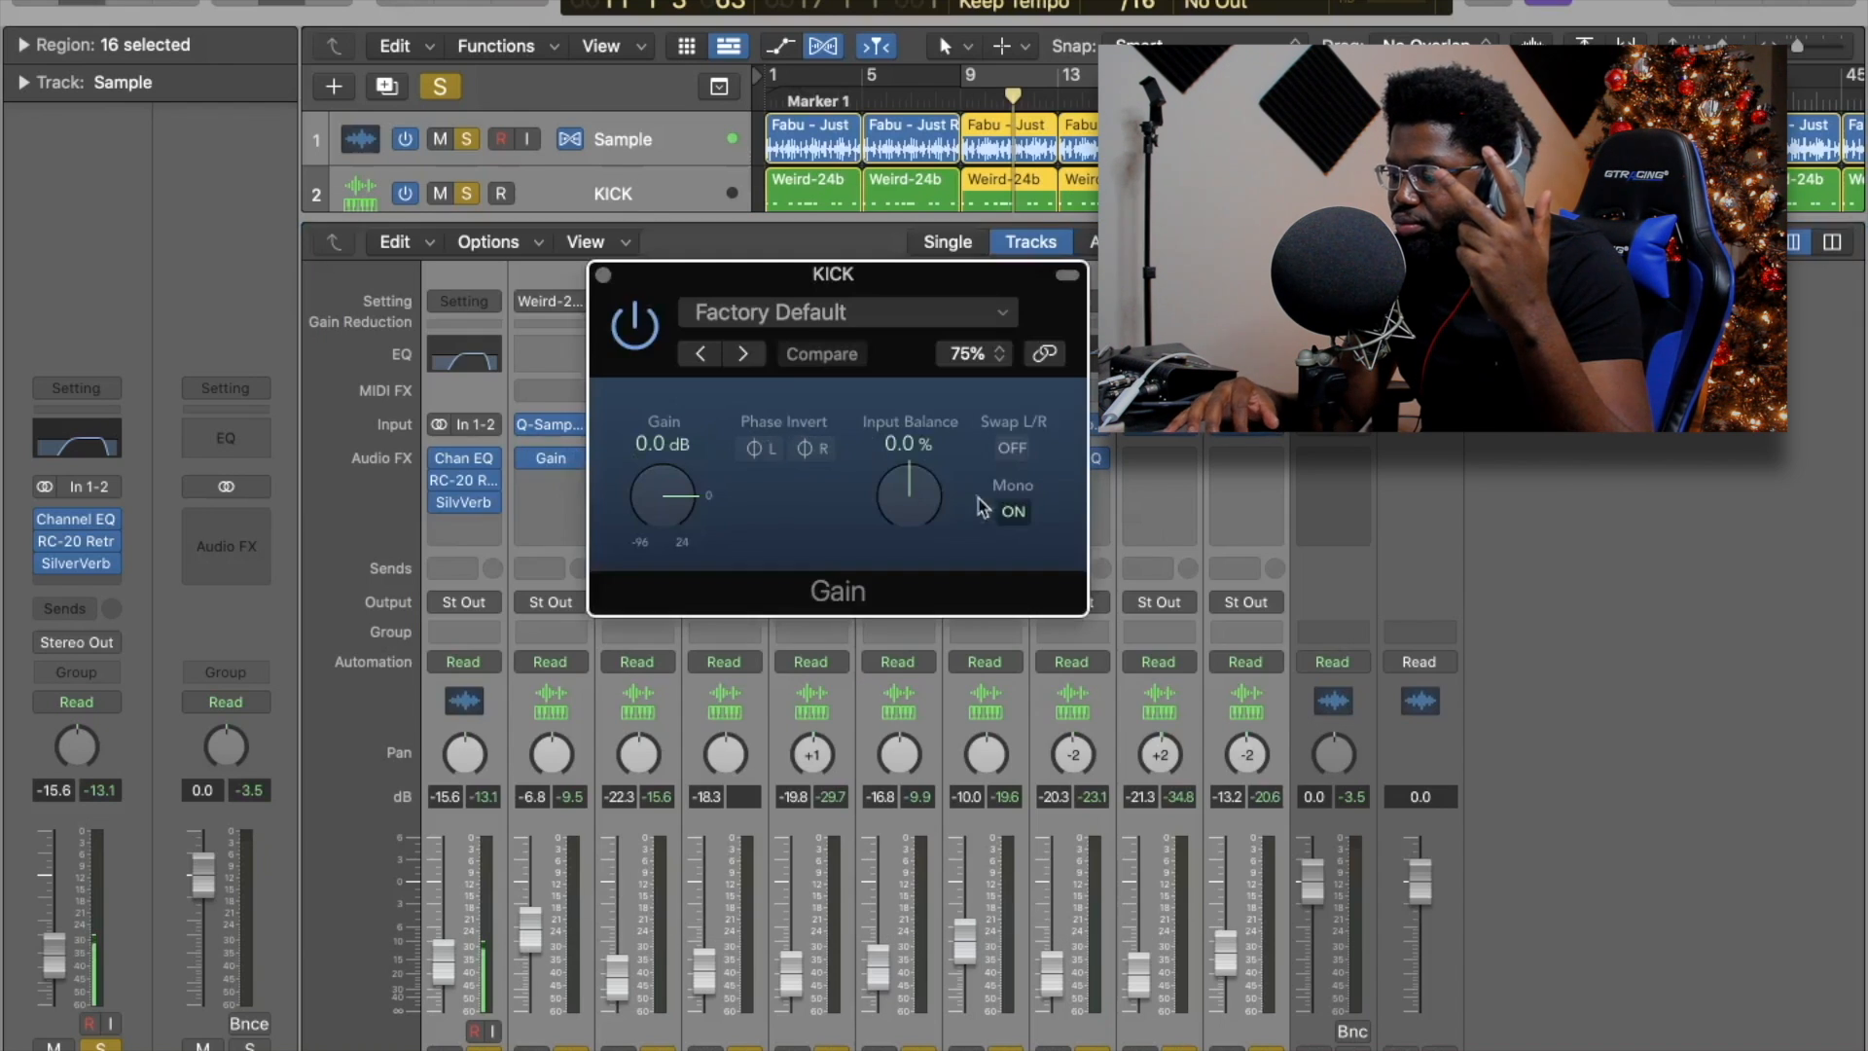
click(572, 466)
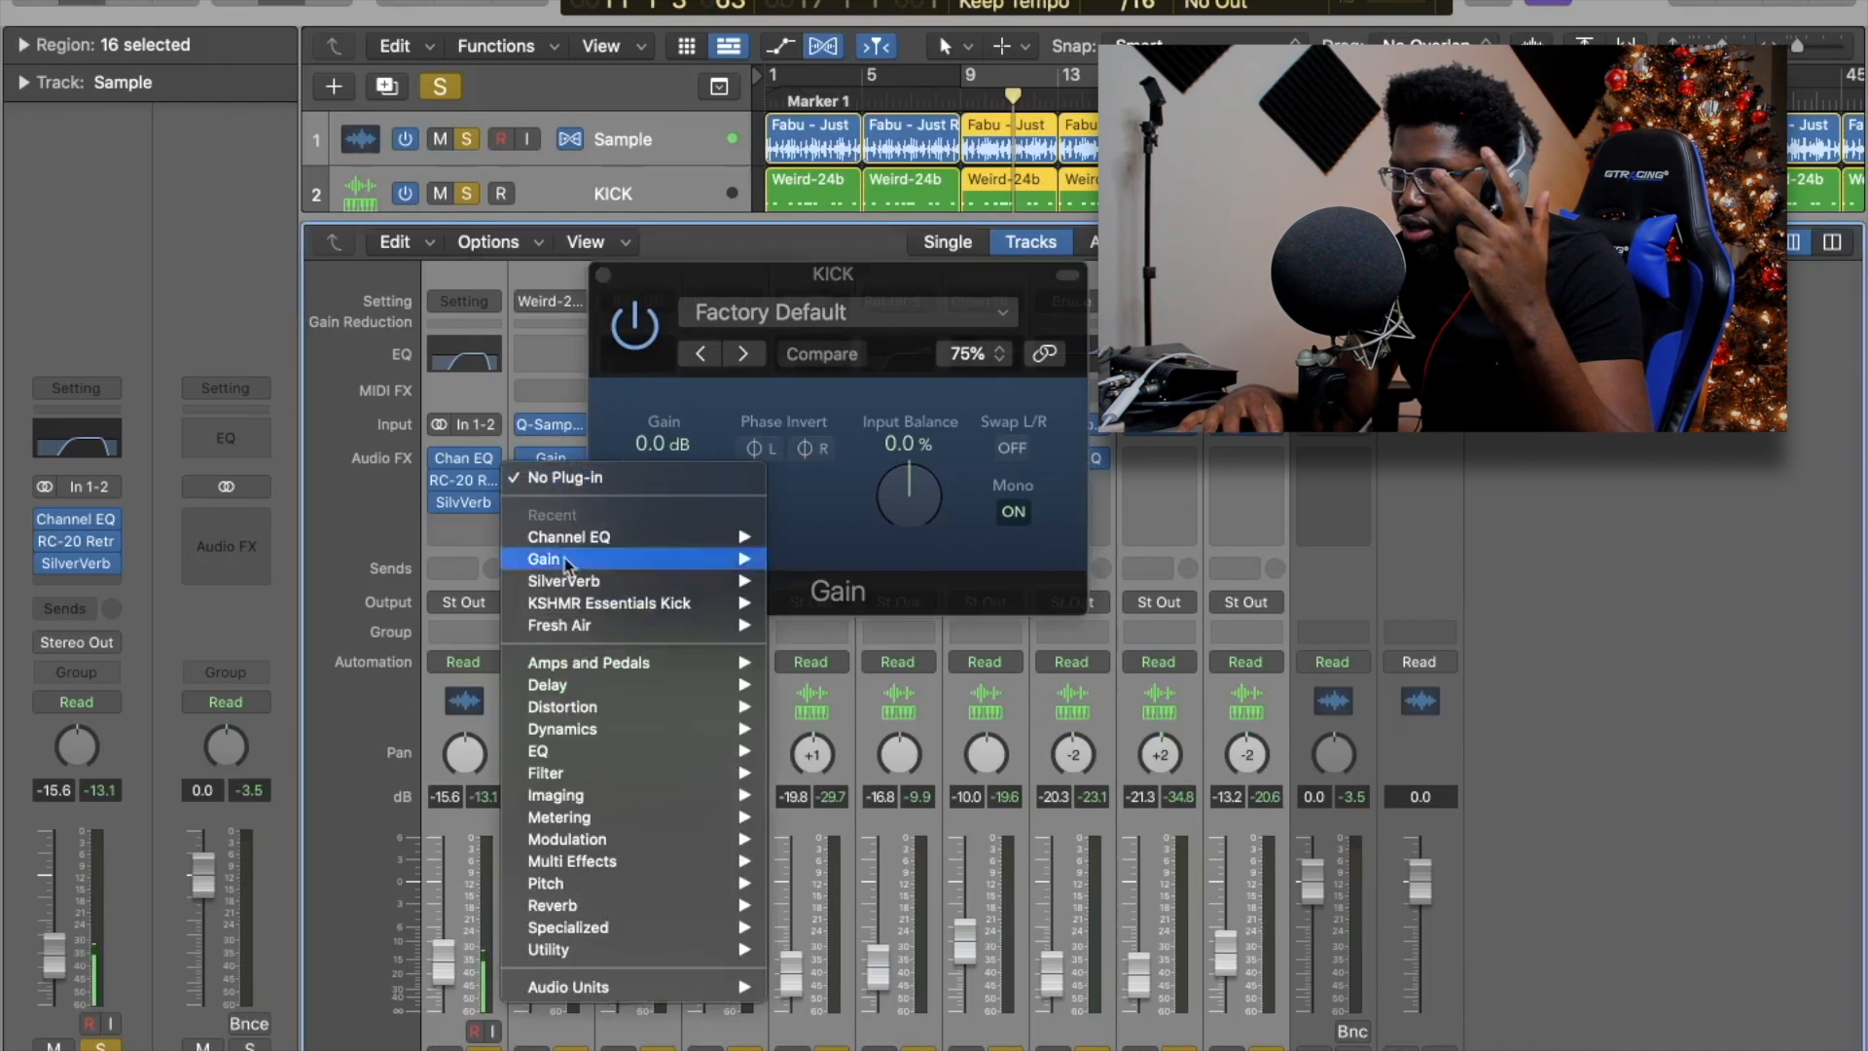
mouse_move(612, 951)
mouse_move(824, 979)
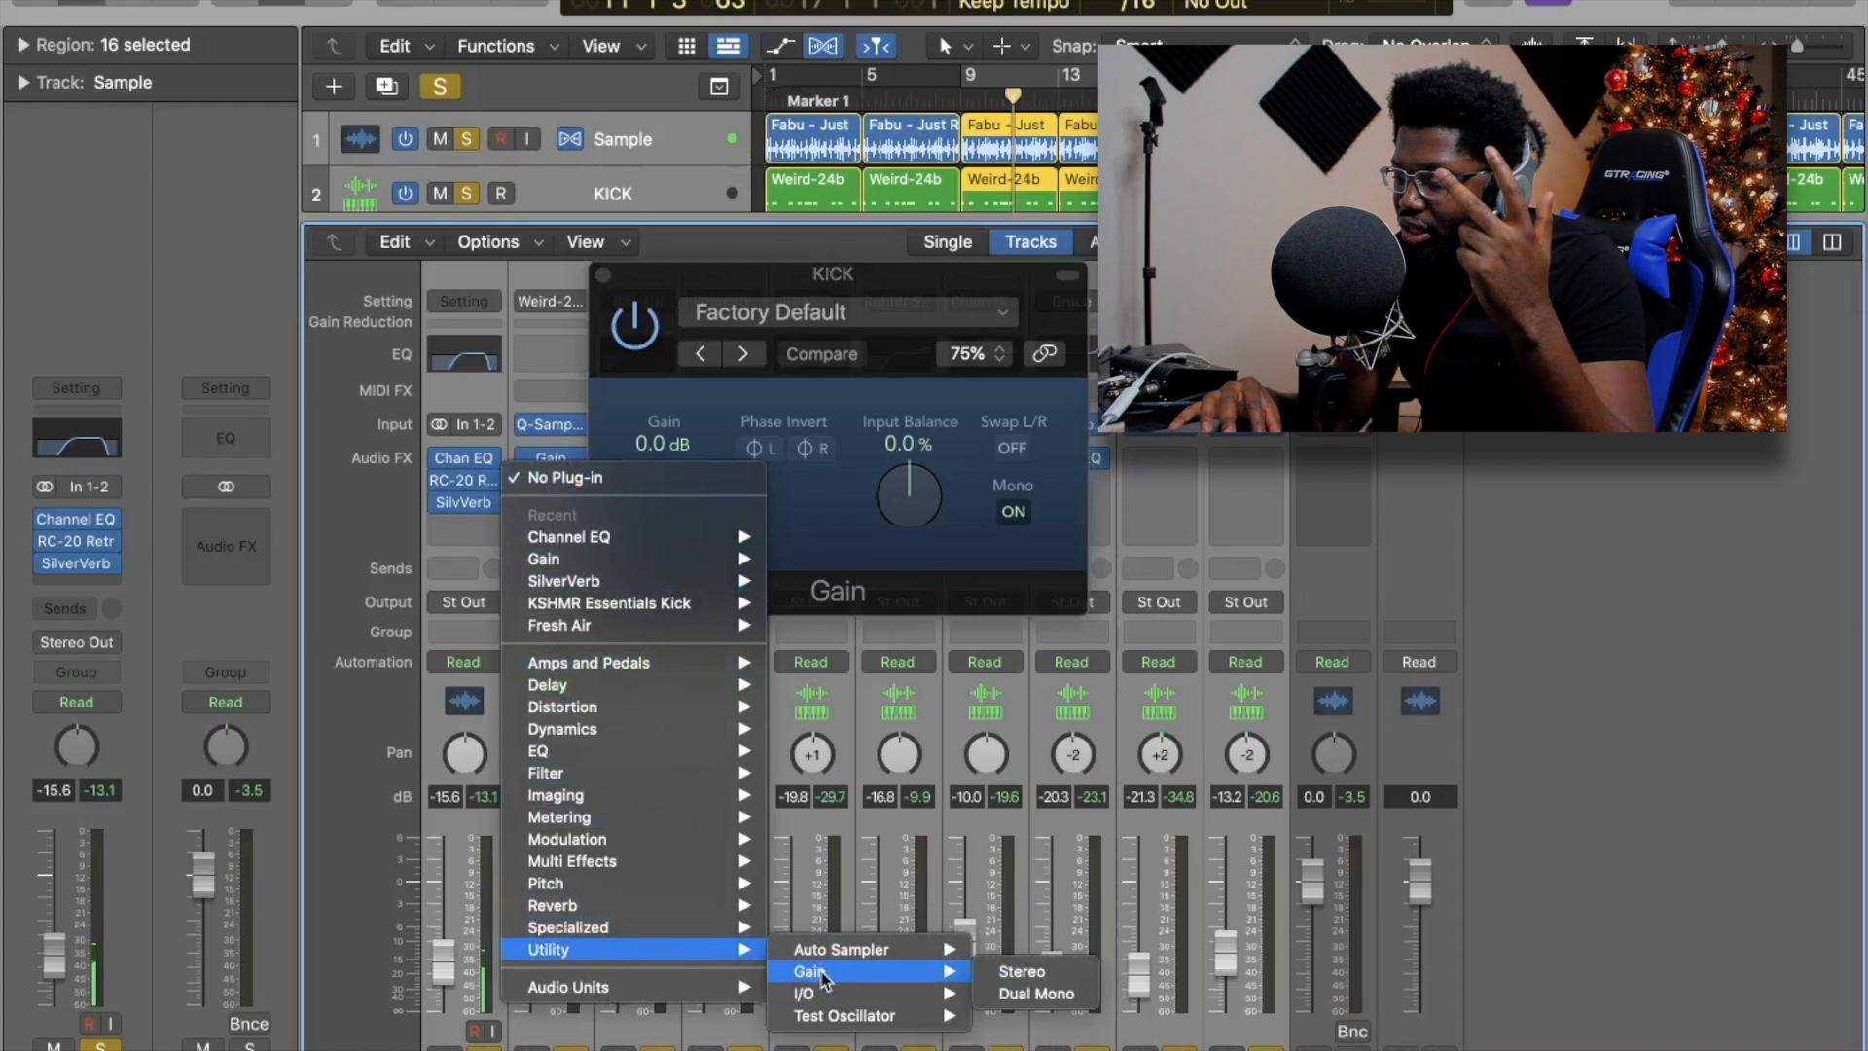
click(1006, 973)
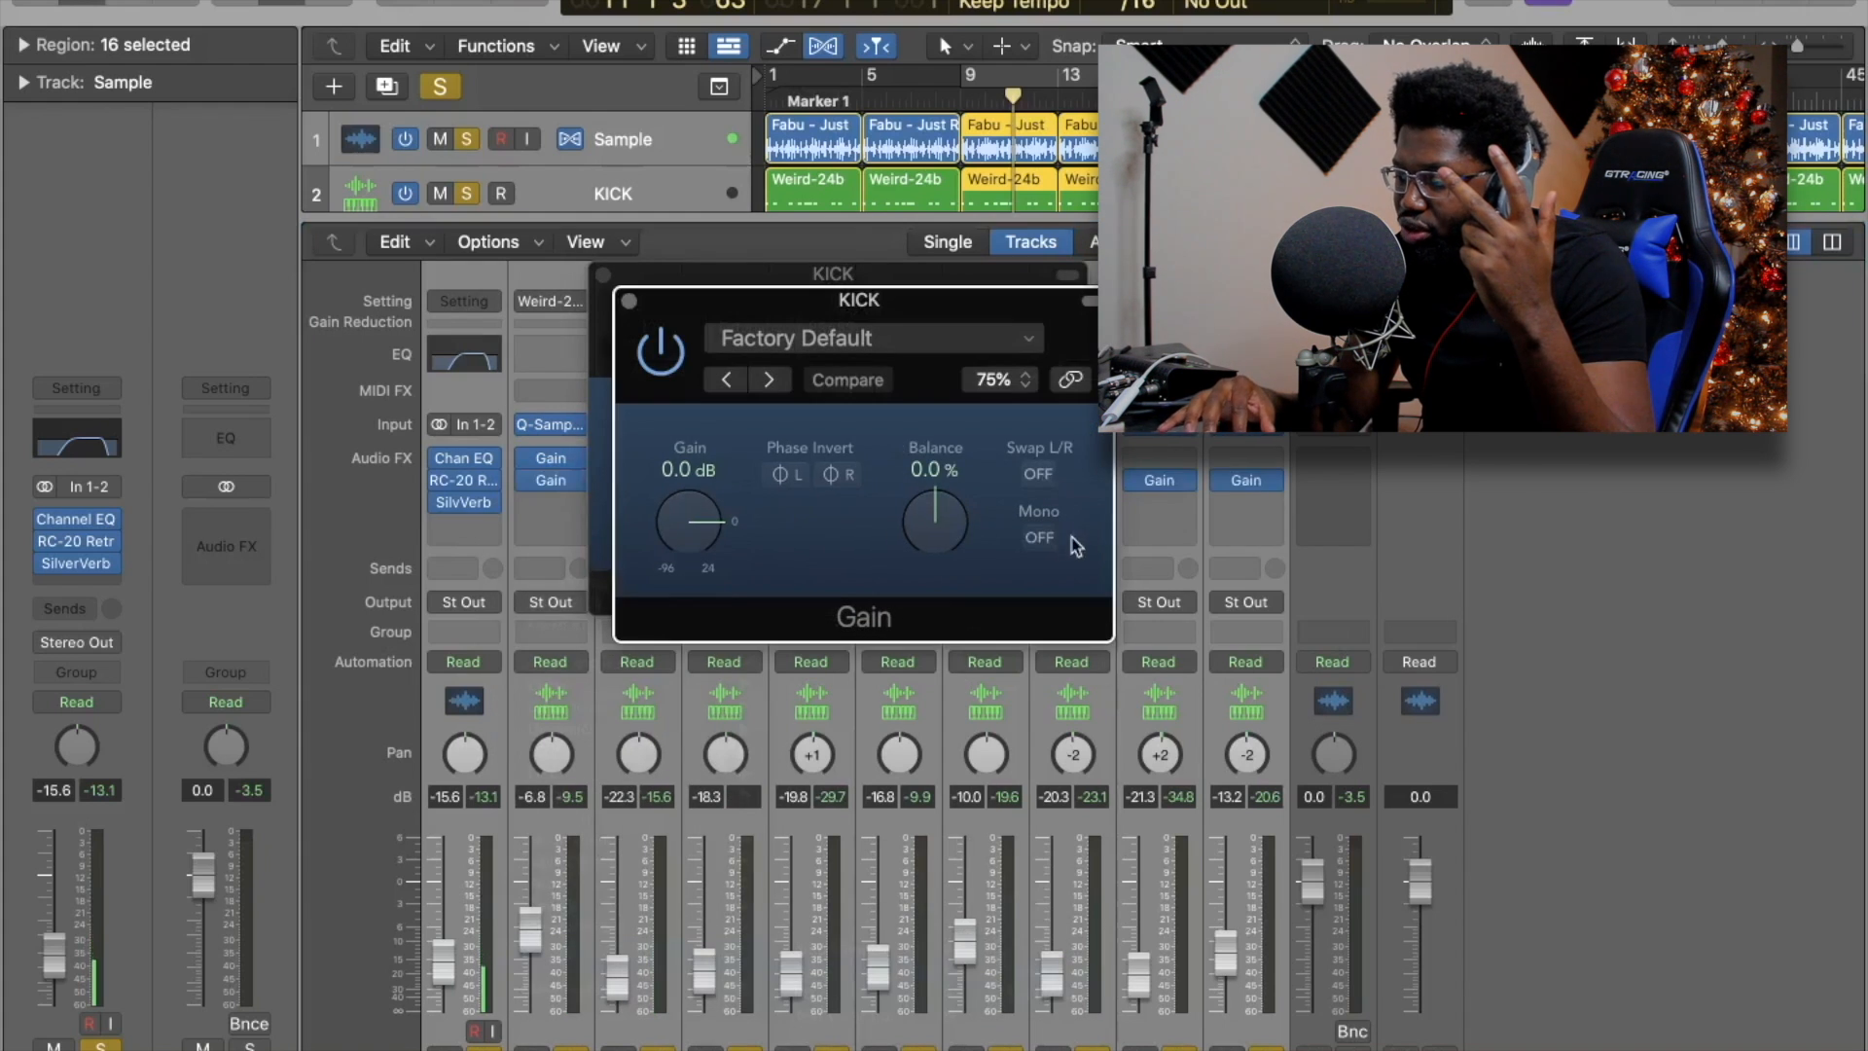
click(629, 302)
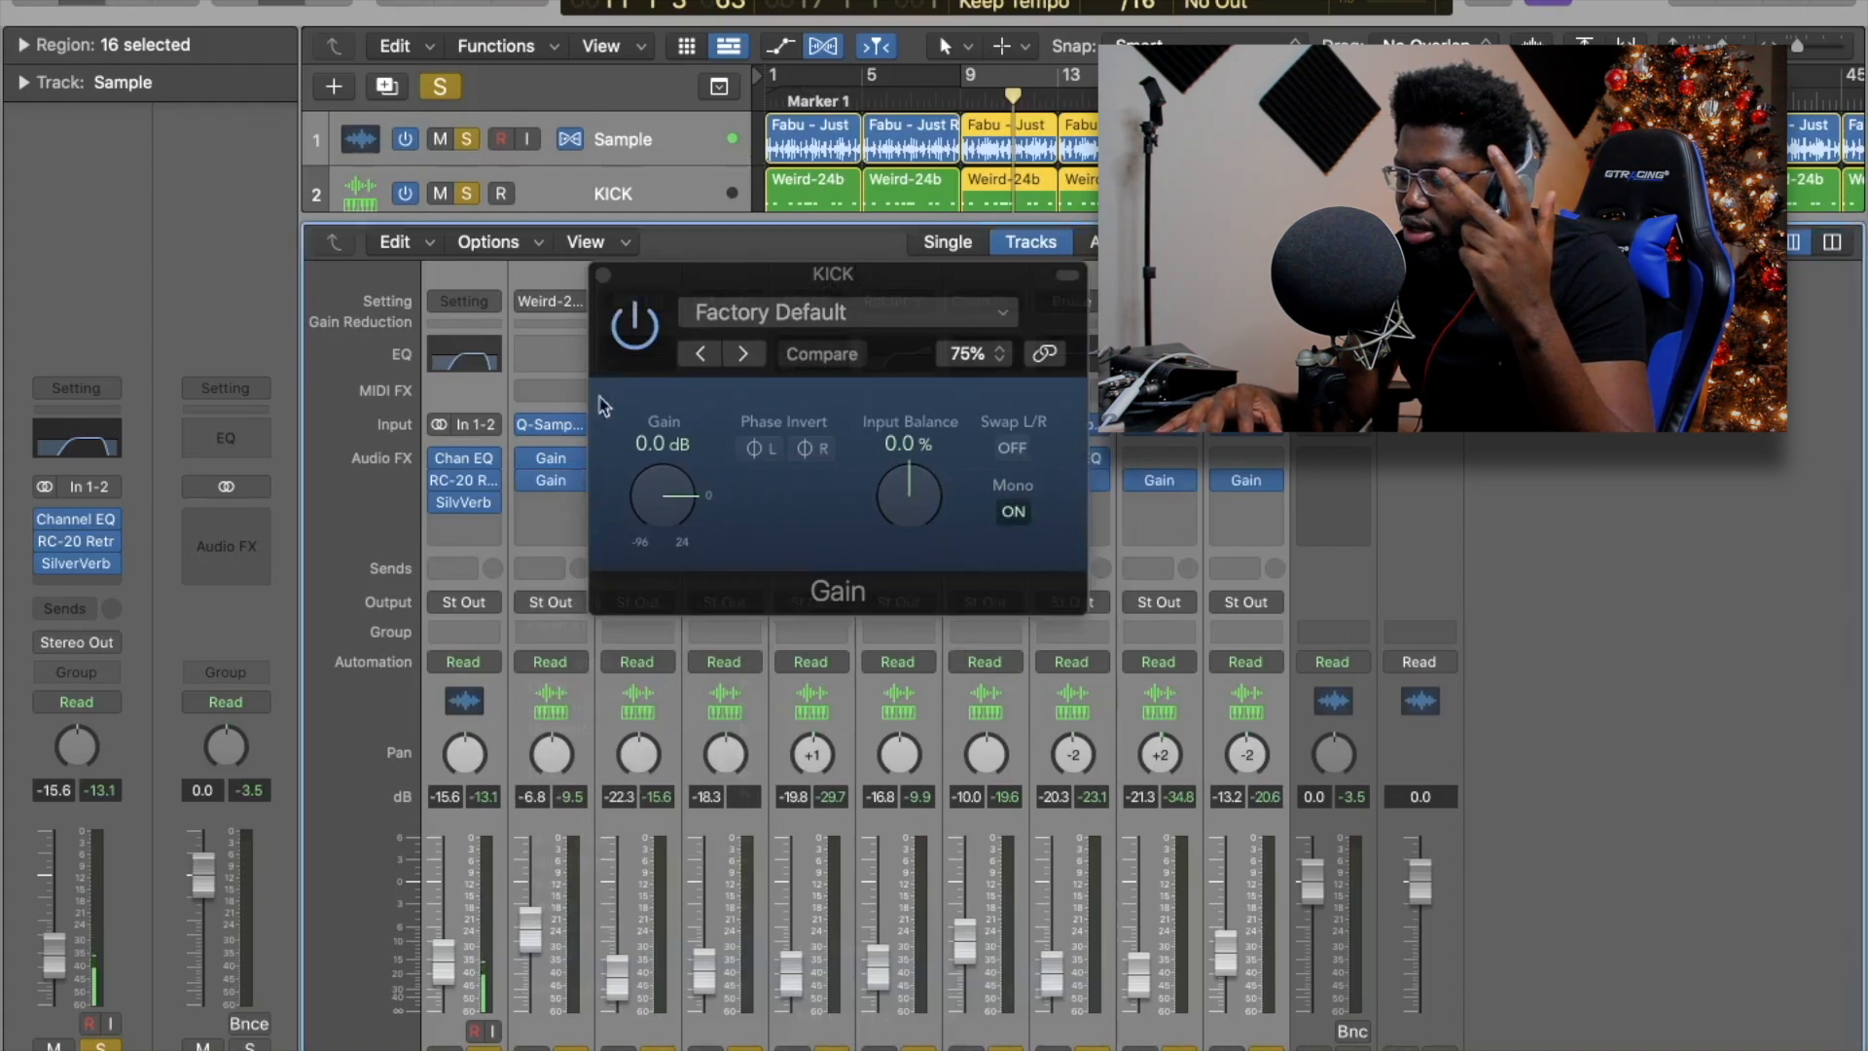
click(580, 487)
click(595, 517)
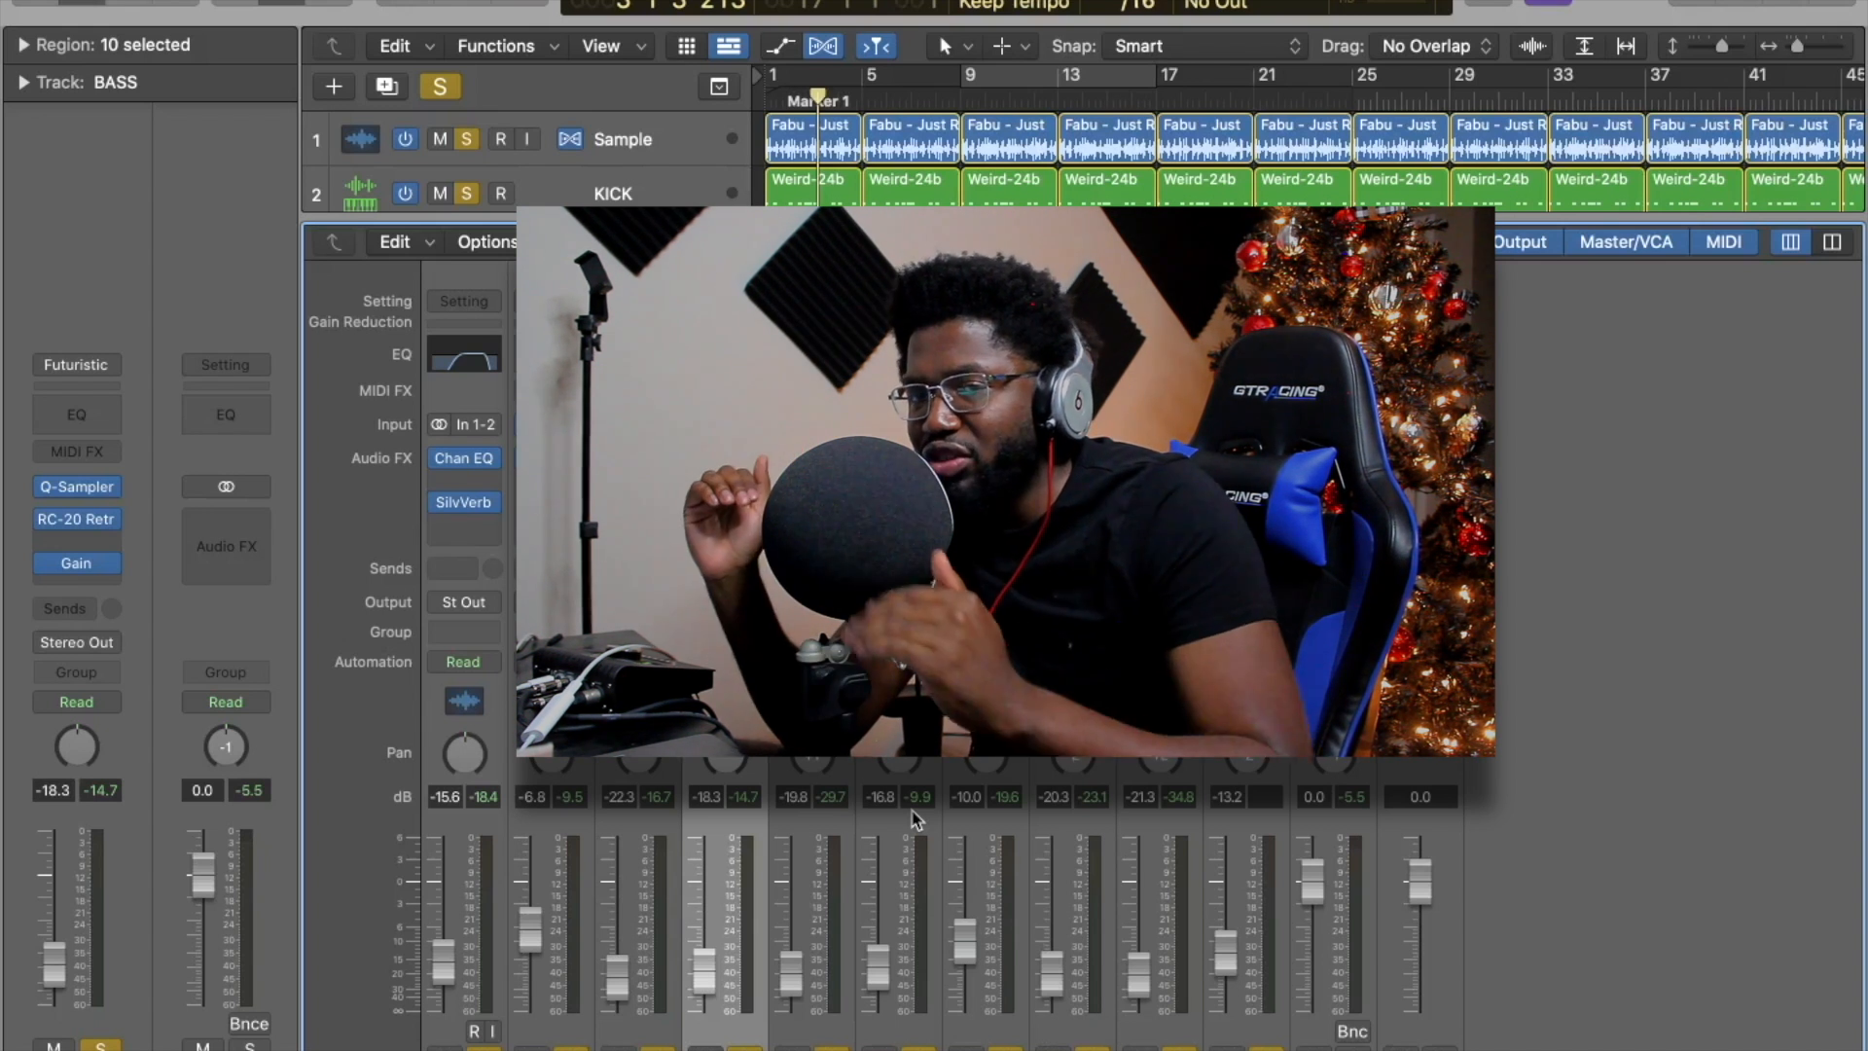
Close the mixer to show all ten tracks and their regions.
key(x)
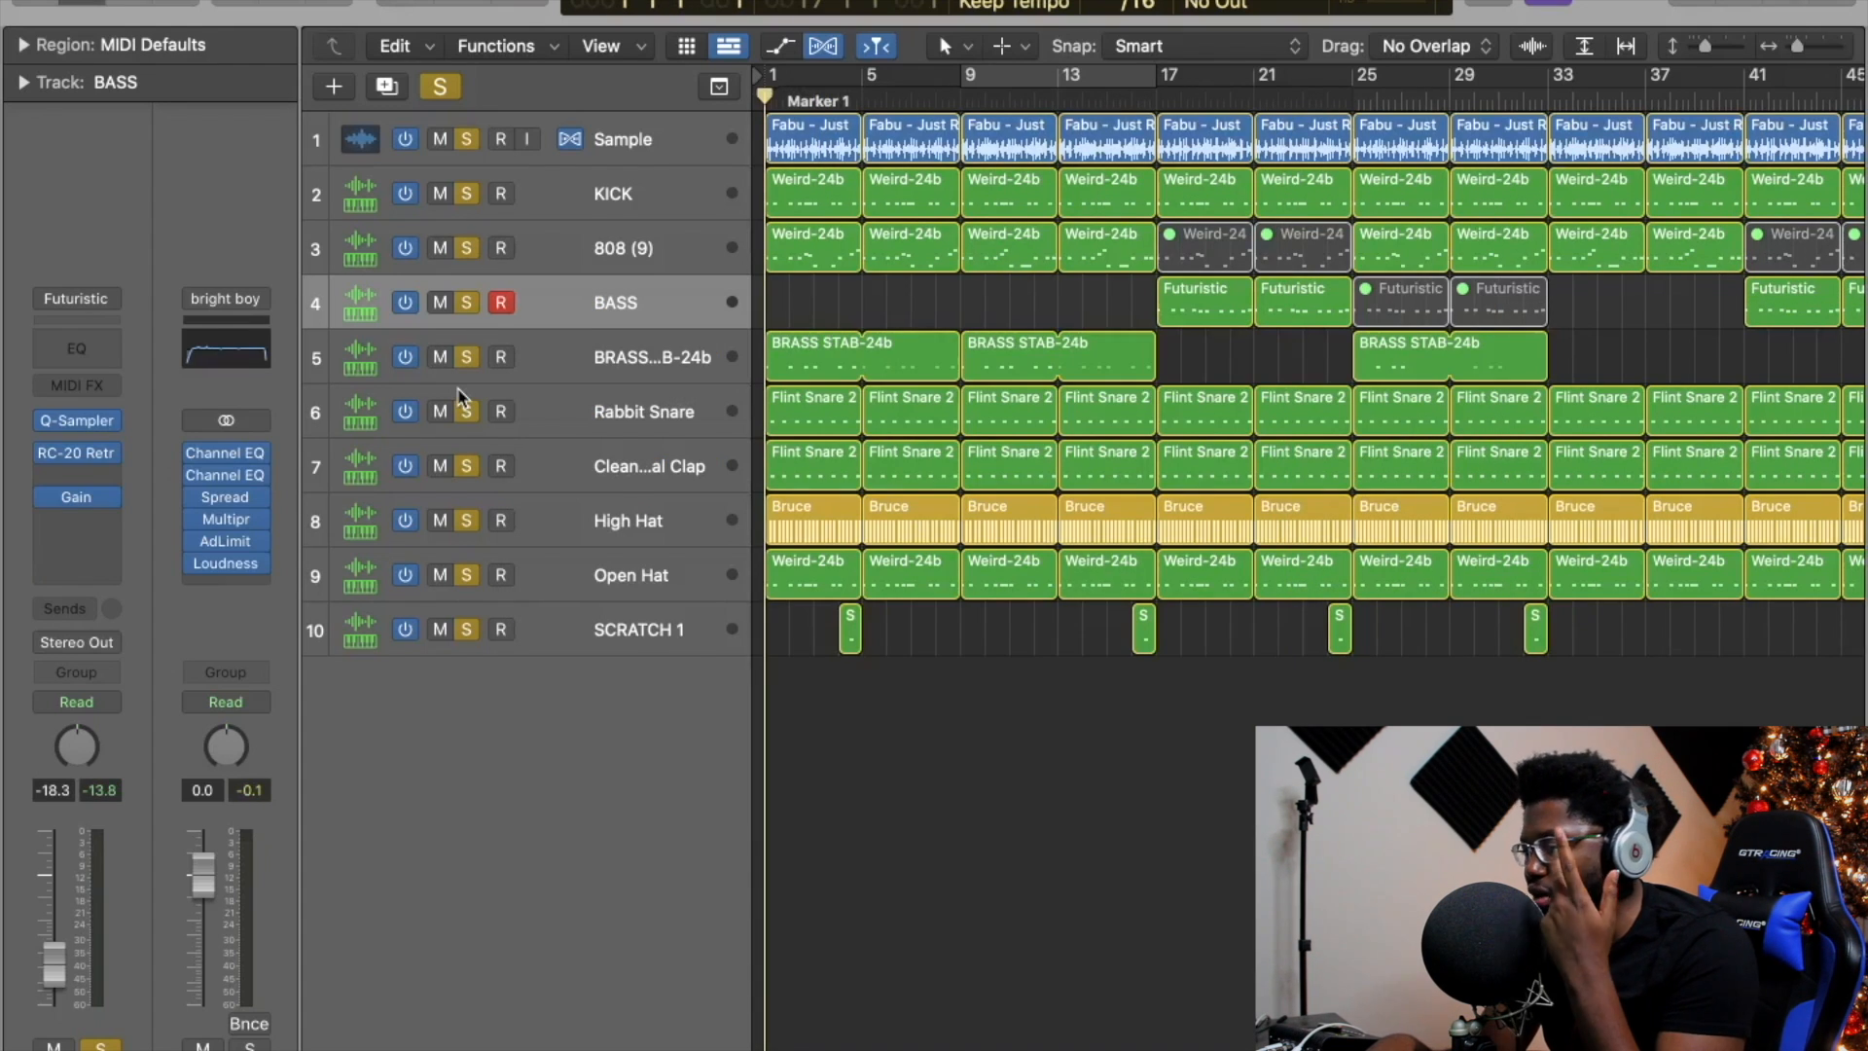
Play the beat from bar 1 to hear it with the Stereo Out chain bypassed.
key(space)
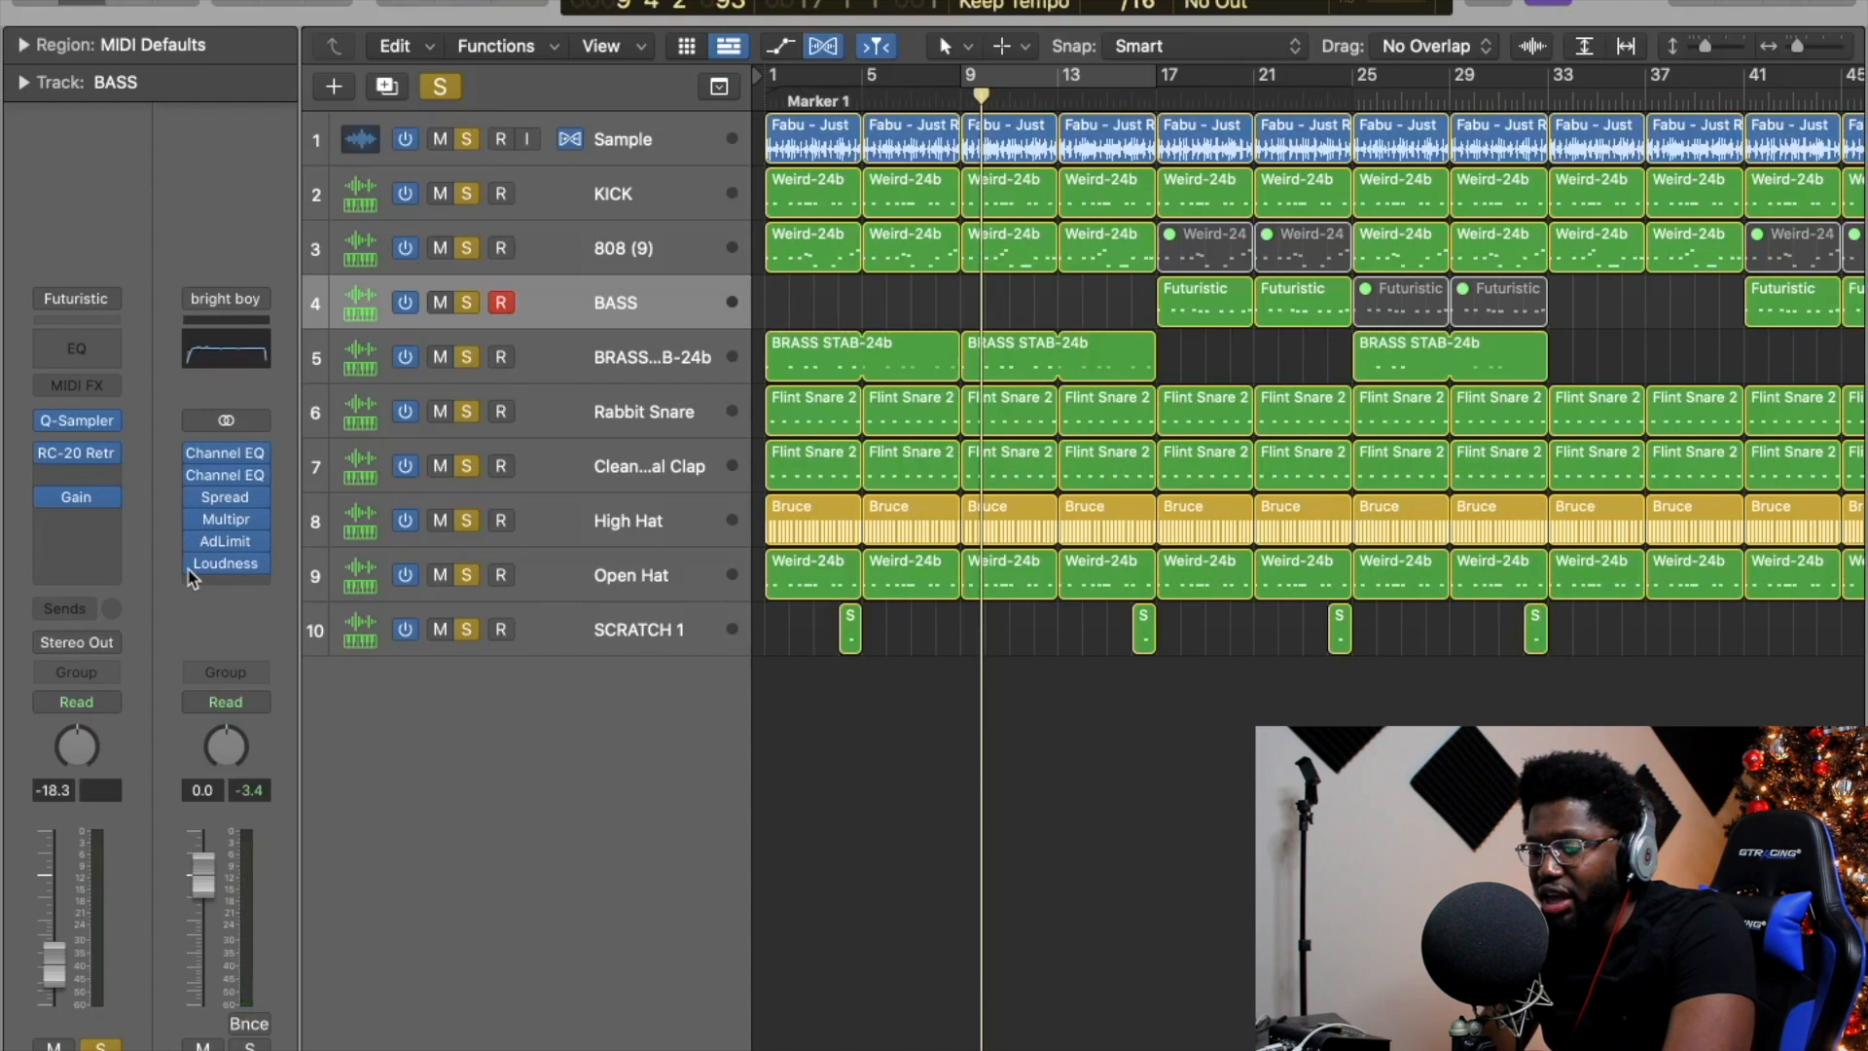
Replay the beat from bar 1 with the Stereo Out chain active again.
key(Return)
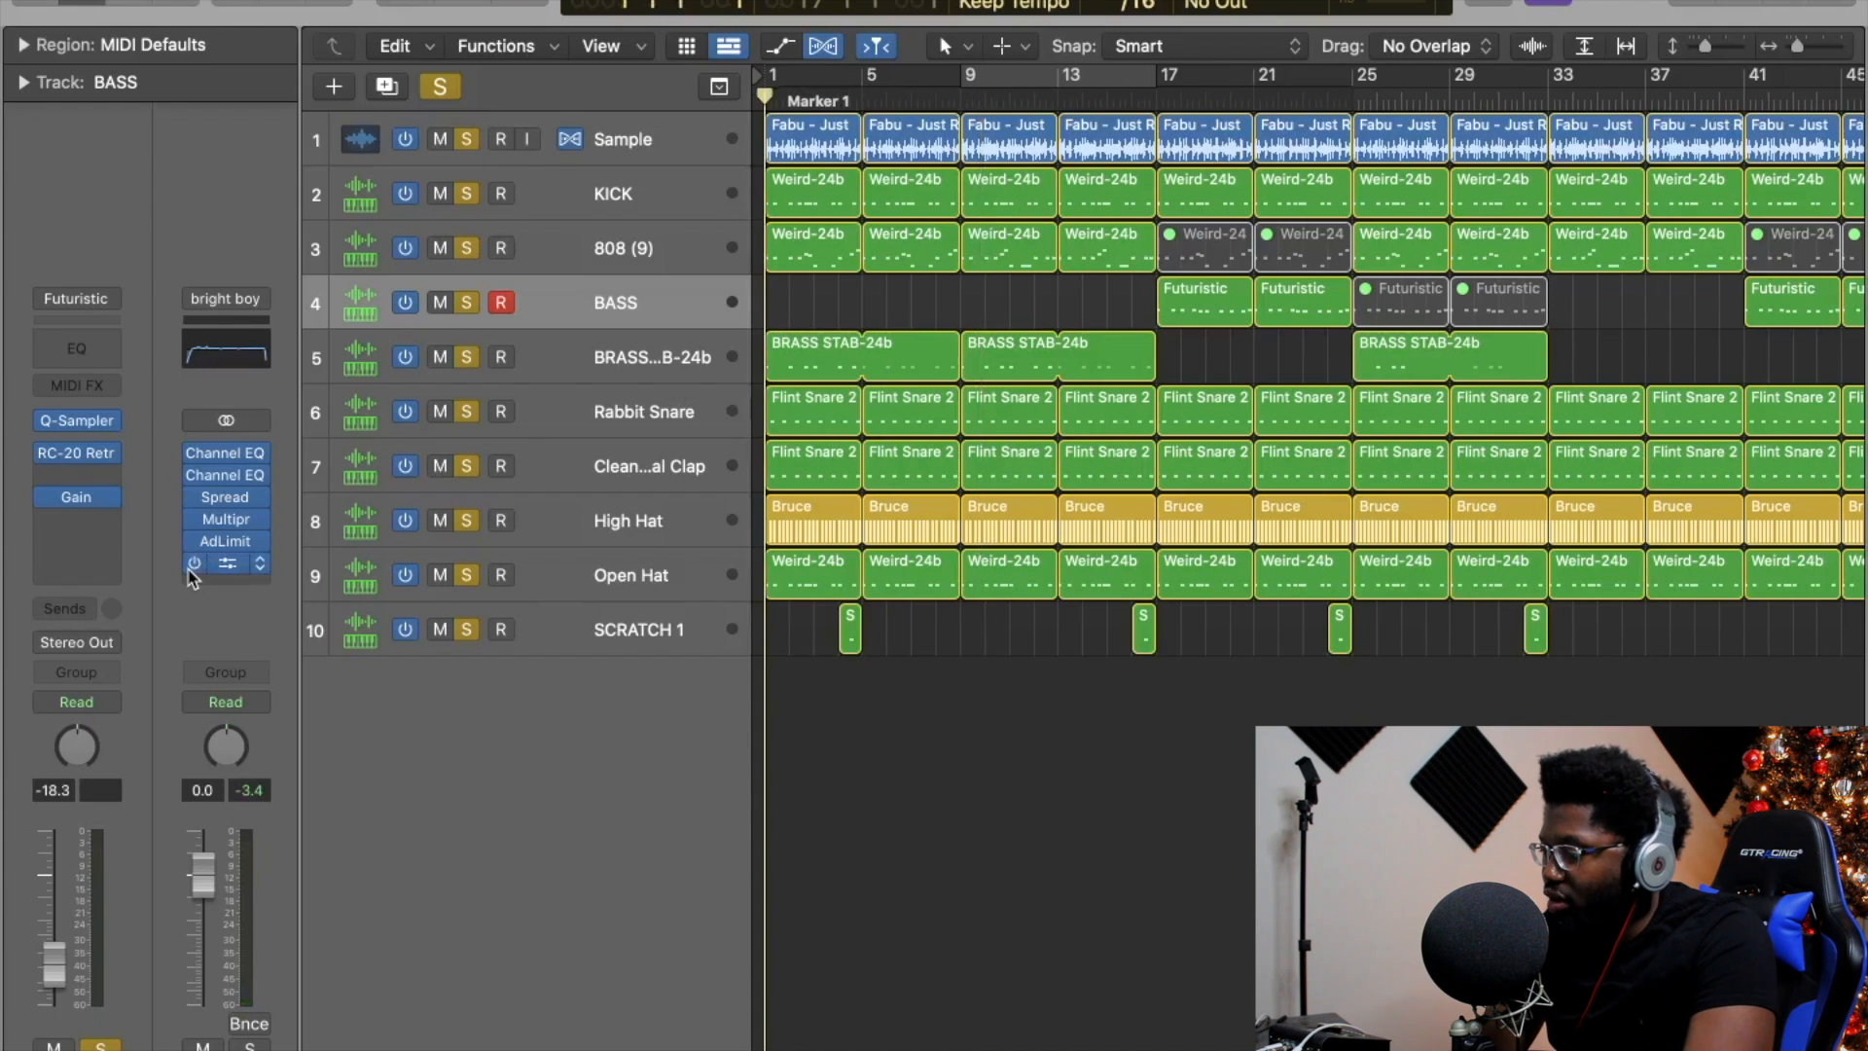